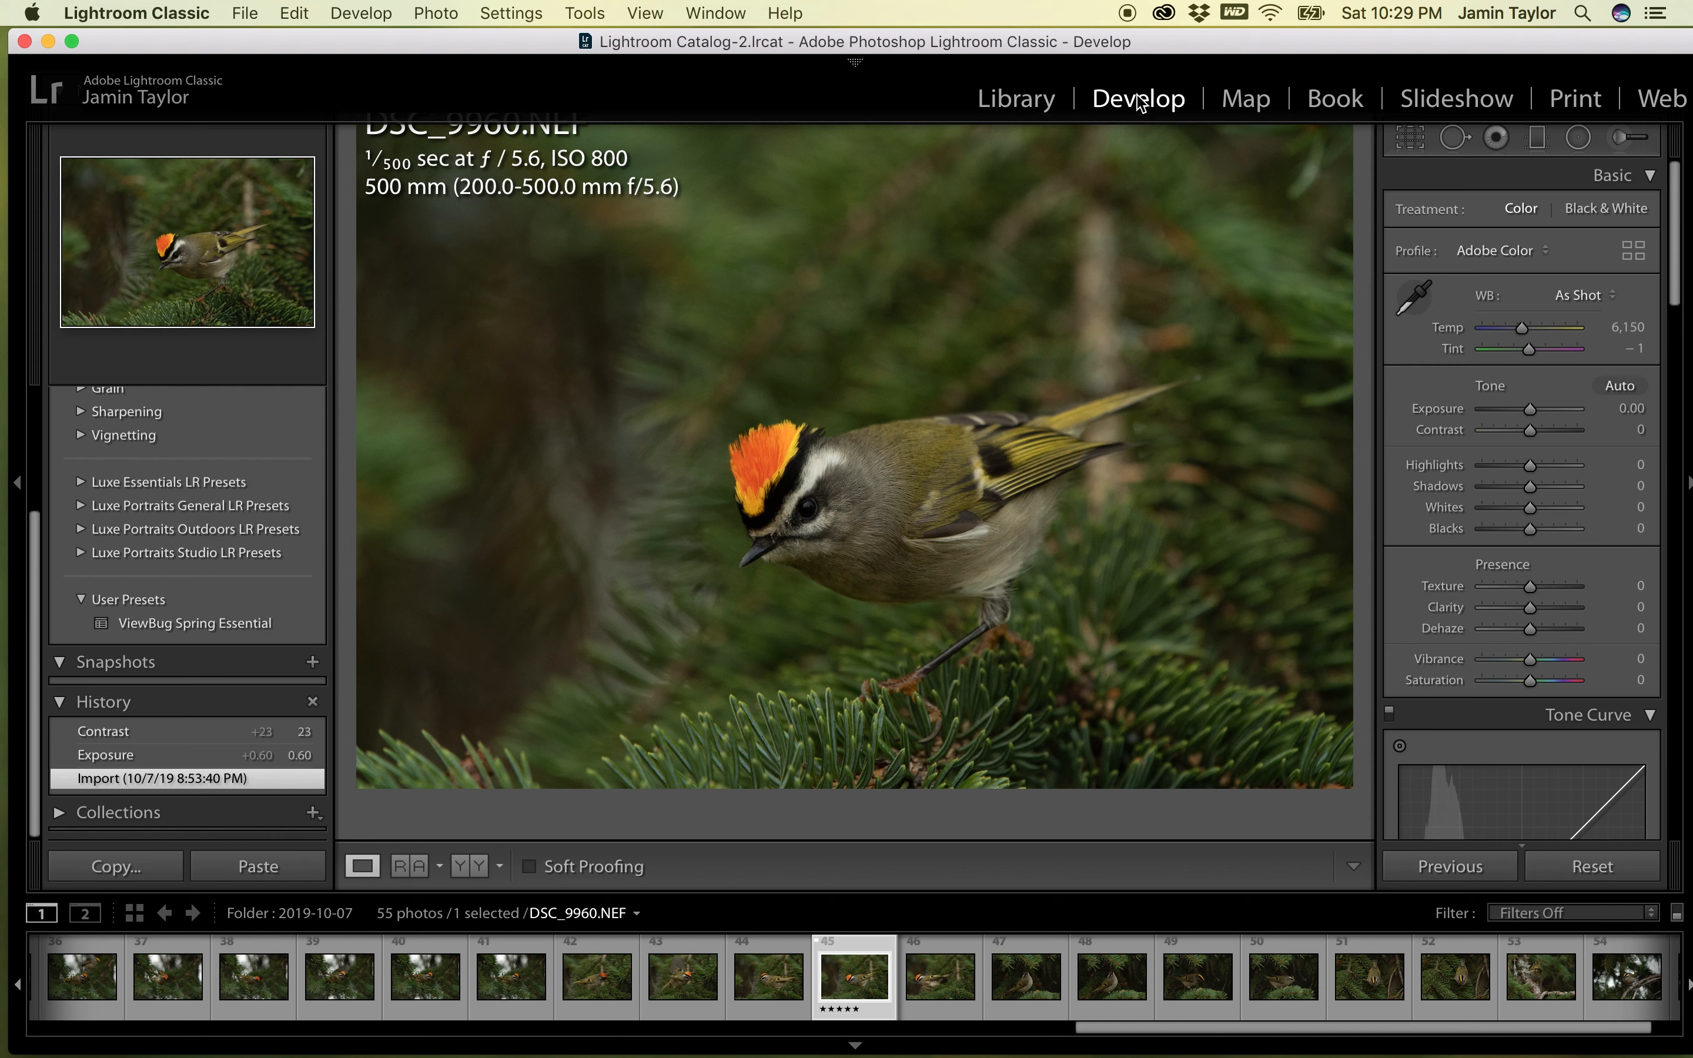
- Raise the bird photo's exposure to +0.35 and its contrast to +16
{"action": "left_click", "coordinate": [1528, 408]}
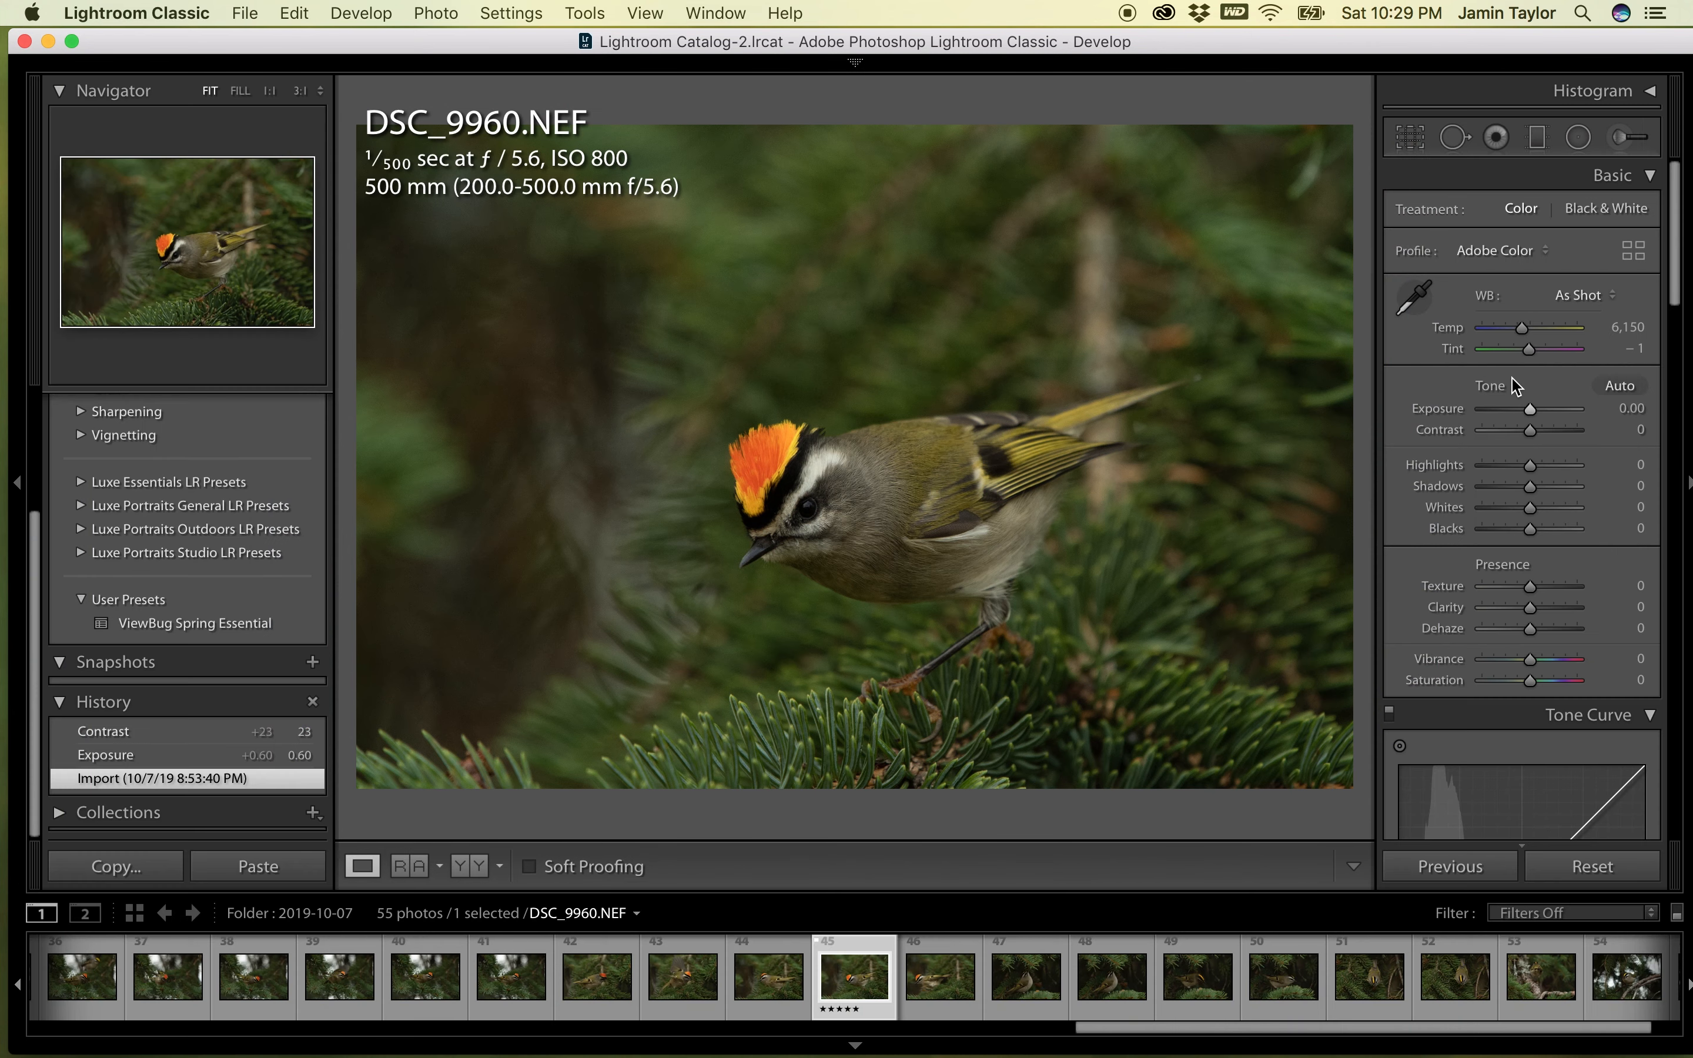
{"action": "left_click", "coordinate": [1530, 409]}
{"action": "left_click_drag", "start_coordinate": [1530, 408], "coordinate": [1531, 409]}
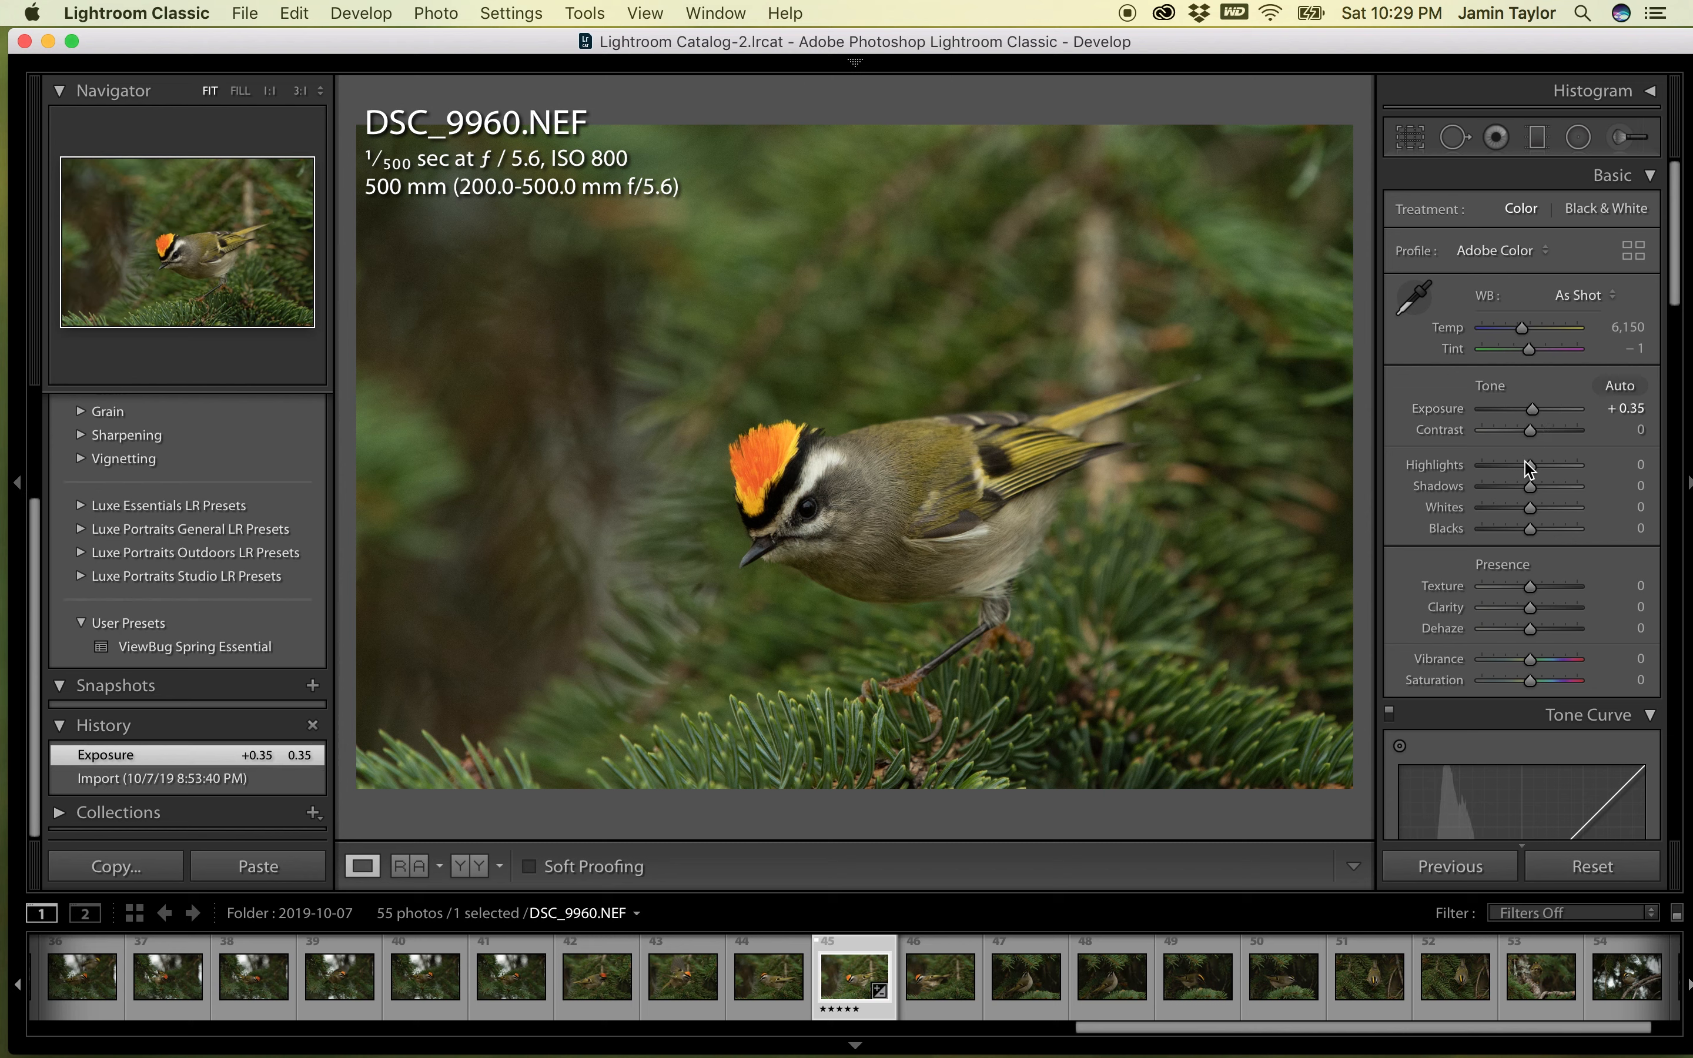
{"action": "left_click_drag", "start_coordinate": [1529, 431], "coordinate": [1538, 436]}
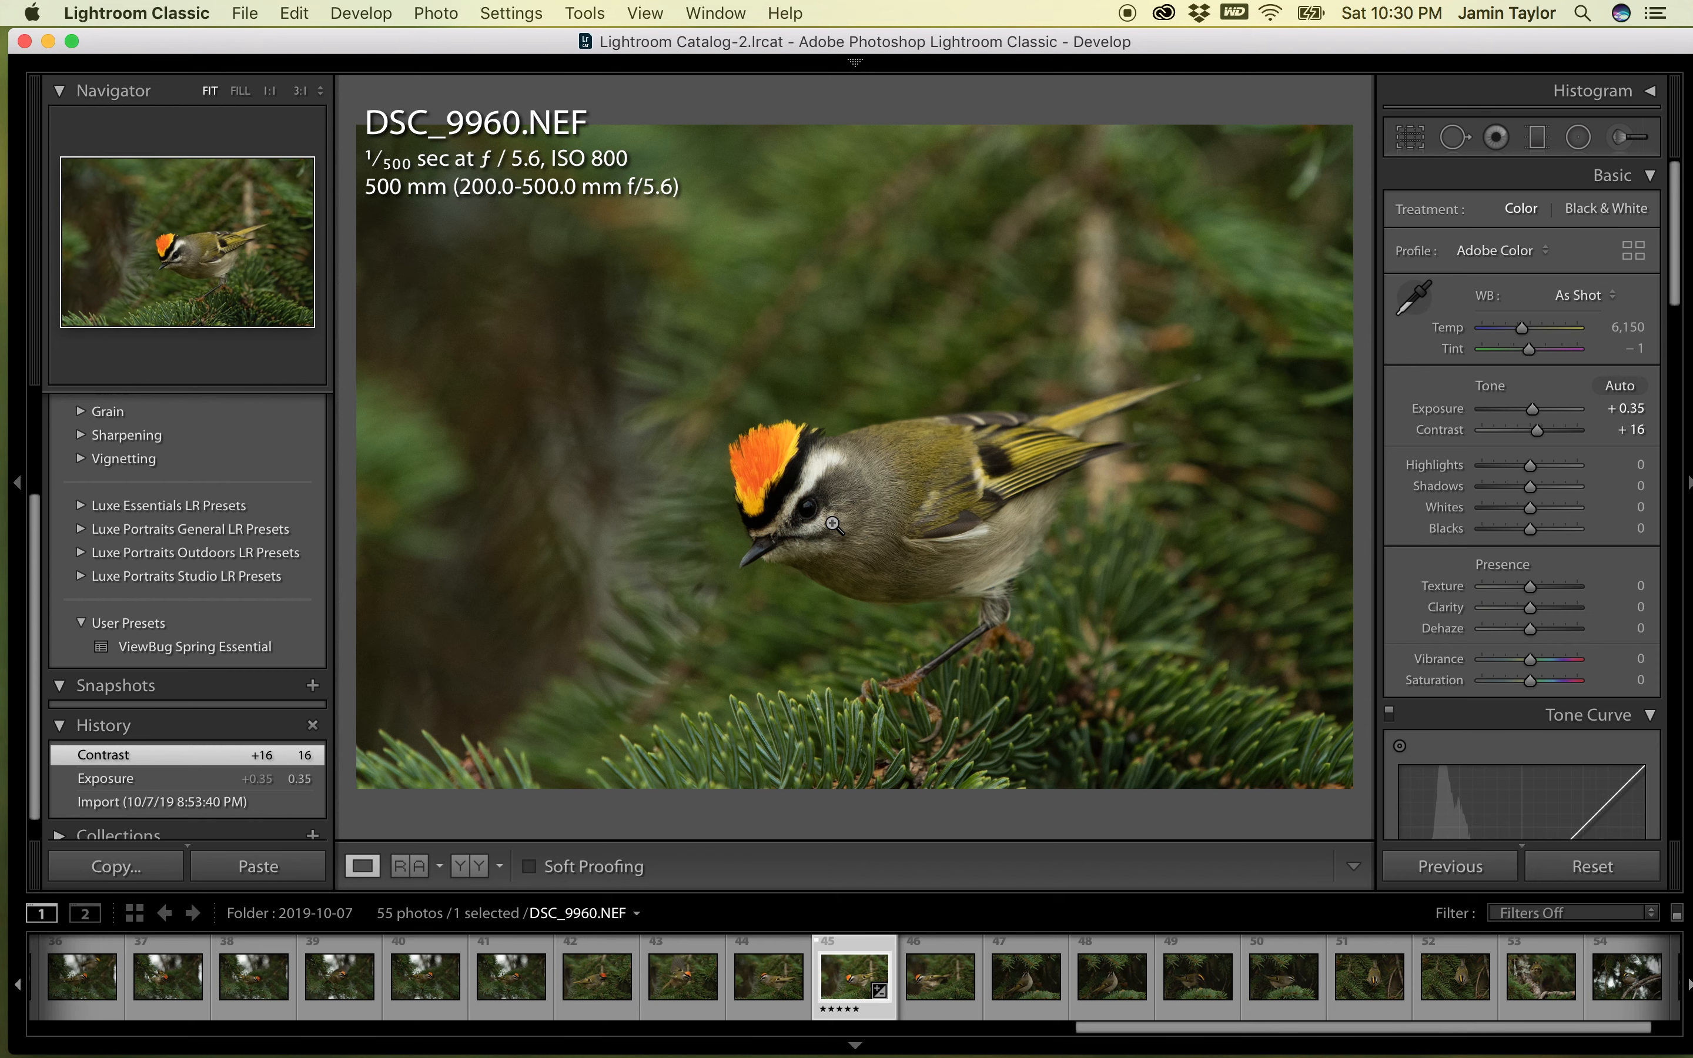
- Crop the photo slightly tighter at its original aspect ratio, reframing the bird a little further right and lower
{"action": "left_click", "coordinate": [1410, 138]}
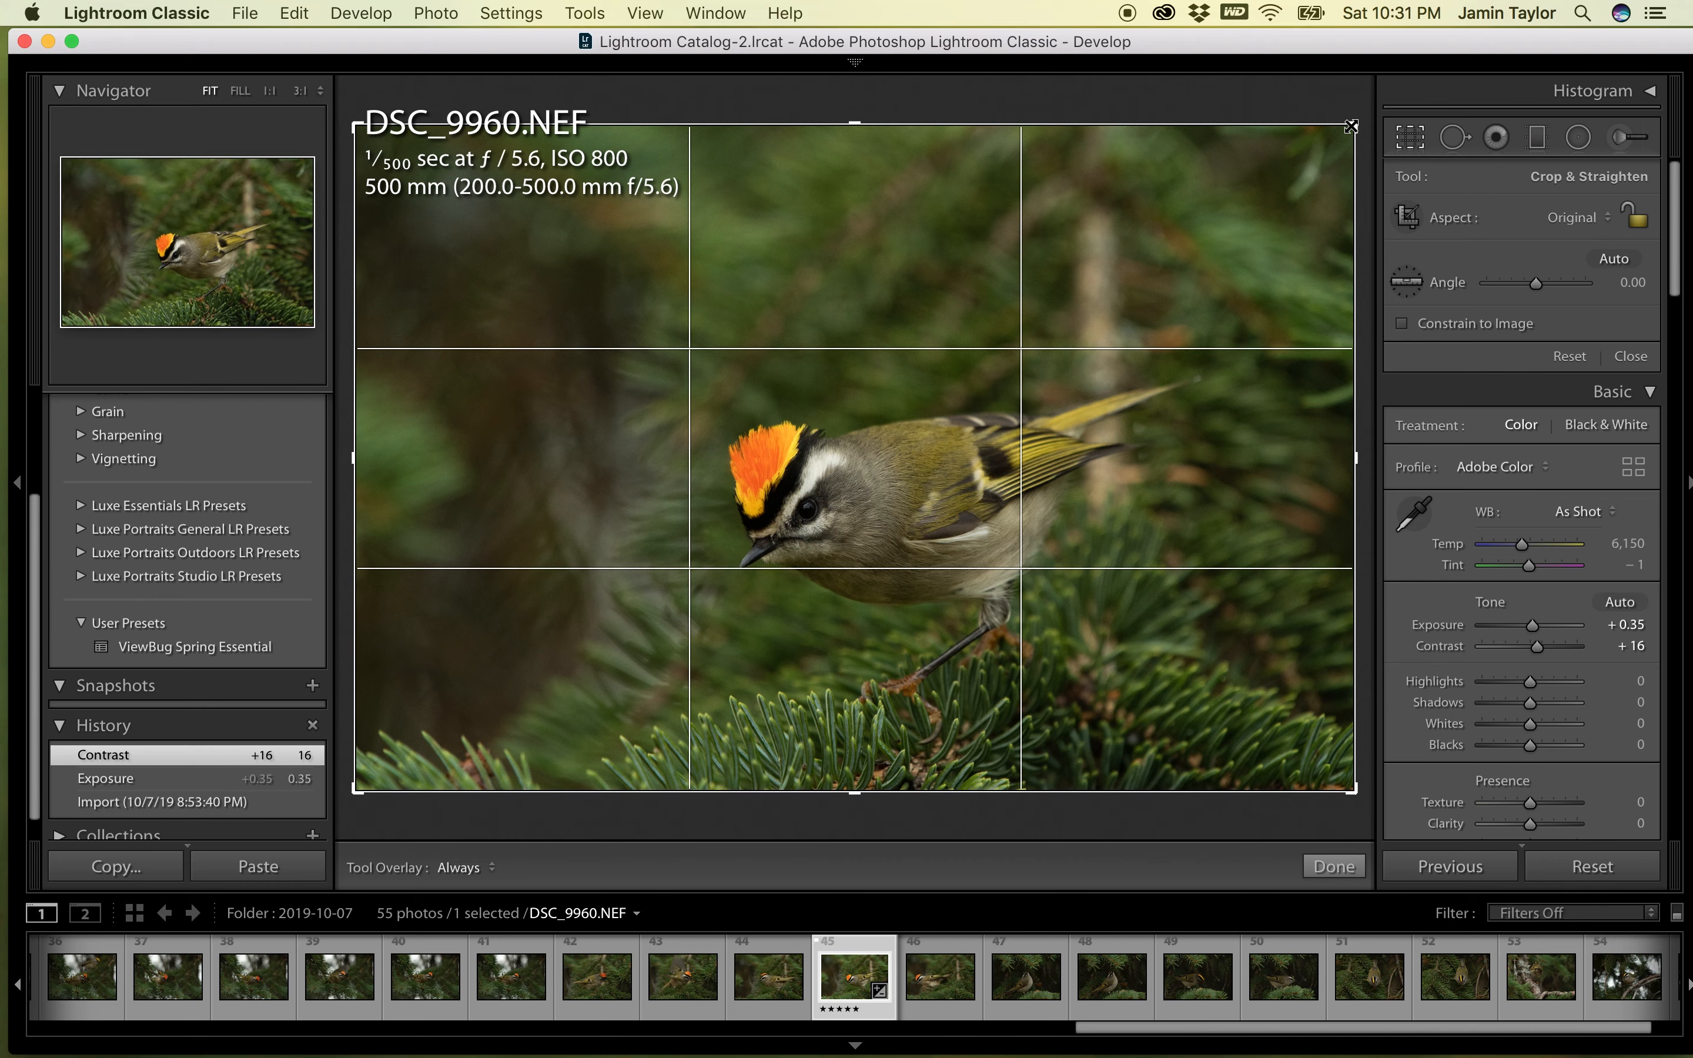
{"action": "mouse_move", "coordinate": [1350, 125]}
{"action": "left_mouse_down"}
{"action": "mouse_move", "coordinate": [1322, 124]}
{"action": "mouse_move", "coordinate": [1321, 143]}
{"action": "left_mouse_up"}
{"action": "left_click_drag", "start_coordinate": [1242, 283], "coordinate": [1235, 332]}
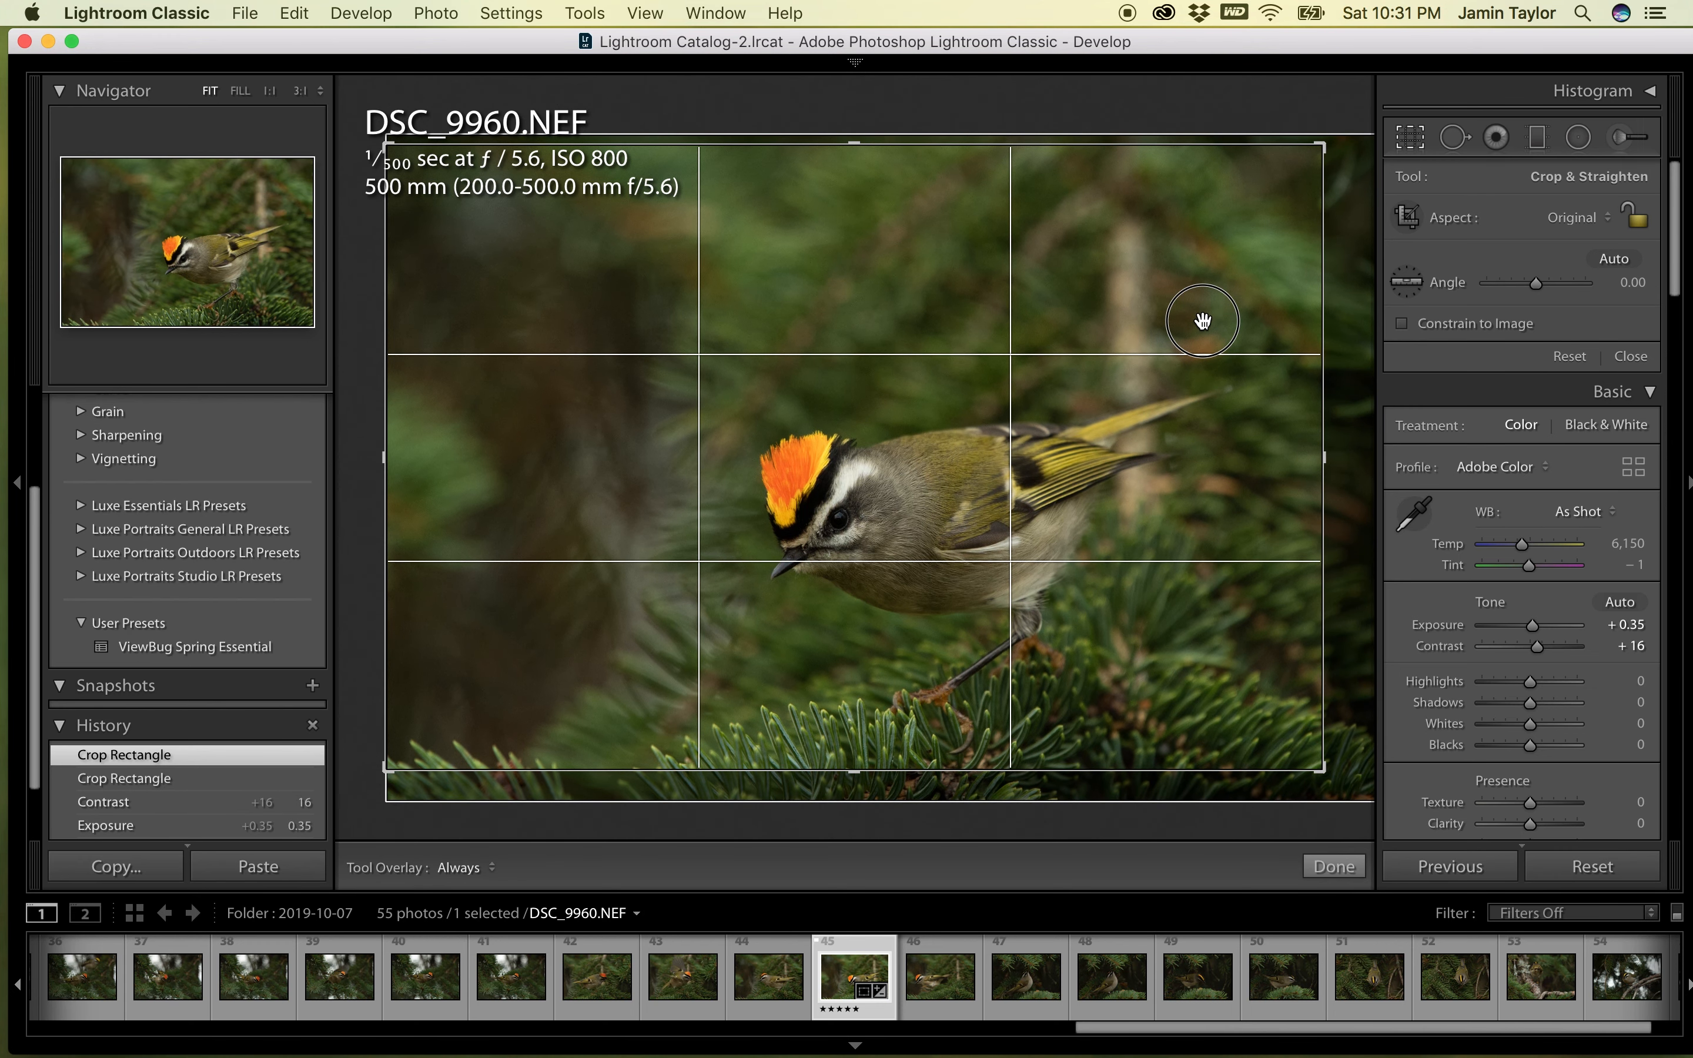
{"action": "left_click", "coordinate": [1203, 321]}
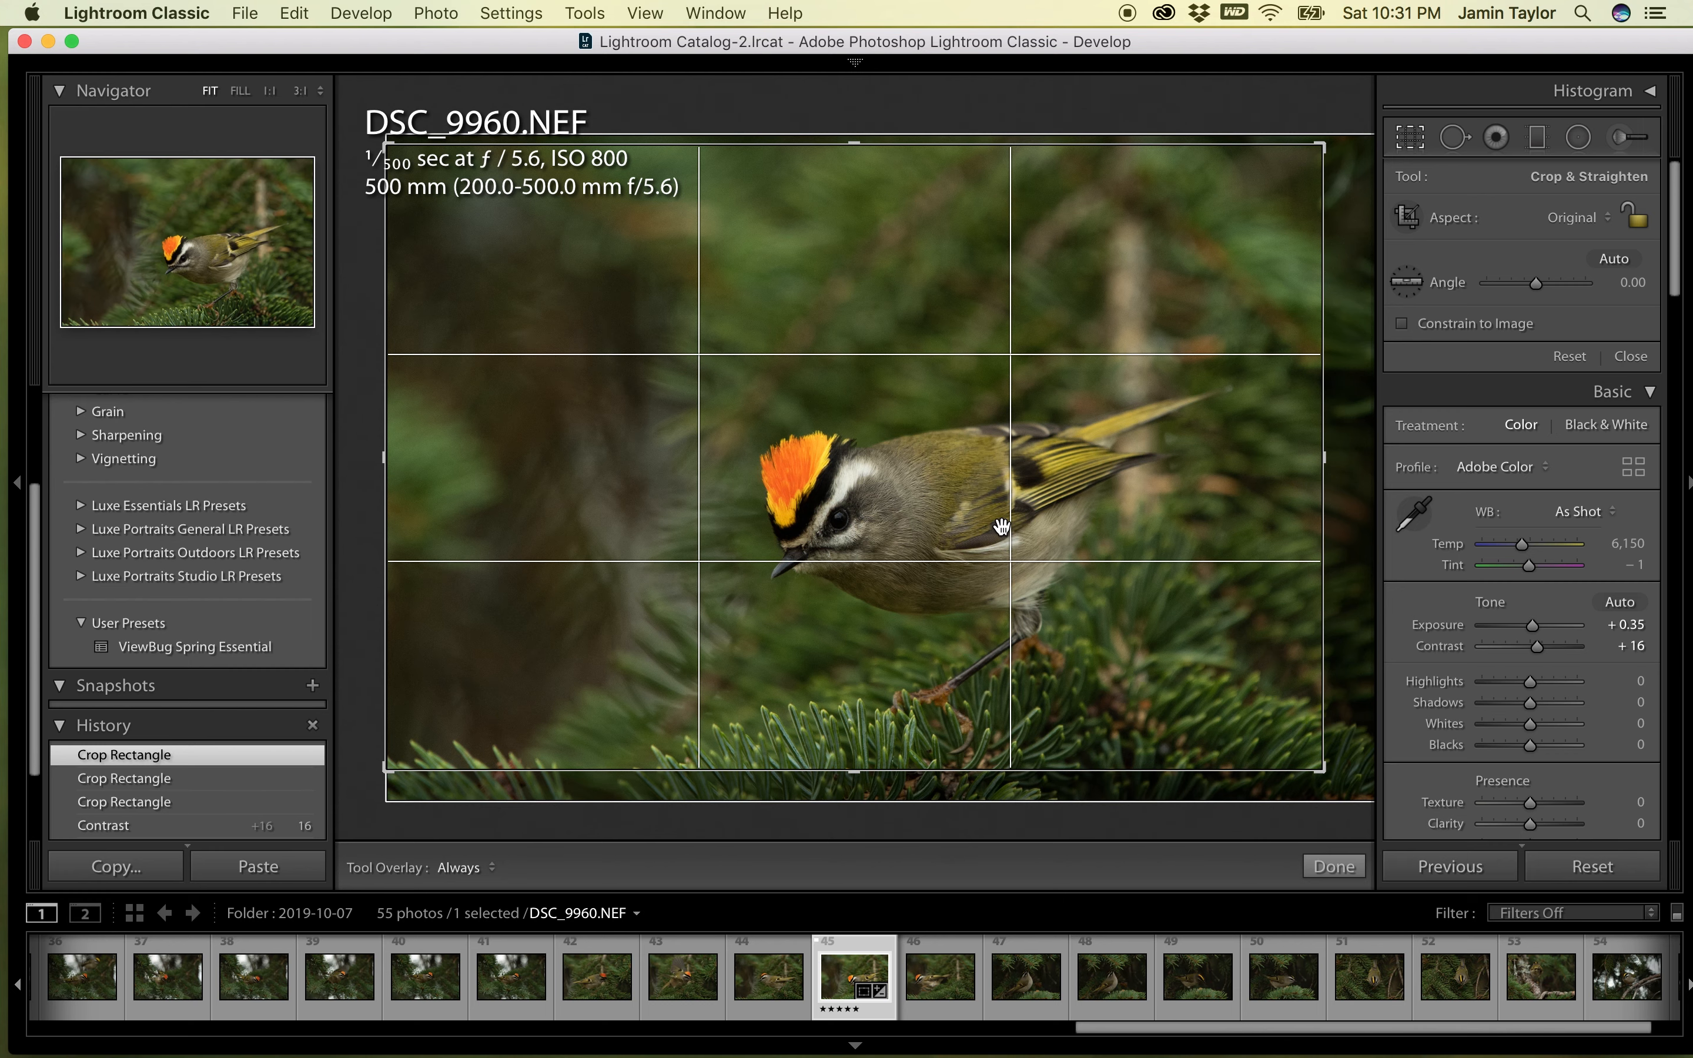
{"action": "left_click_drag", "start_coordinate": [1002, 526], "coordinate": [1105, 504]}
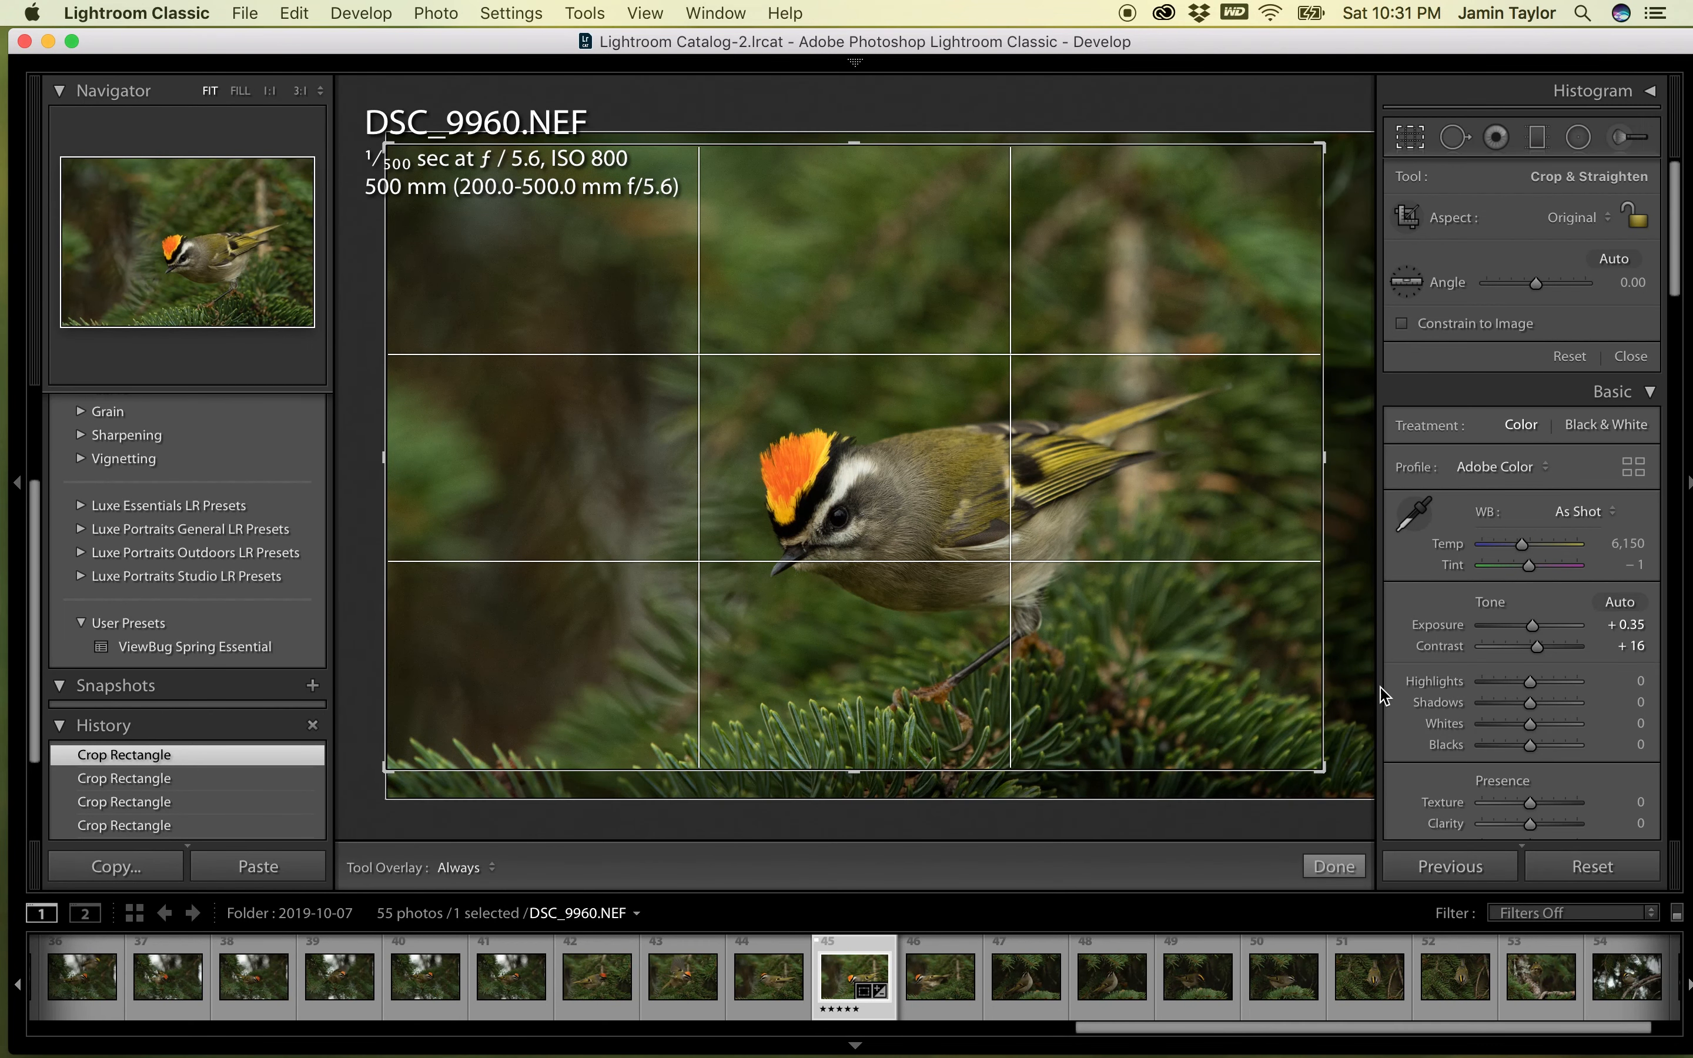
{"action": "left_click", "coordinate": [1411, 140]}
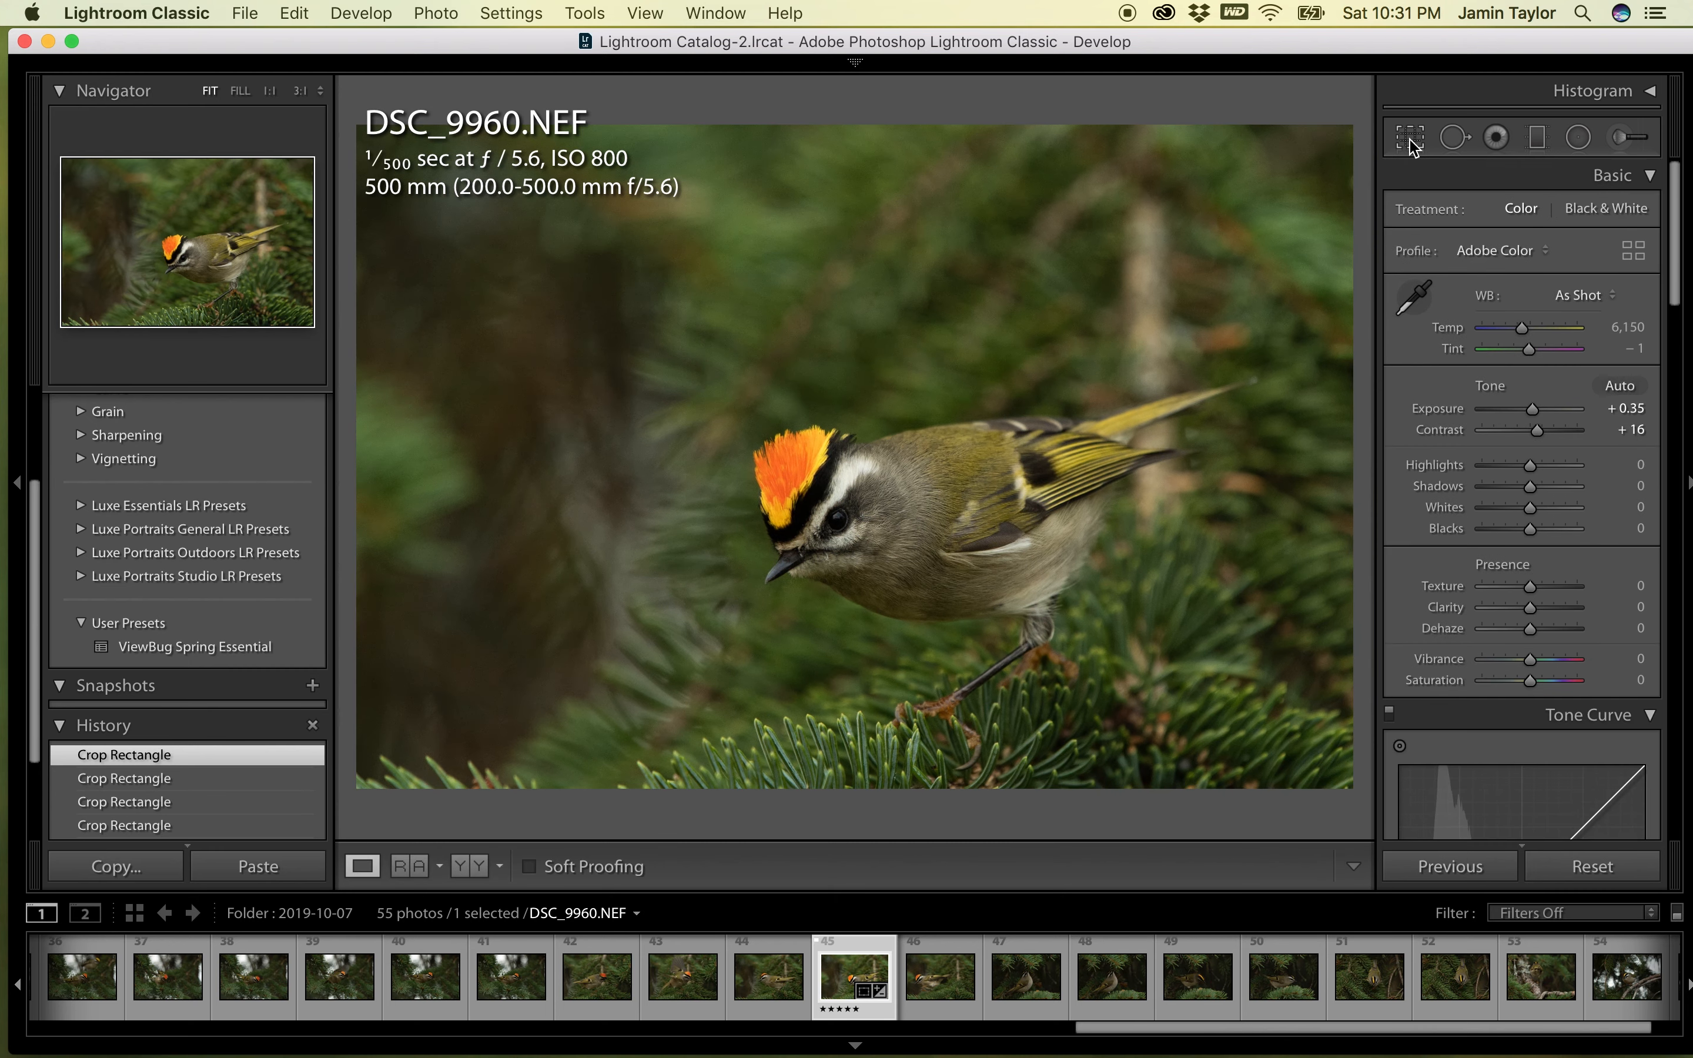
- Open a copy of DSC_9960.NEF with Lightroom adjustments in Topaz Studio
{"action": "right_click", "coordinate": [903, 564]}
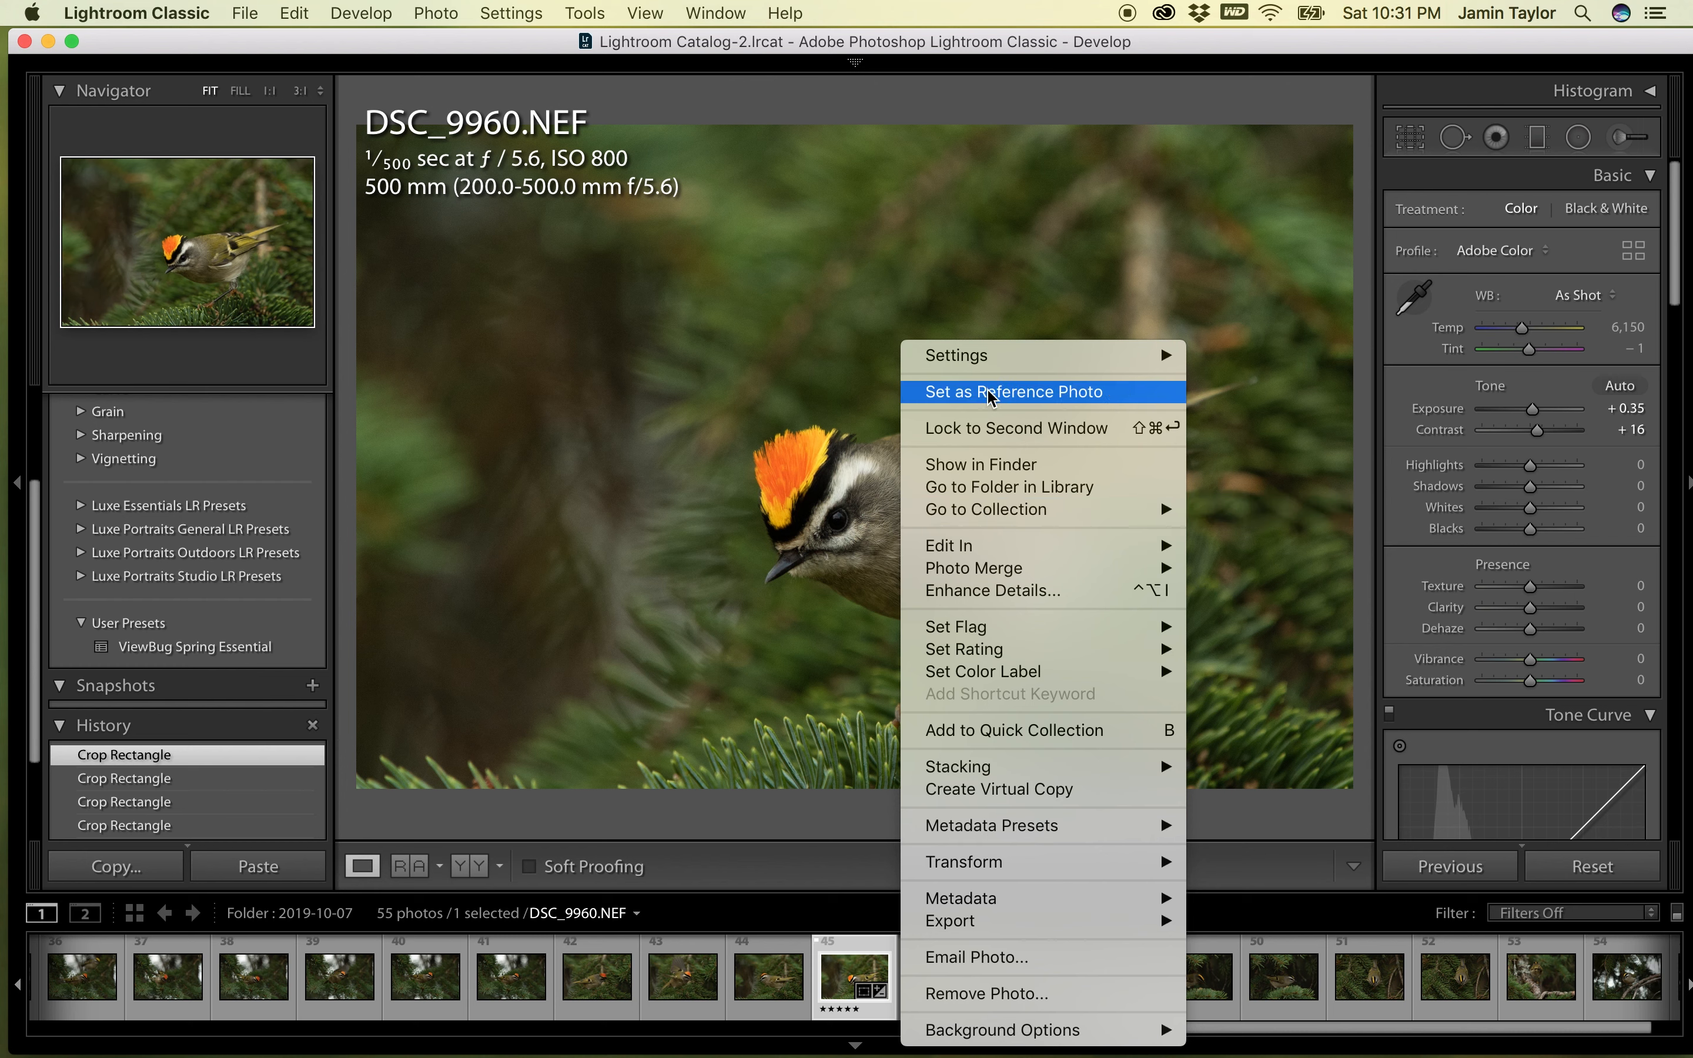
{"action": "mouse_move", "coordinate": [997, 556]}
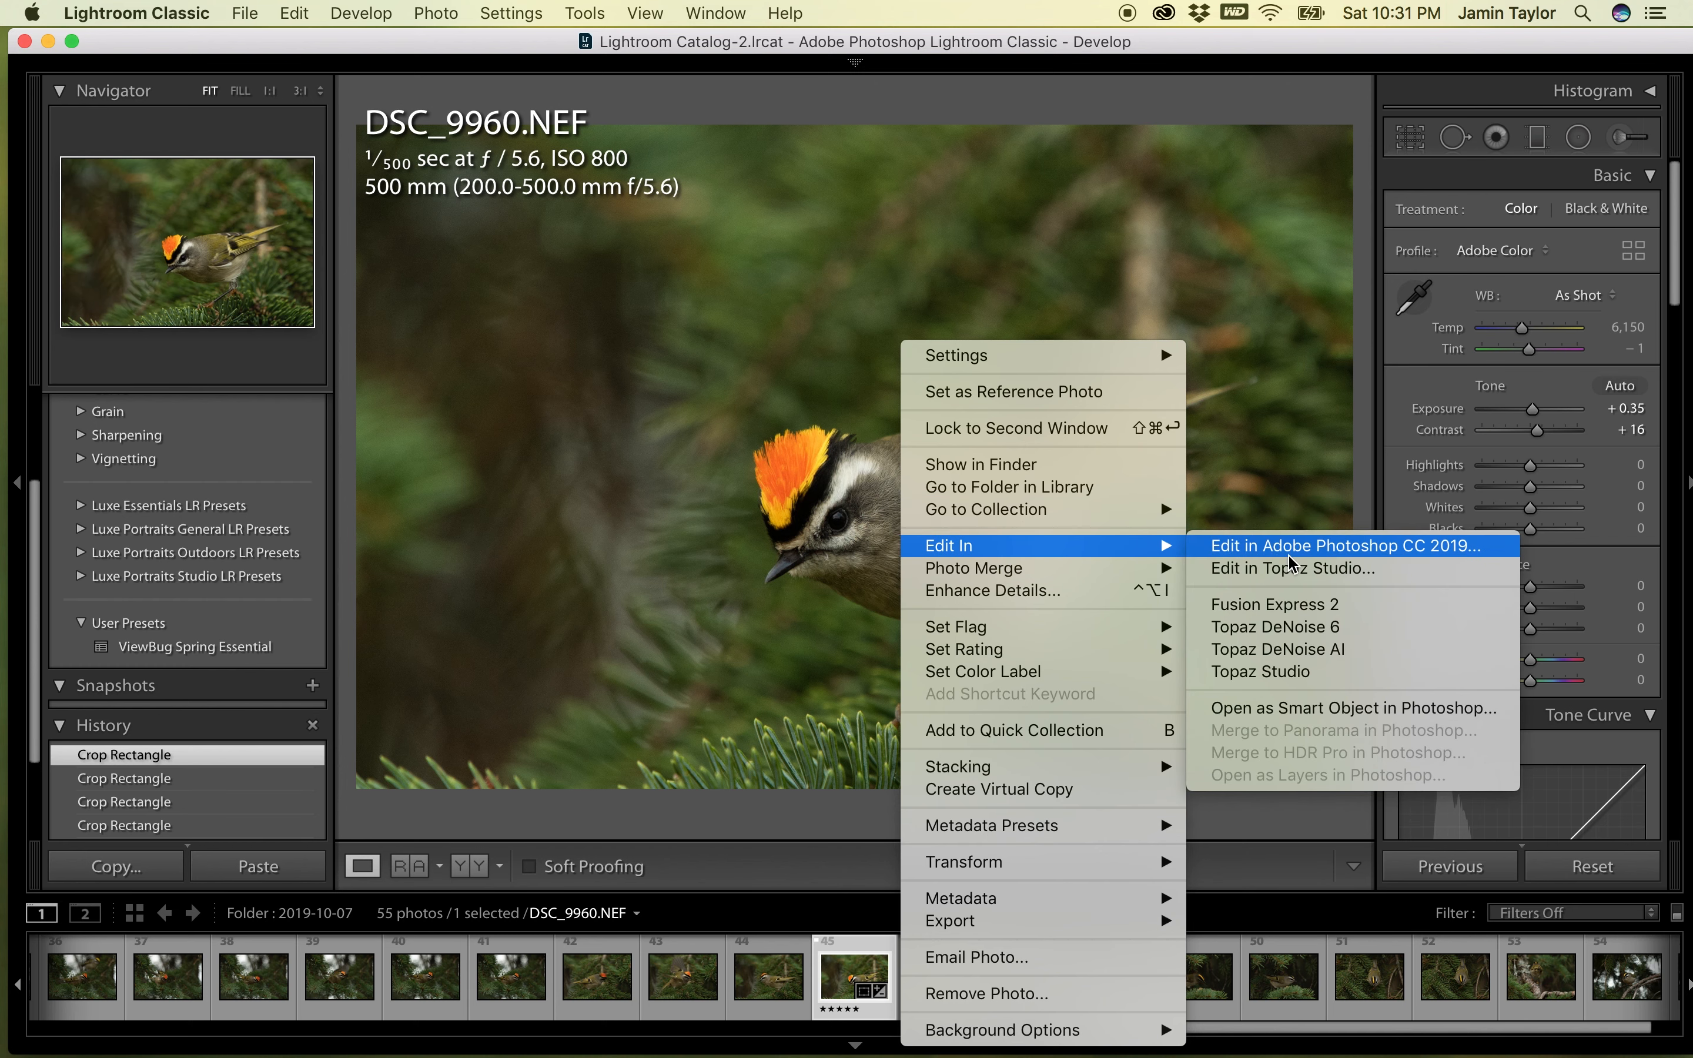
{"action": "left_click", "coordinate": [1354, 569]}
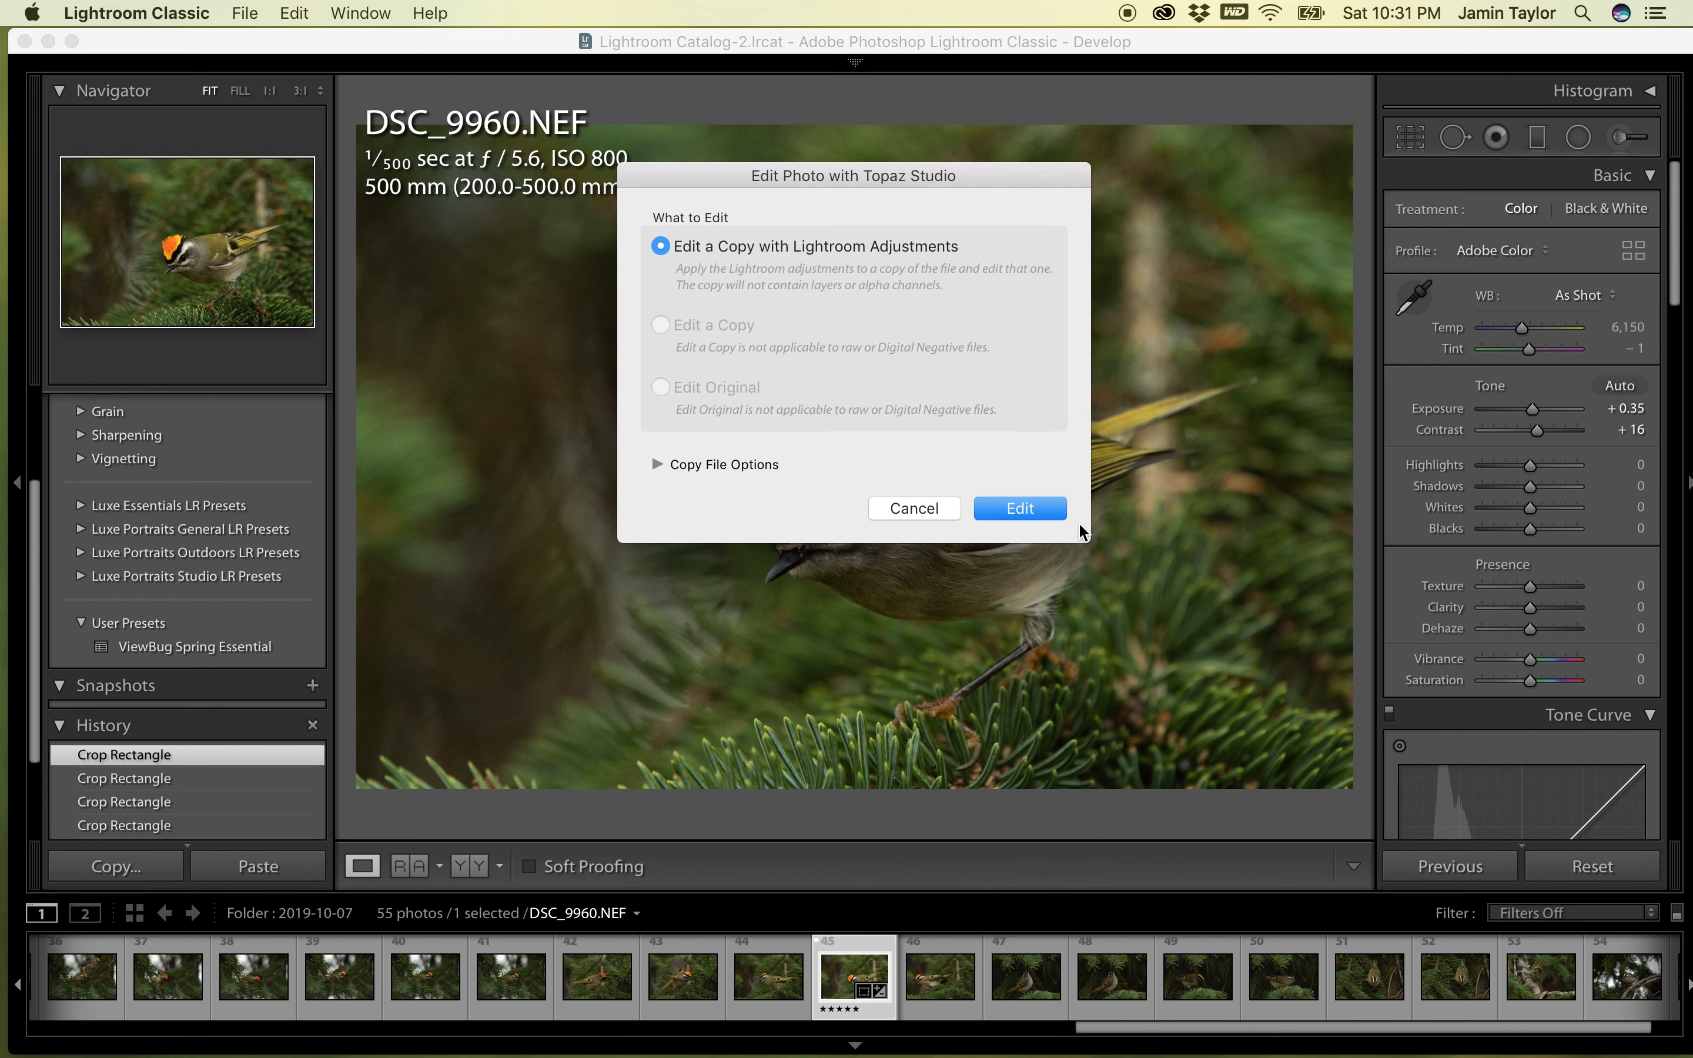
{"action": "left_click", "coordinate": [1026, 507]}
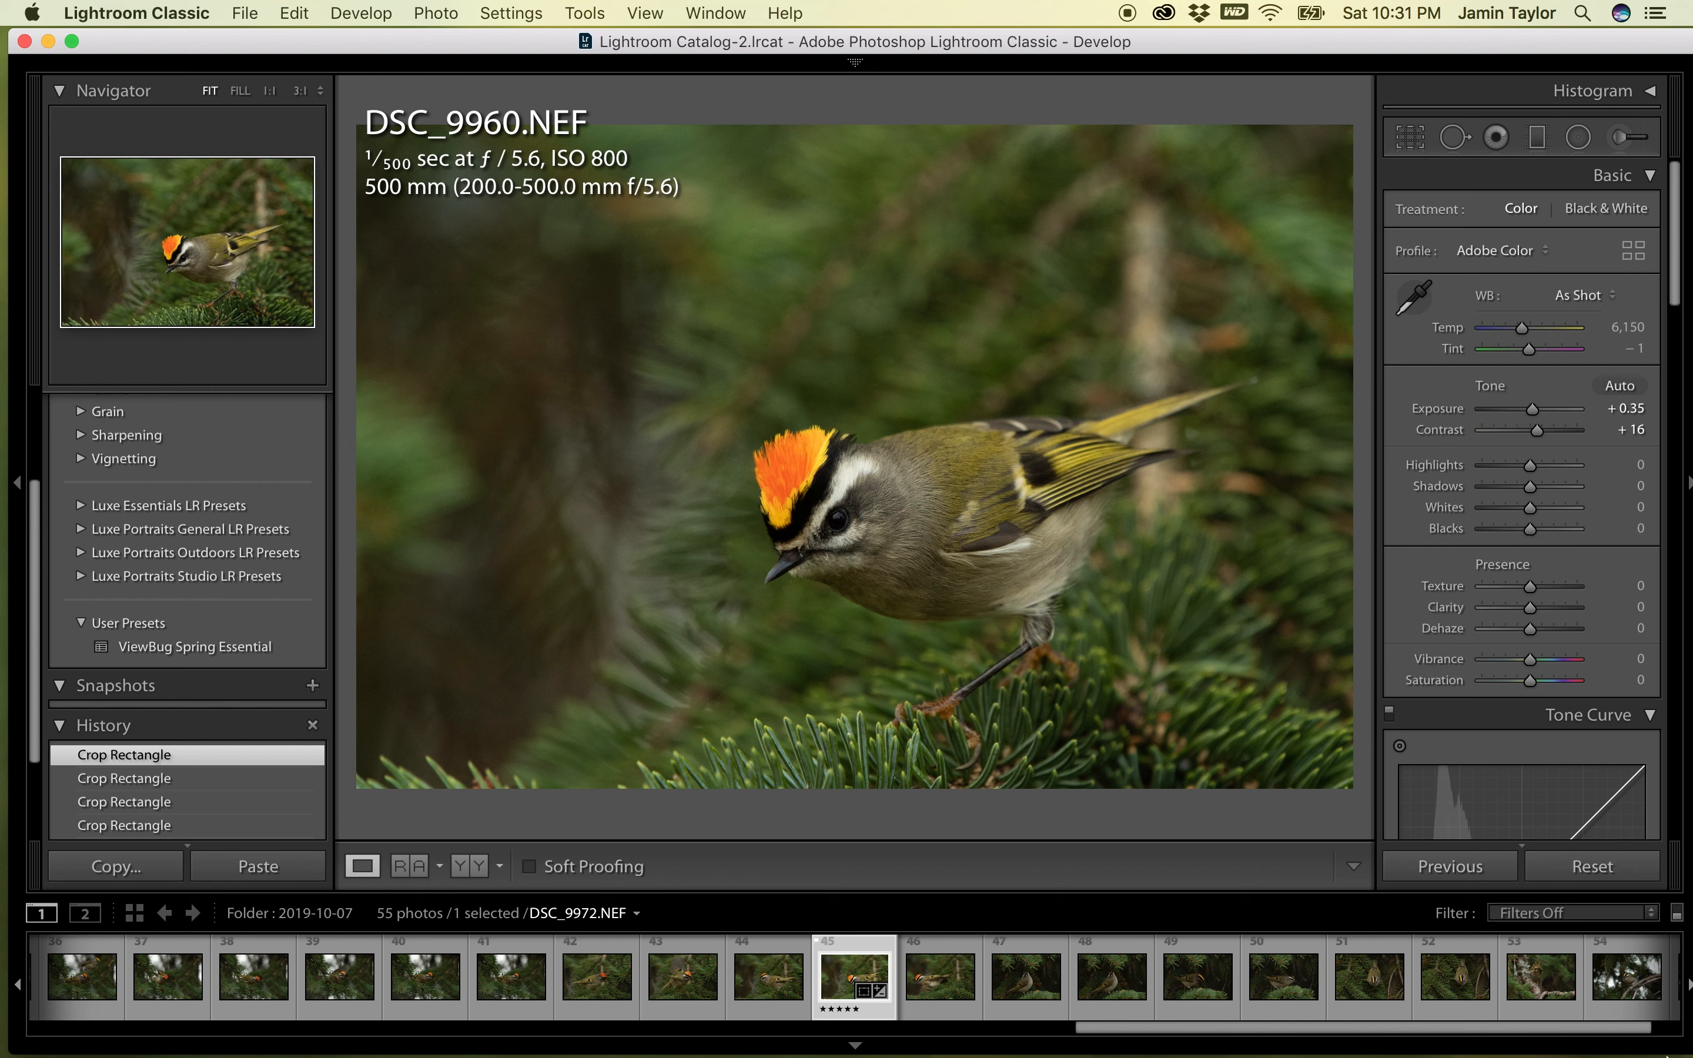
{"action": "mouse_move", "coordinate": [1644, 1054]}
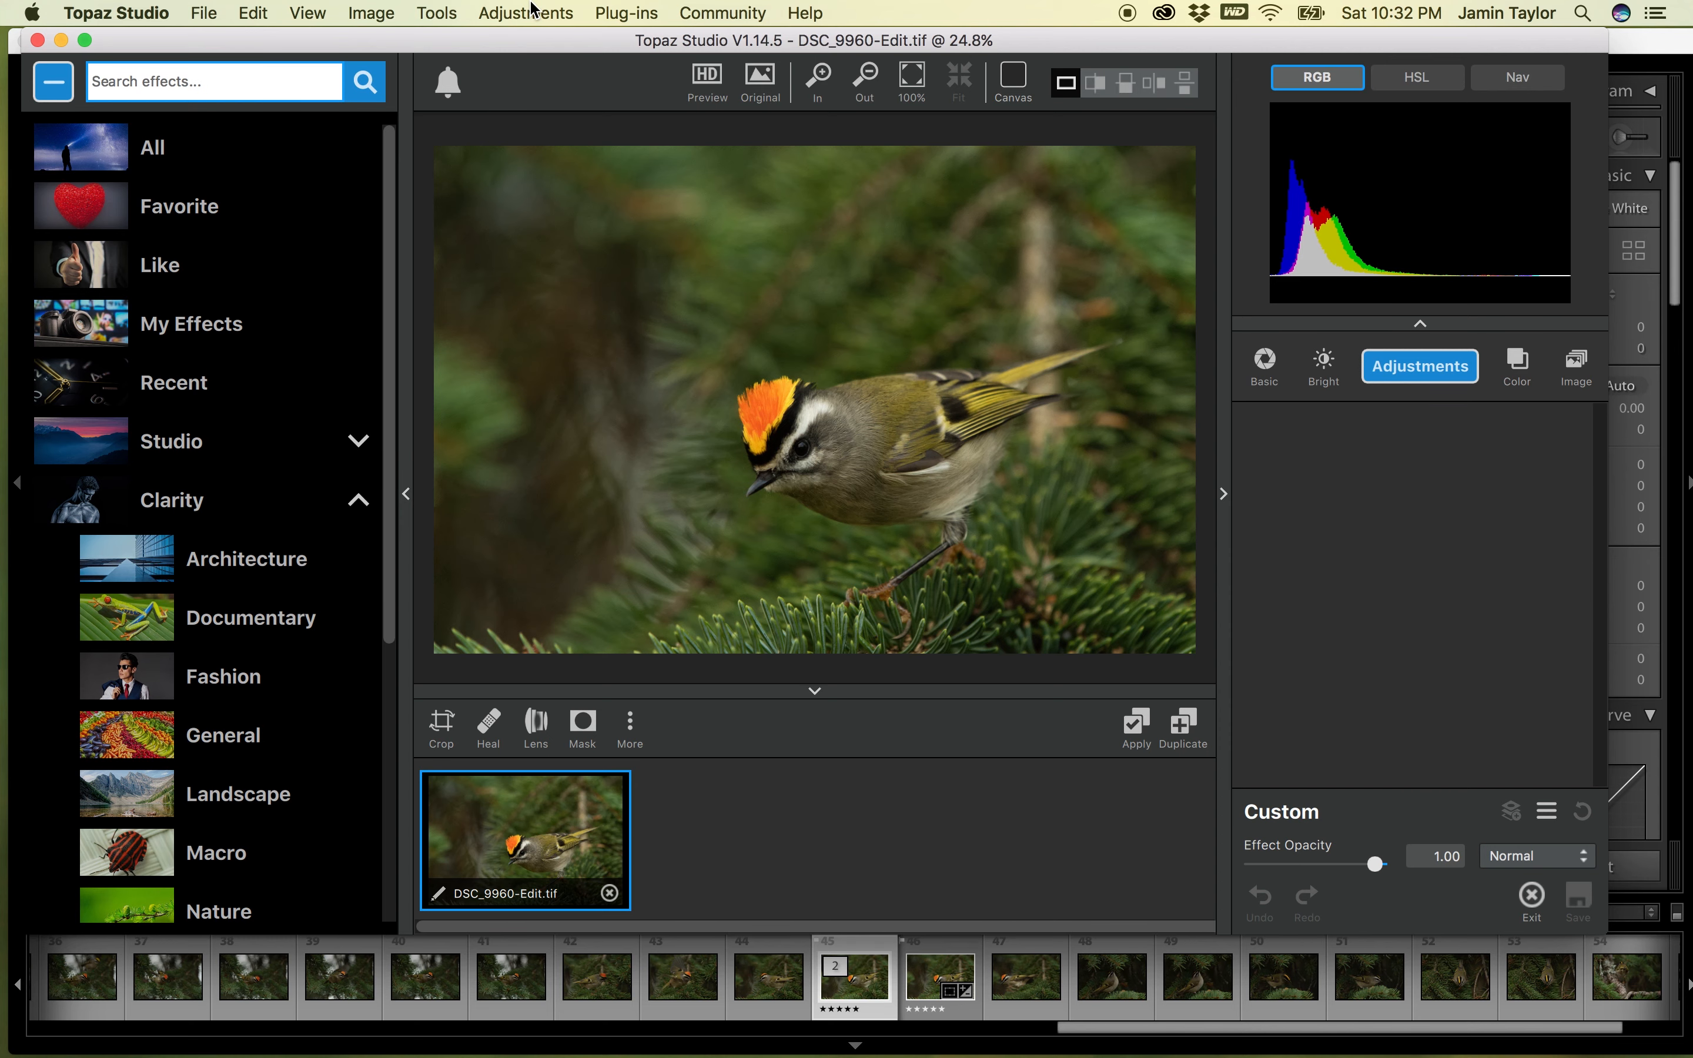
- Apply the AI Clear adjustment to the photo and examine the bird's head at 100%
{"action": "left_click", "coordinate": [534, 8]}
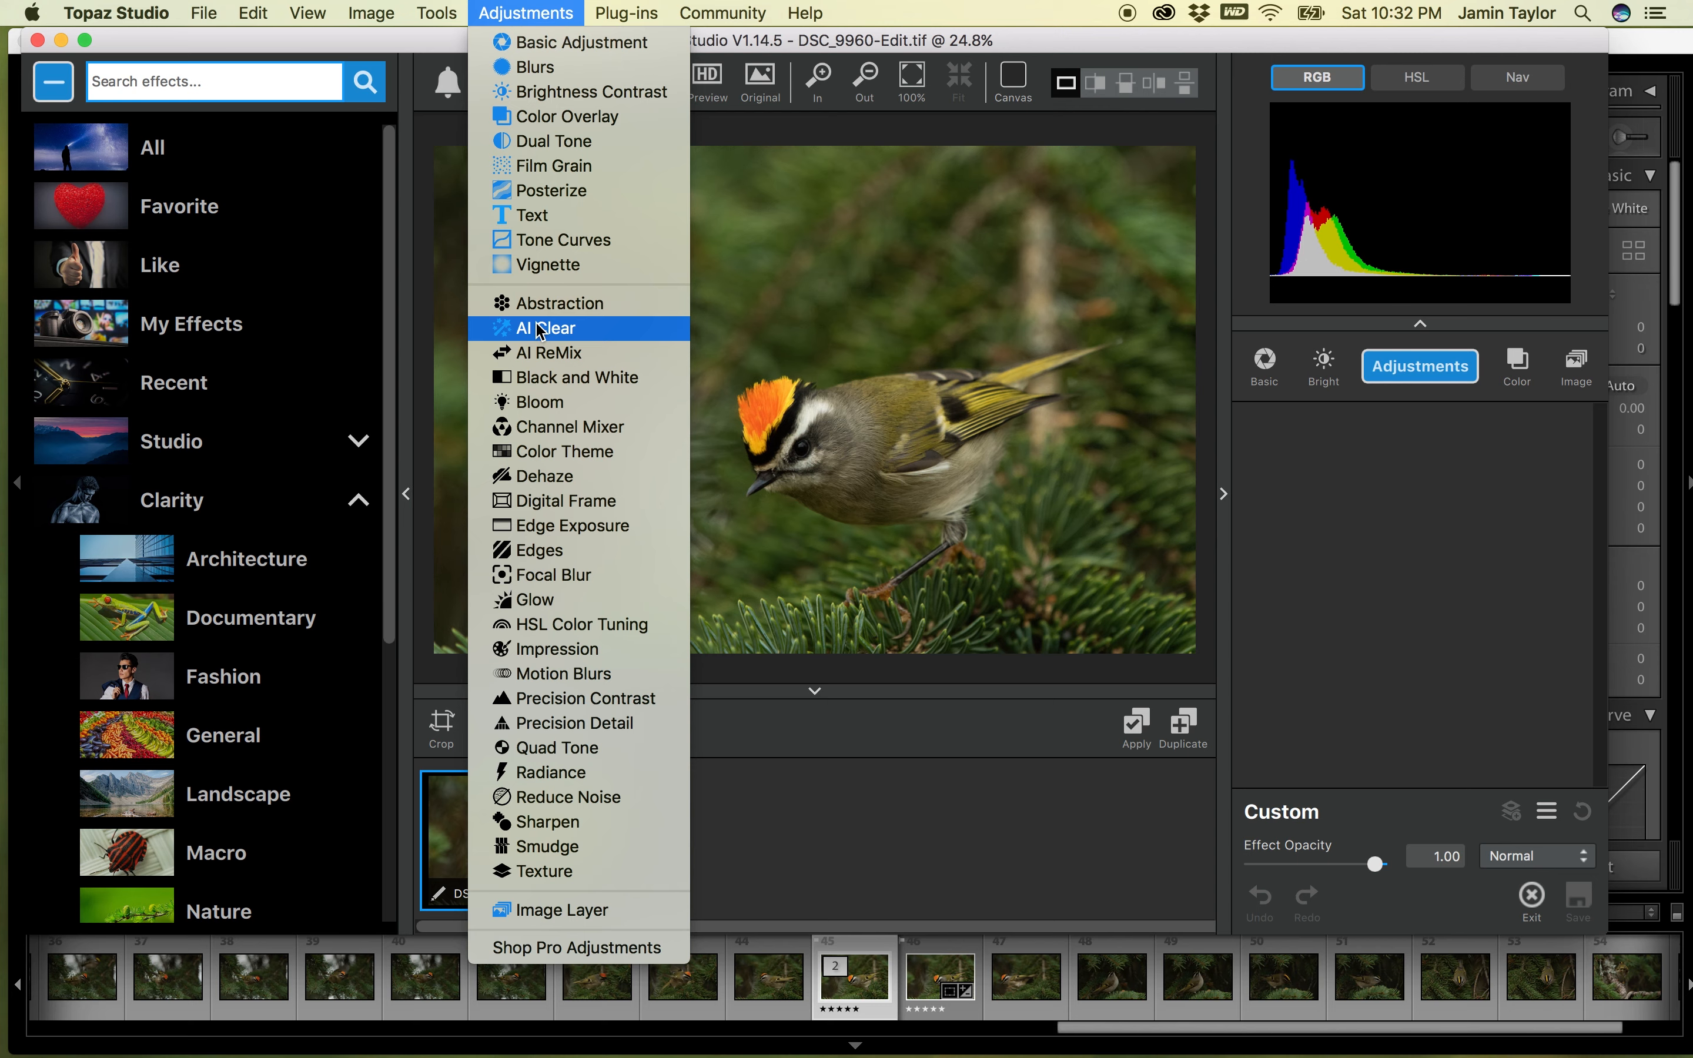
{"action": "left_click", "coordinate": [541, 328]}
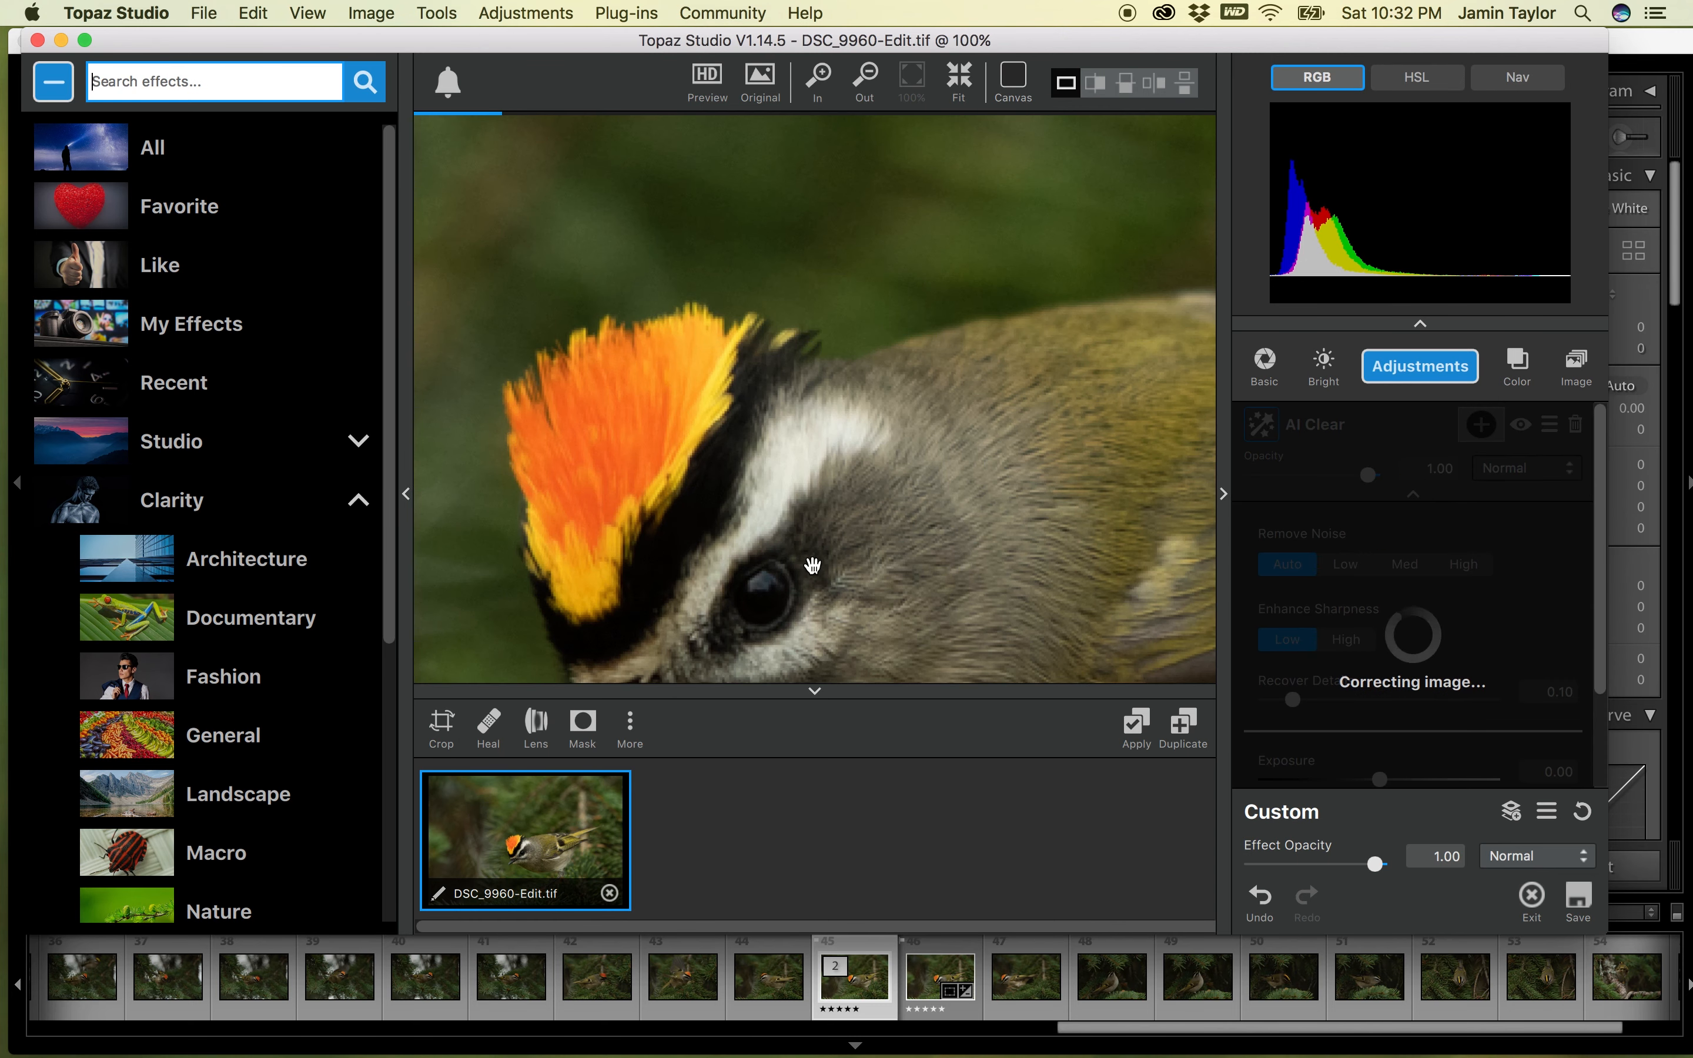
{"action": "left_click_drag", "start_coordinate": [810, 574], "coordinate": [906, 404]}
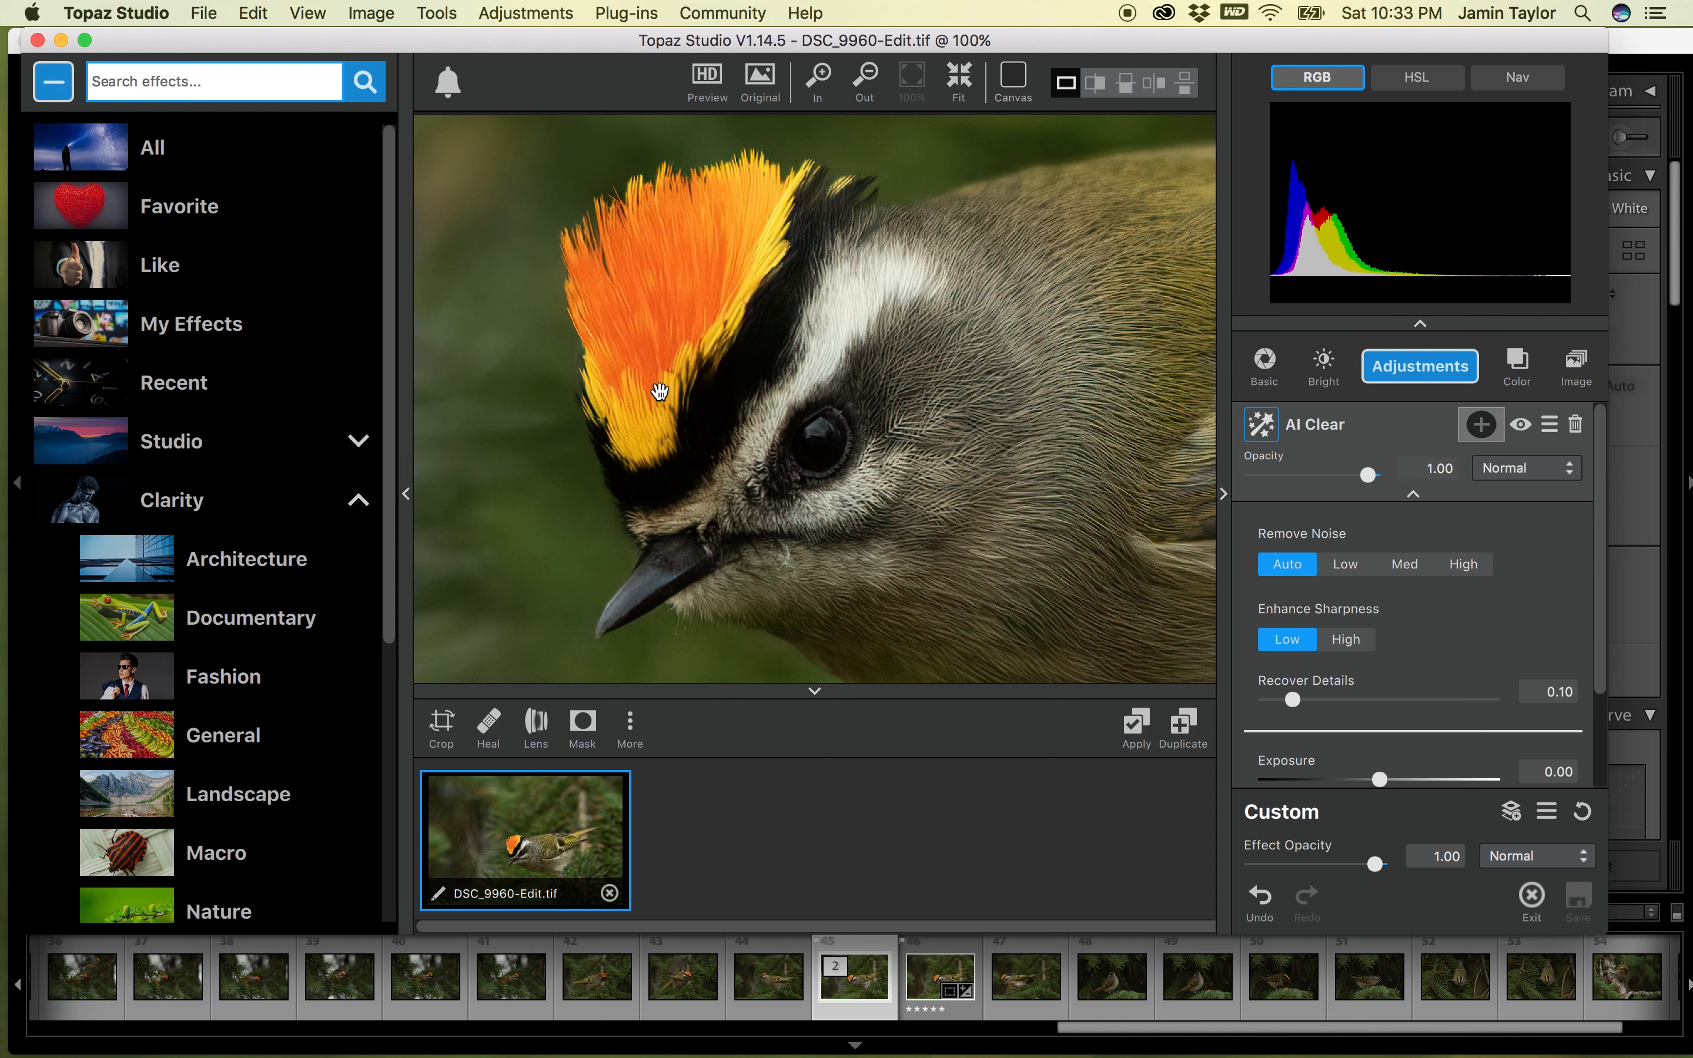
- Close the edited image, leave Topaz Studio for Lightroom's Library, and rate DSC_9960-Edit.tif five stars
{"action": "left_click", "coordinate": [610, 893]}
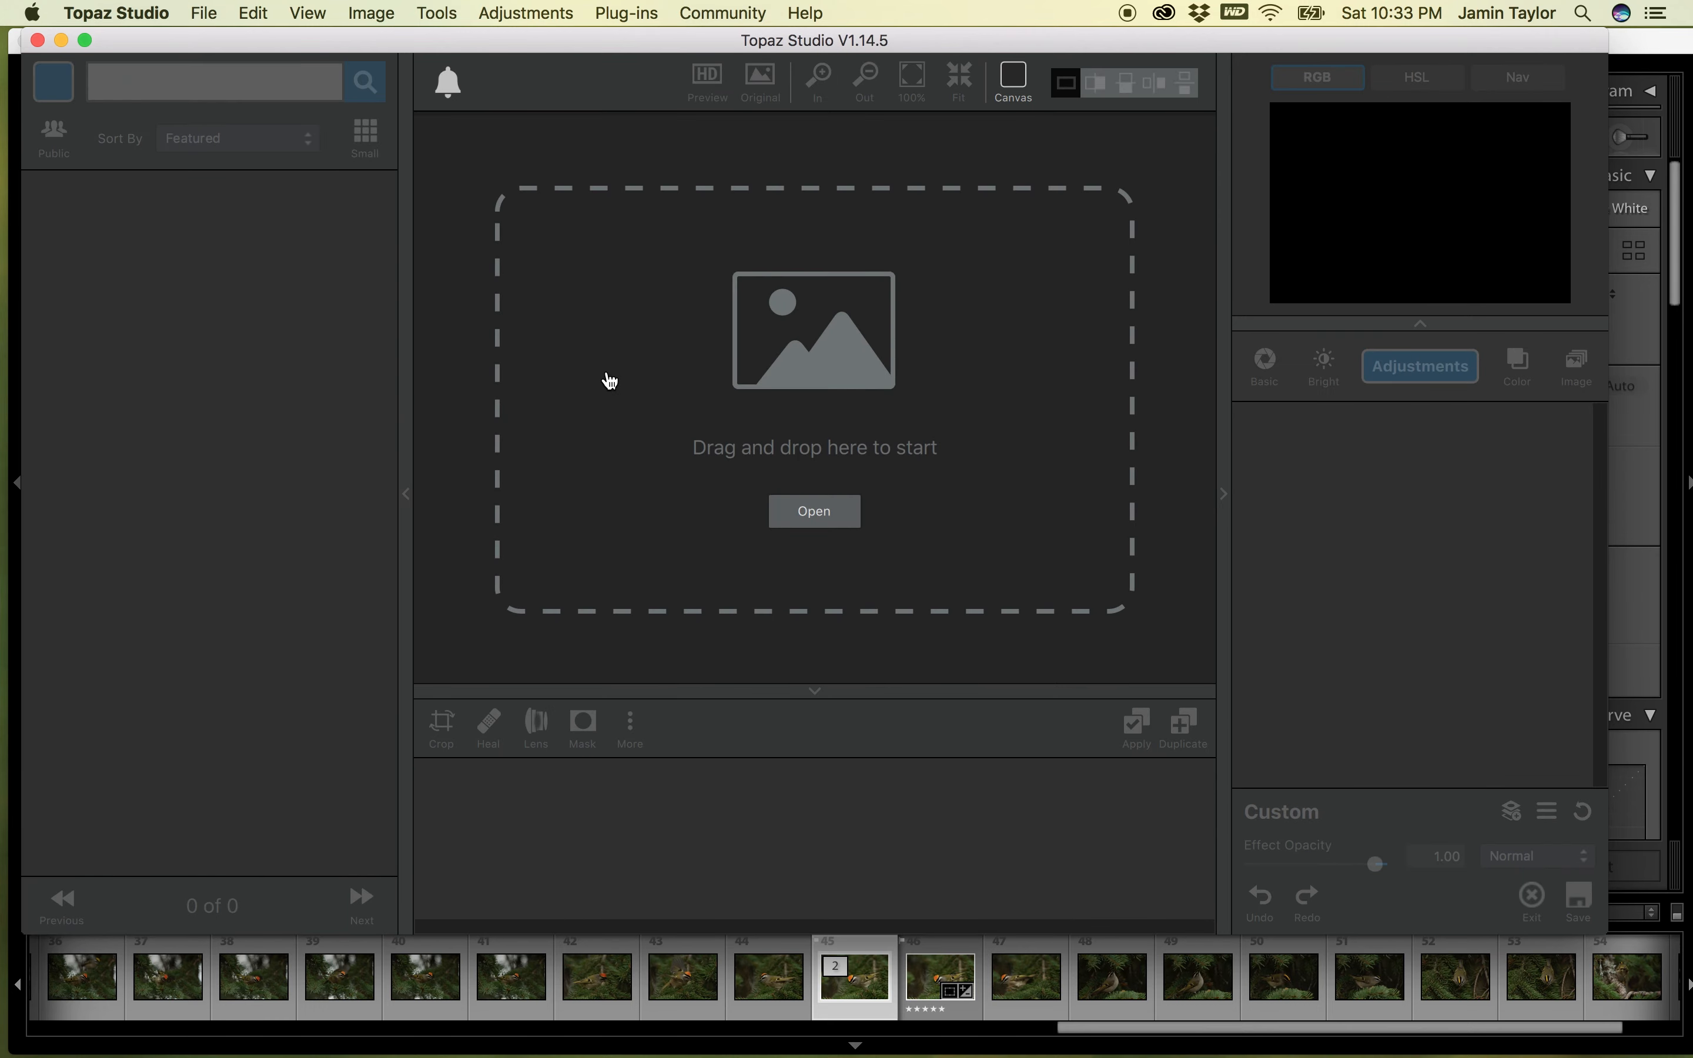
{"action": "left_click", "coordinate": [61, 40]}
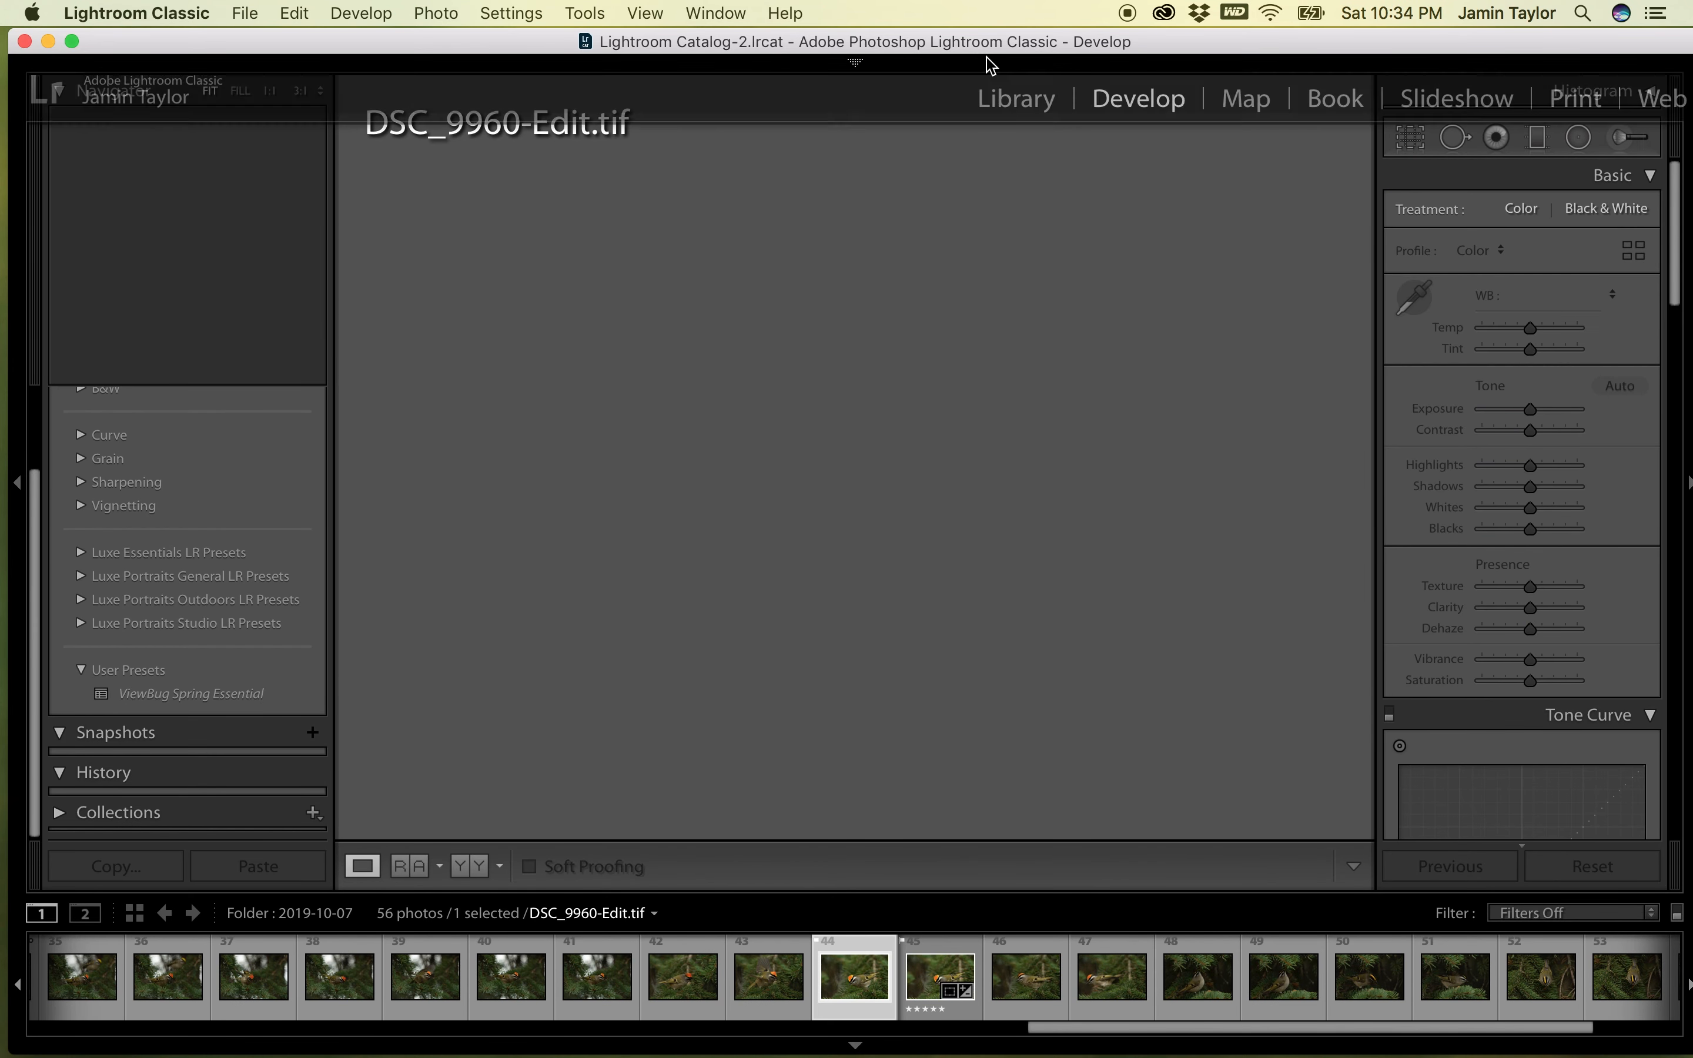
{"action": "left_click", "coordinate": [1004, 97]}
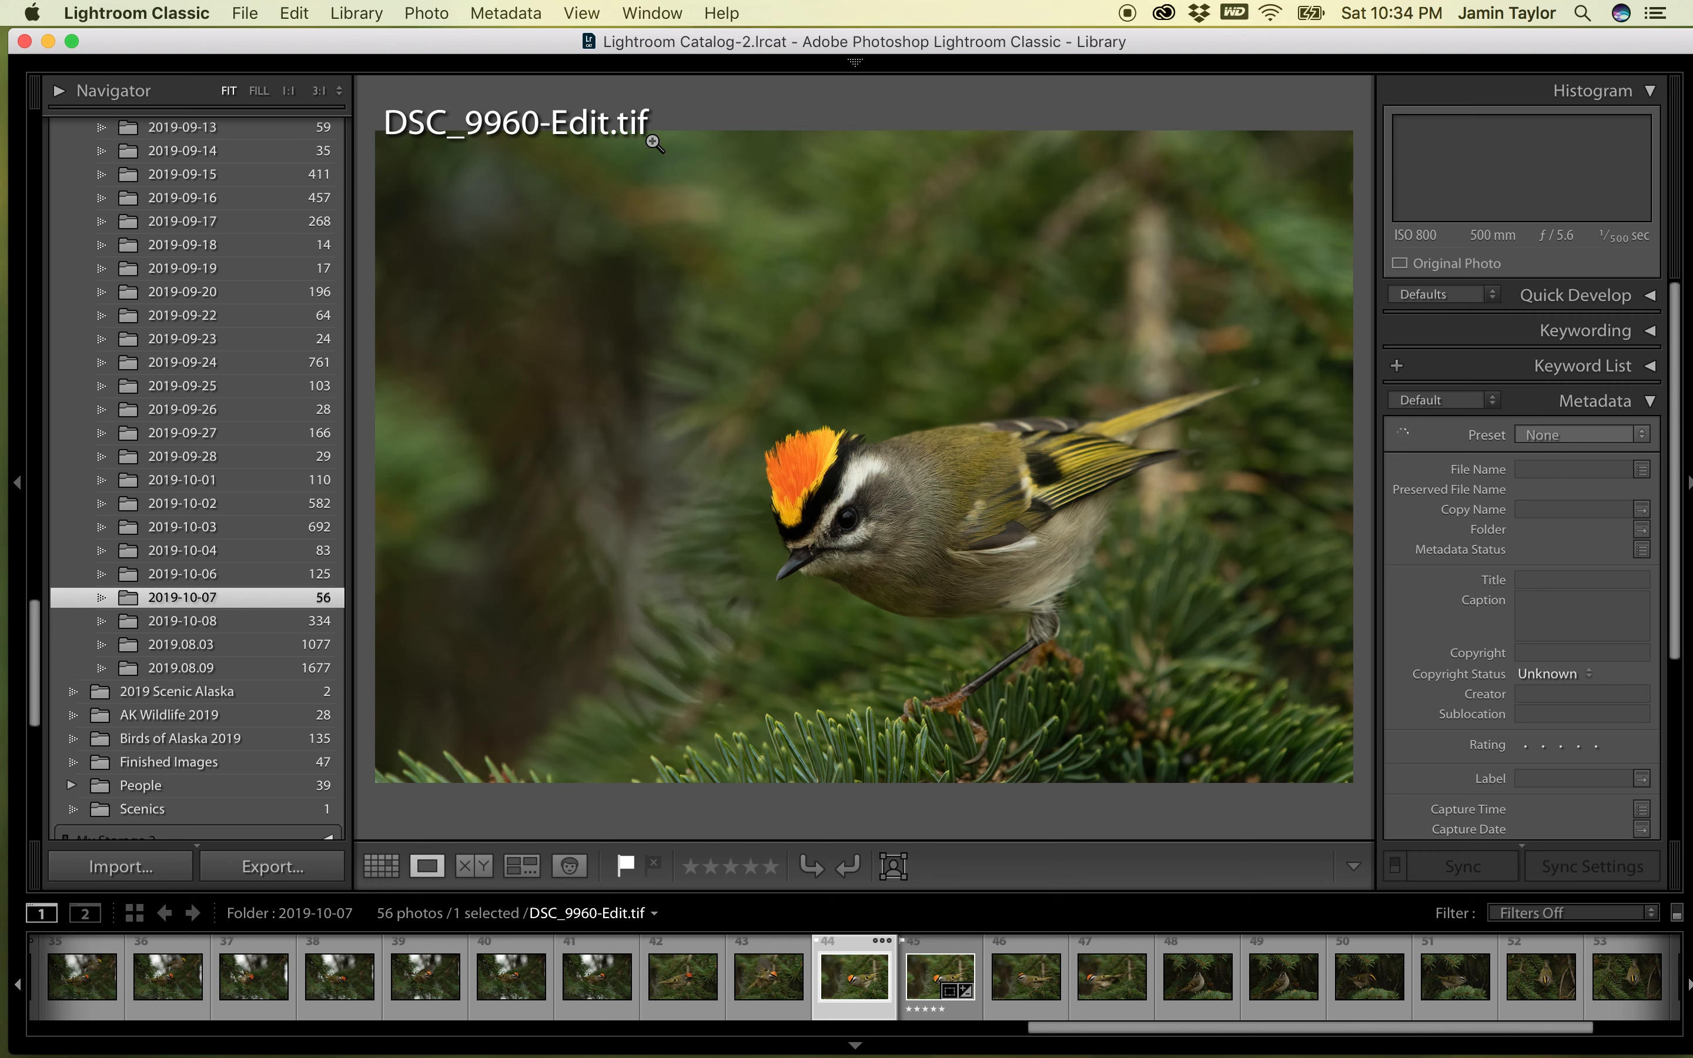
{"action": "left_click", "coordinate": [770, 866]}
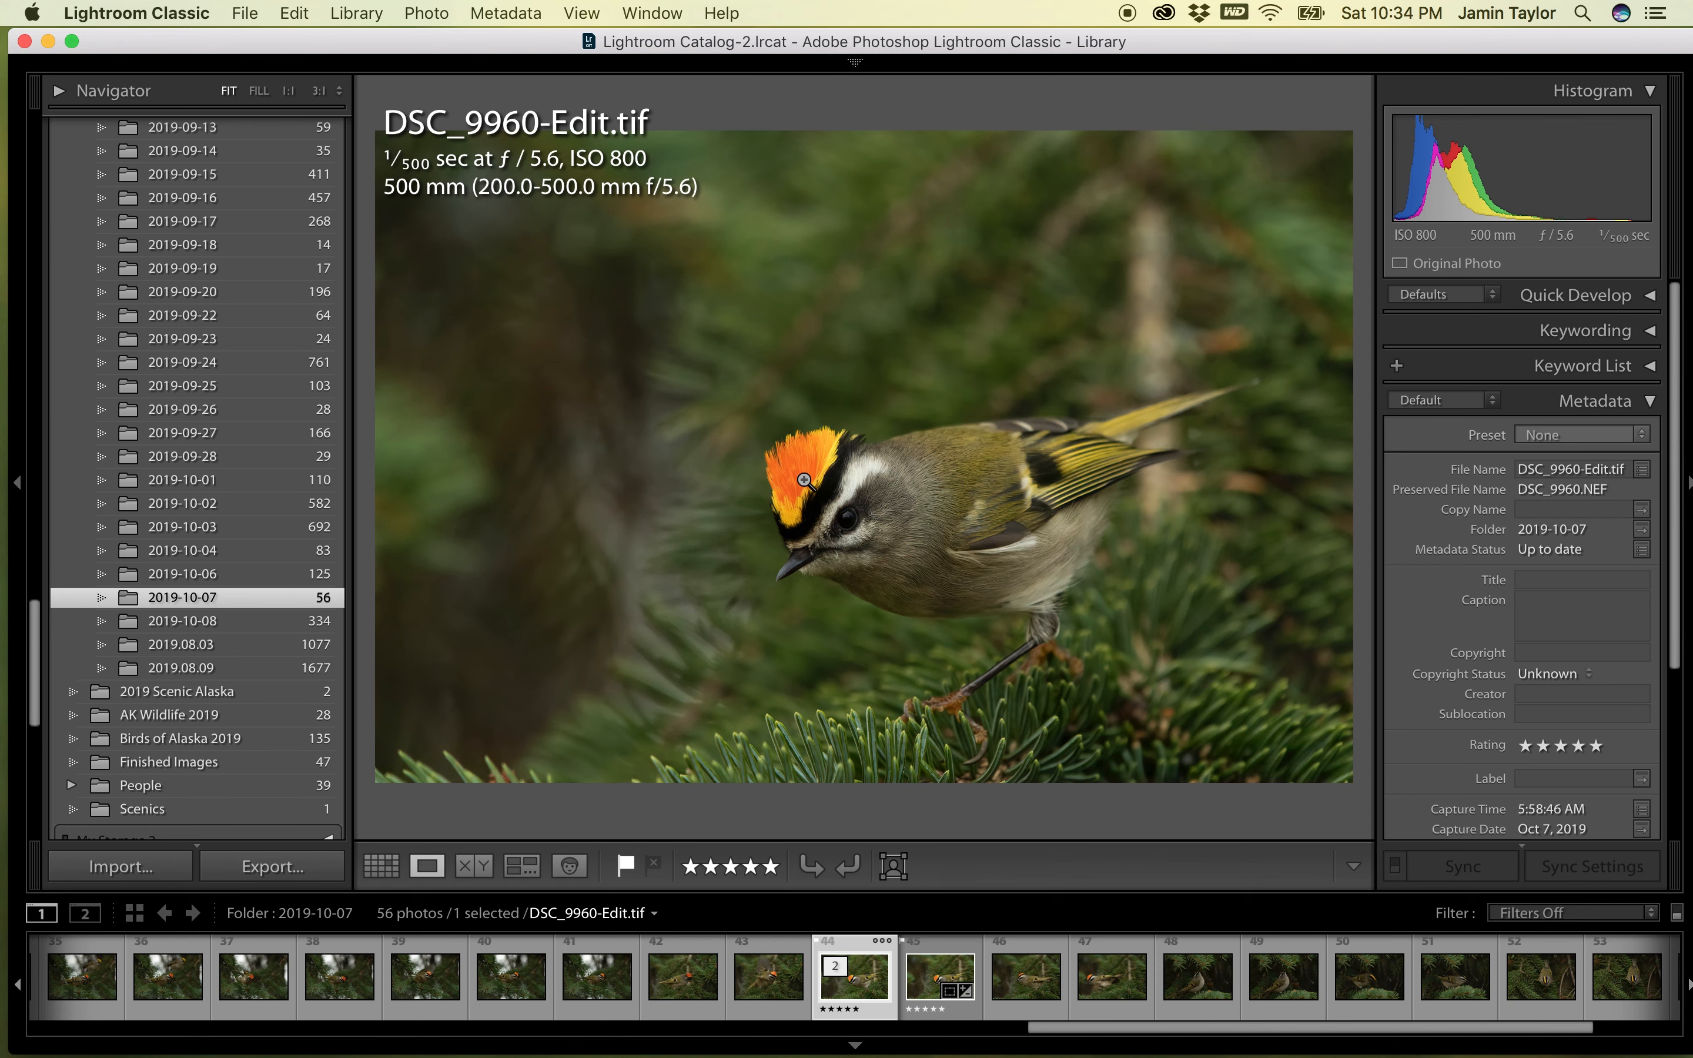
- Open a copy of DSC_9960-Edit.tif with Lightroom adjustments in Adobe Photoshop CC 2019
{"action": "right_click", "coordinate": [803, 476]}
{"action": "mouse_move", "coordinate": [870, 463]}
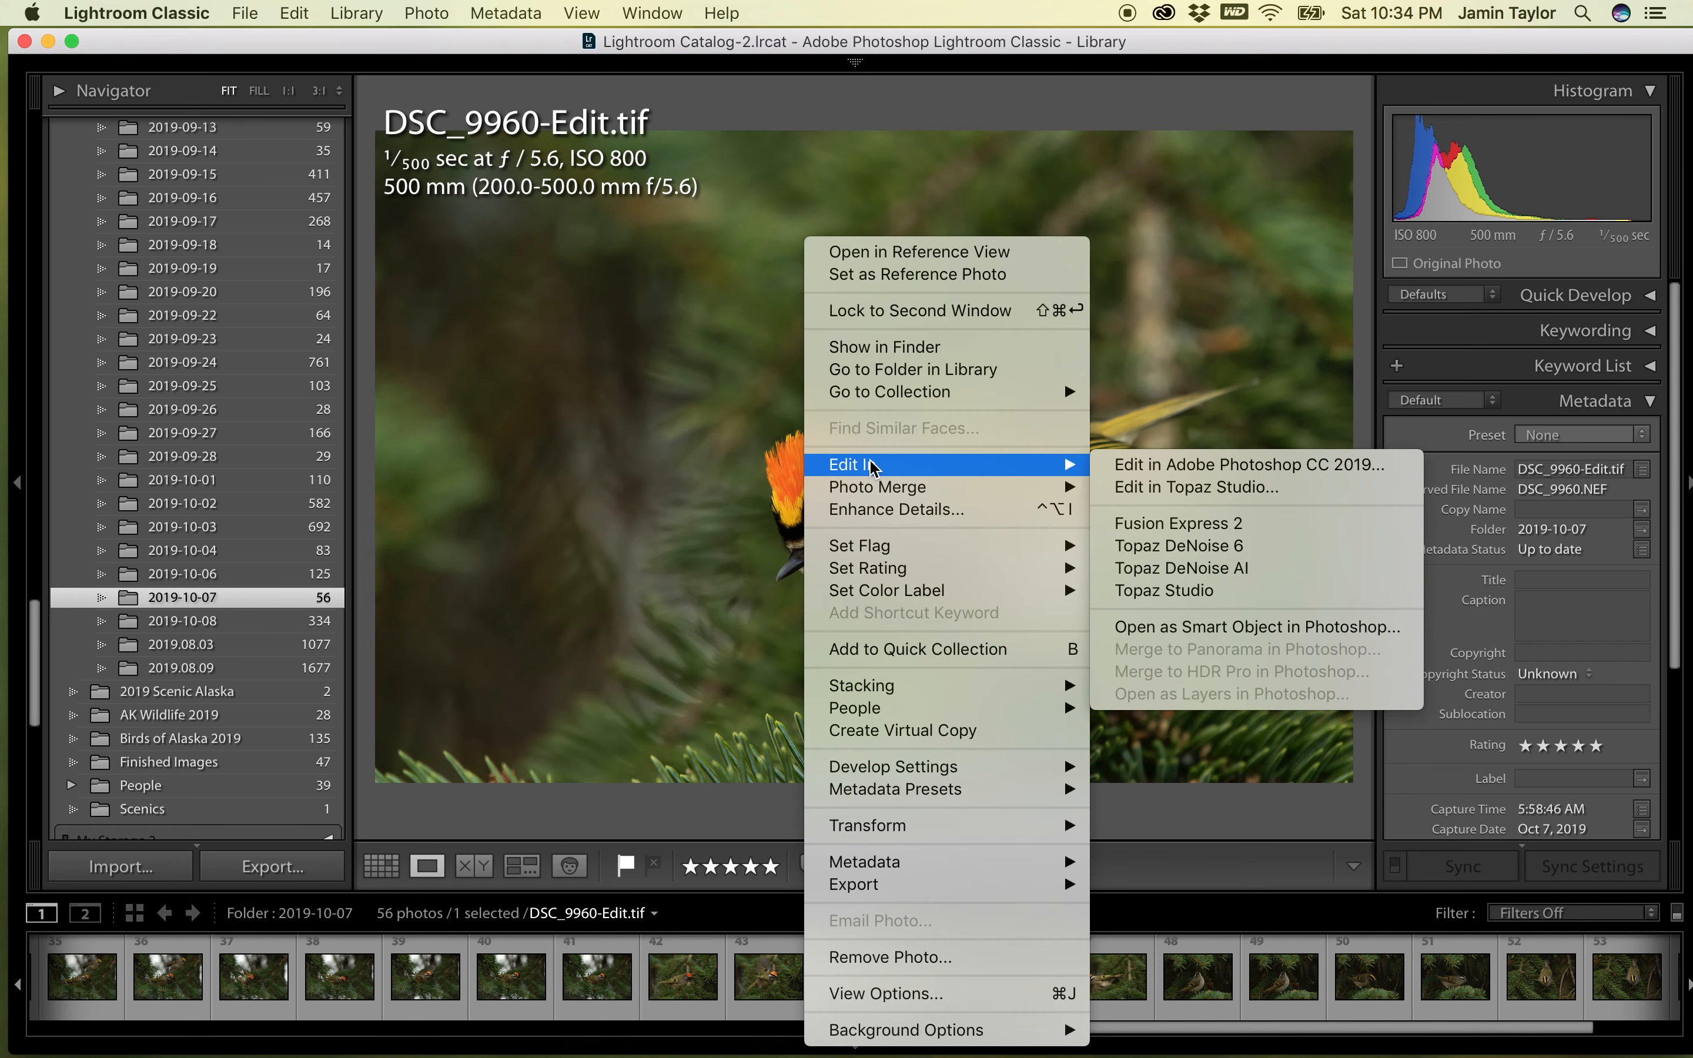
{"action": "left_click", "coordinate": [1217, 464]}
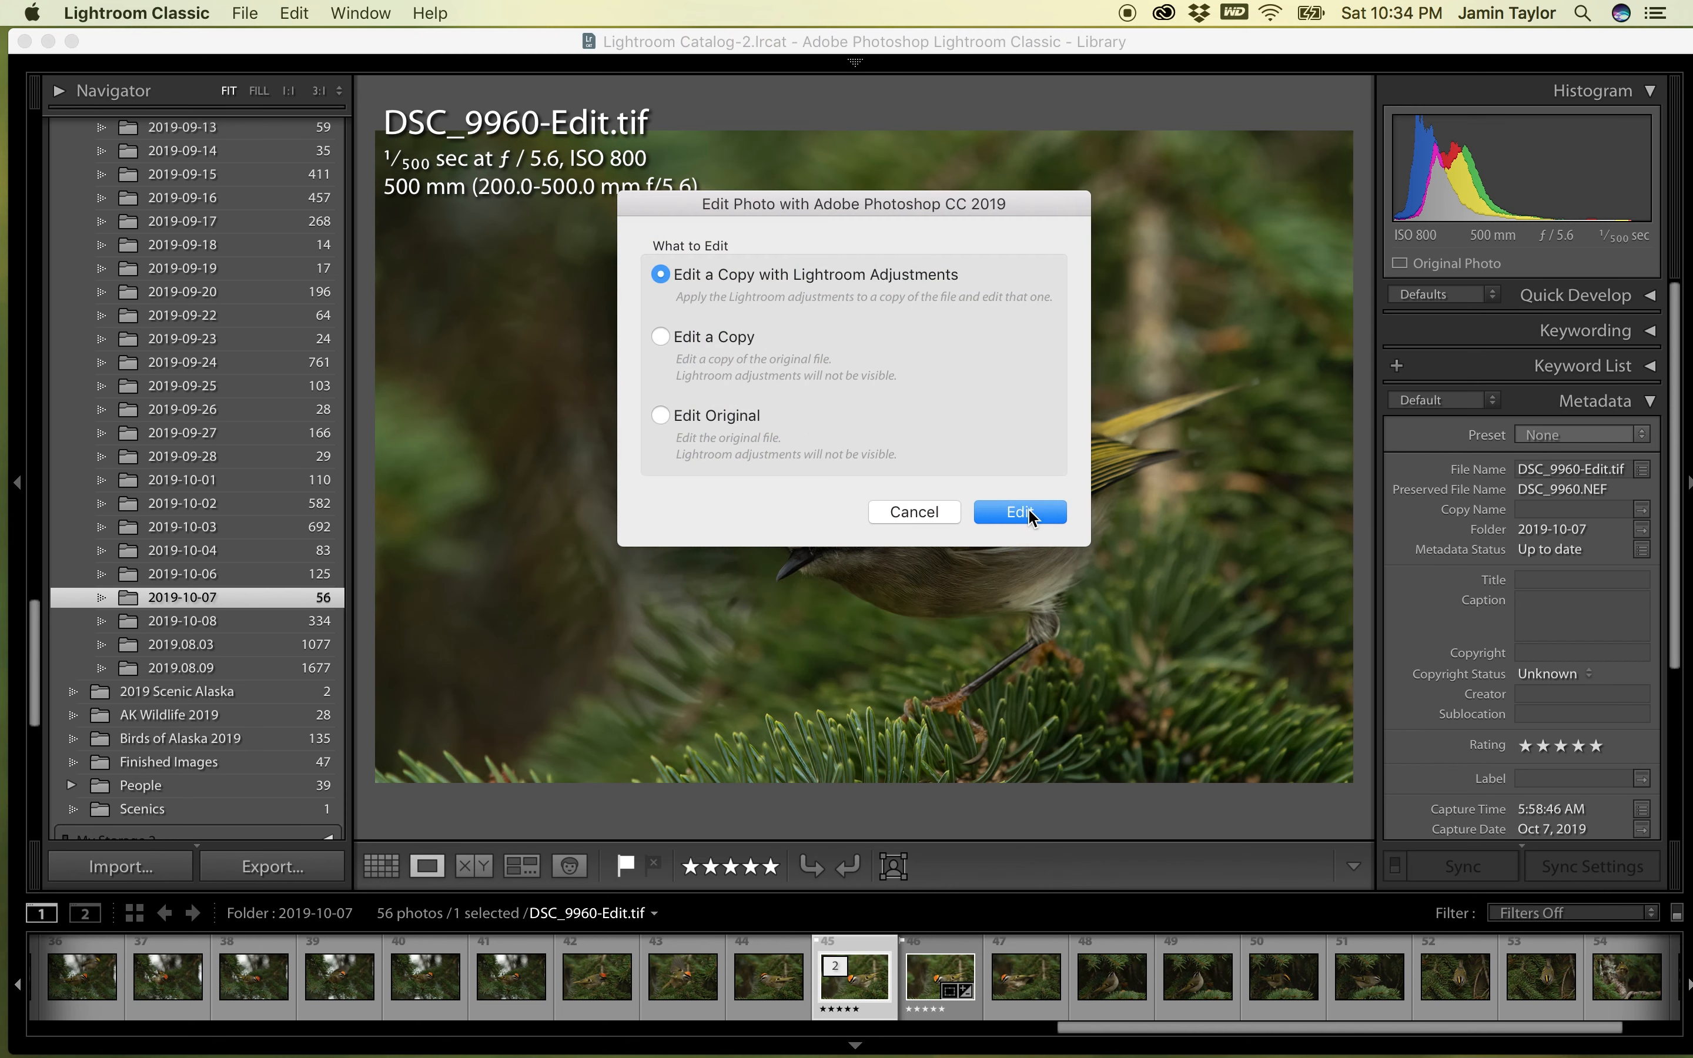
{"action": "left_click", "coordinate": [1026, 514]}
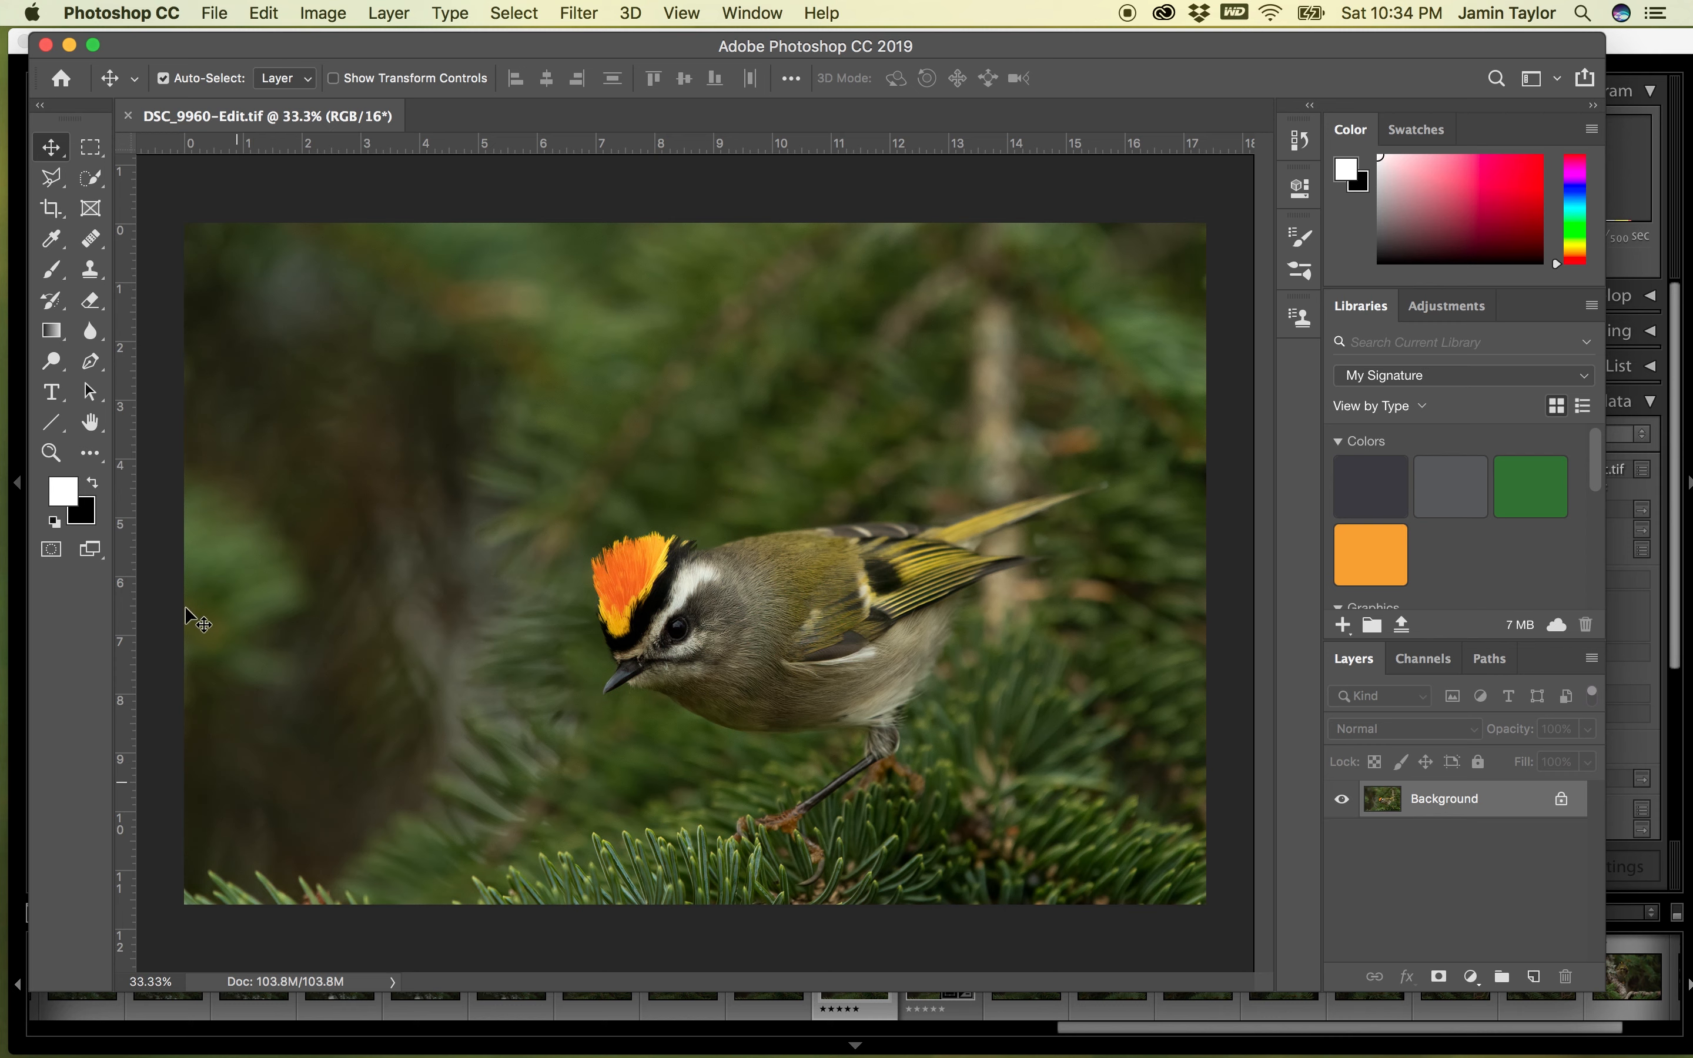
- Remove the stray pine needles in the photo's lower-left corner with the Healing Brush at size 200, sampling nearby dark background
{"action": "left_click", "coordinate": [90, 240]}
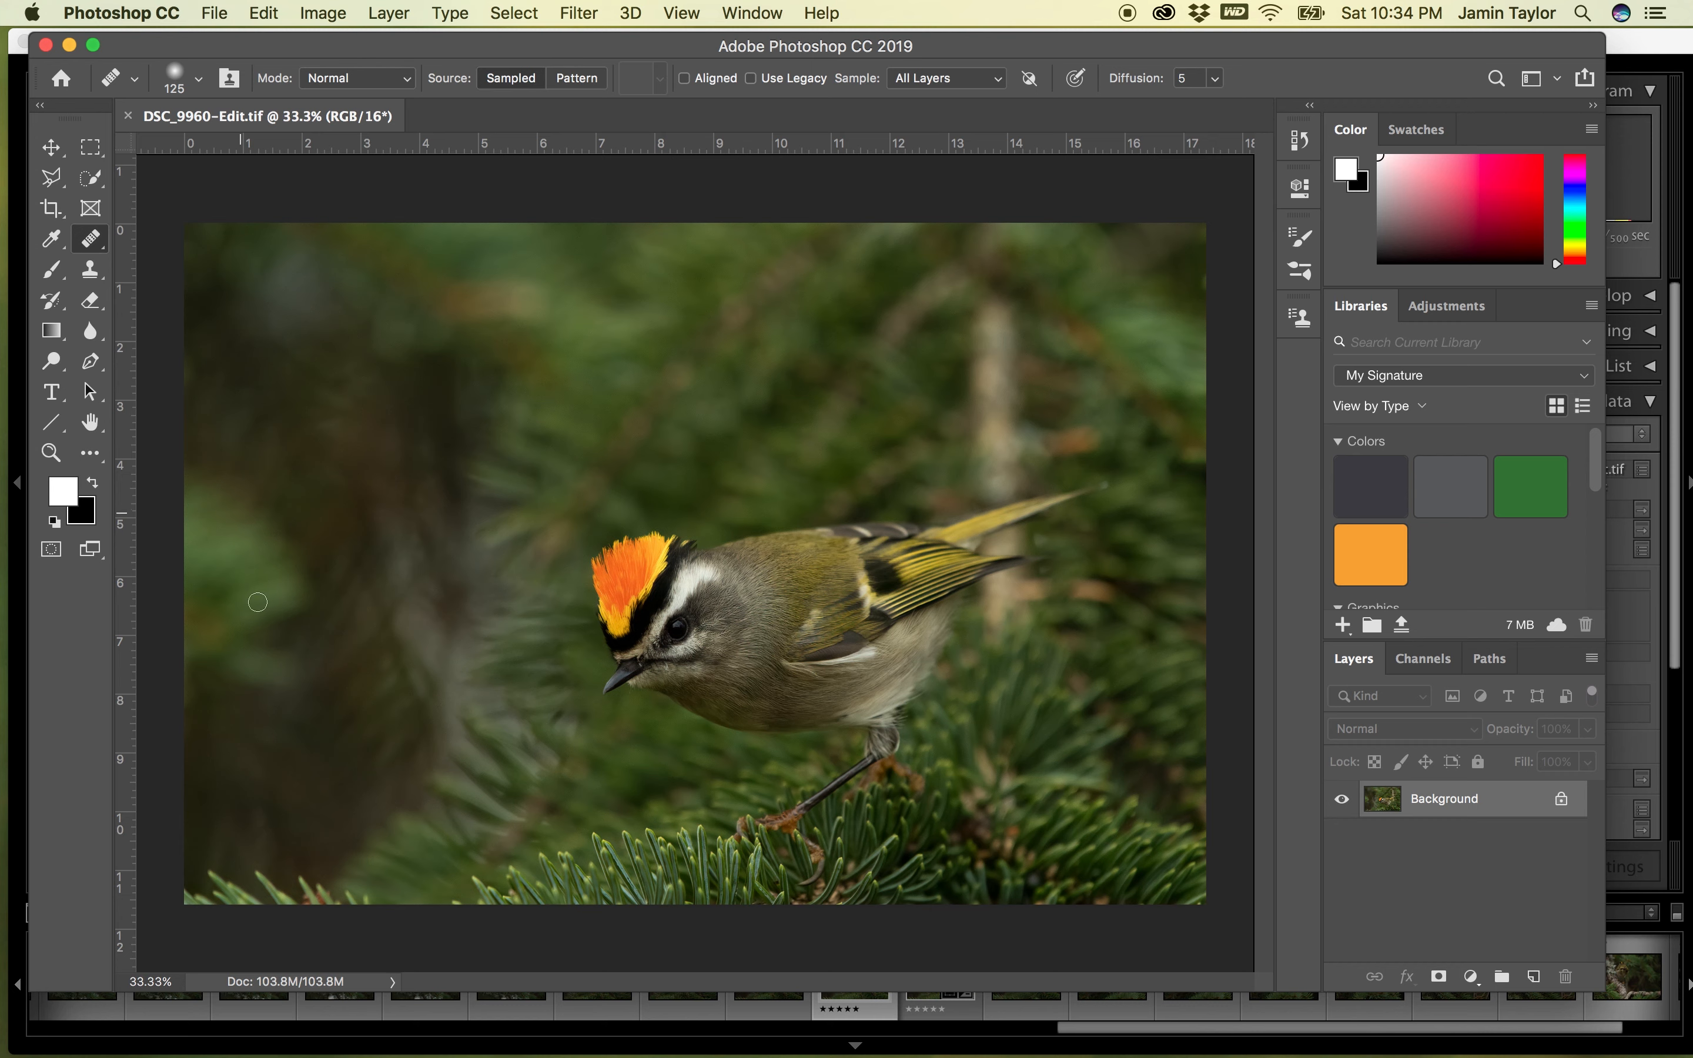
{"action": "key", "text": "bracketright"}
{"action": "left_click", "coordinate": [384, 889], "text": "alt"}
{"action": "left_click", "coordinate": [355, 901]}
{"action": "mouse_move", "coordinate": [354, 900]}
{"action": "left_mouse_down"}
{"action": "mouse_move", "coordinate": [222, 881]}
{"action": "mouse_move", "coordinate": [247, 905]}
{"action": "mouse_move", "coordinate": [182, 904]}
{"action": "mouse_move", "coordinate": [319, 891]}
{"action": "mouse_move", "coordinate": [258, 897]}
{"action": "mouse_move", "coordinate": [276, 908]}
{"action": "mouse_move", "coordinate": [262, 911]}
{"action": "mouse_move", "coordinate": [397, 918]}
{"action": "mouse_move", "coordinate": [294, 880]}
{"action": "mouse_move", "coordinate": [260, 915]}
{"action": "left_mouse_up"}
{"action": "left_click", "coordinate": [298, 830], "text": "alt"}
{"action": "left_click", "coordinate": [248, 900]}
{"action": "left_click", "coordinate": [278, 816], "text": "alt"}
{"action": "left_click", "coordinate": [370, 866], "text": "alt"}
{"action": "left_click", "coordinate": [291, 808], "text": "alt"}
{"action": "left_click_drag", "start_coordinate": [259, 830], "coordinate": [258, 842]}
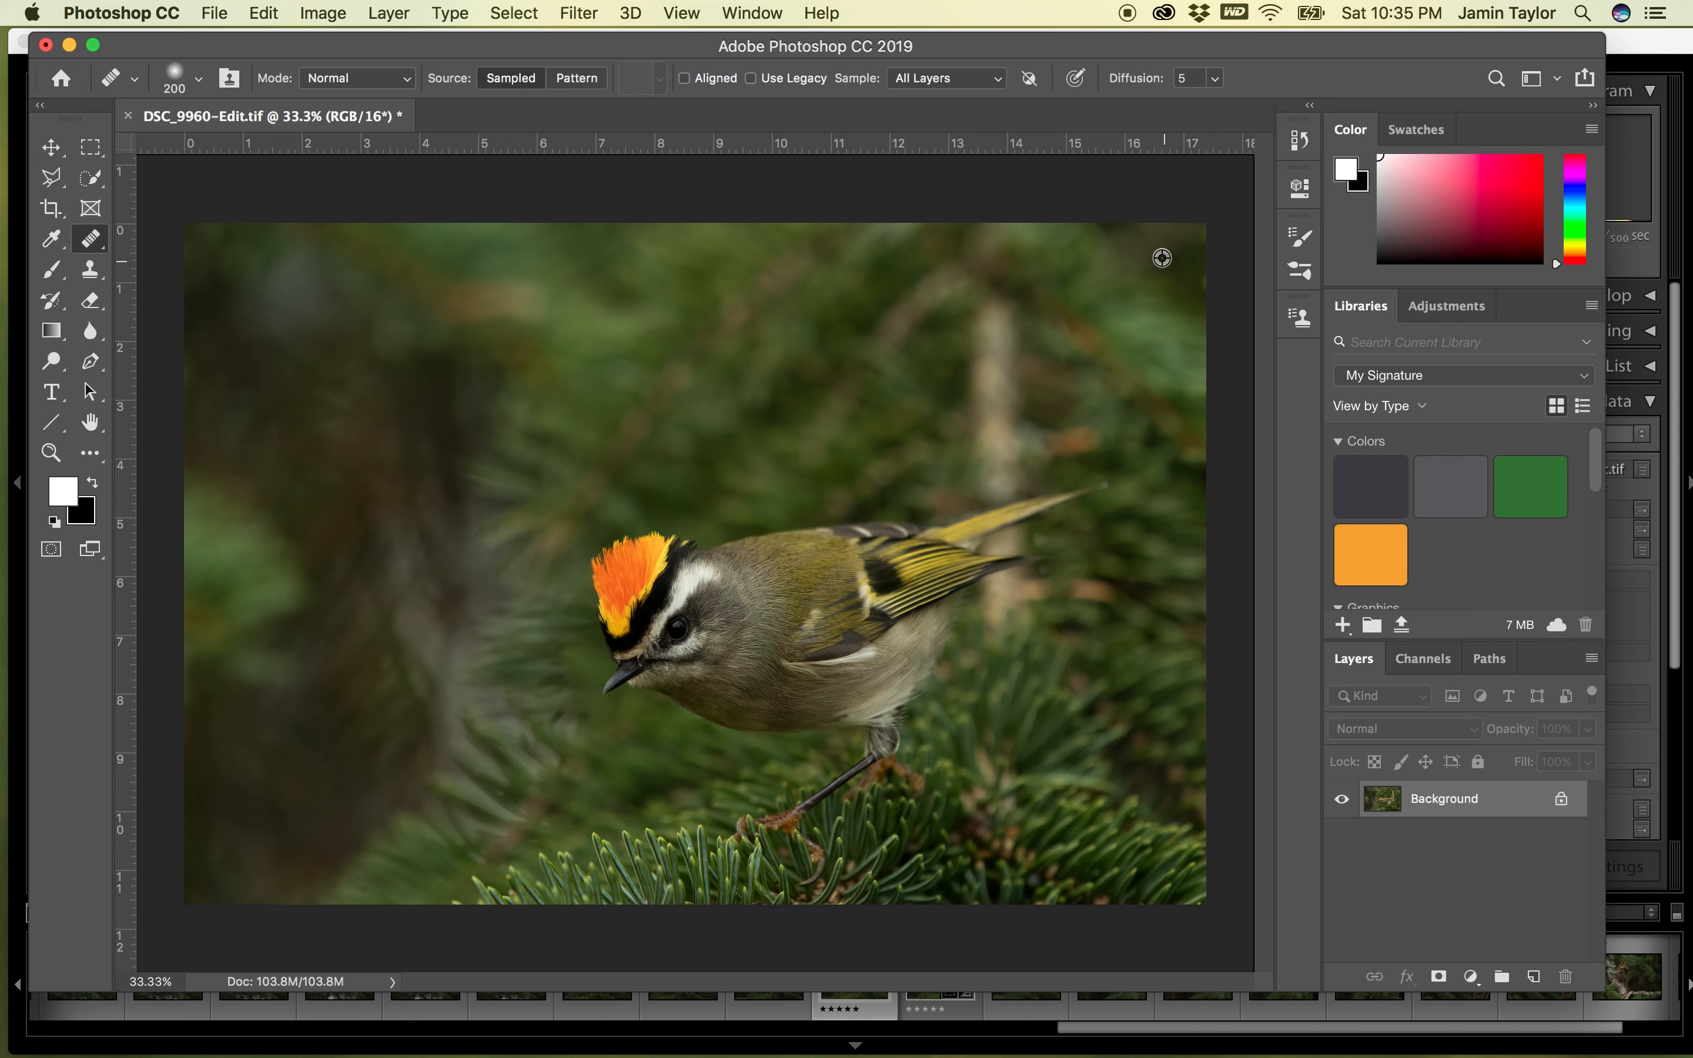
- Heal the distracting spots along the photo's upper-right corner using a sample of the nearby green background
{"action": "left_click", "coordinate": [1047, 320], "text": "alt"}
{"action": "left_click_drag", "start_coordinate": [1206, 286], "coordinate": [1204, 275]}
{"action": "left_click_drag", "start_coordinate": [1201, 236], "coordinate": [1211, 238]}
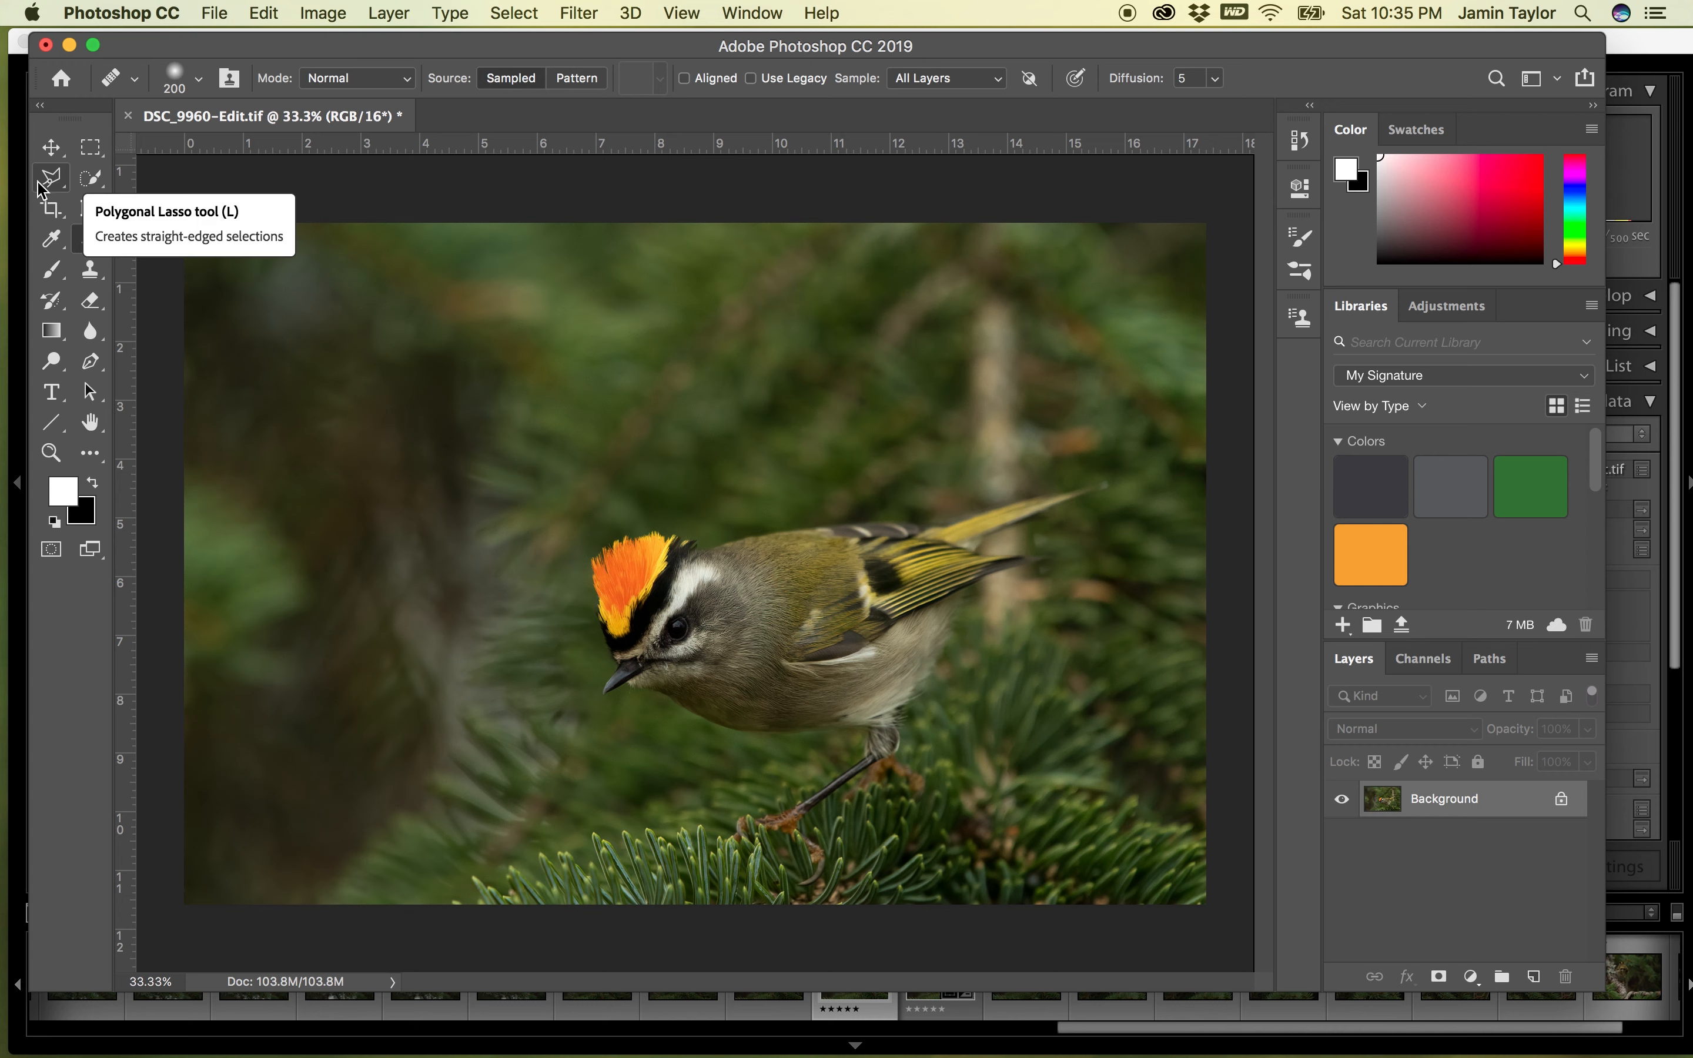
- Select the bird's head, body and wing with the Quick Selection tool at brush size 200
{"action": "left_click", "coordinate": [89, 178]}
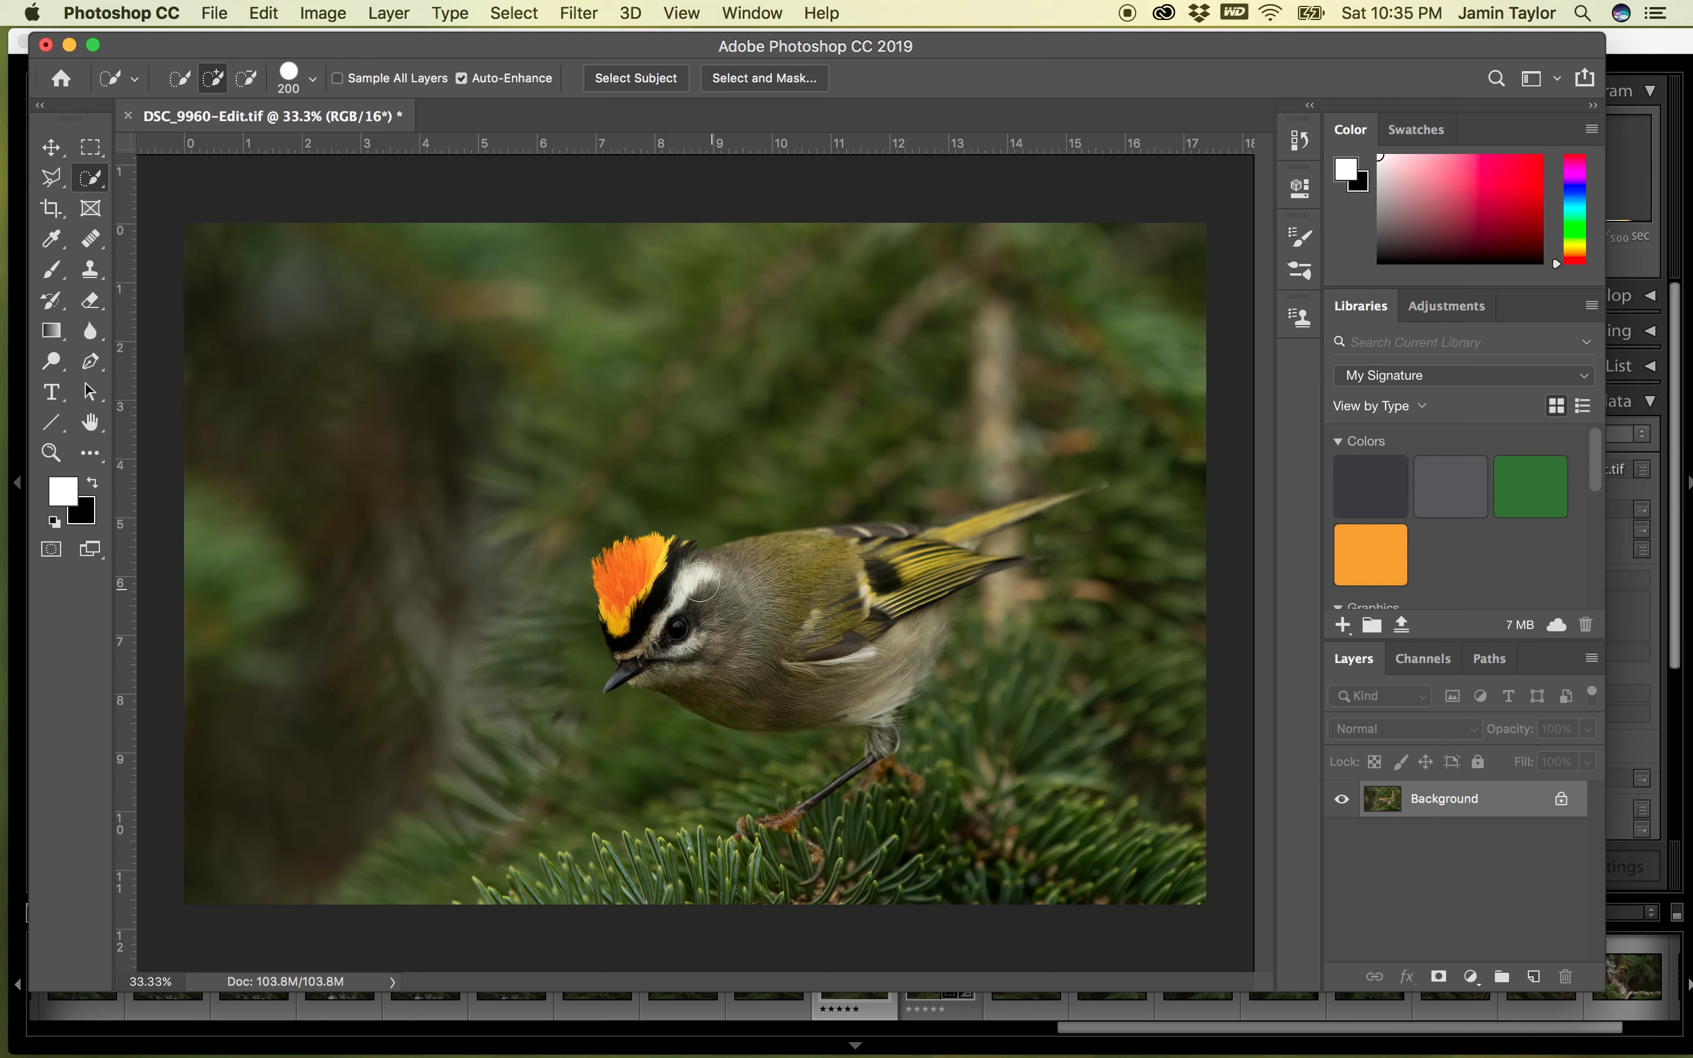
{"action": "mouse_move", "coordinate": [699, 583]}
{"action": "left_mouse_down"}
{"action": "mouse_move", "coordinate": [671, 602]}
{"action": "mouse_move", "coordinate": [611, 570]}
{"action": "mouse_move", "coordinate": [616, 629]}
{"action": "mouse_move", "coordinate": [647, 665]}
{"action": "mouse_move", "coordinate": [721, 682]}
{"action": "left_mouse_up"}
{"action": "mouse_move", "coordinate": [864, 664]}
{"action": "left_mouse_down"}
{"action": "mouse_move", "coordinate": [909, 587]}
{"action": "mouse_move", "coordinate": [875, 567]}
{"action": "mouse_move", "coordinate": [651, 563]}
{"action": "mouse_move", "coordinate": [668, 607]}
{"action": "left_mouse_up"}
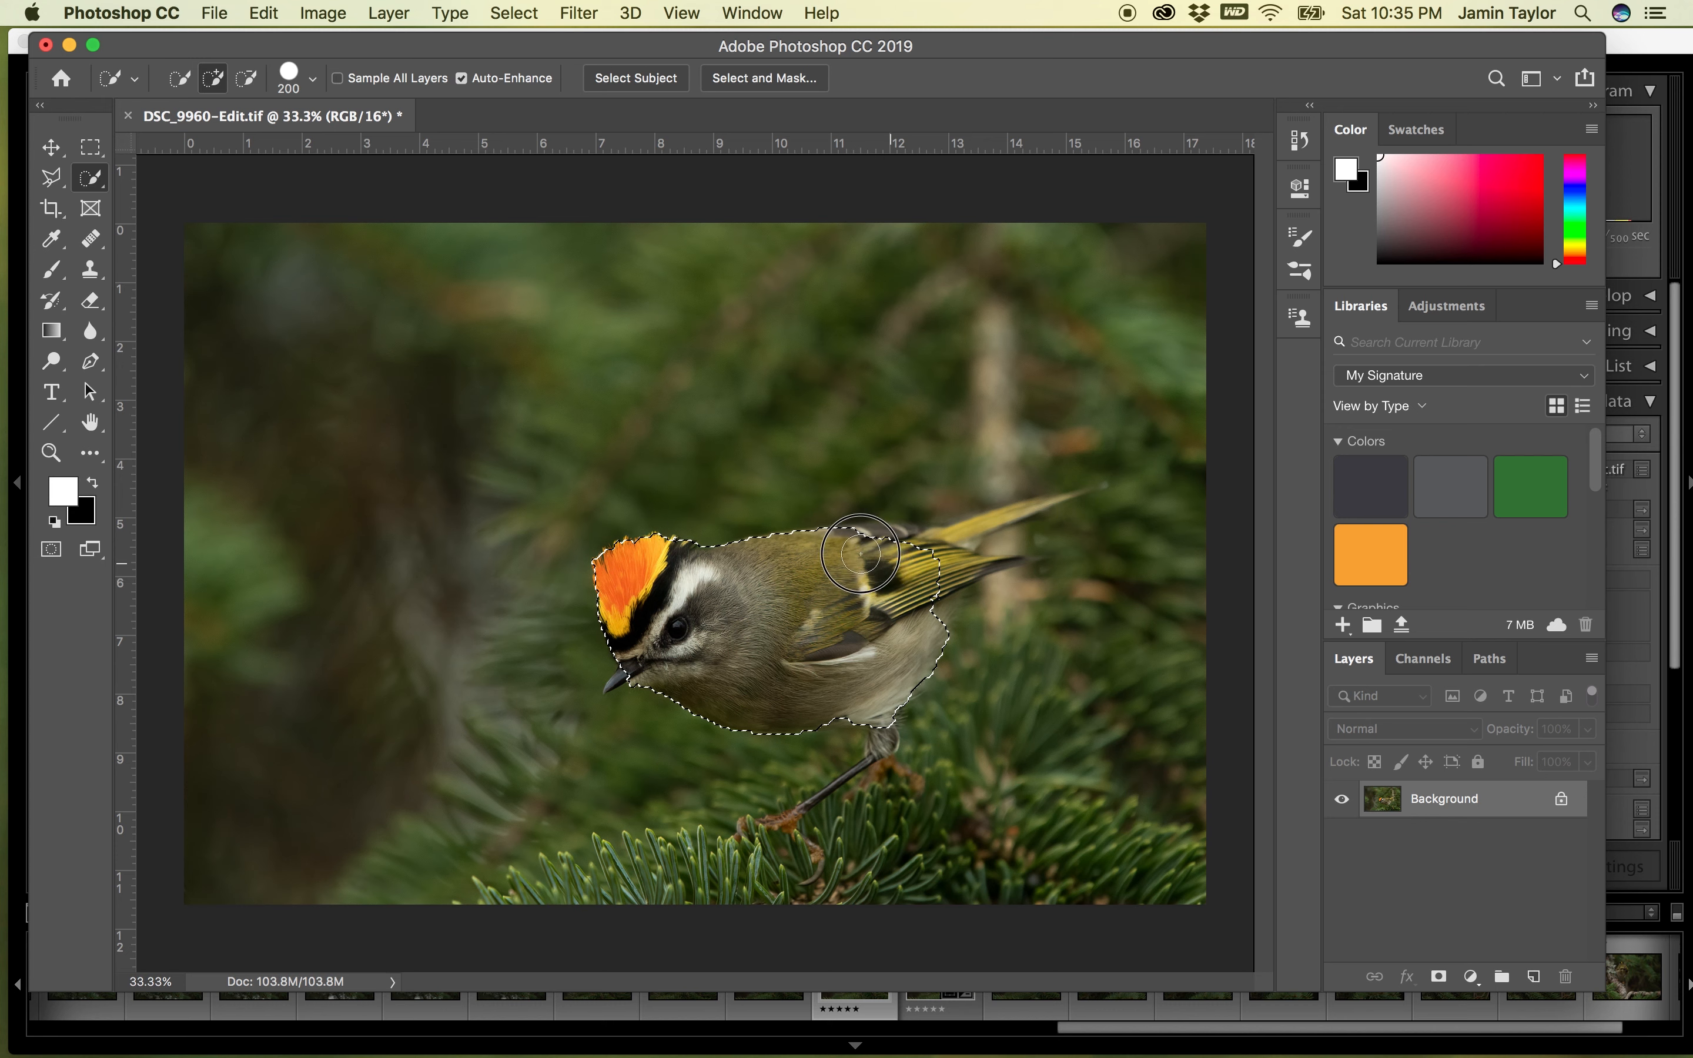
{"action": "mouse_move", "coordinate": [864, 549]}
{"action": "left_mouse_down"}
{"action": "mouse_move", "coordinate": [934, 553]}
{"action": "mouse_move", "coordinate": [925, 599]}
{"action": "mouse_move", "coordinate": [948, 566]}
{"action": "mouse_move", "coordinate": [887, 582]}
{"action": "left_mouse_up"}
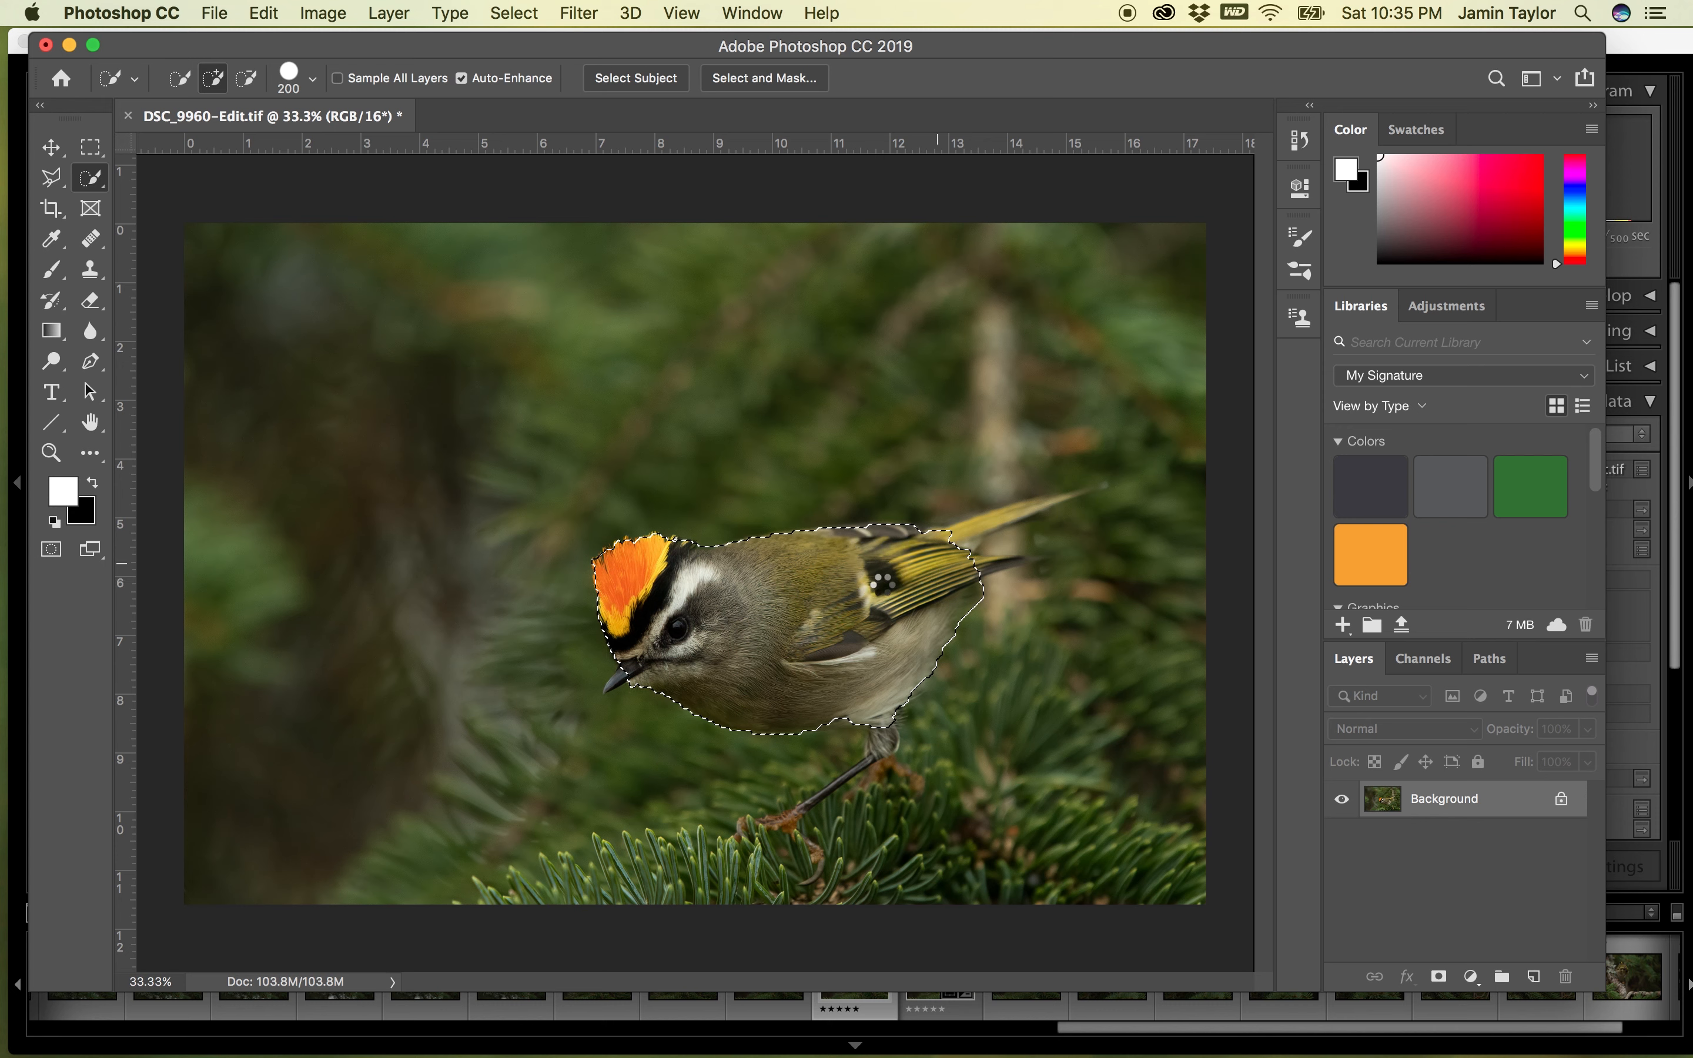
- Extend the selection along the base of the upper tail feathers with the brush size reduced to 100
{"action": "key", "text": "bracketleft"}
{"action": "key", "text": "bracketleft"}
{"action": "key", "text": "bracketleft"}
{"action": "key", "text": "bracketleft"}
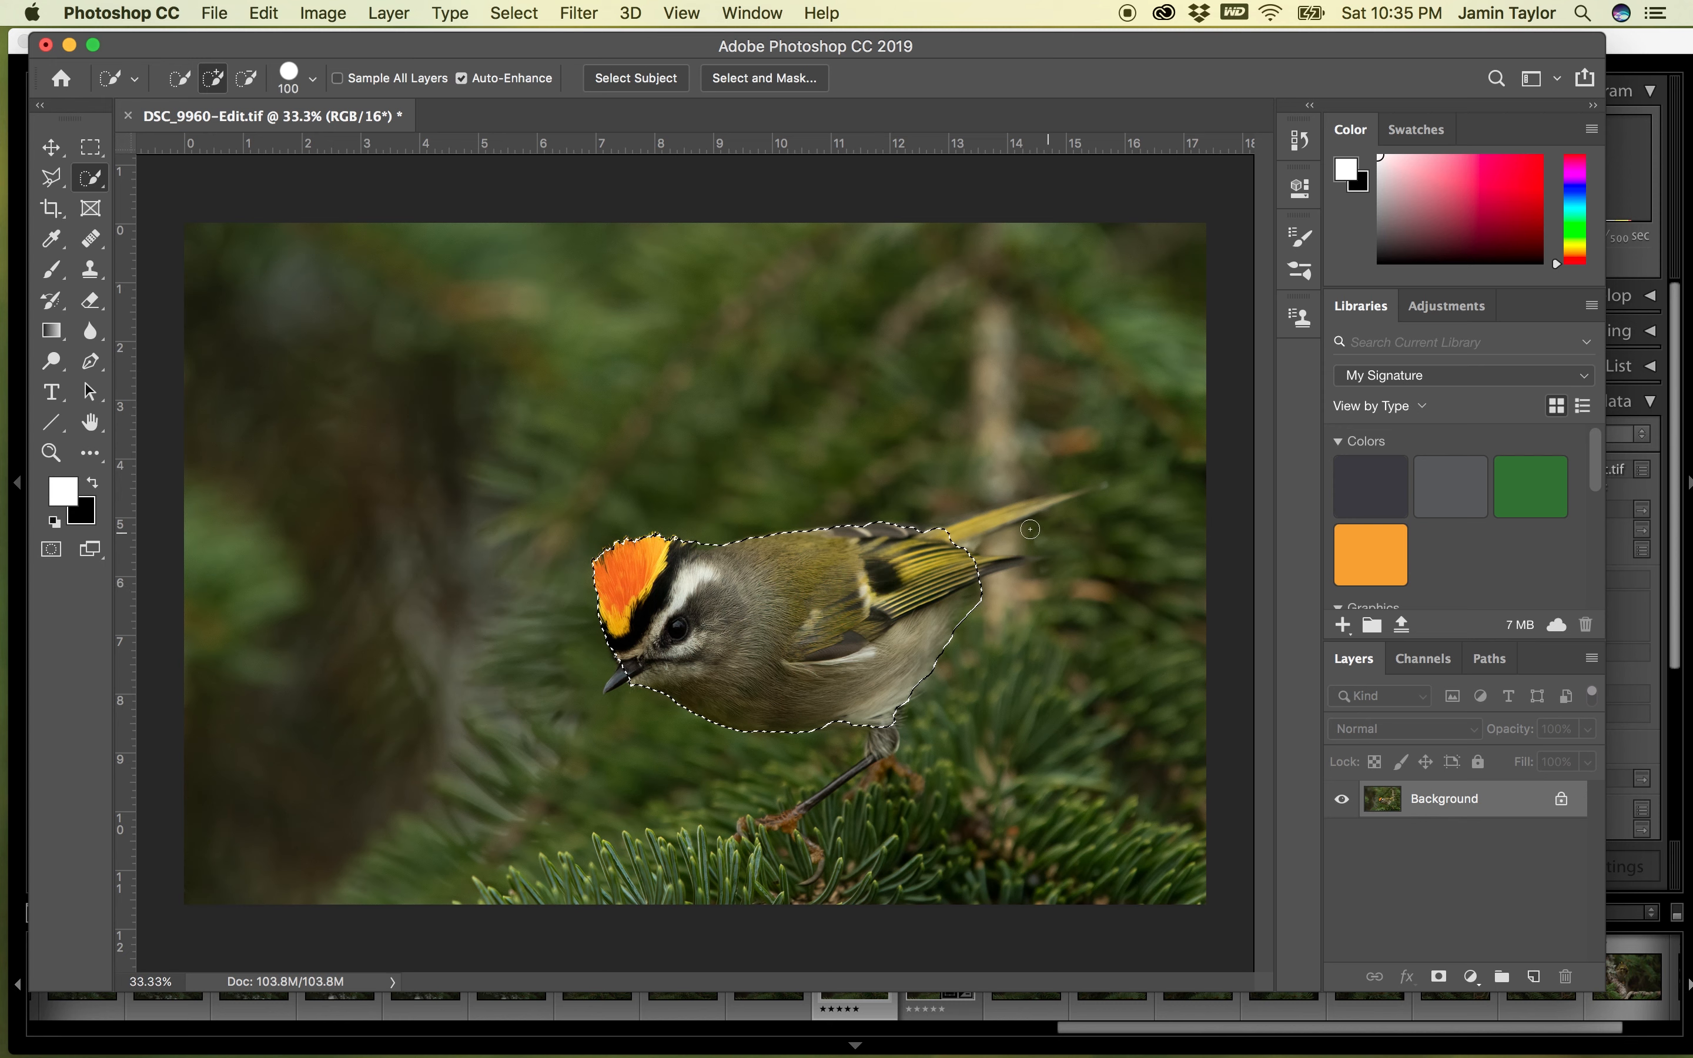
{"action": "left_click_drag", "start_coordinate": [957, 531], "coordinate": [1033, 514]}
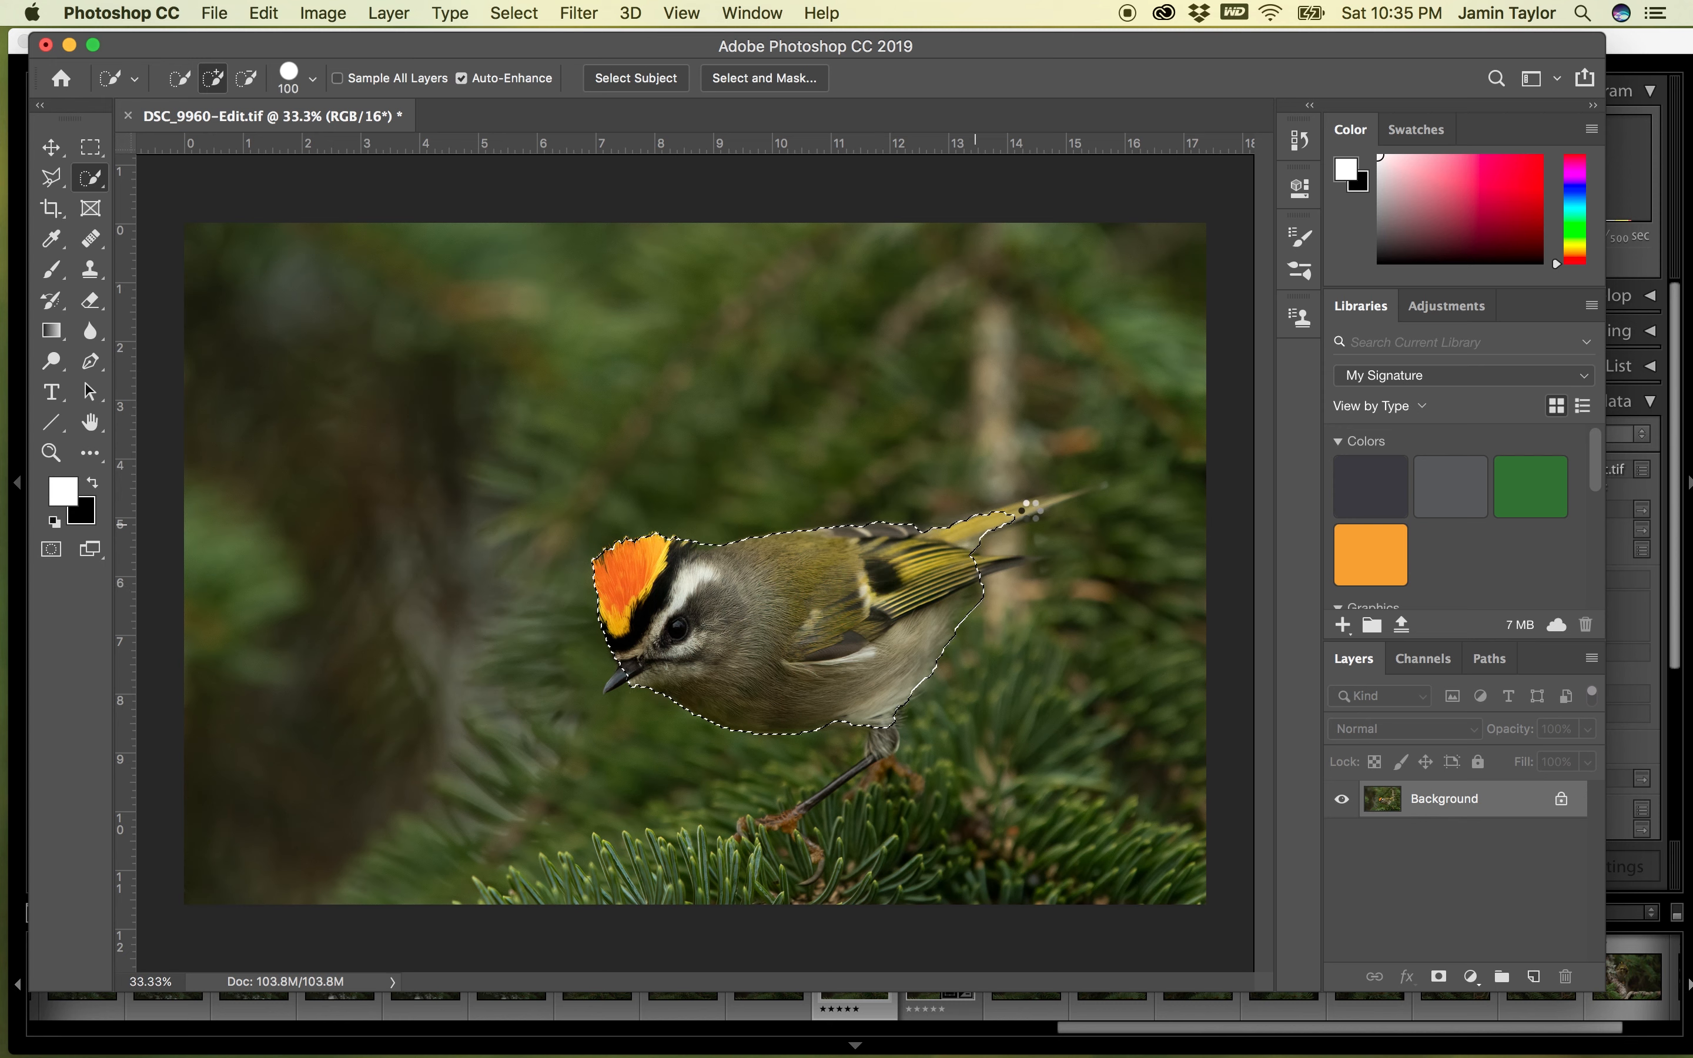
- Extend the selection to the upper tail tip and lower tail feathers with brush size 70, subtracting the background between them
{"action": "key", "text": "bracketleft"}
{"action": "key", "text": "bracketleft"}
{"action": "key", "text": "bracketleft"}
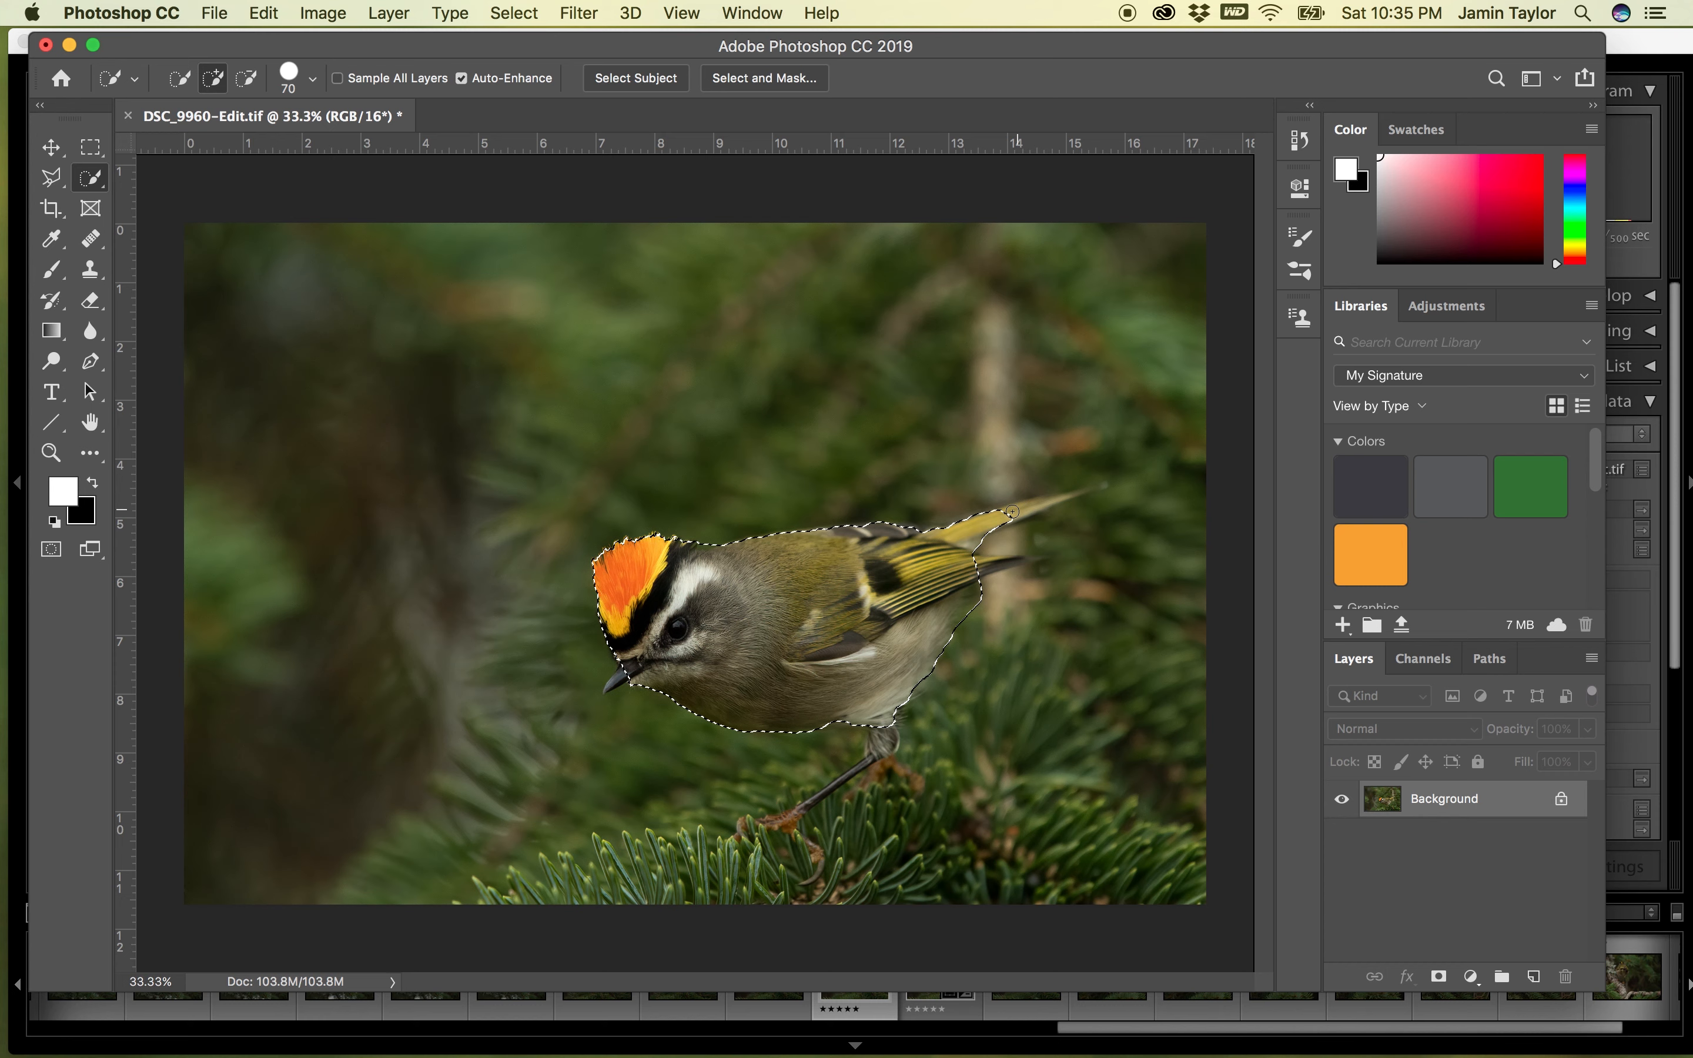
{"action": "left_click", "coordinate": [1042, 503]}
{"action": "left_click_drag", "start_coordinate": [1060, 498], "coordinate": [1078, 492]}
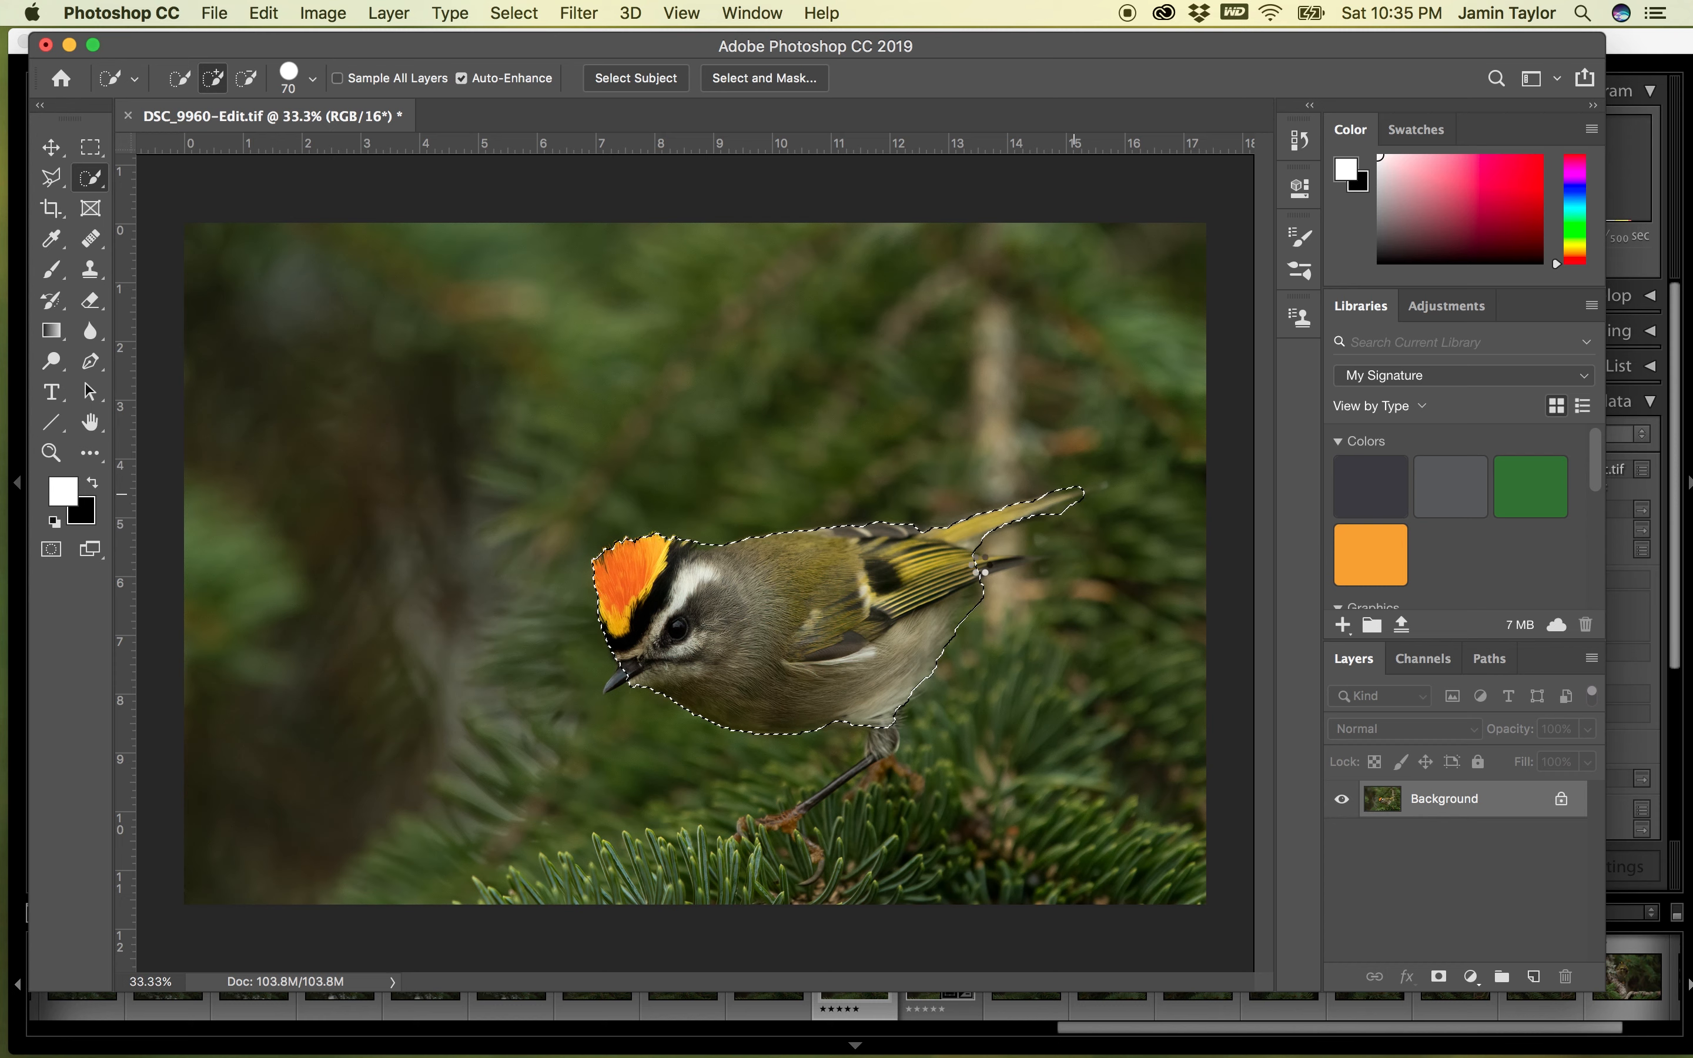
{"action": "mouse_move", "coordinate": [982, 560]}
{"action": "left_mouse_down"}
{"action": "mouse_move", "coordinate": [1011, 563]}
{"action": "mouse_move", "coordinate": [972, 559]}
{"action": "left_mouse_up"}
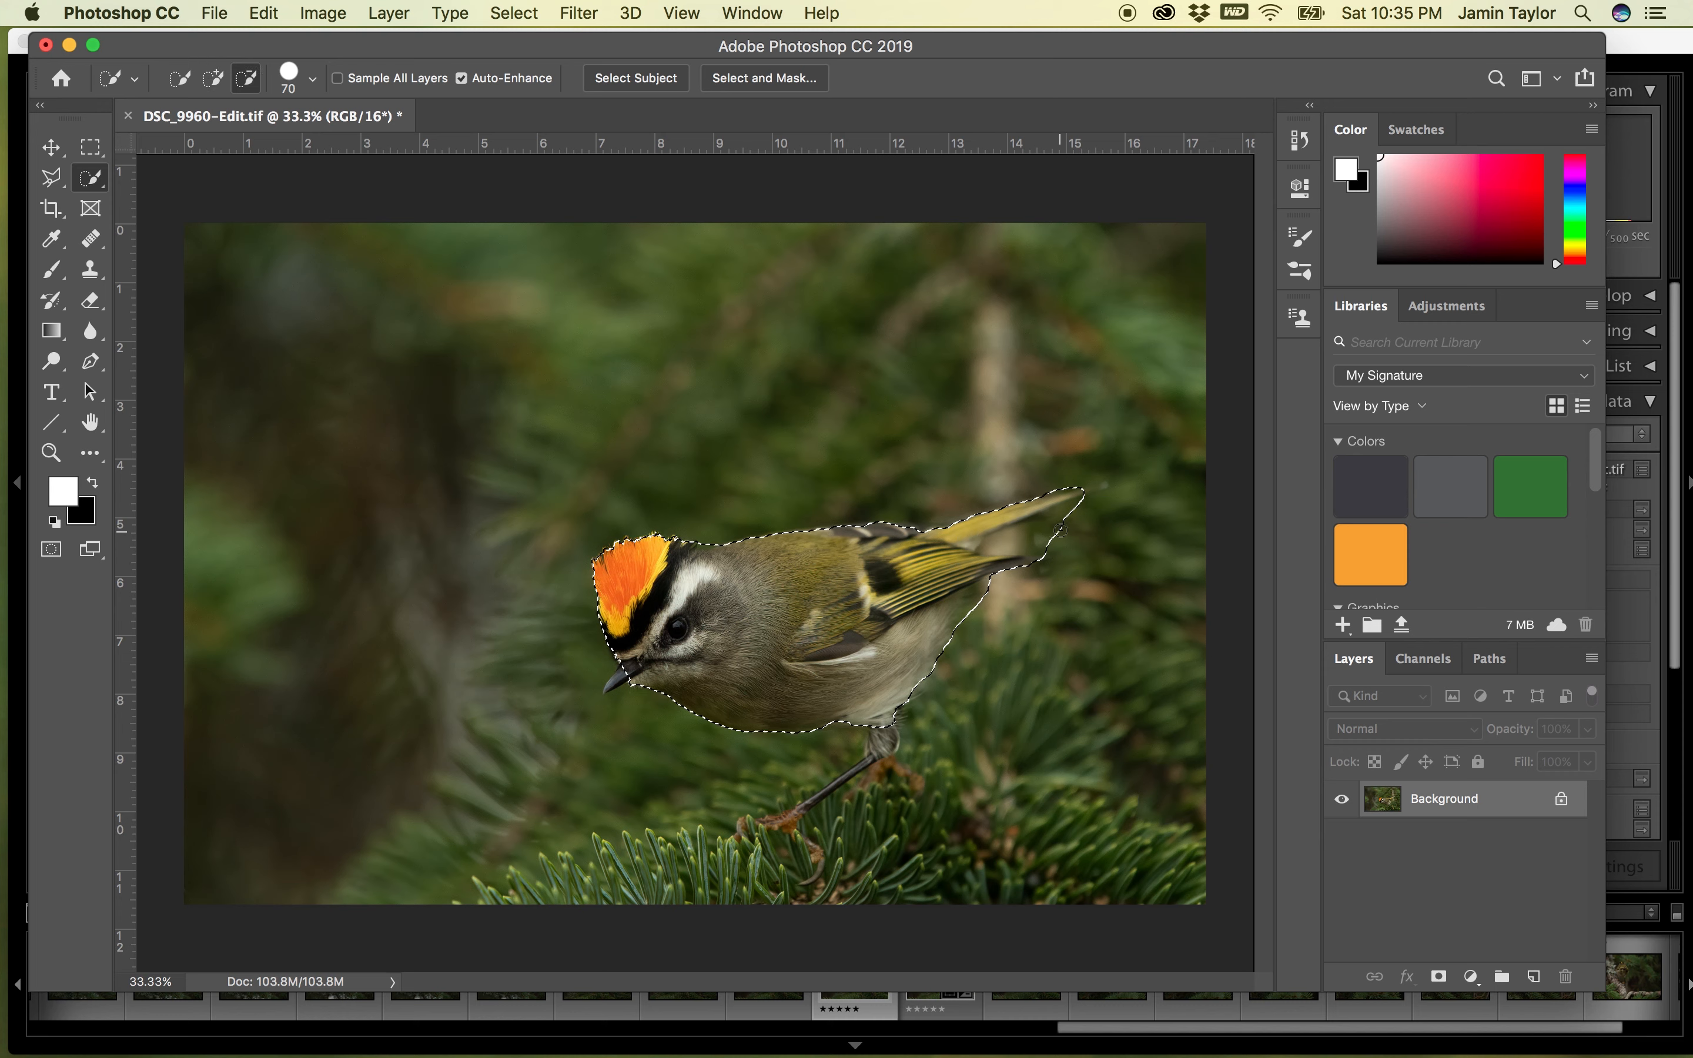
{"action": "key", "text": "alt"}
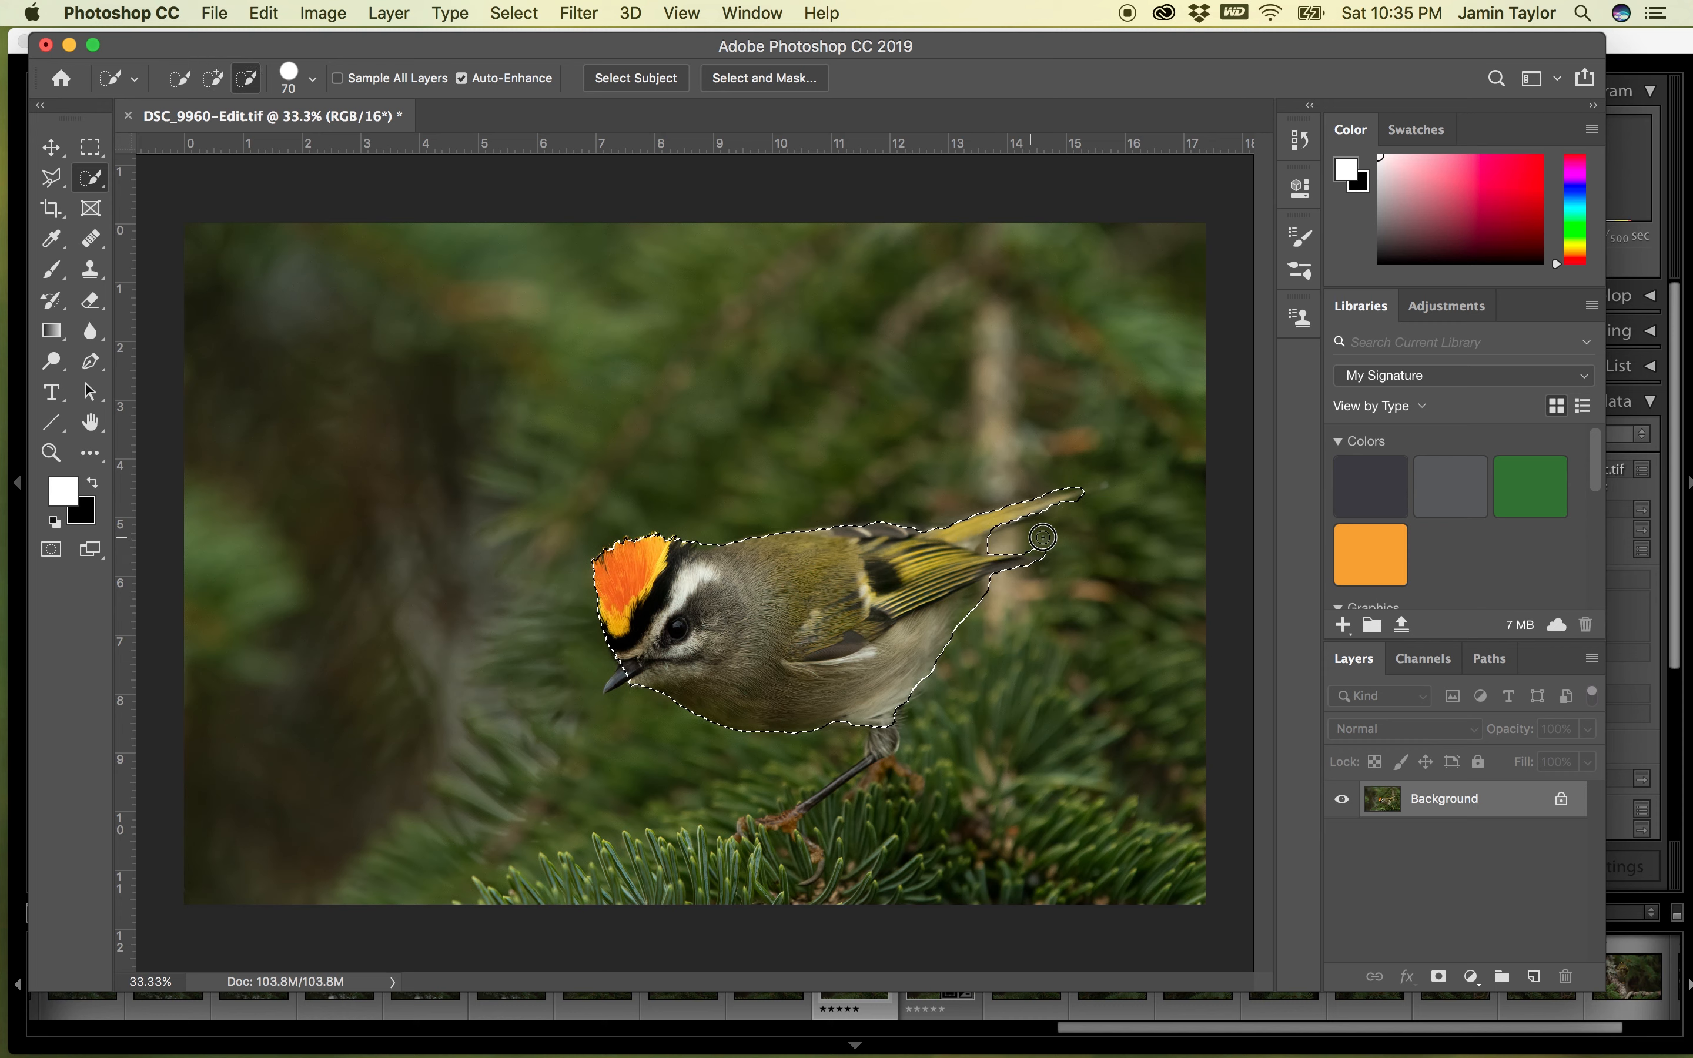
- Subtract the stray background at the lower tail tip, and add the beak to the selection with the Polygonal Lasso
{"action": "left_click_drag", "start_coordinate": [1047, 541], "coordinate": [1032, 575]}
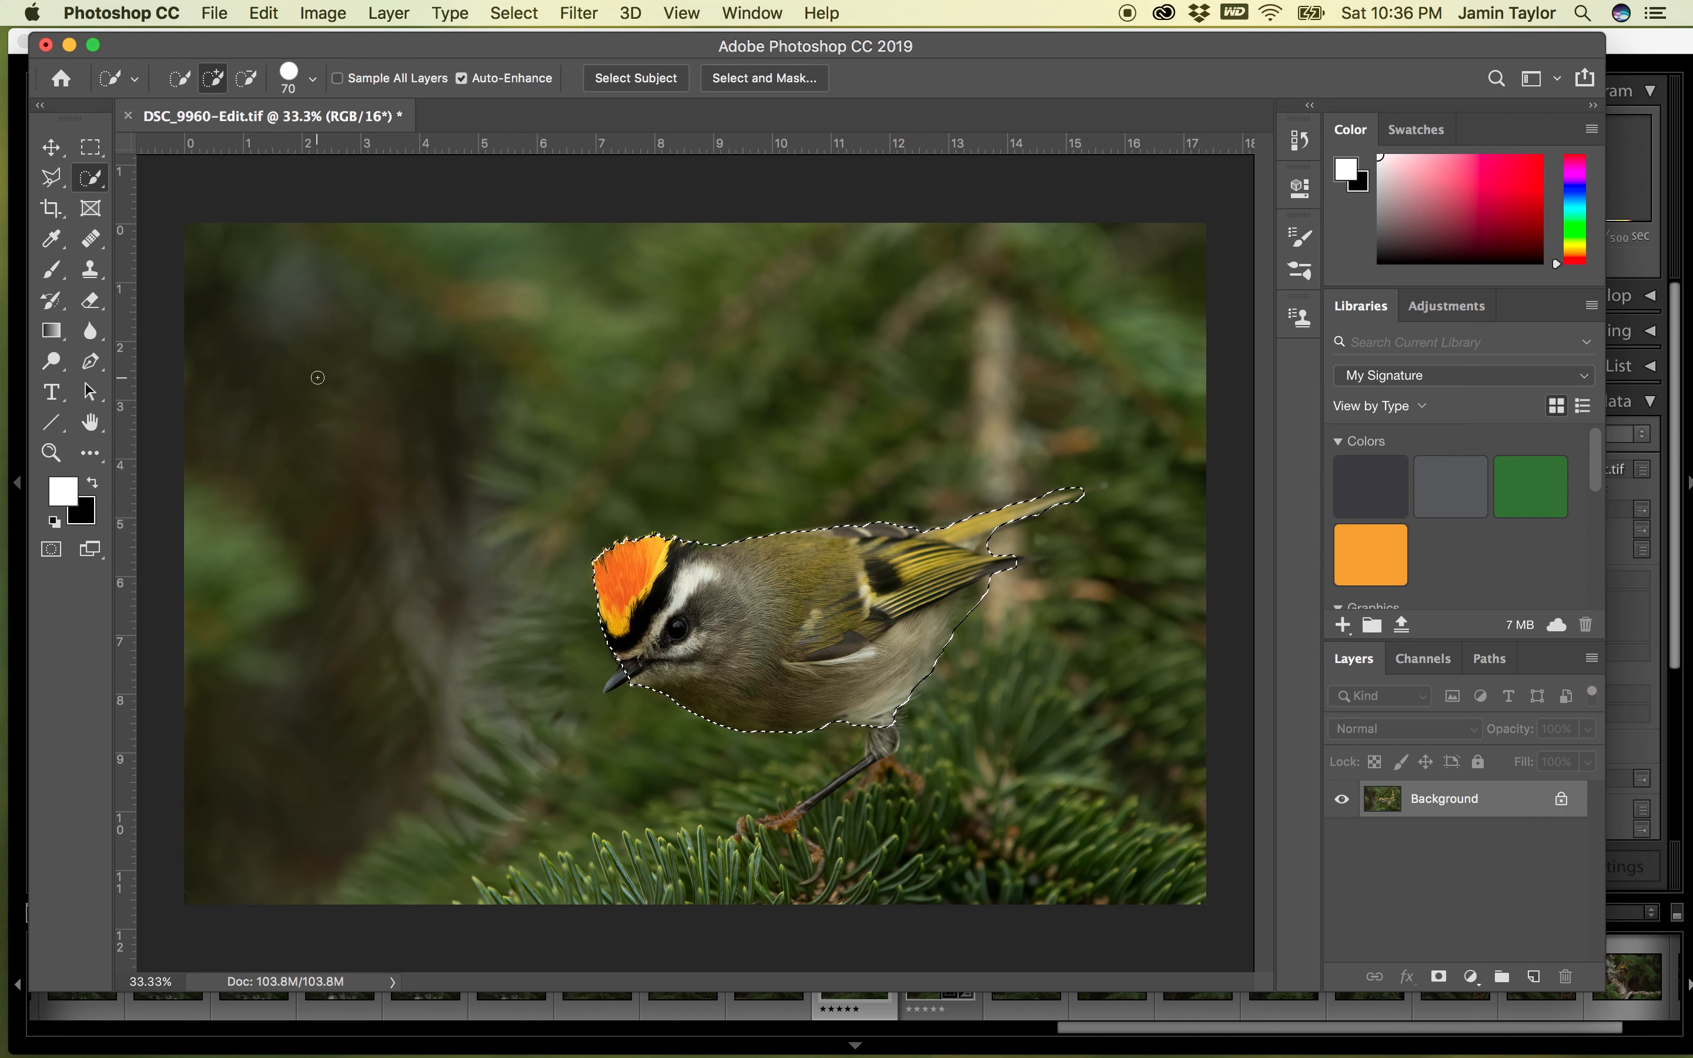
{"action": "left_click", "coordinate": [48, 180]}
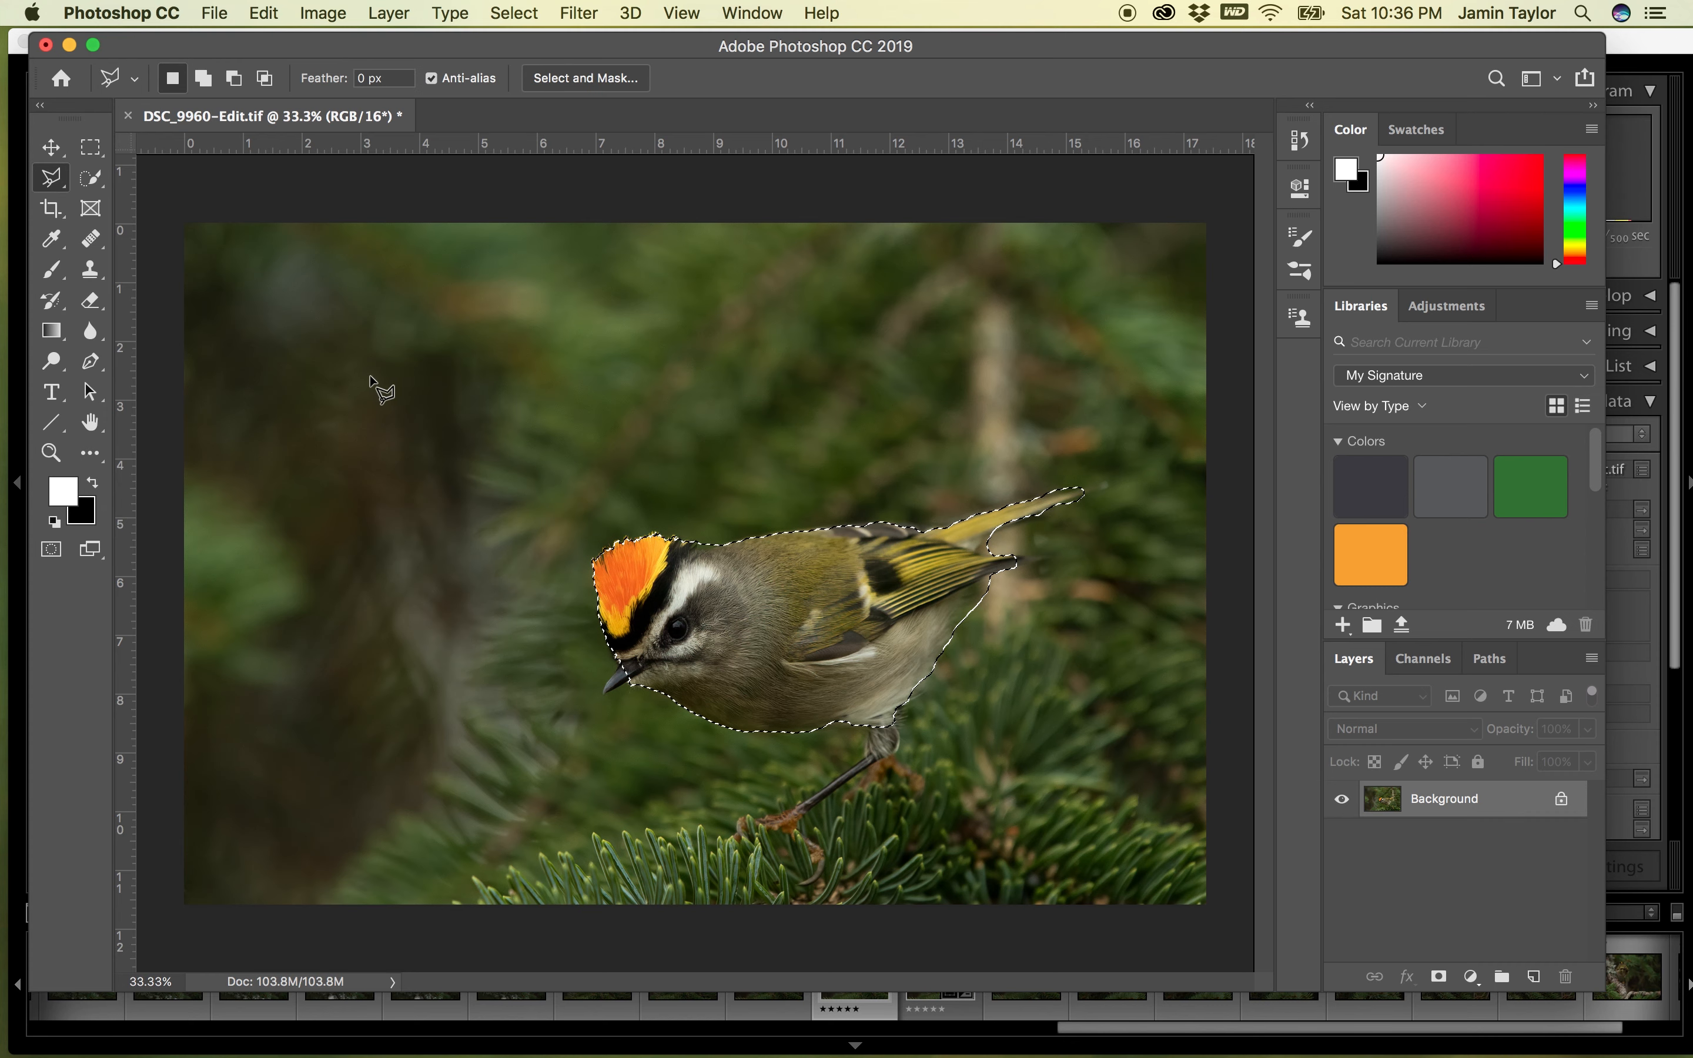
{"action": "key", "text": "shift"}
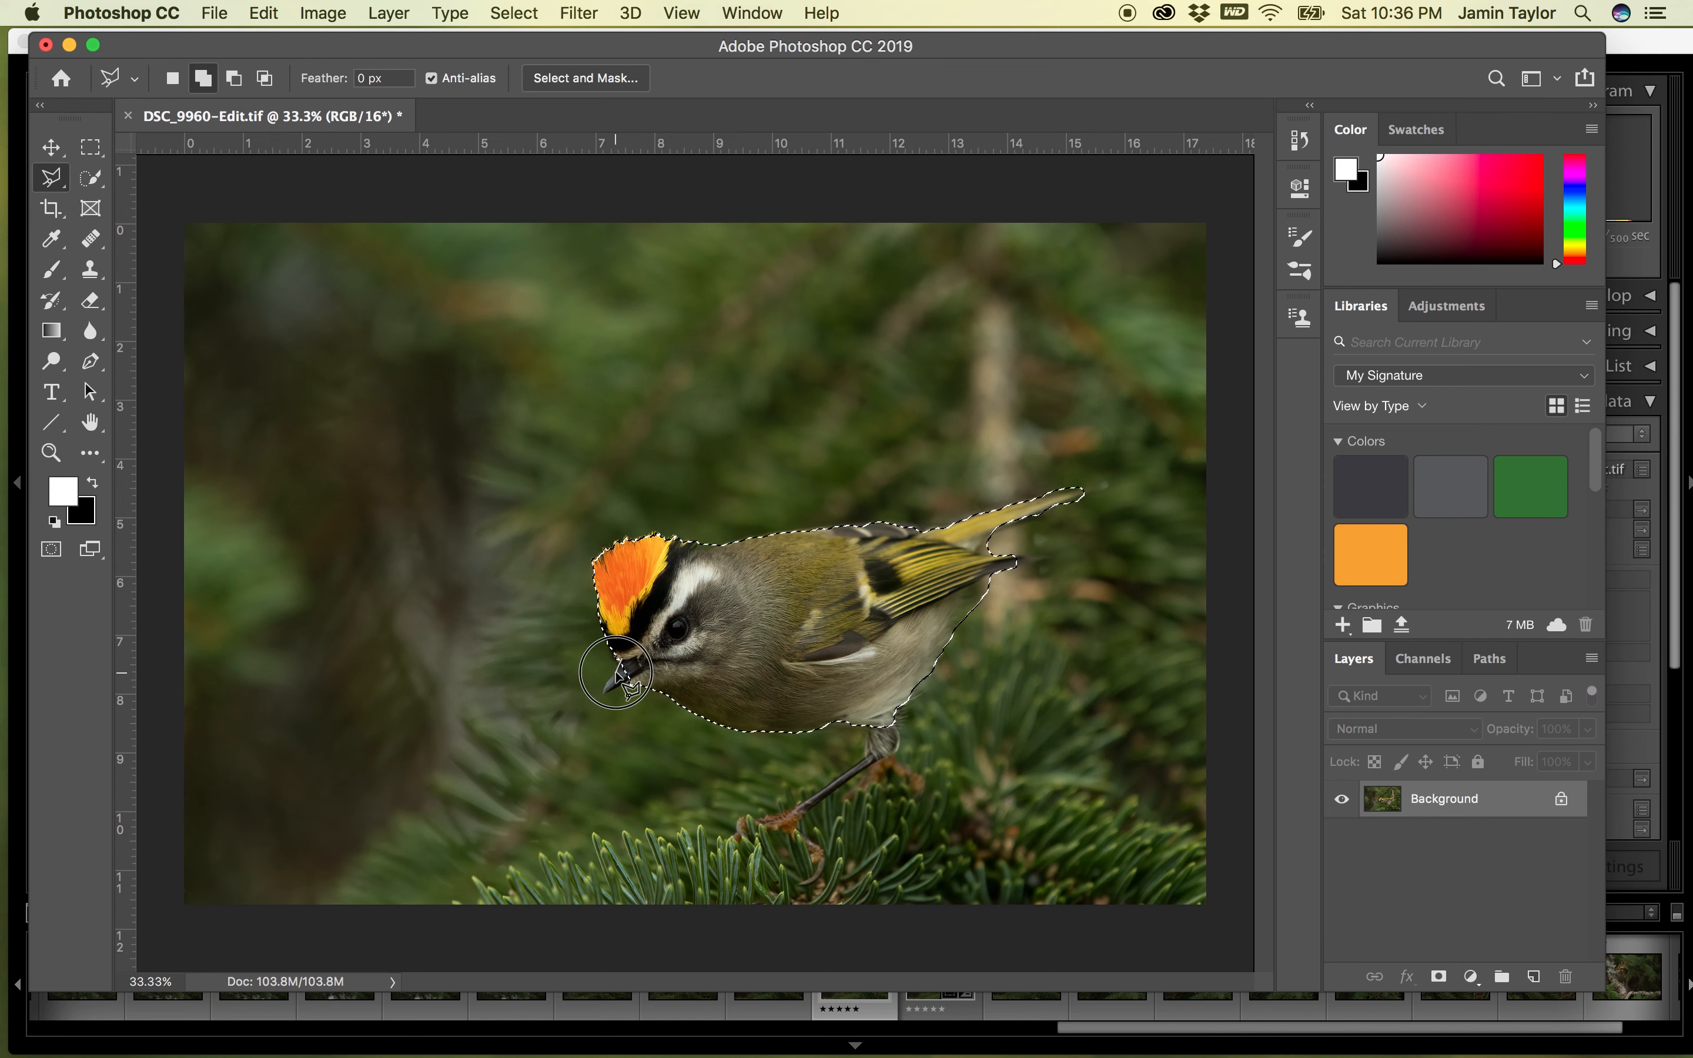
{"action": "left_click", "coordinate": [605, 686]}
{"action": "left_click", "coordinate": [605, 693]}
{"action": "left_click", "coordinate": [632, 684]}
{"action": "left_click", "coordinate": [620, 661]}
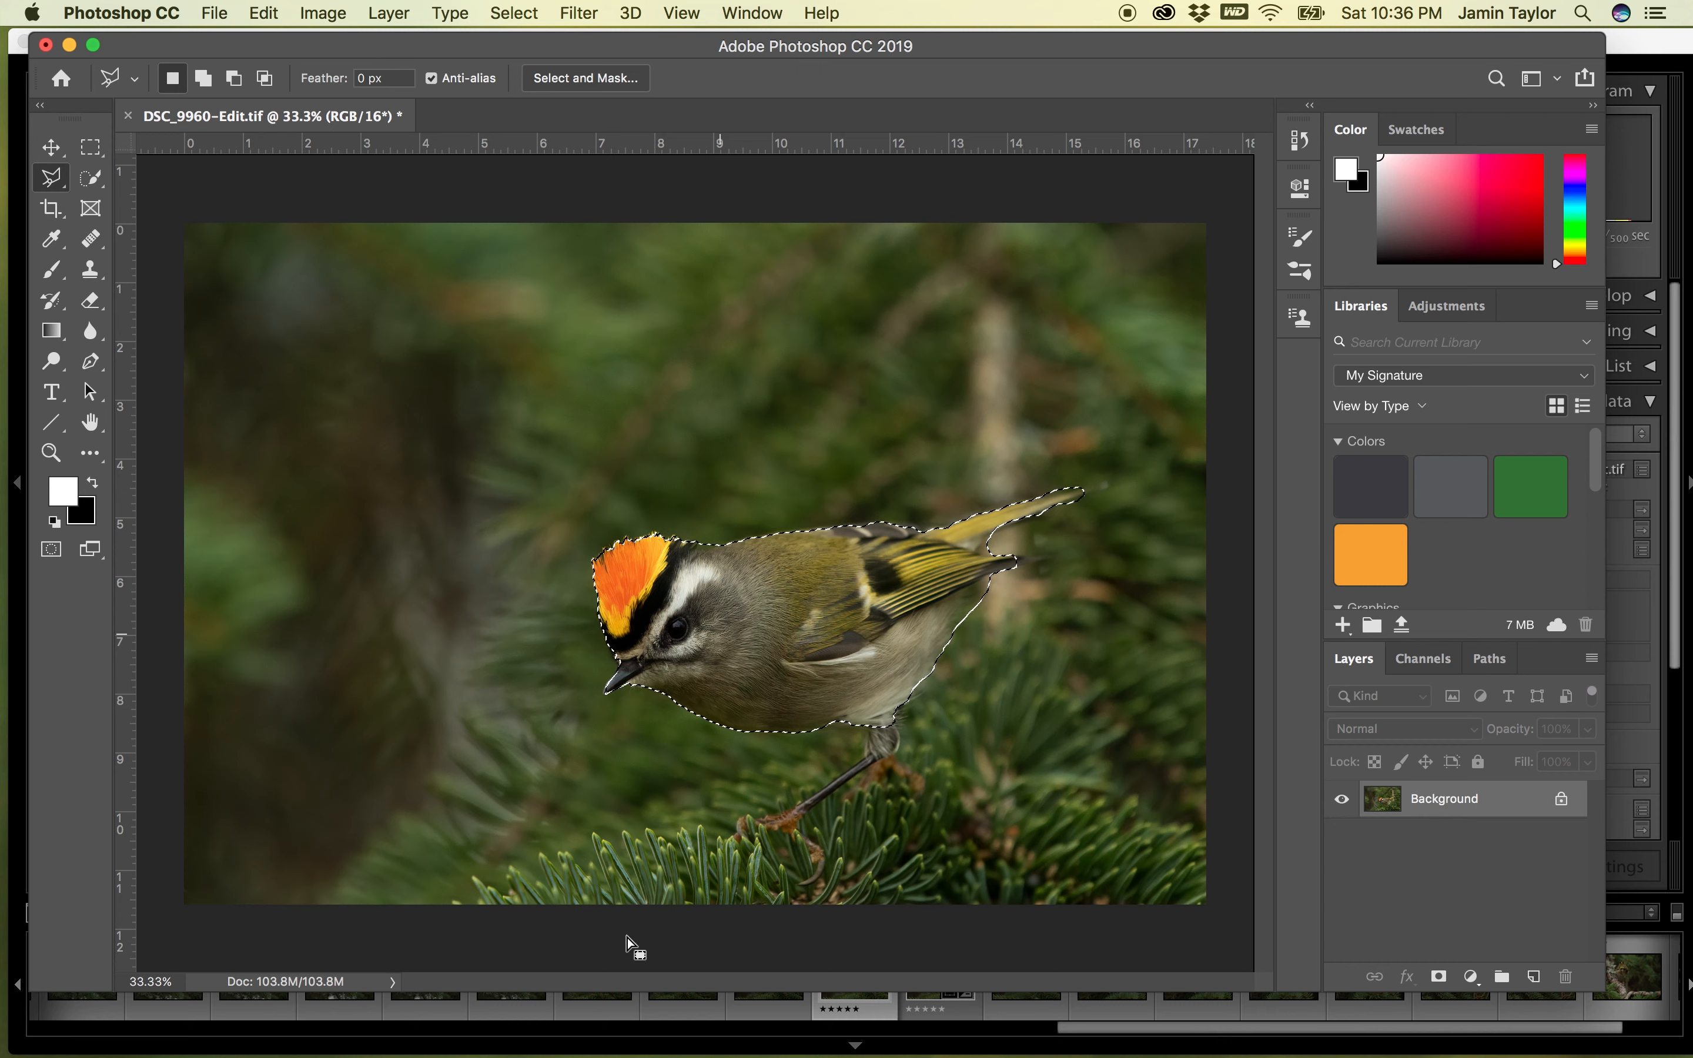
- Add the whole pine branch beneath the bird to the selection with a polygonal outline running past the photo's lower edges
{"action": "key", "text": "shift"}
{"action": "left_click", "coordinate": [505, 857]}
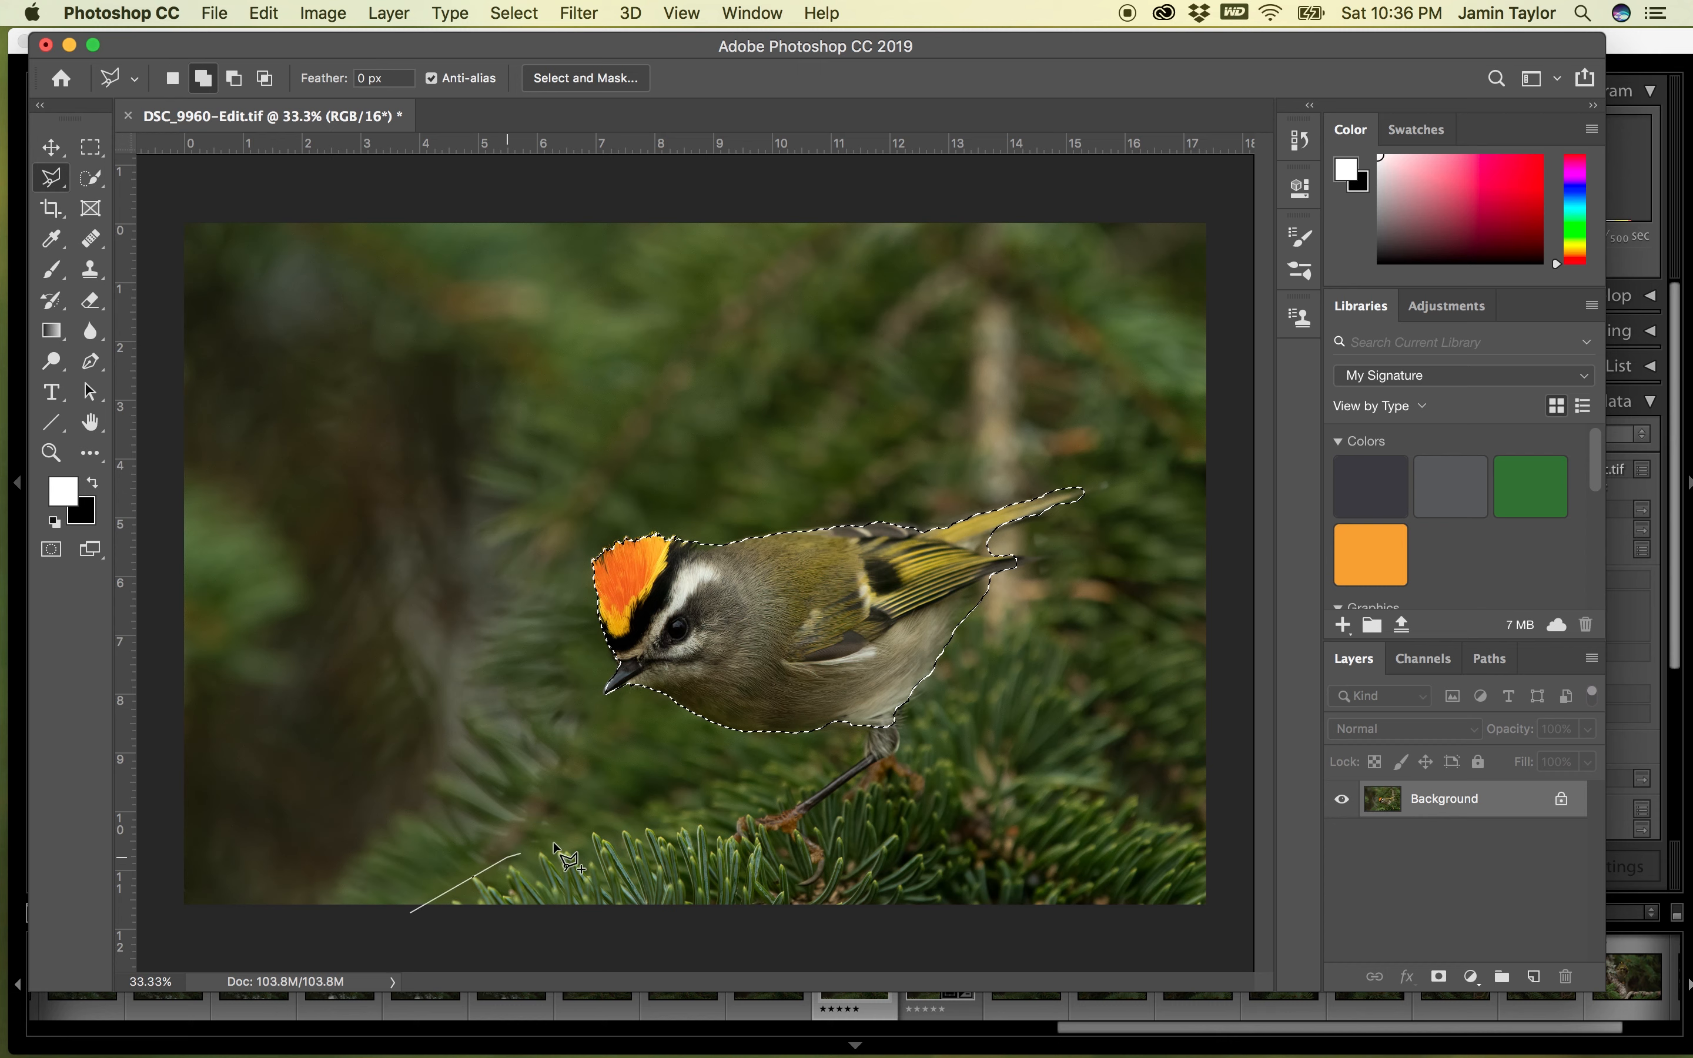
{"action": "left_click", "coordinate": [663, 800]}
{"action": "left_click", "coordinate": [854, 746]}
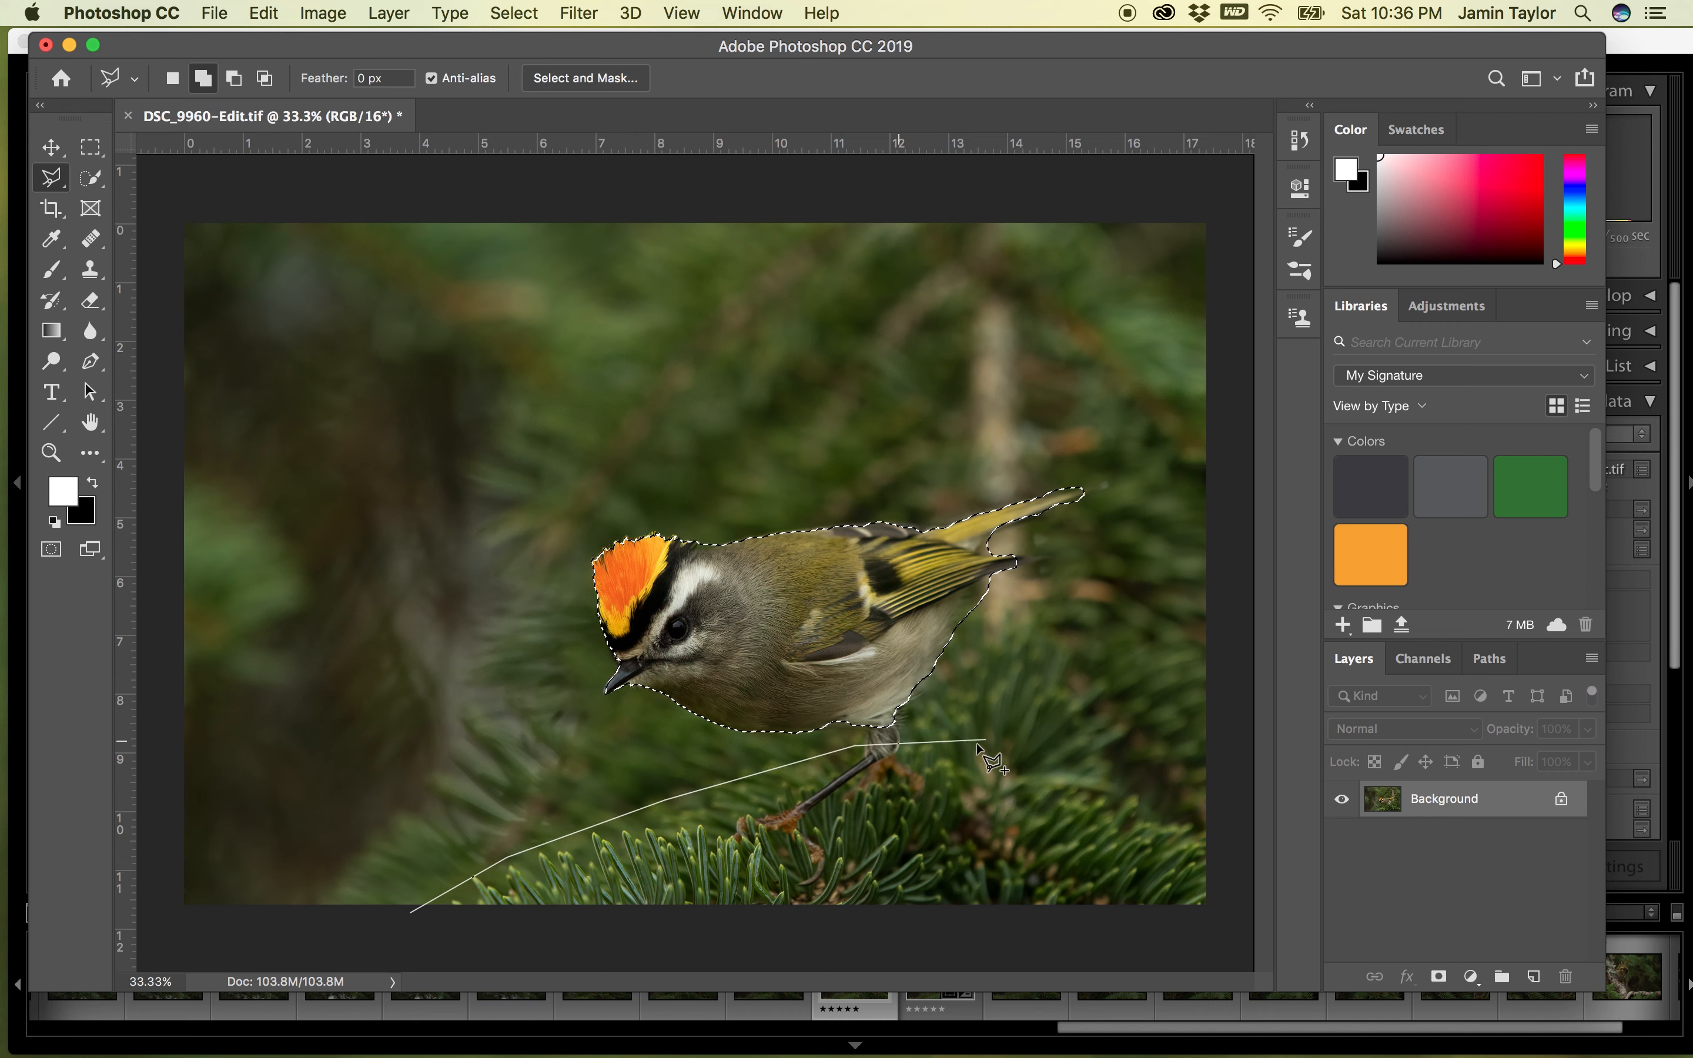
{"action": "left_click", "coordinate": [1122, 758]}
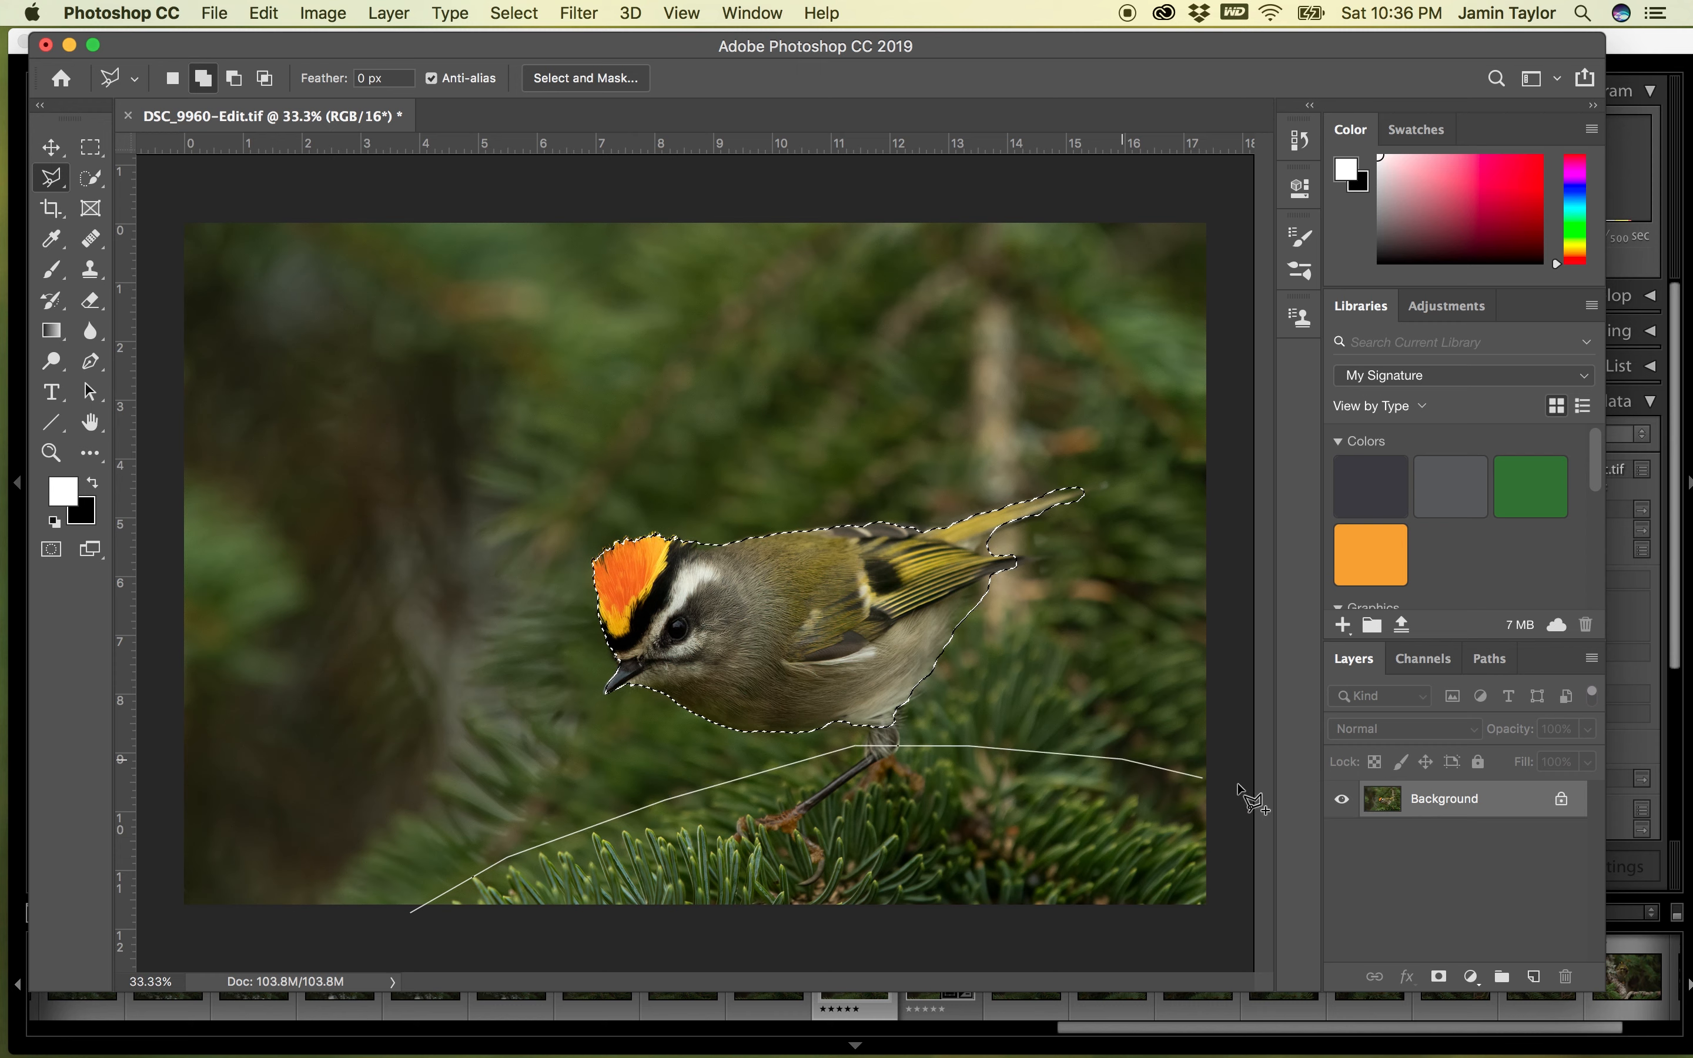
{"action": "left_click", "coordinate": [1237, 930]}
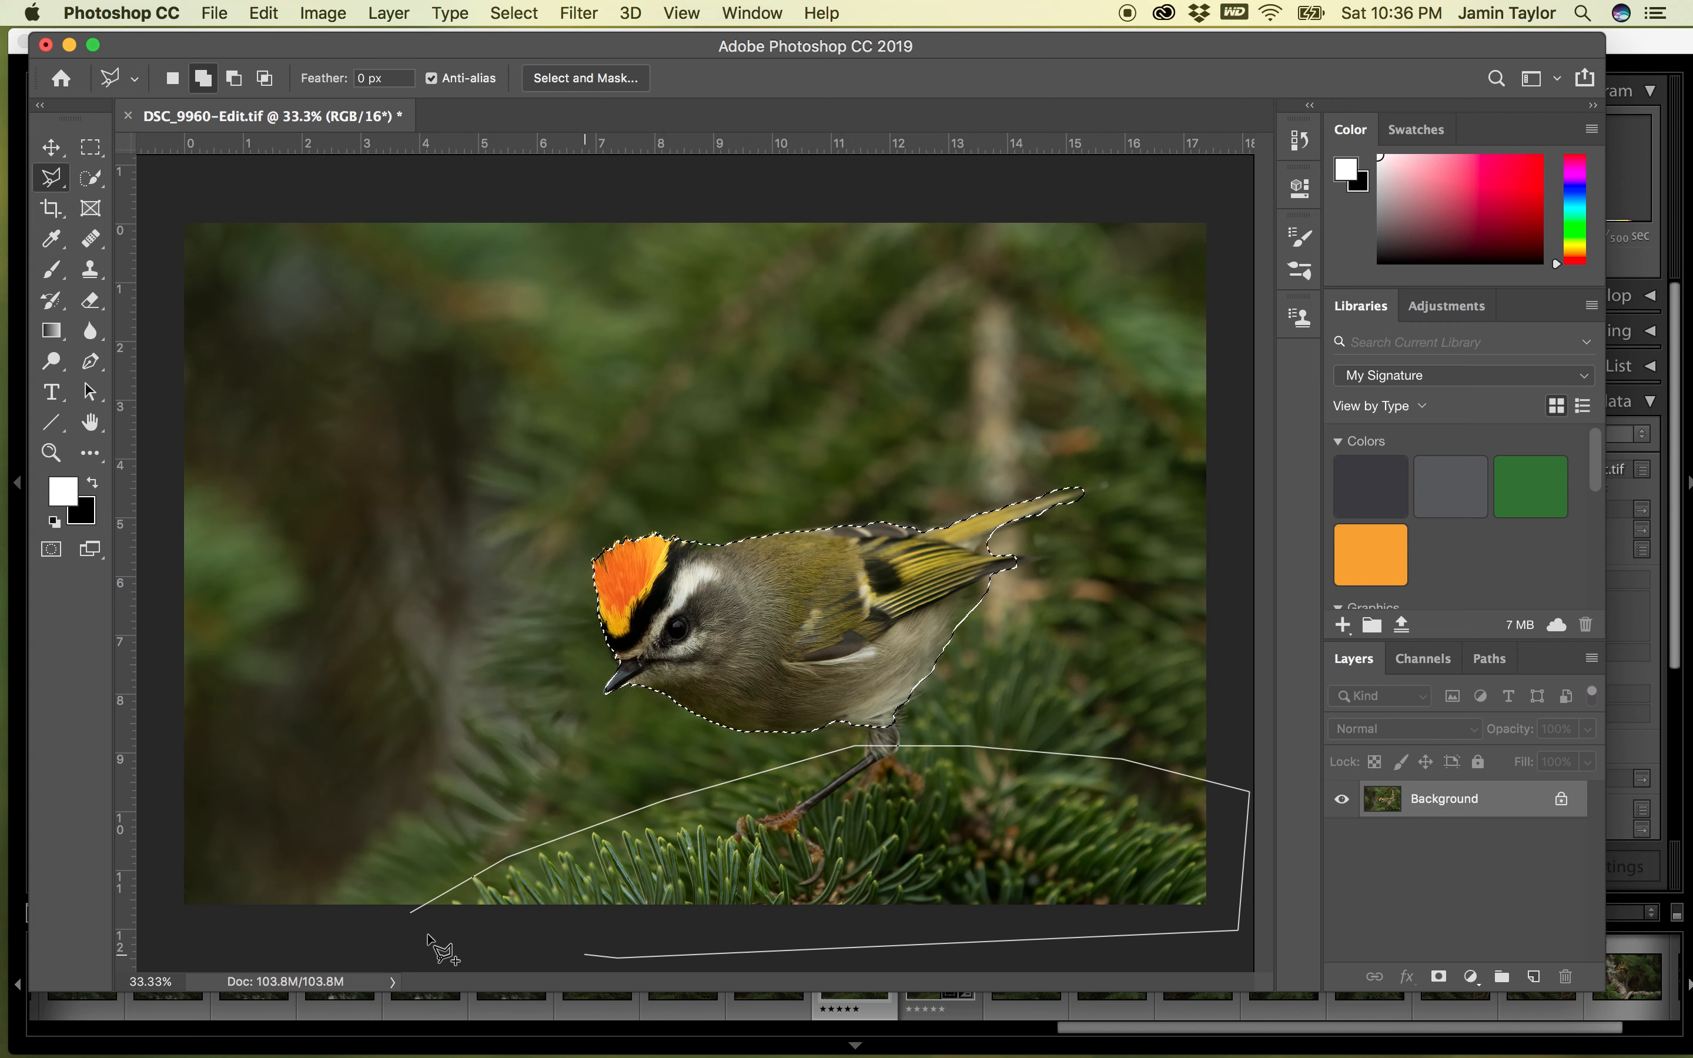
{"action": "left_click", "coordinate": [408, 912]}
- Add the bird's upper leg to the selection, joining its belly to the branch area
{"action": "key", "text": "shift"}
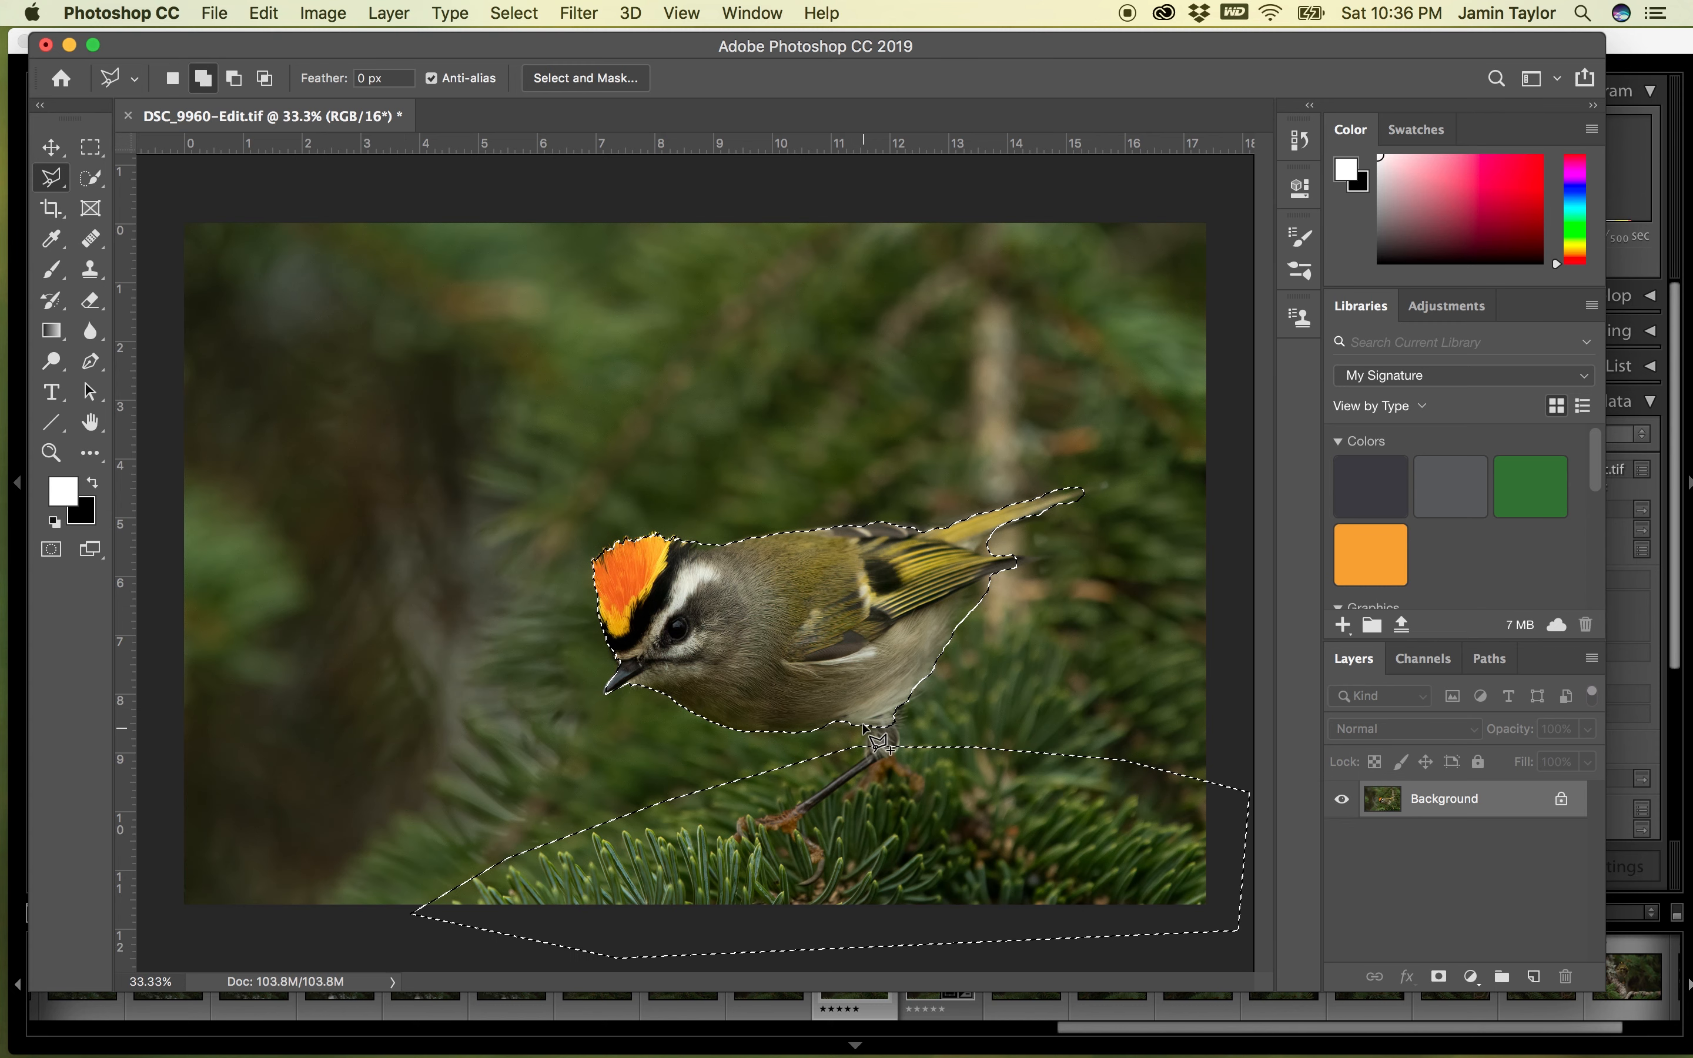
{"action": "left_click", "coordinate": [900, 747]}
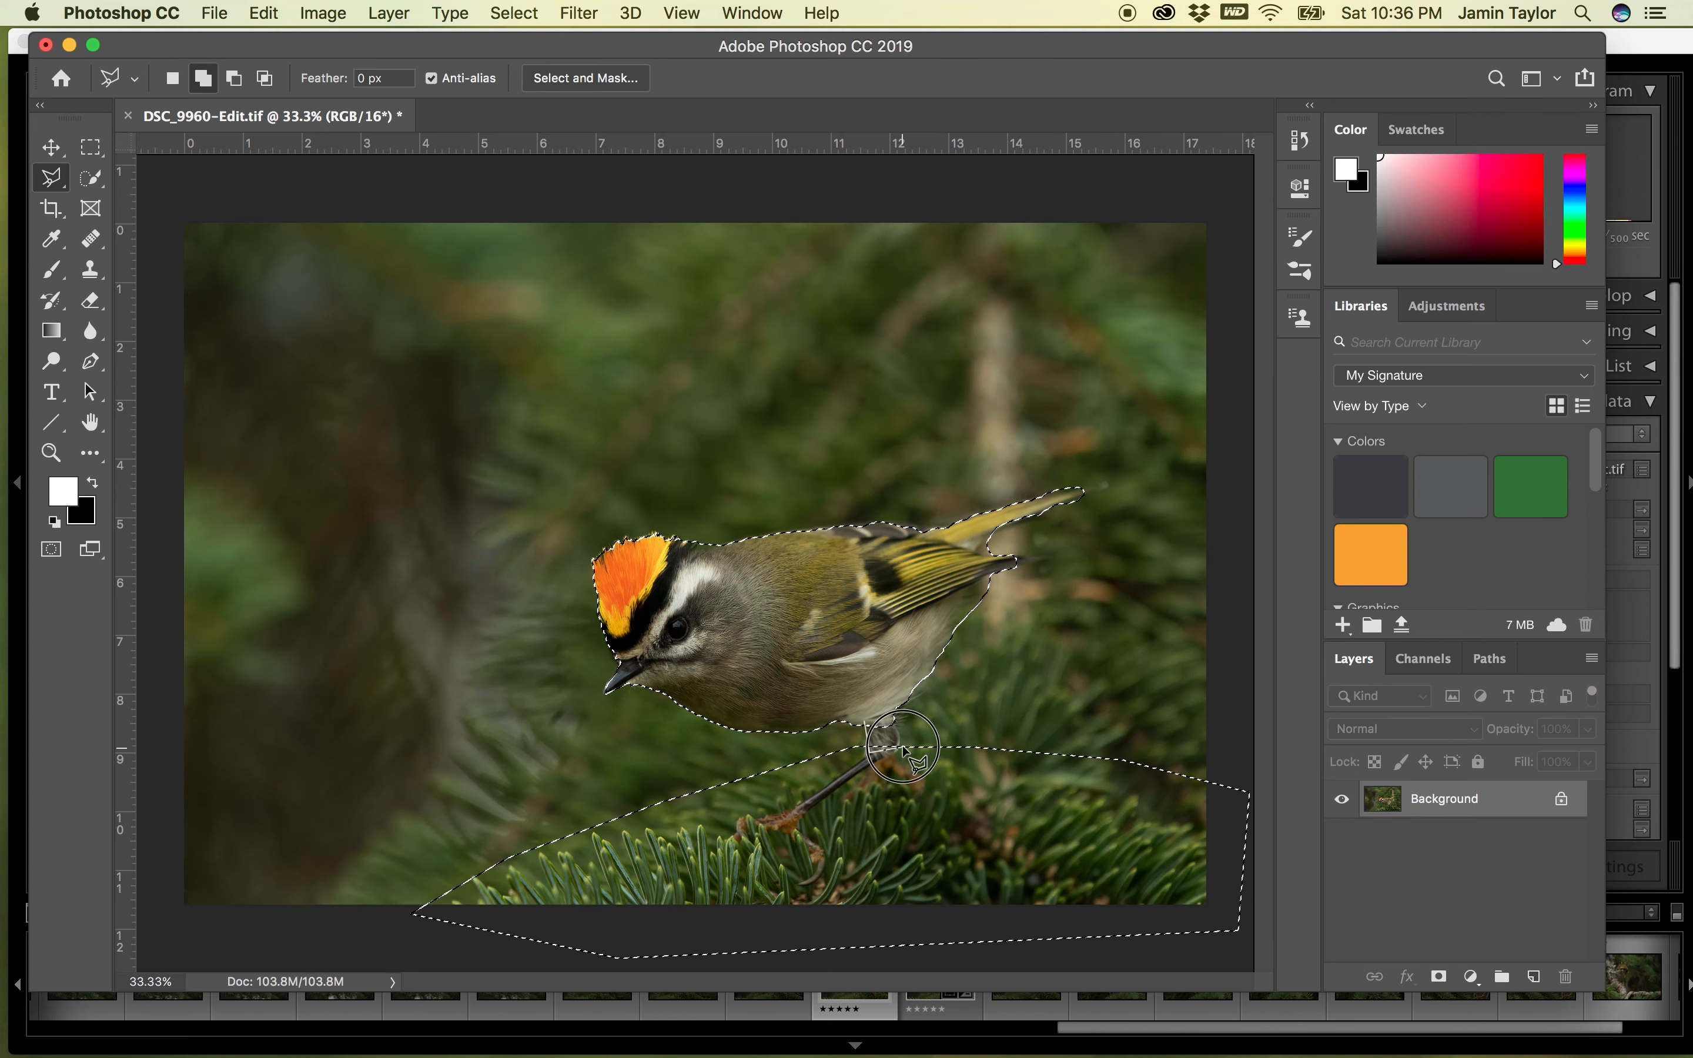
{"action": "left_click", "coordinate": [890, 709]}
{"action": "left_click", "coordinate": [863, 721]}
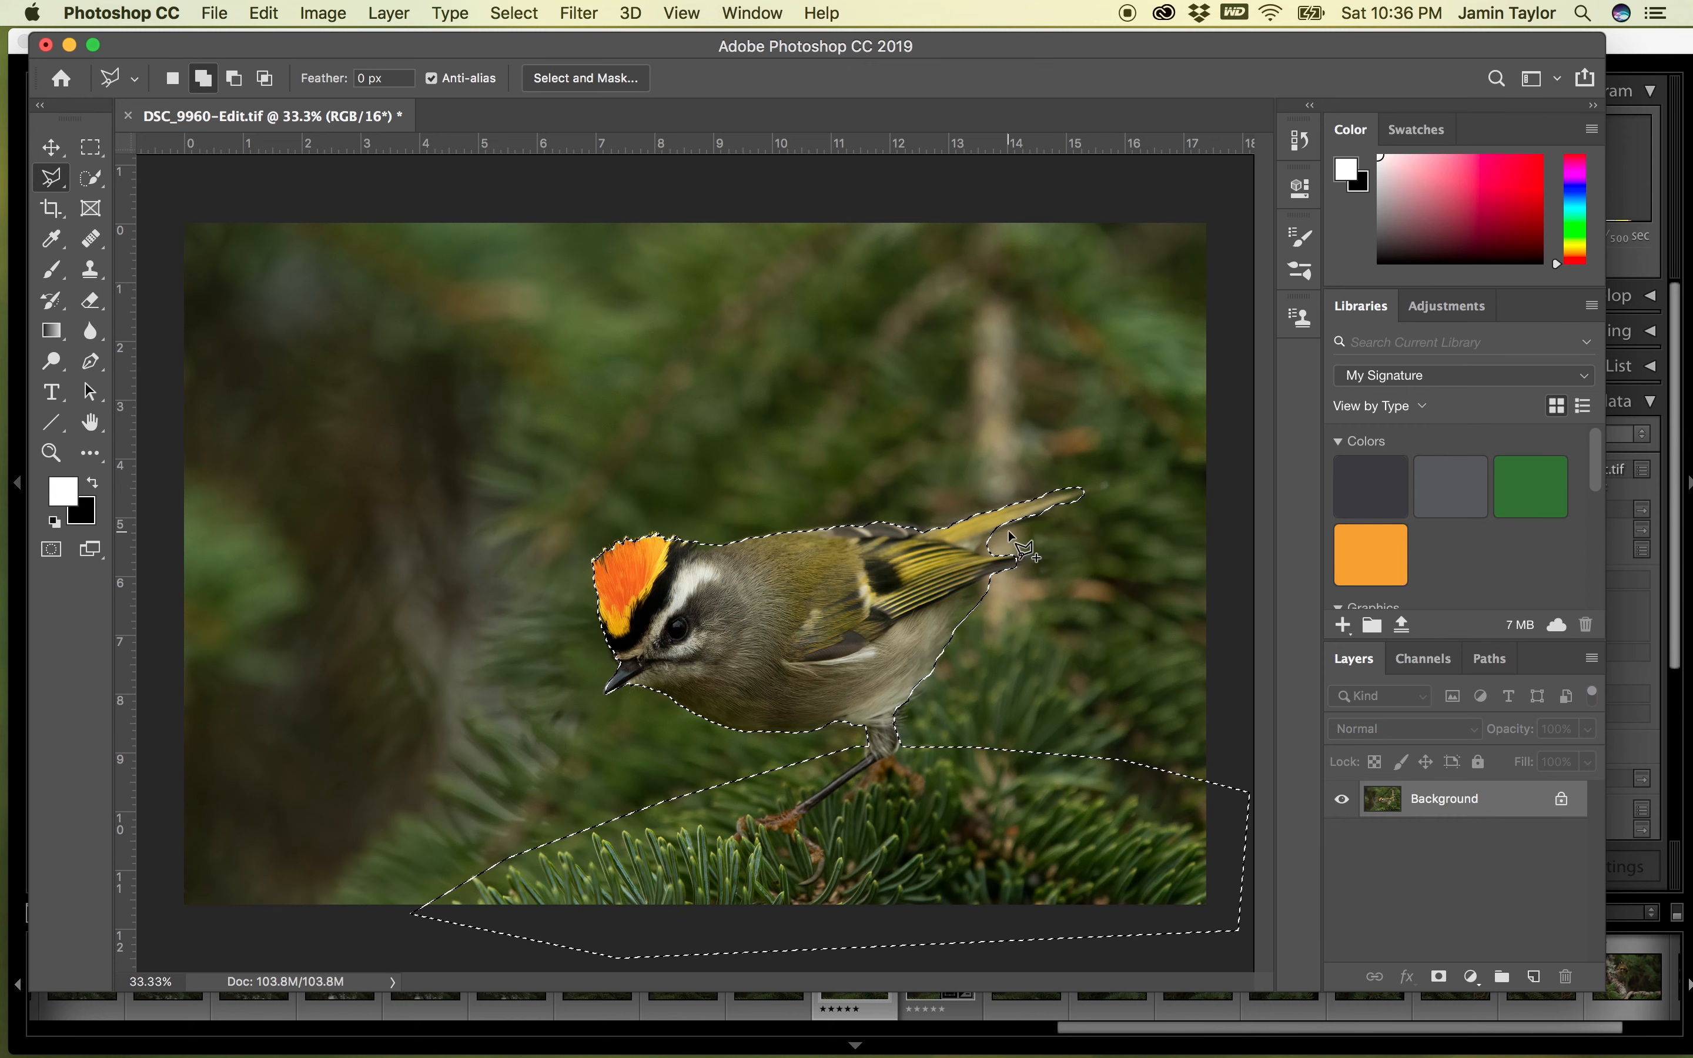
- Subtract the wedge of background between the upper and lower tail feathers from the selection
{"action": "key", "text": "alt"}
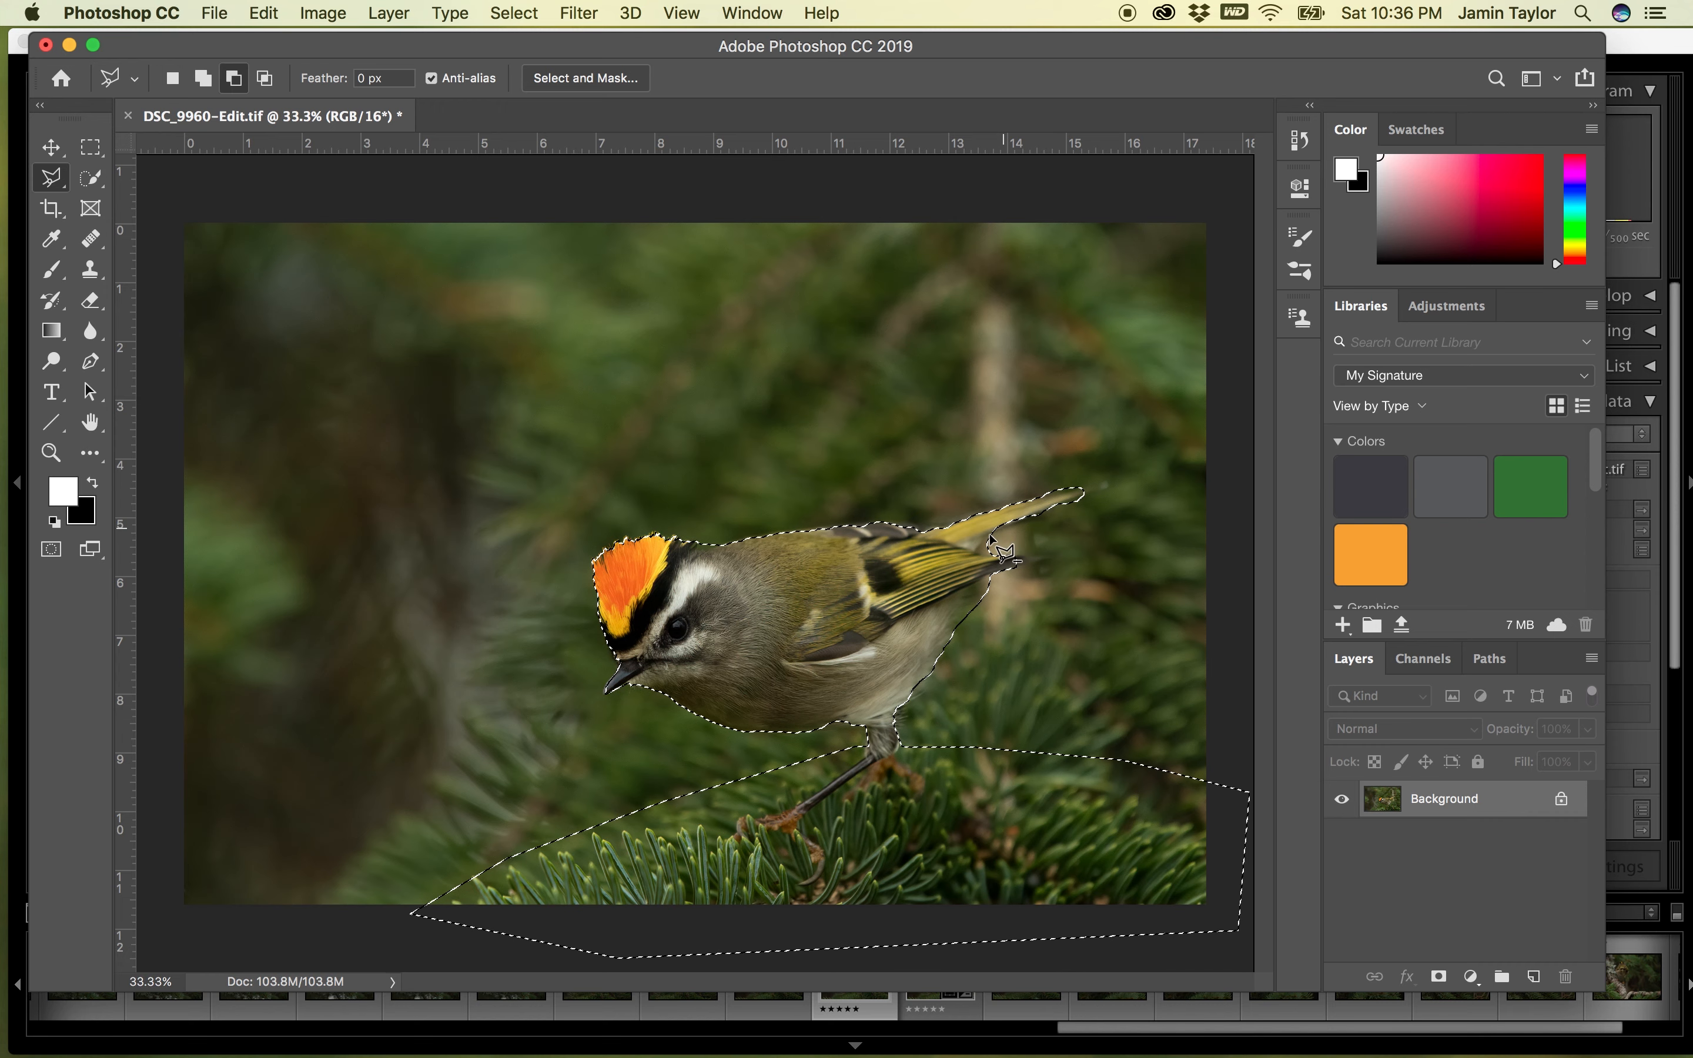
{"action": "left_click", "coordinate": [1002, 529]}
{"action": "left_click", "coordinate": [978, 542]}
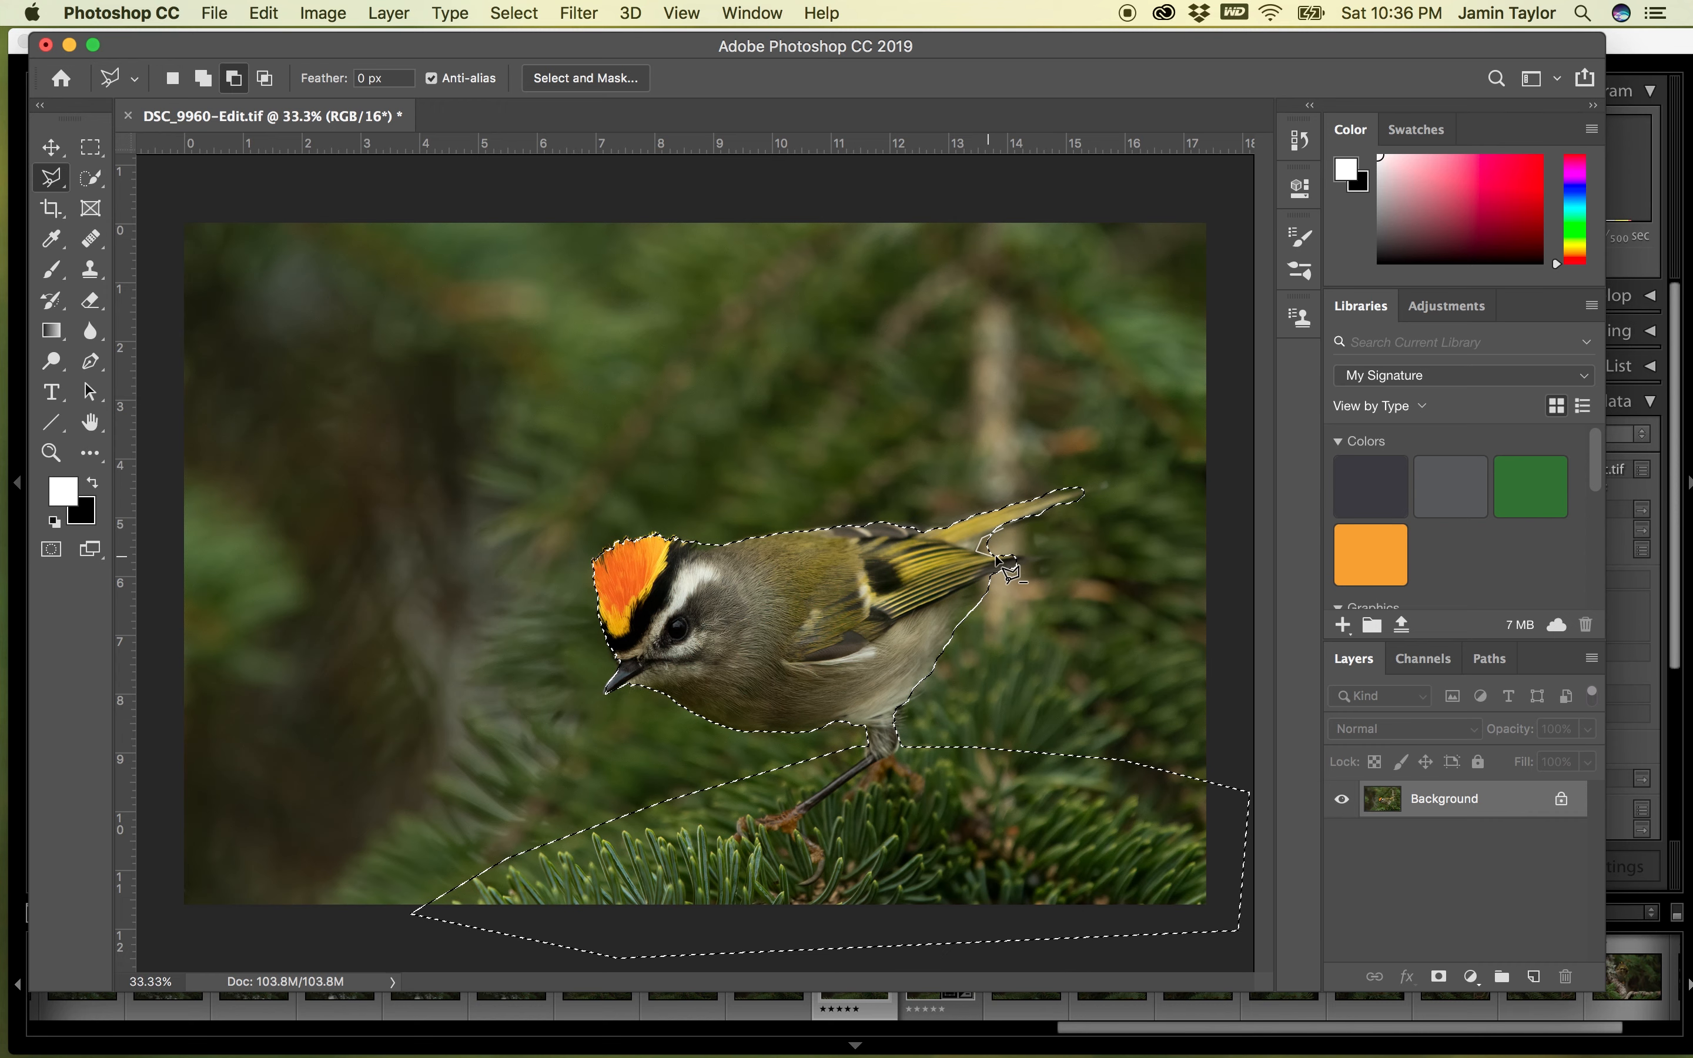
{"action": "left_click", "coordinate": [1004, 527]}
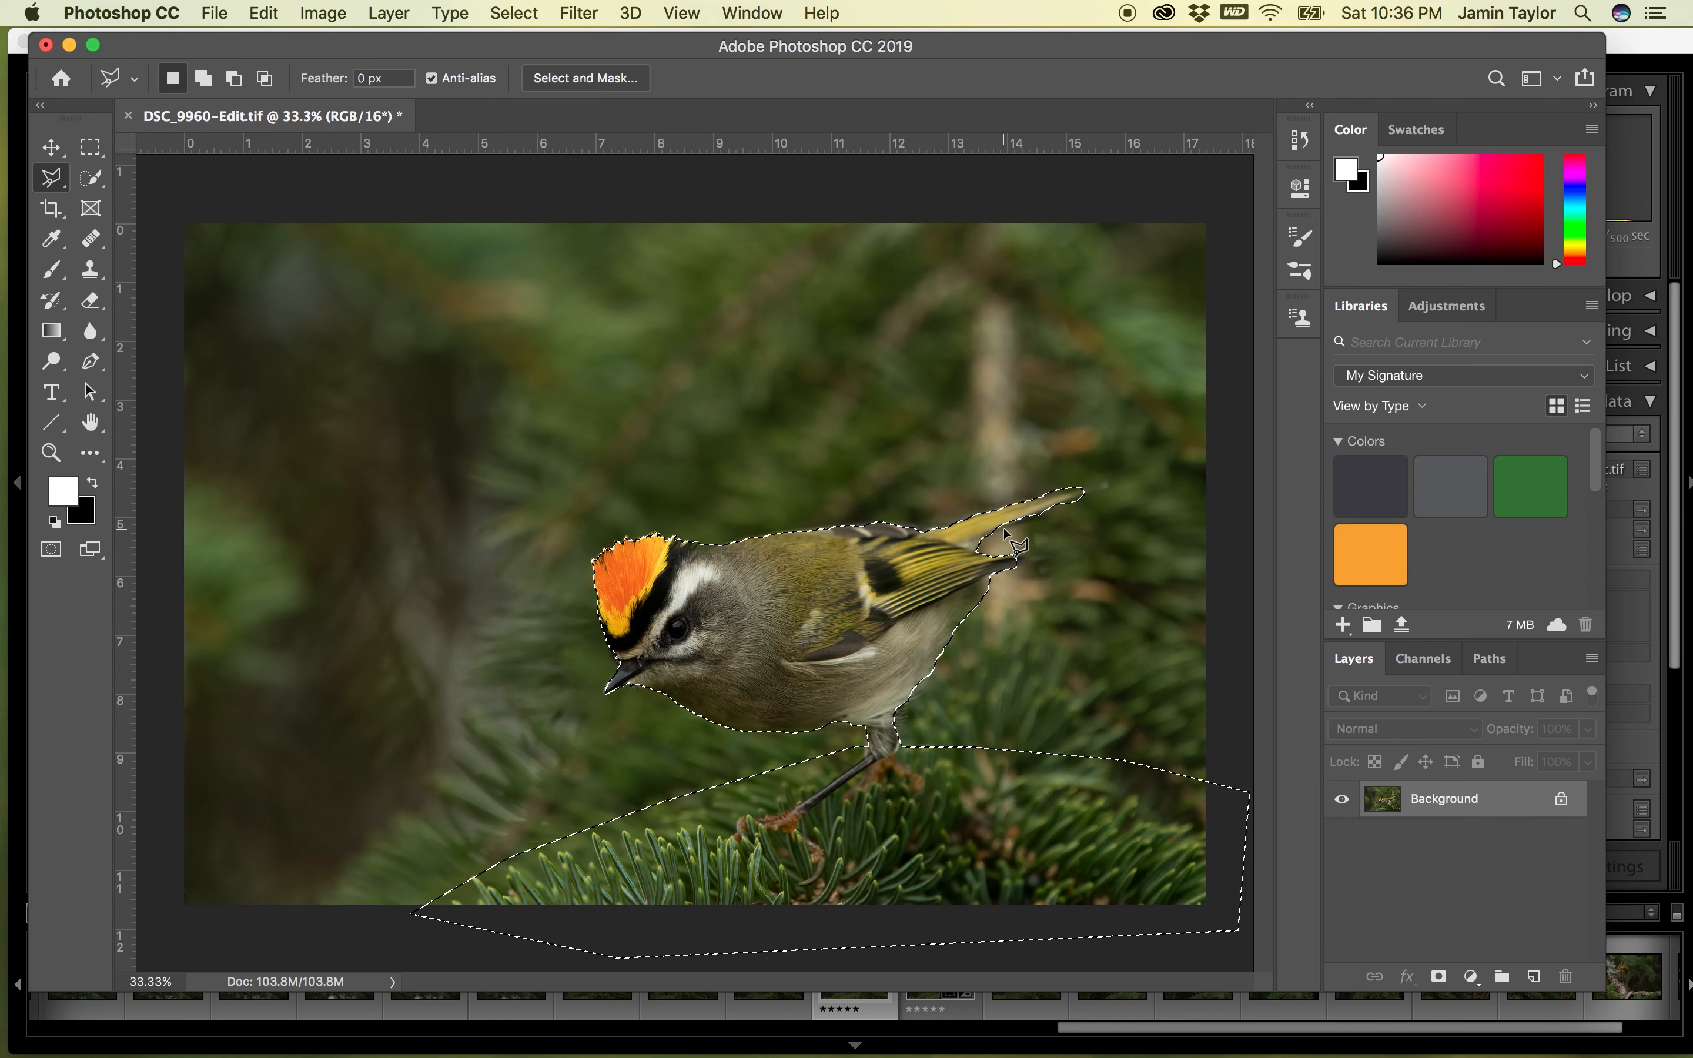
{"action": "key", "text": "alt"}
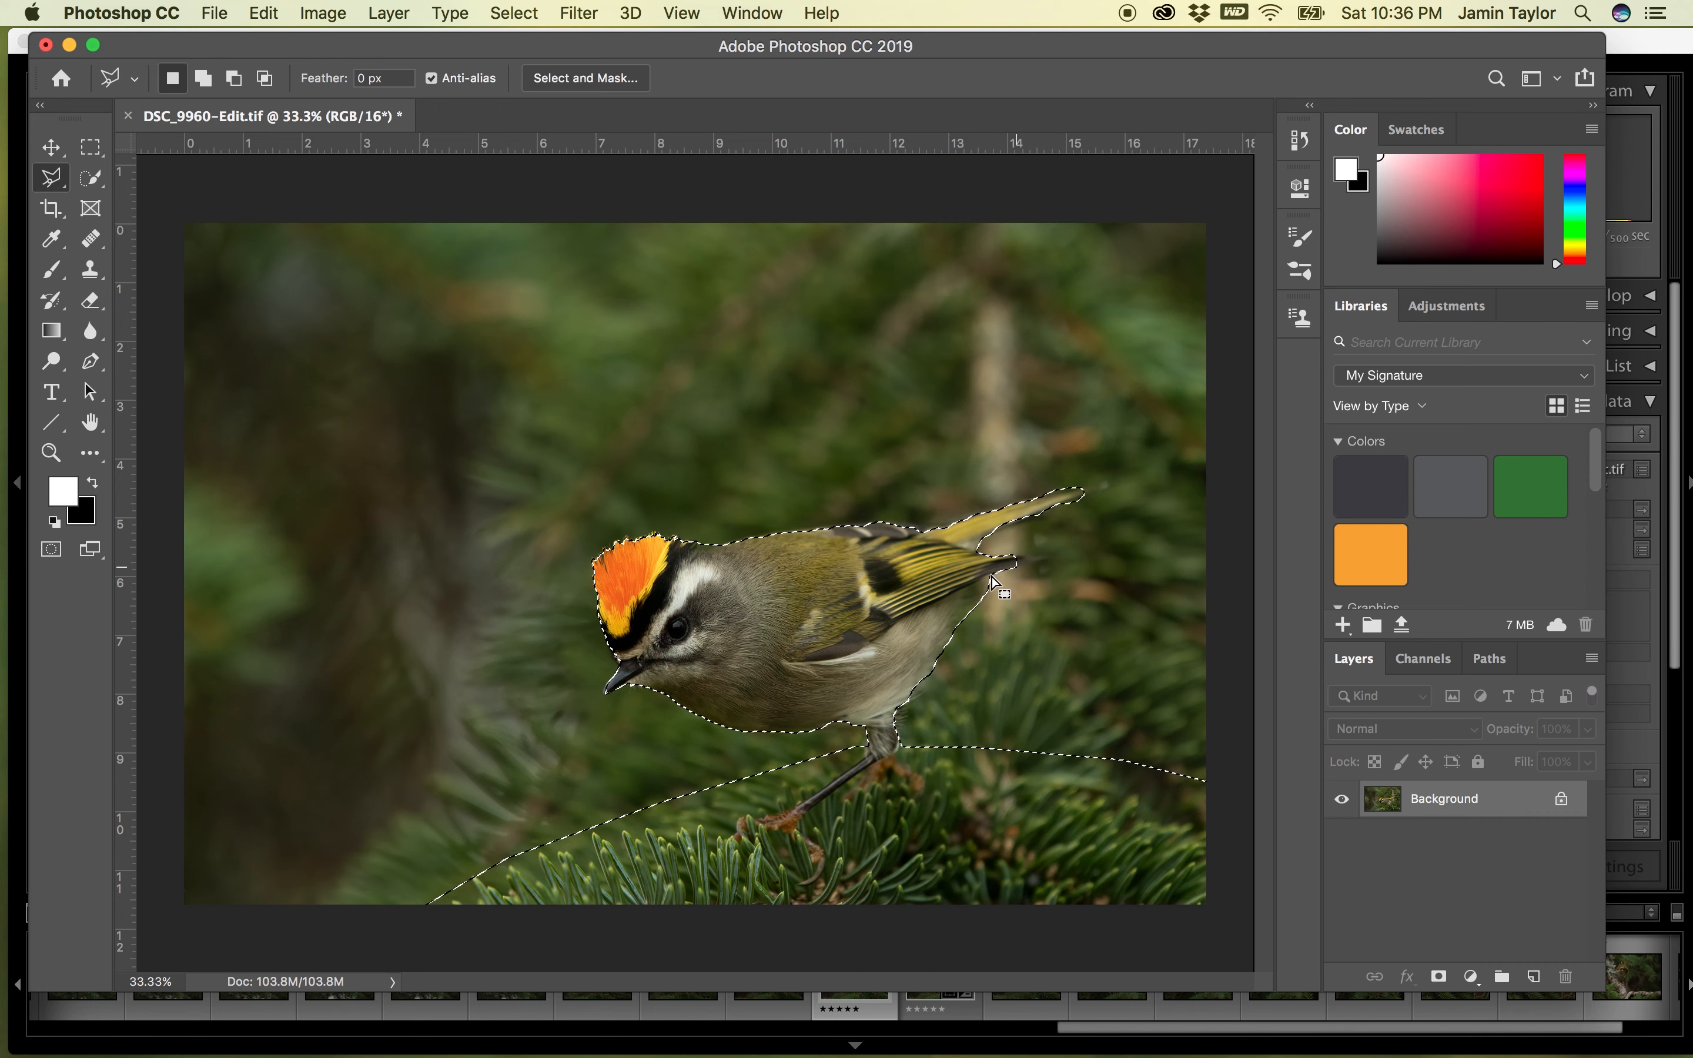
{"action": "key", "text": "alt"}
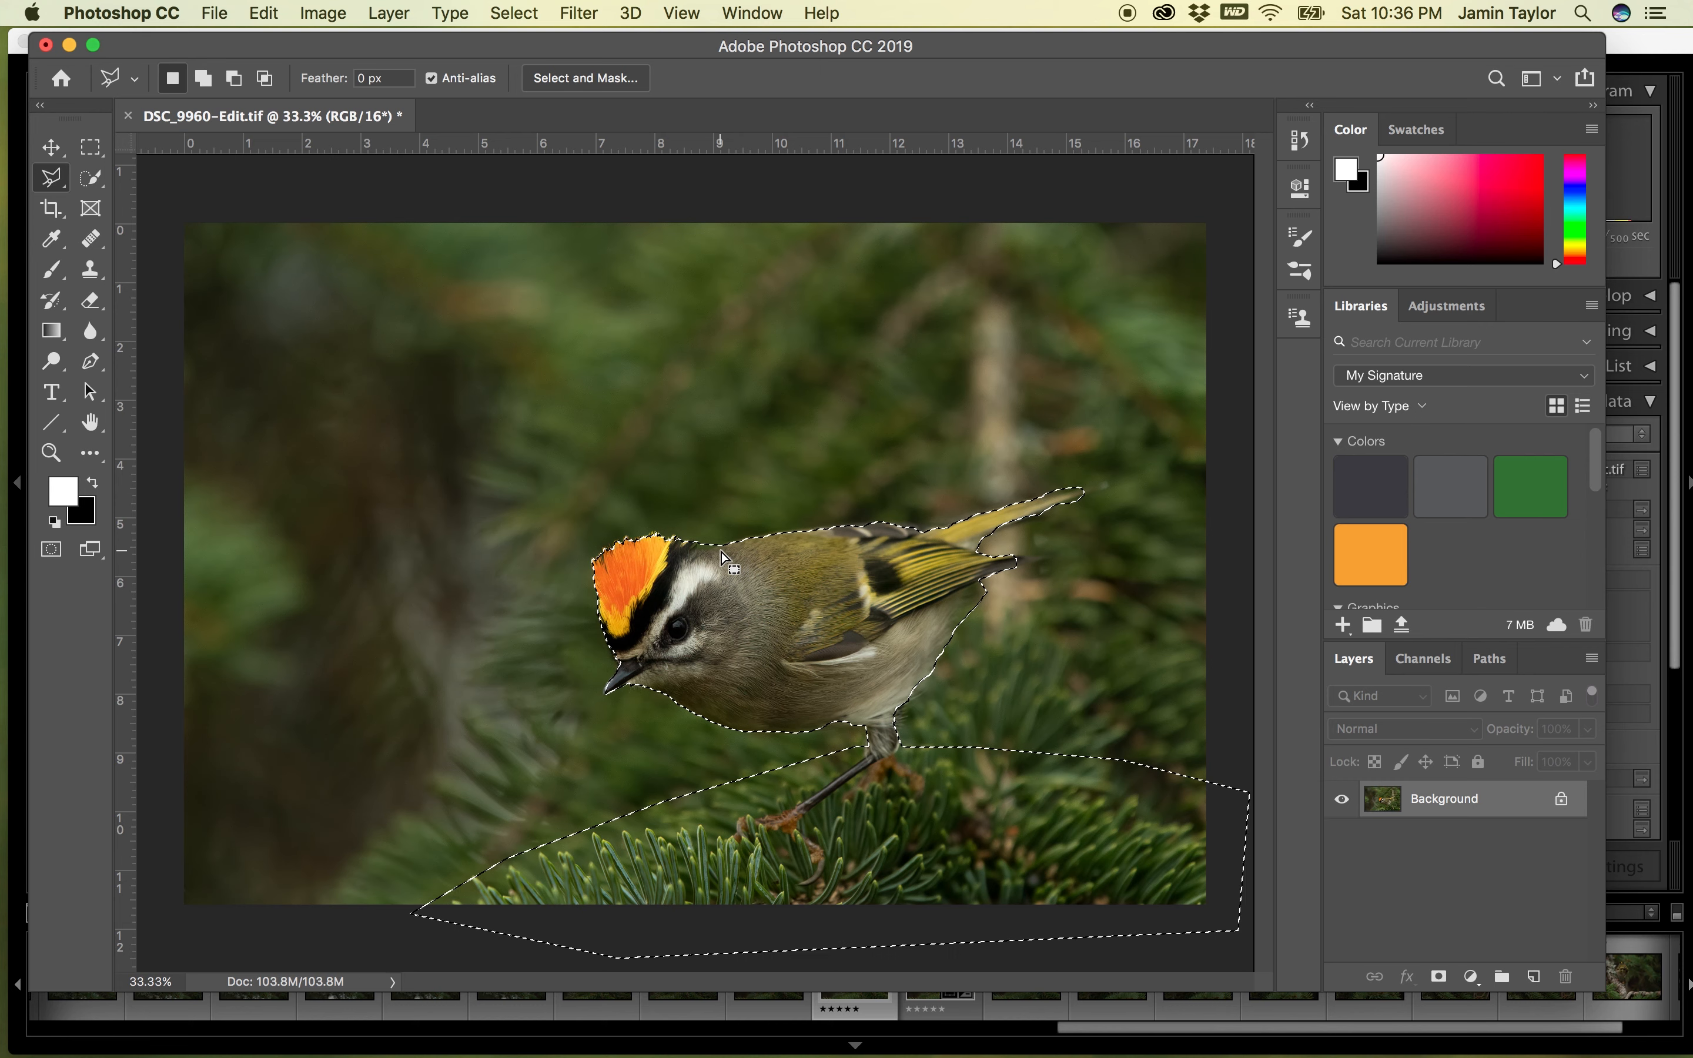
- Subtract the sliver of background behind the bird's crest, along the nape, from the selection
{"action": "key", "text": "super+equal"}
{"action": "key", "text": "super+equal"}
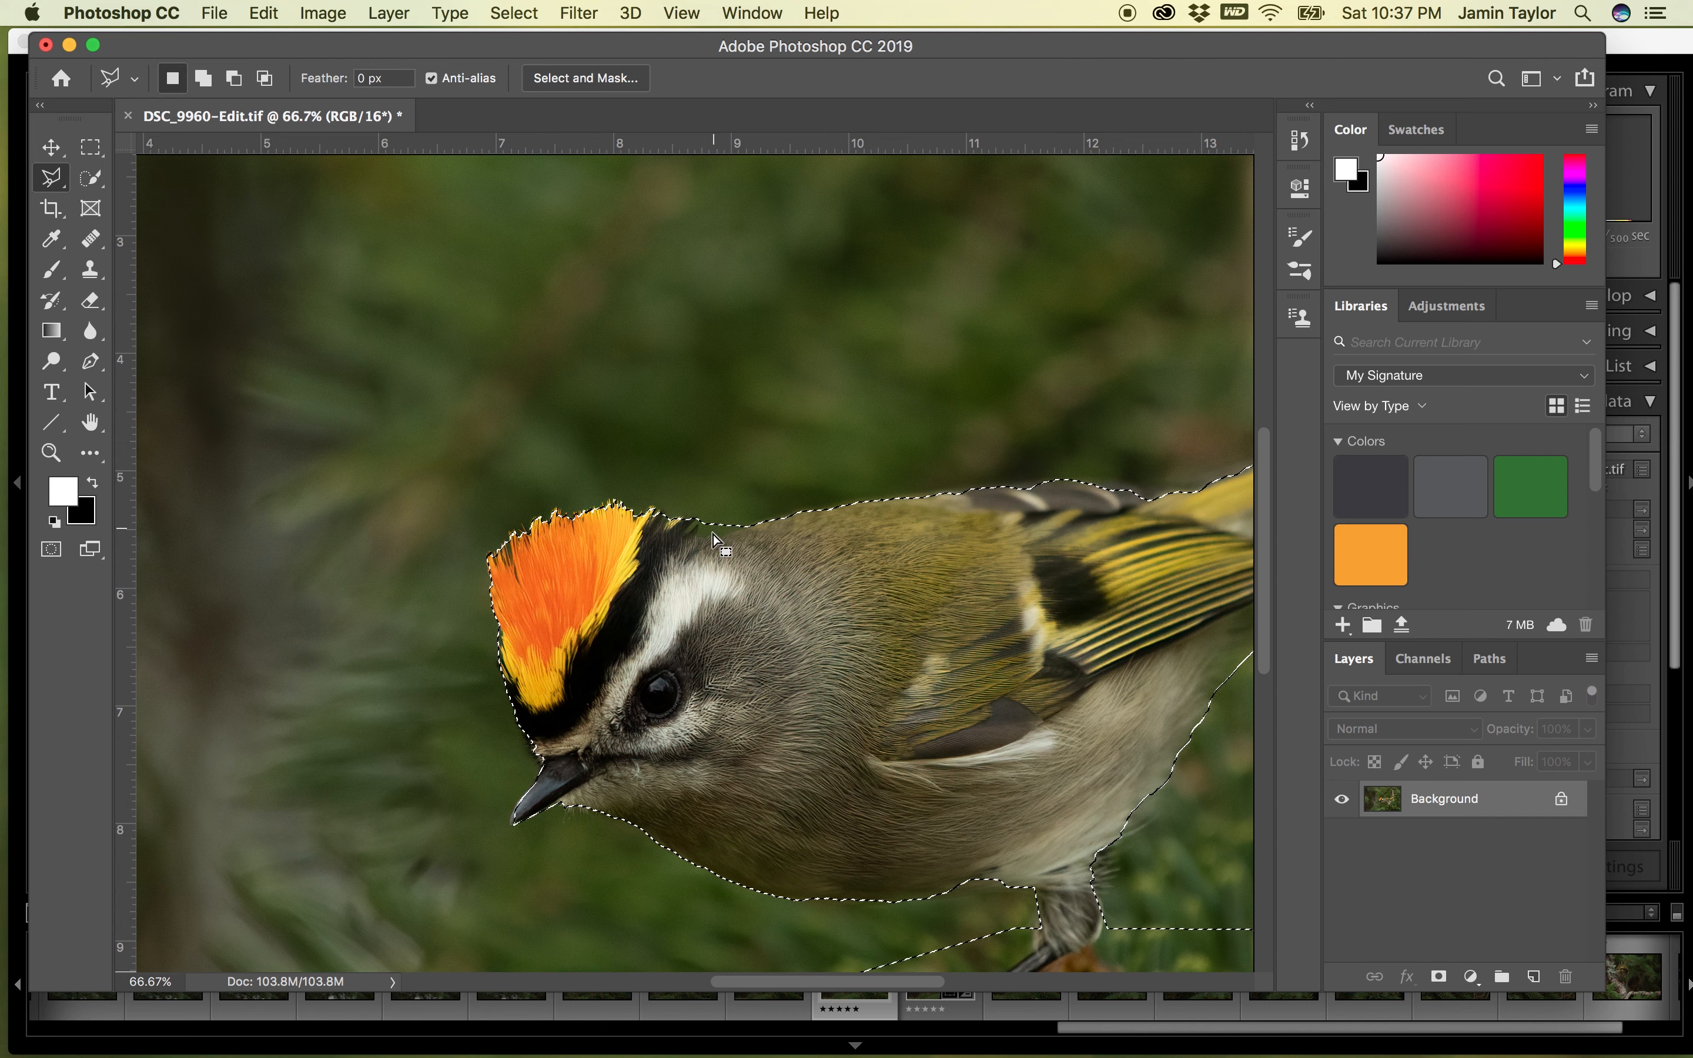
{"action": "key", "text": "alt"}
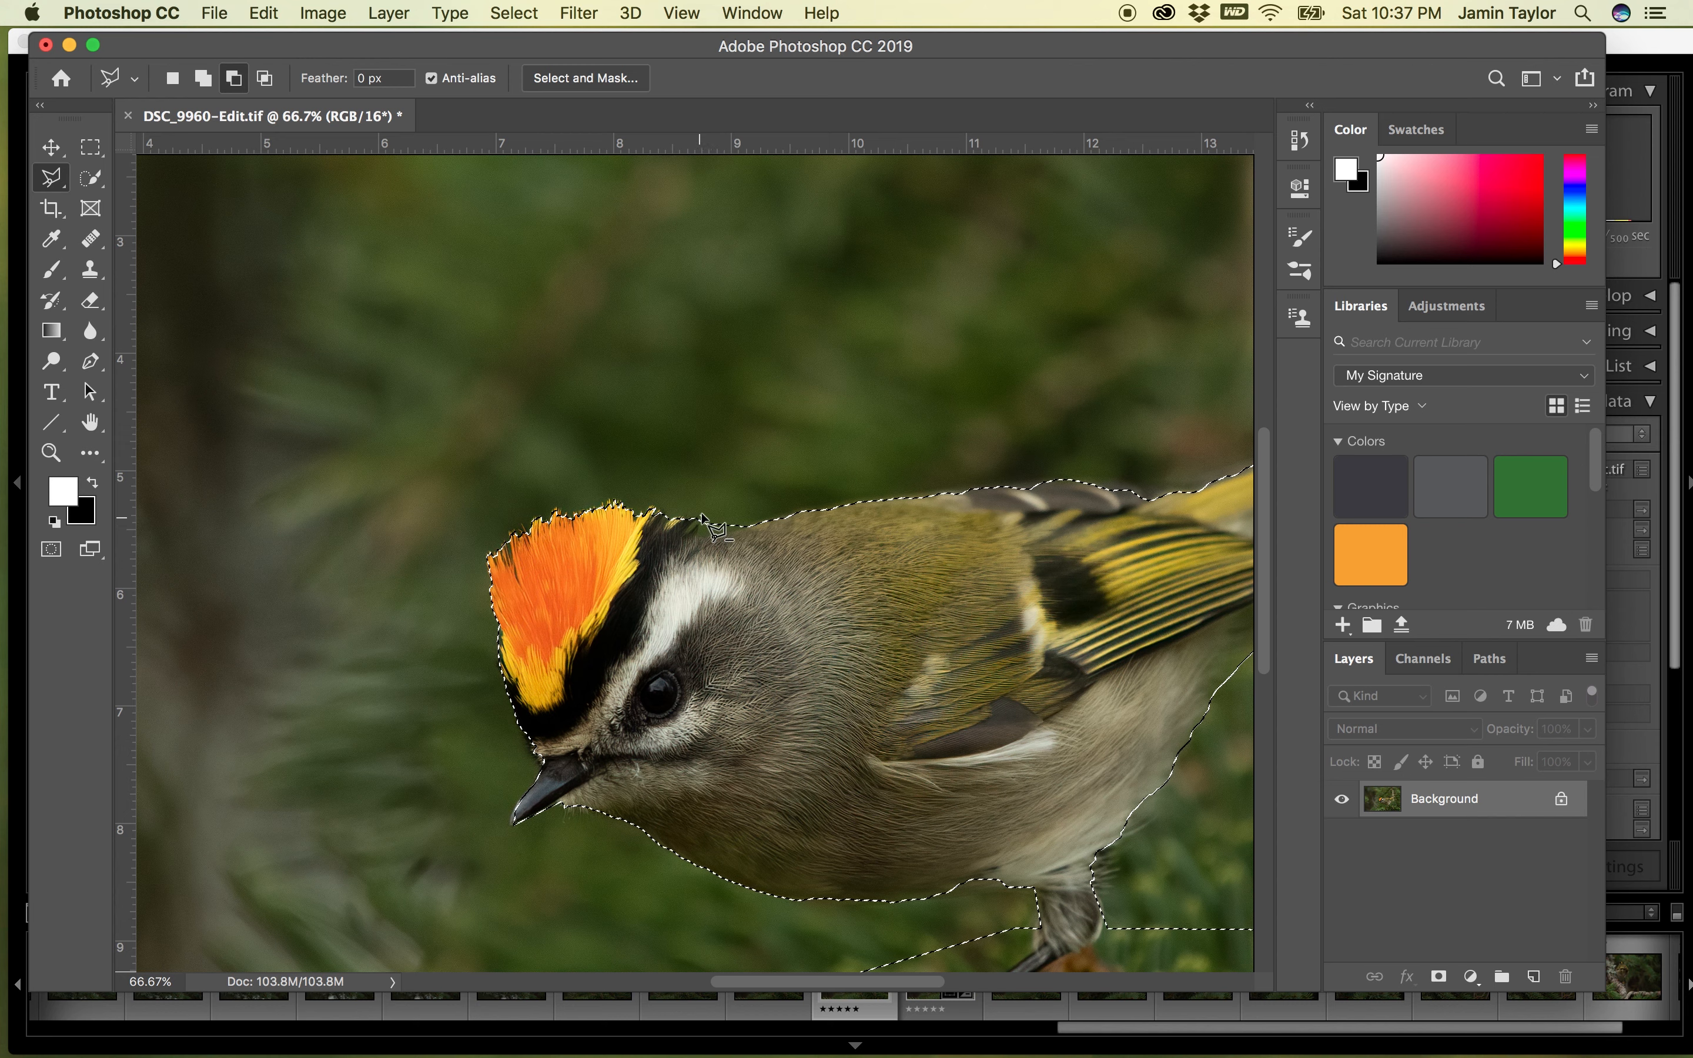
{"action": "left_click", "coordinate": [703, 515], "text": "alt"}
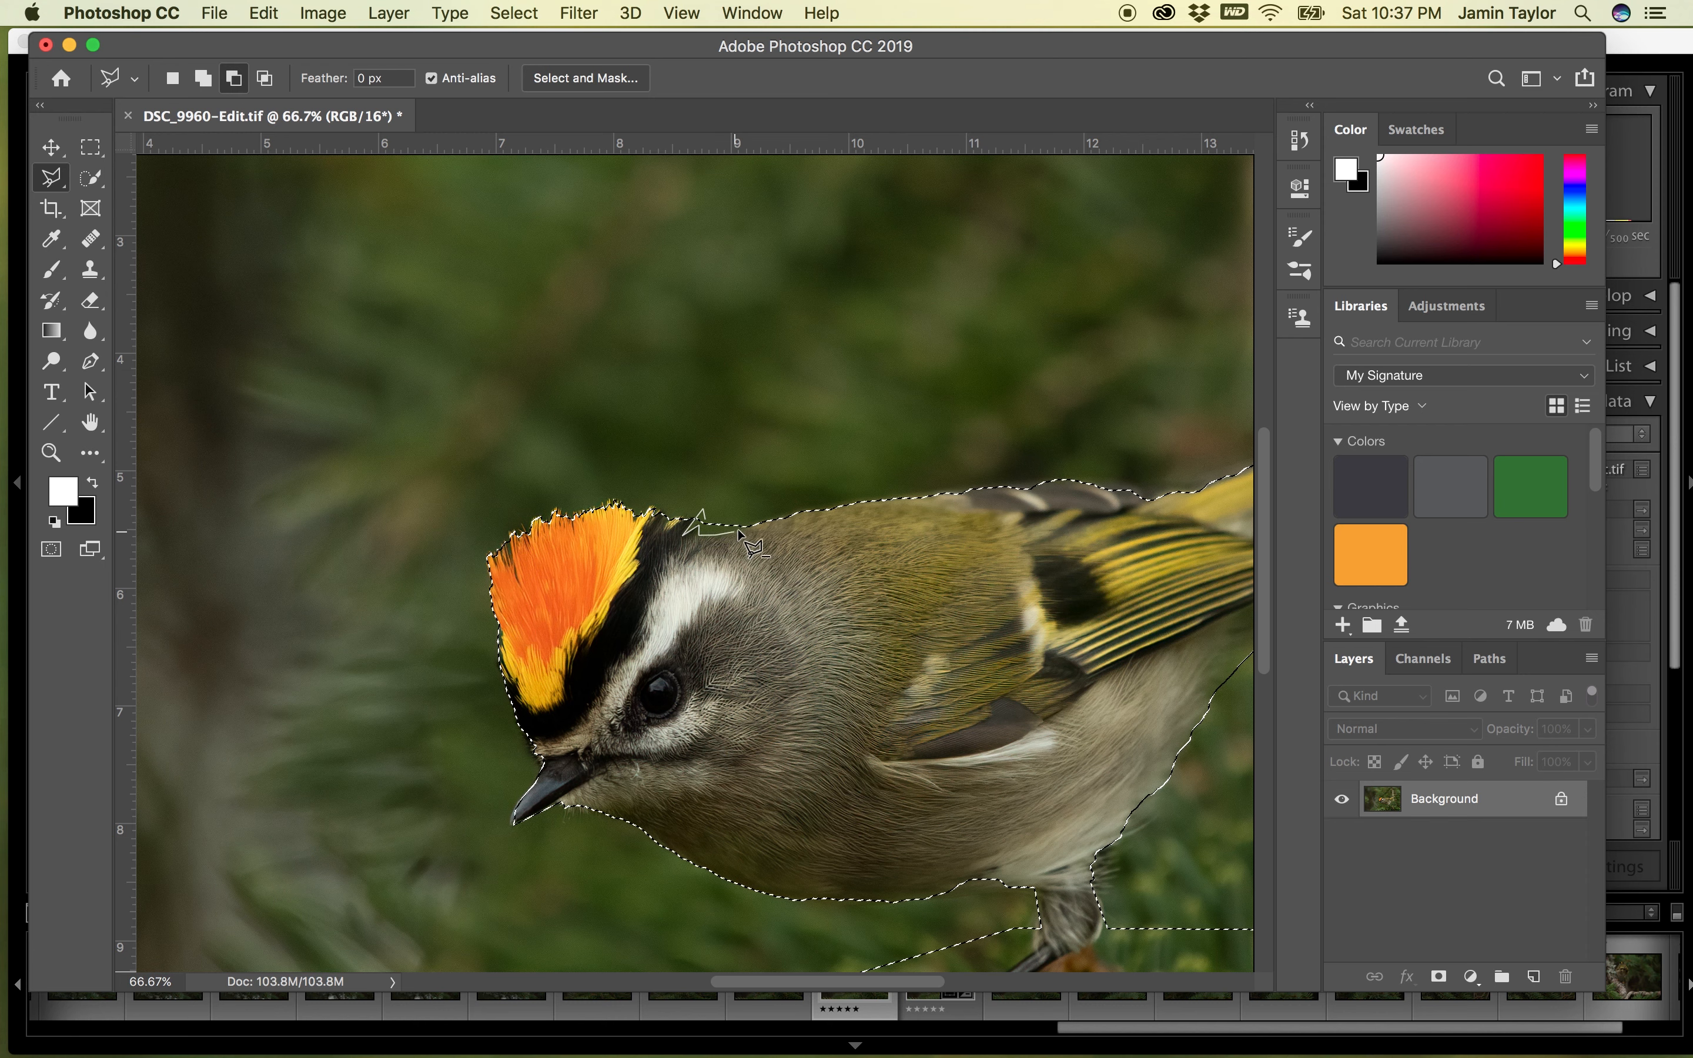
{"action": "left_click", "coordinate": [705, 520]}
- Try to subtract the background sliver between the folded wing and the base of the upper tail feathers
{"action": "key", "text": "alt"}
{"action": "left_click", "coordinate": [1237, 476]}
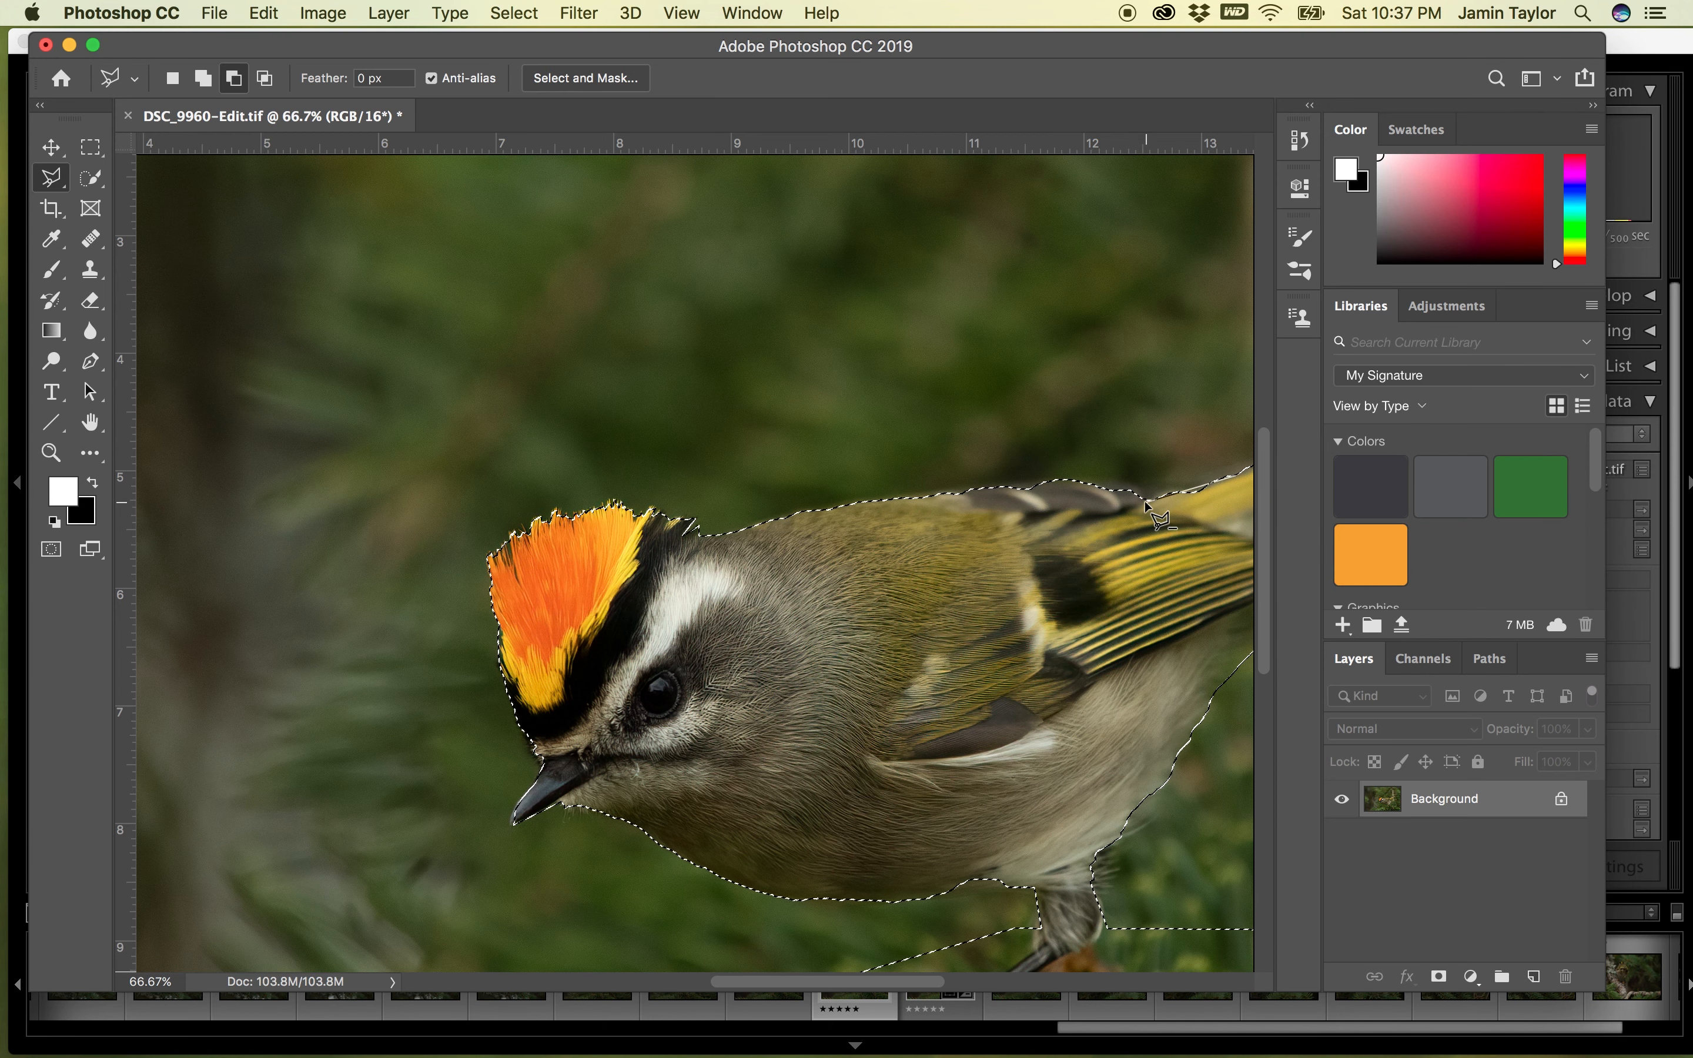
{"action": "left_click", "coordinate": [1060, 486]}
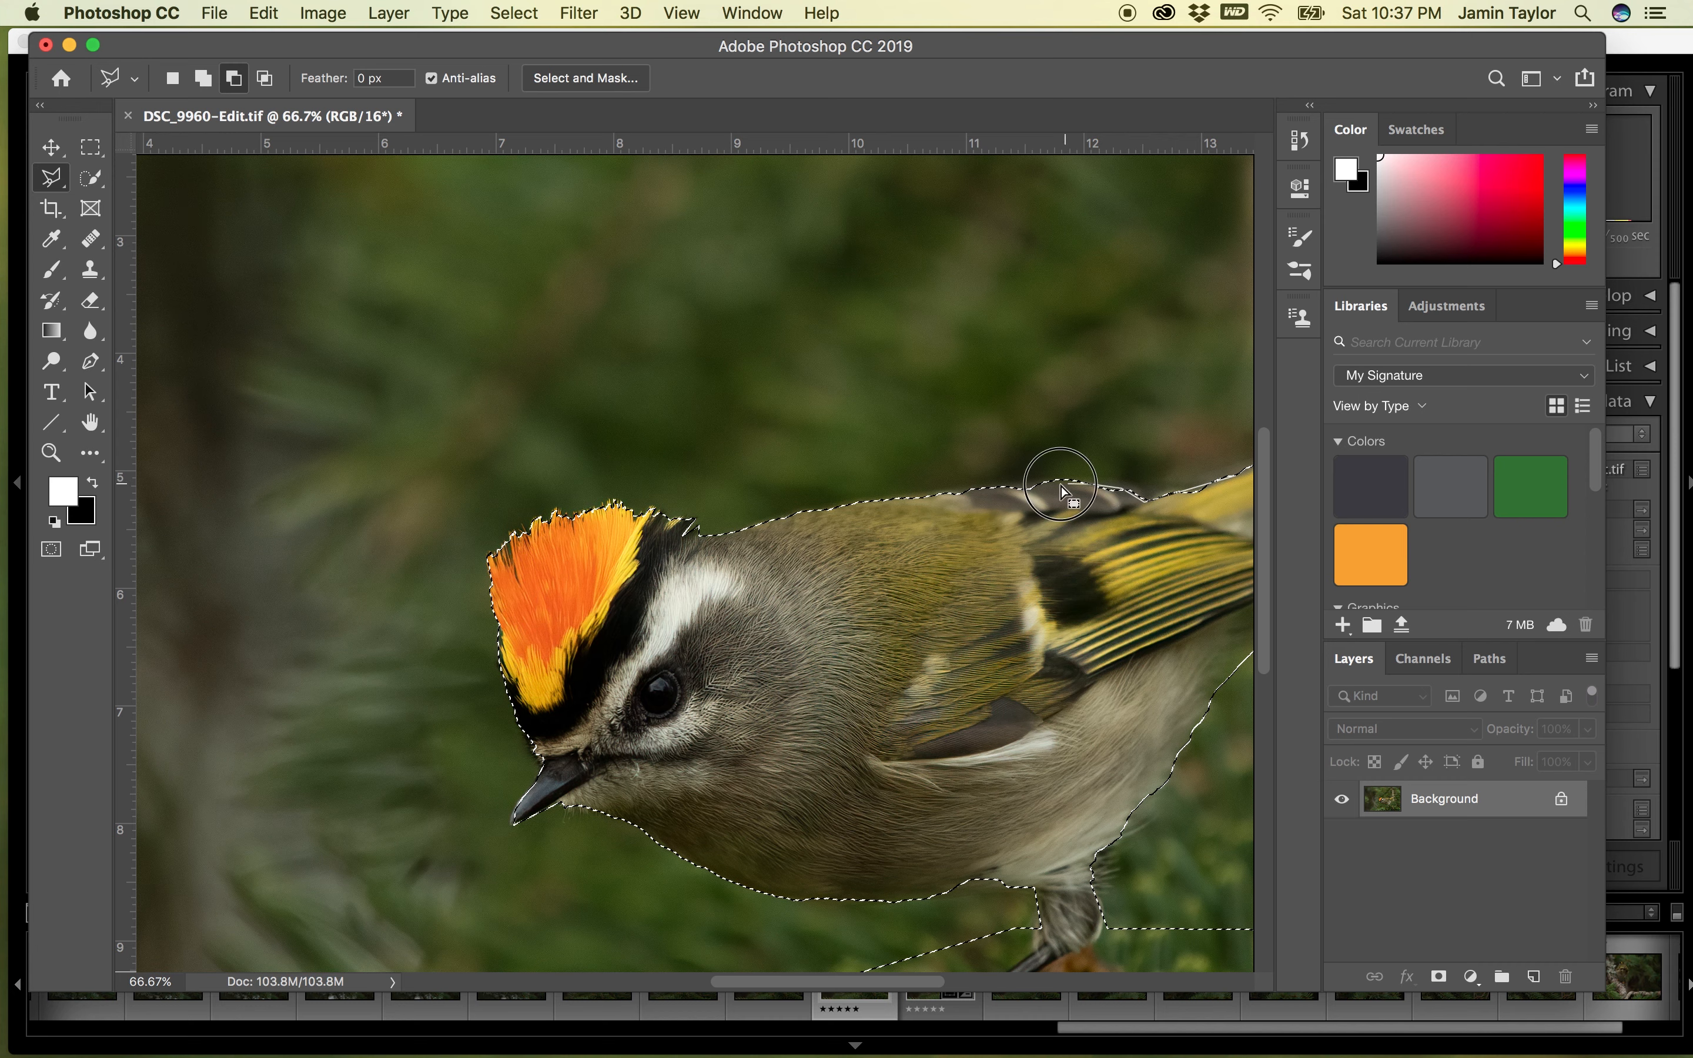
{"action": "left_click", "coordinate": [1236, 481]}
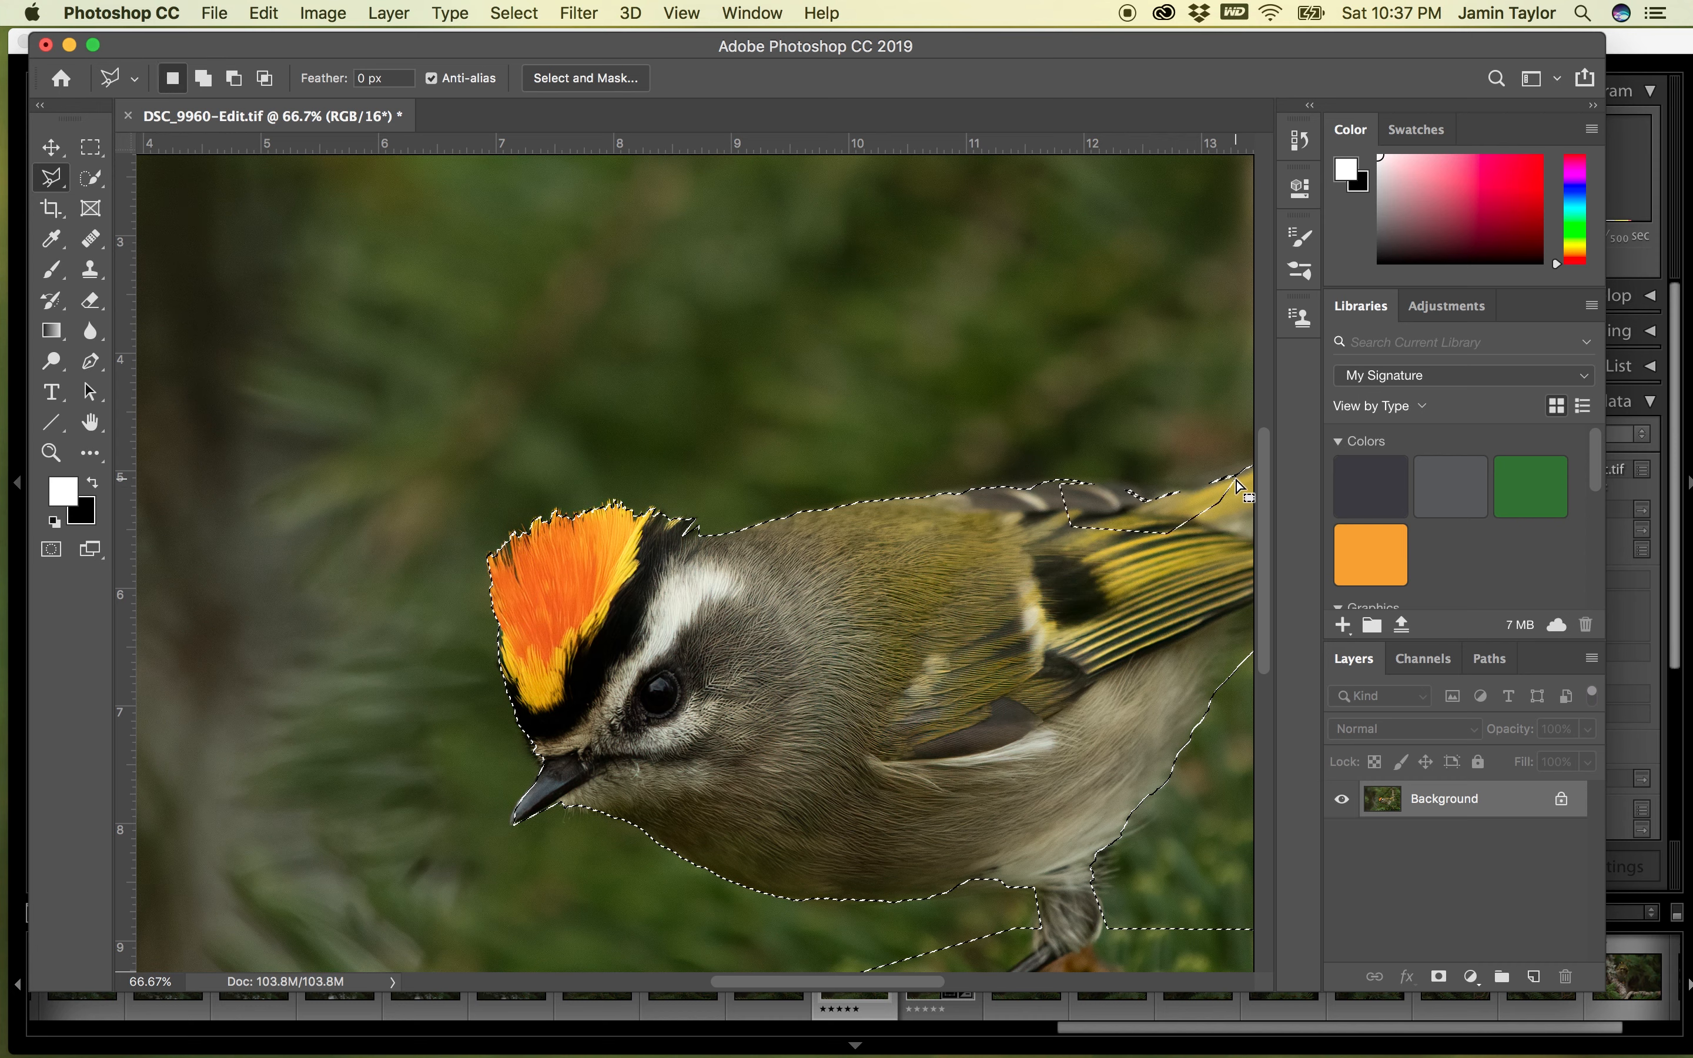
{"action": "double_click", "coordinate": [1215, 499]}
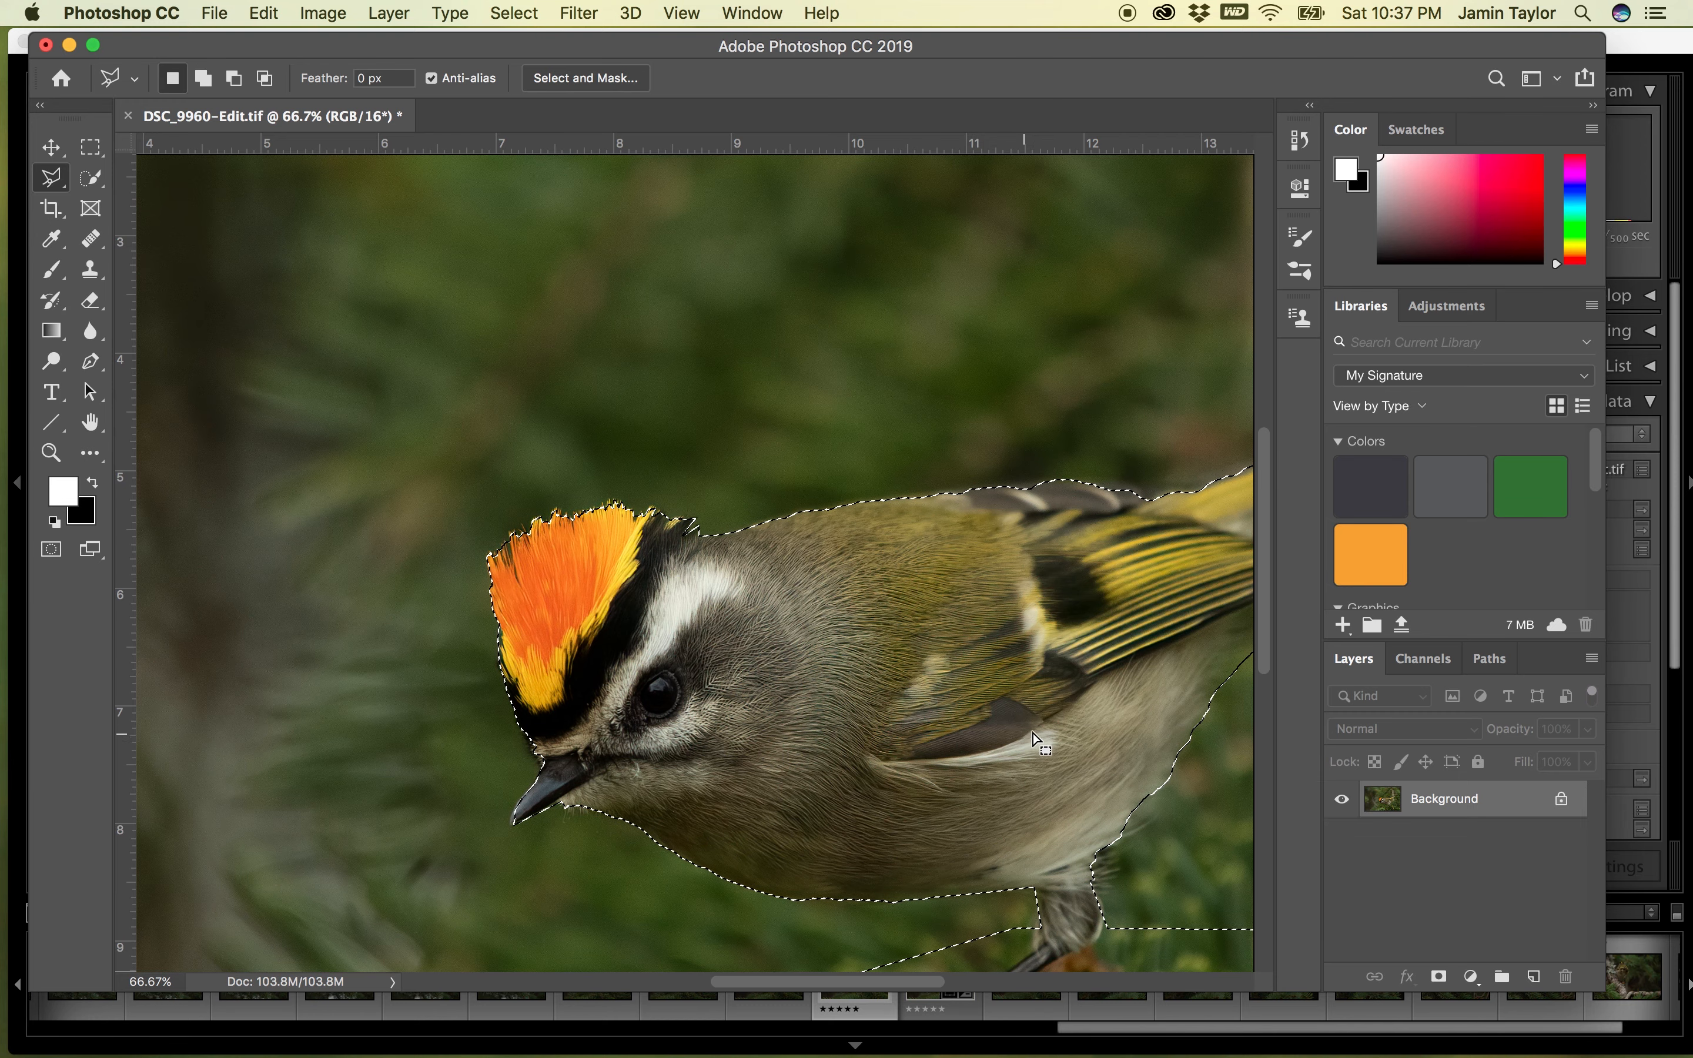
- Add the missing sliver where the beak meets the forehead to the selection
{"action": "left_click_drag", "start_coordinate": [1032, 731], "coordinate": [826, 742]}
{"action": "key", "text": "super+r"}
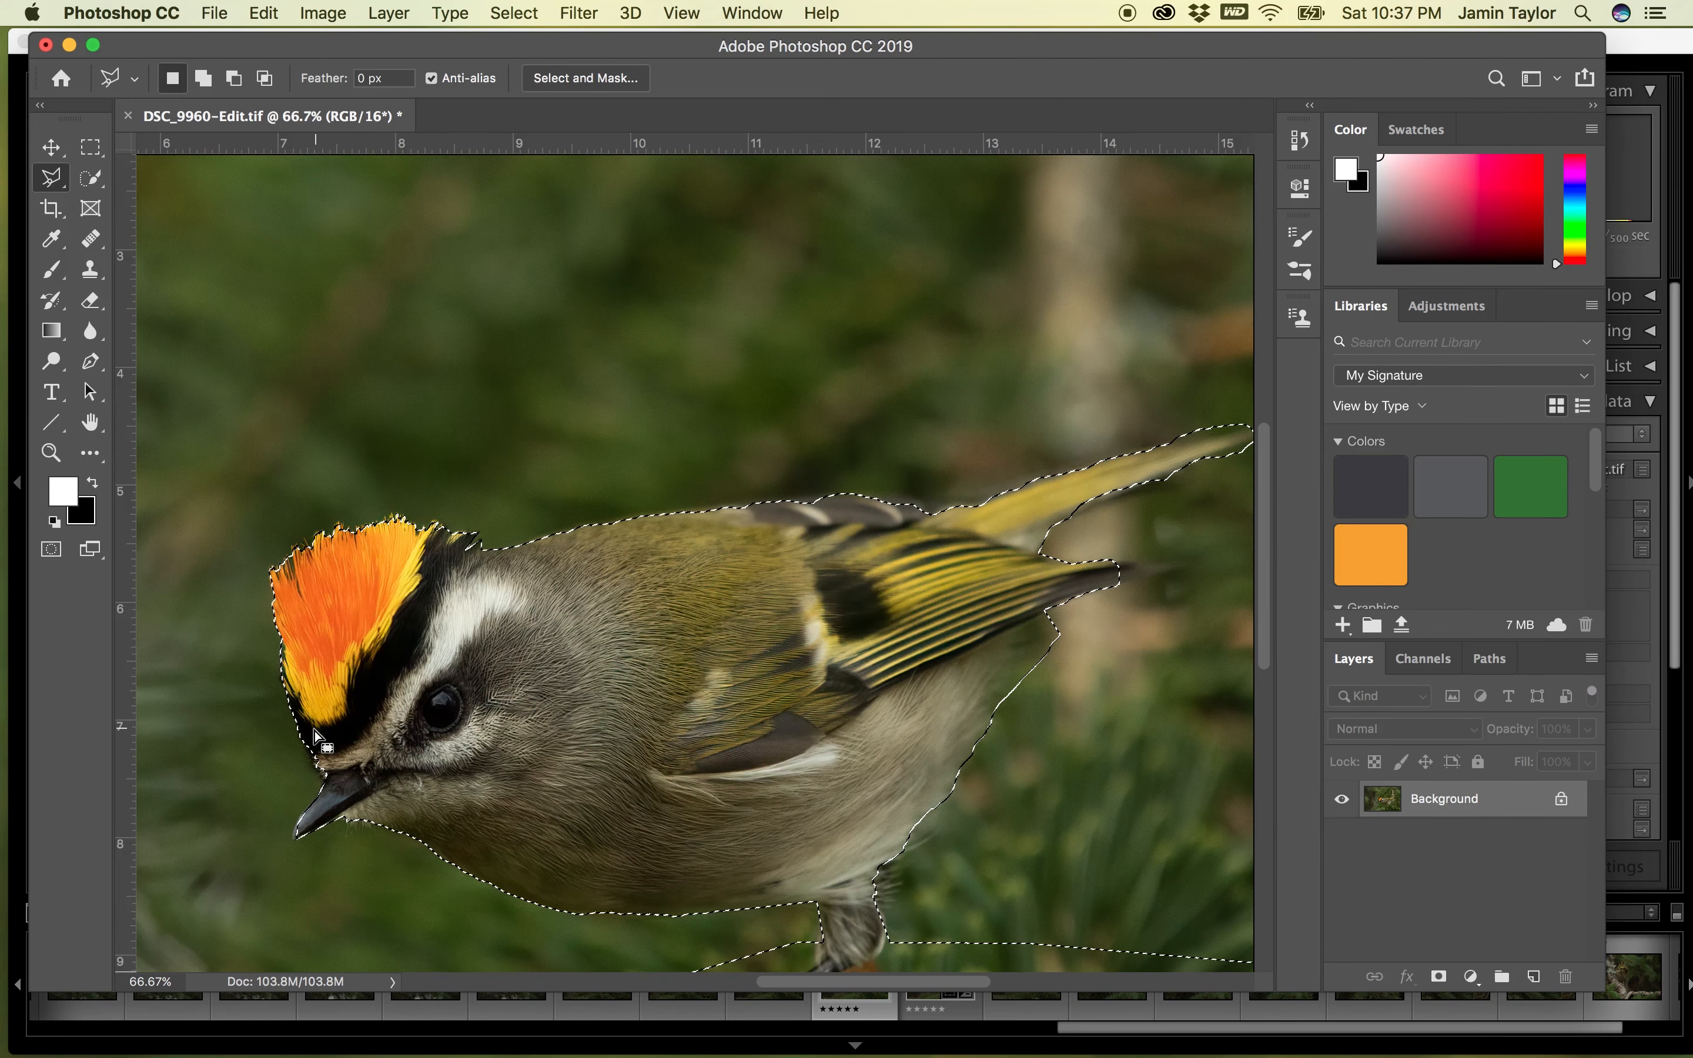
{"action": "key", "text": "shift"}
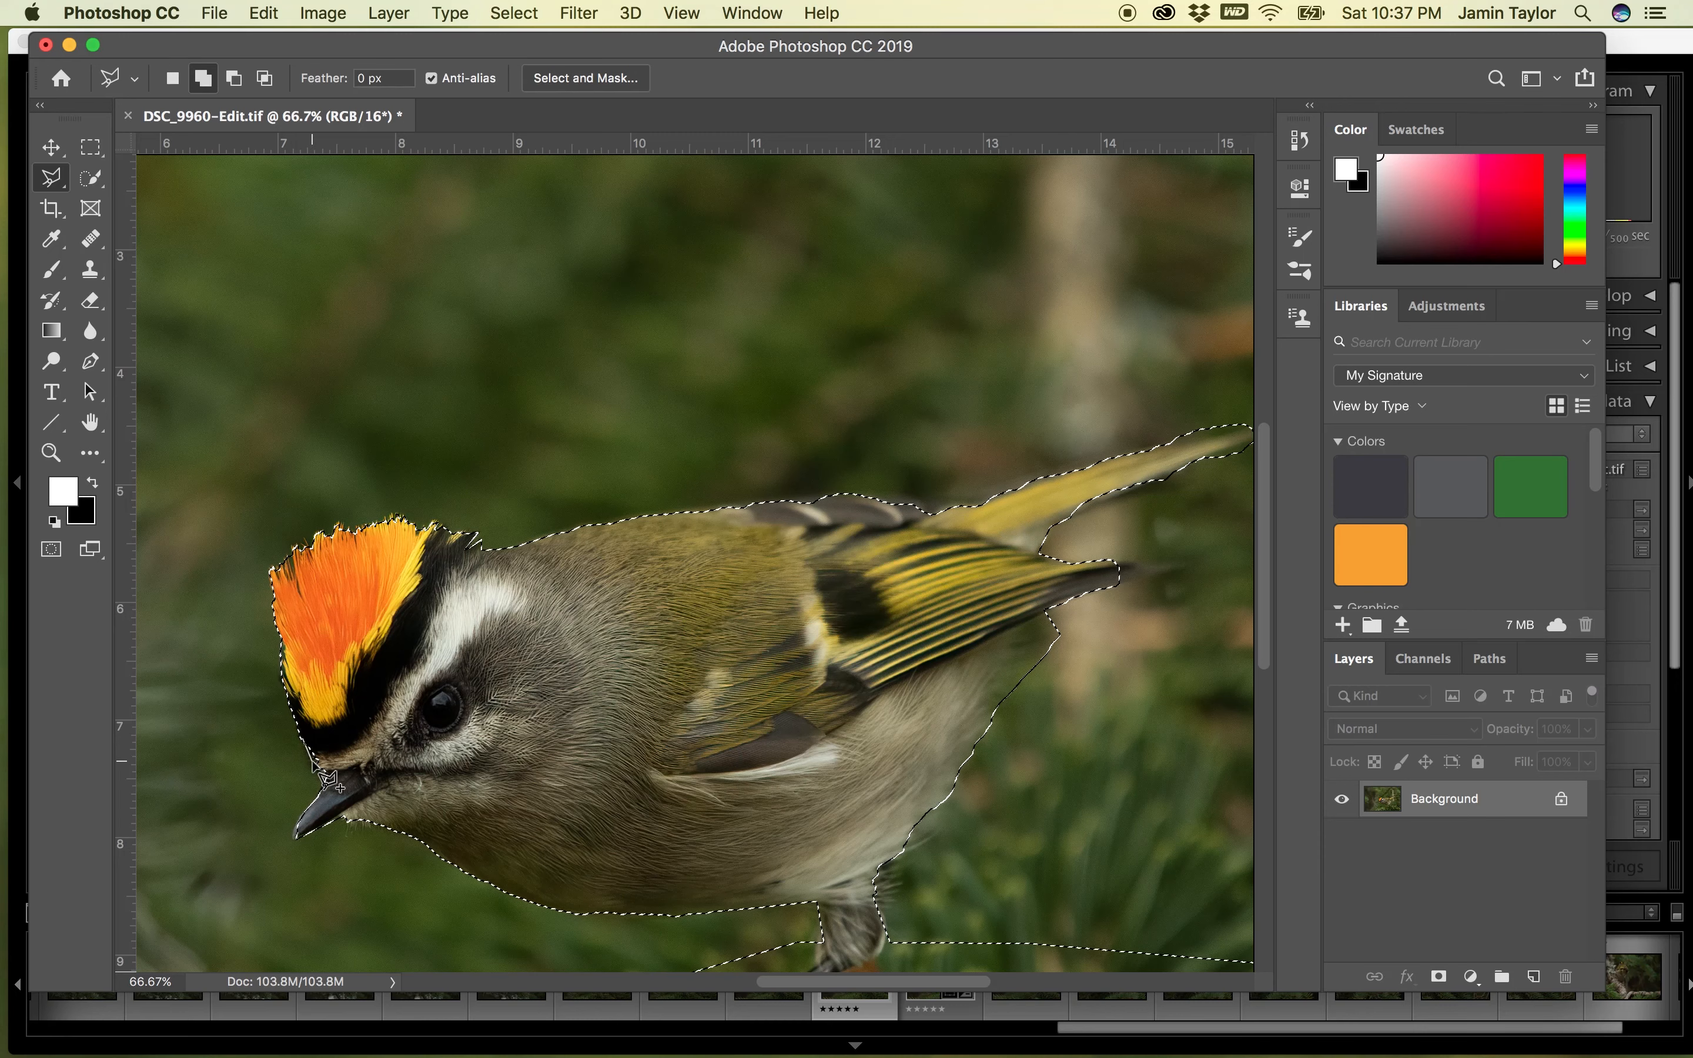
{"action": "left_click", "coordinate": [314, 765]}
{"action": "left_click", "coordinate": [328, 788]}
- Subtract the strip of background beneath the tail along the bird's rear belly from the selection
{"action": "key", "text": "super+d"}
{"action": "key", "text": "super+minus"}
{"action": "key", "text": "super+minus"}
{"action": "key", "text": "super+shift+d"}
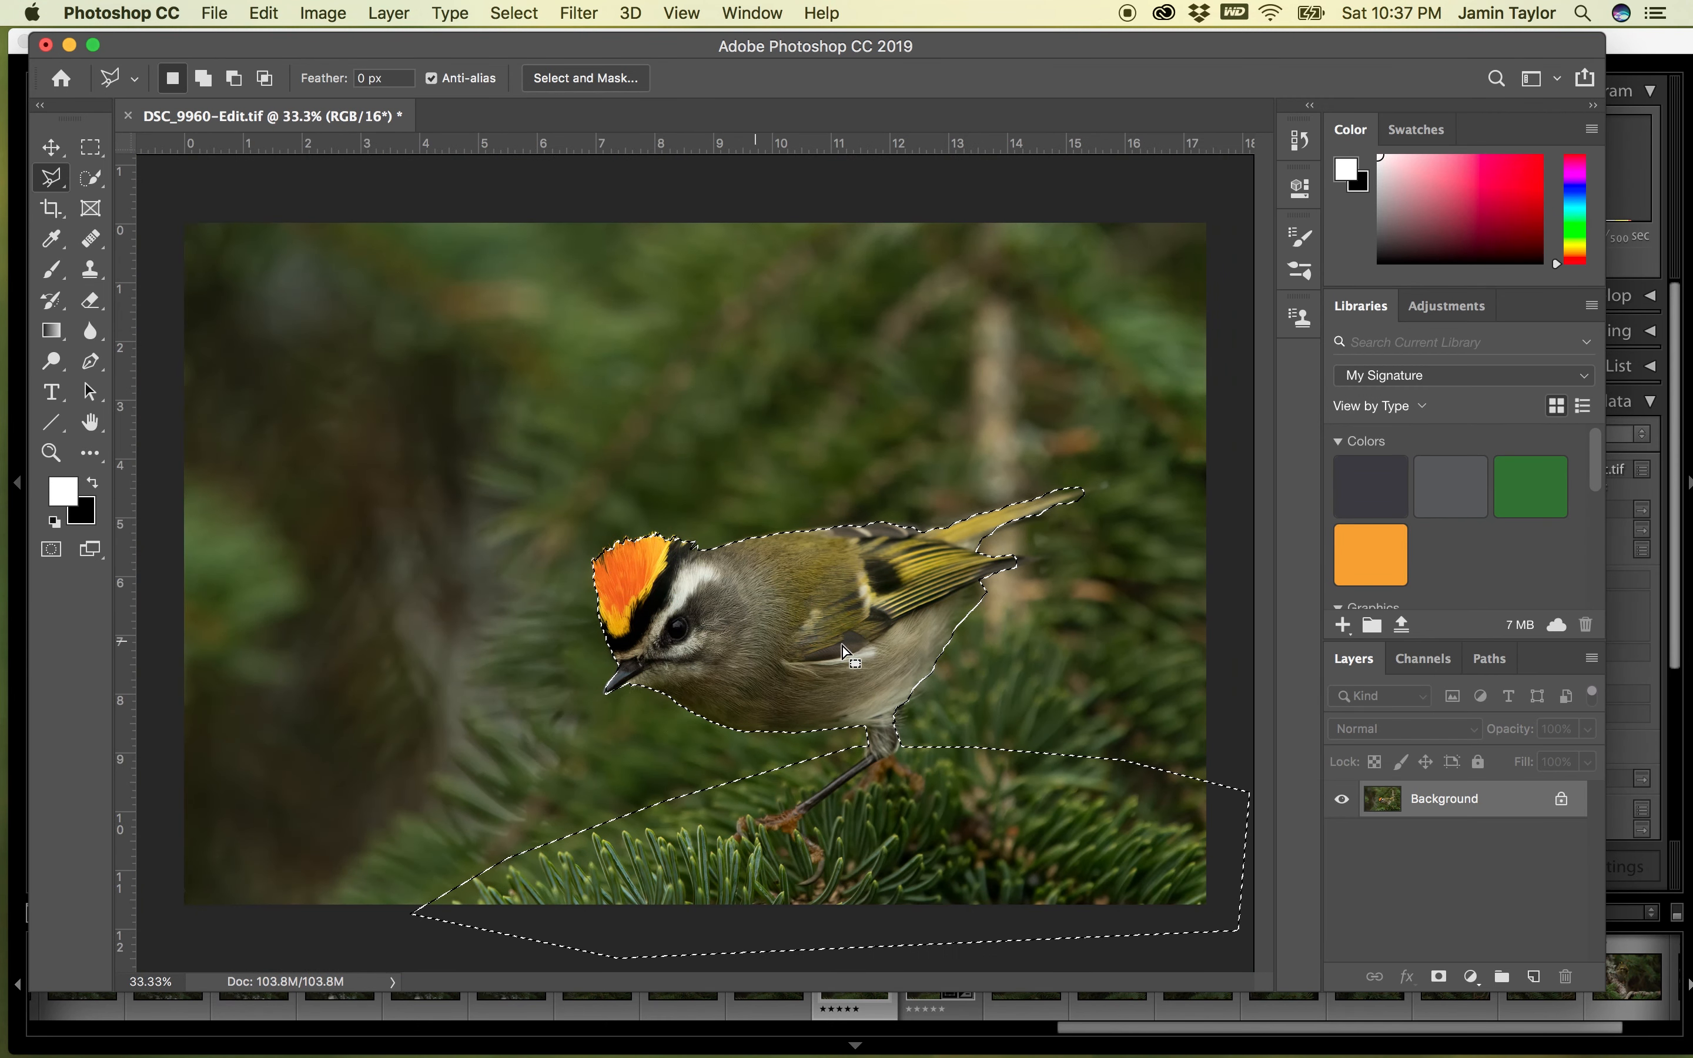
{"action": "key", "text": "alt"}
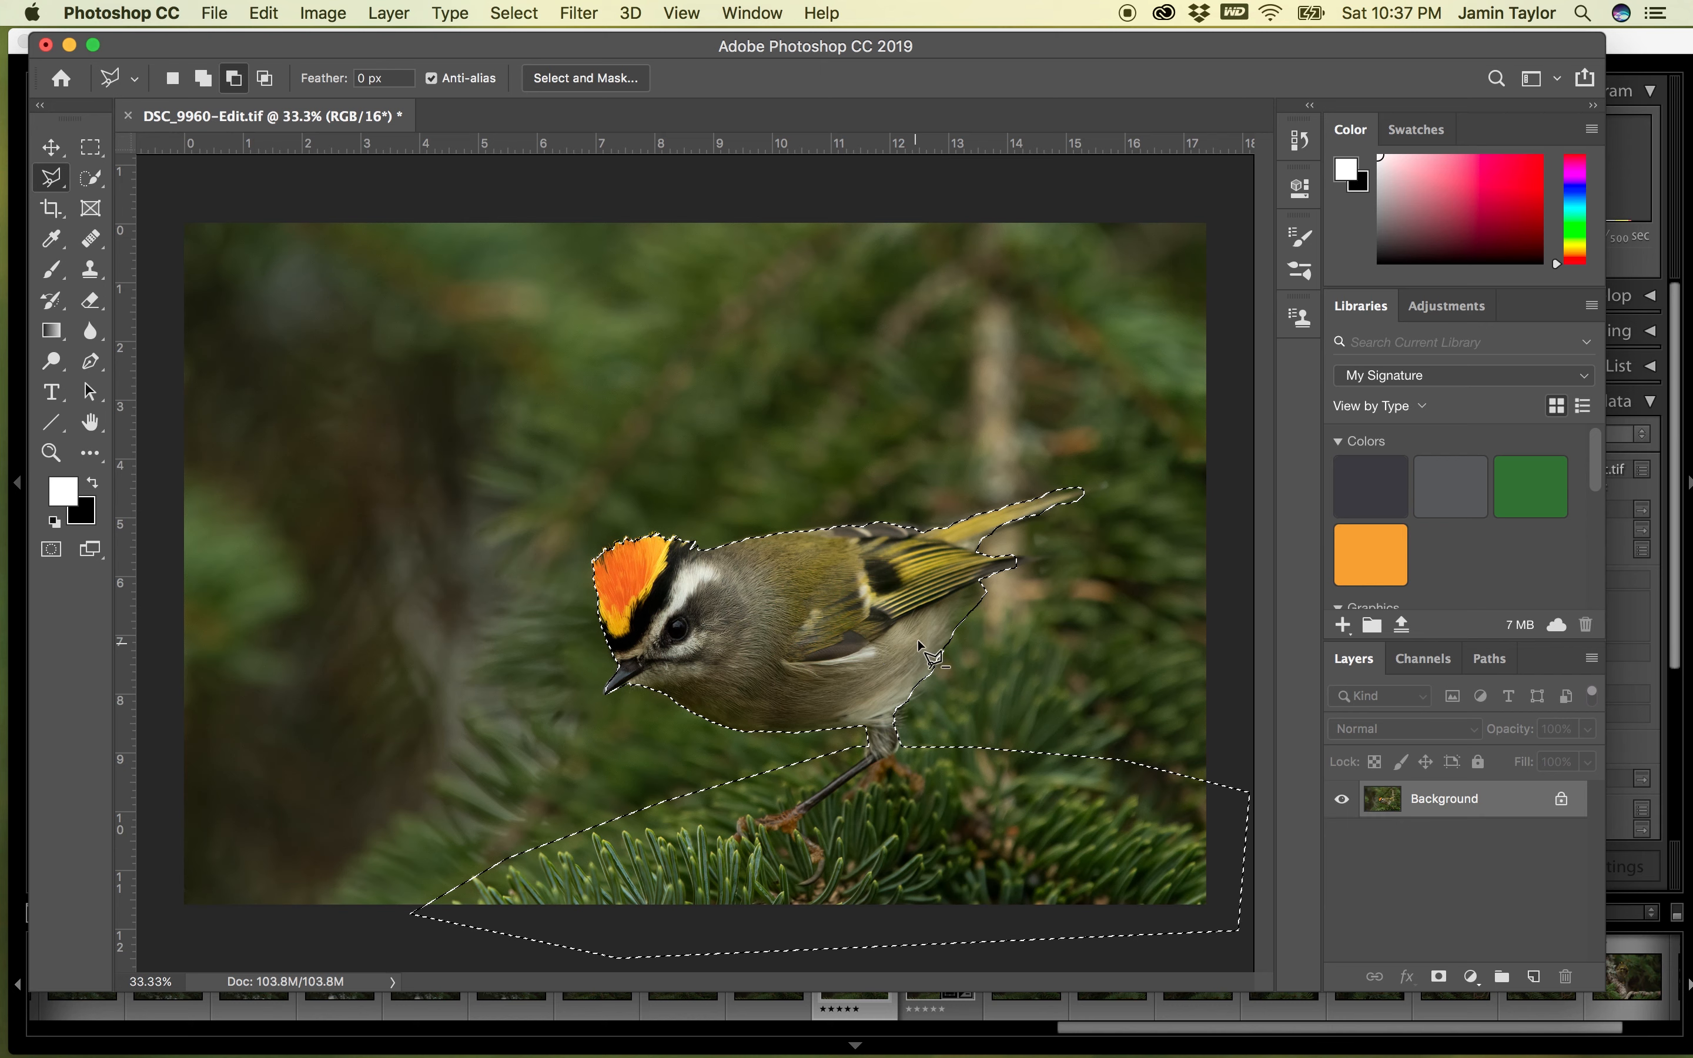
{"action": "left_click", "coordinate": [982, 580]}
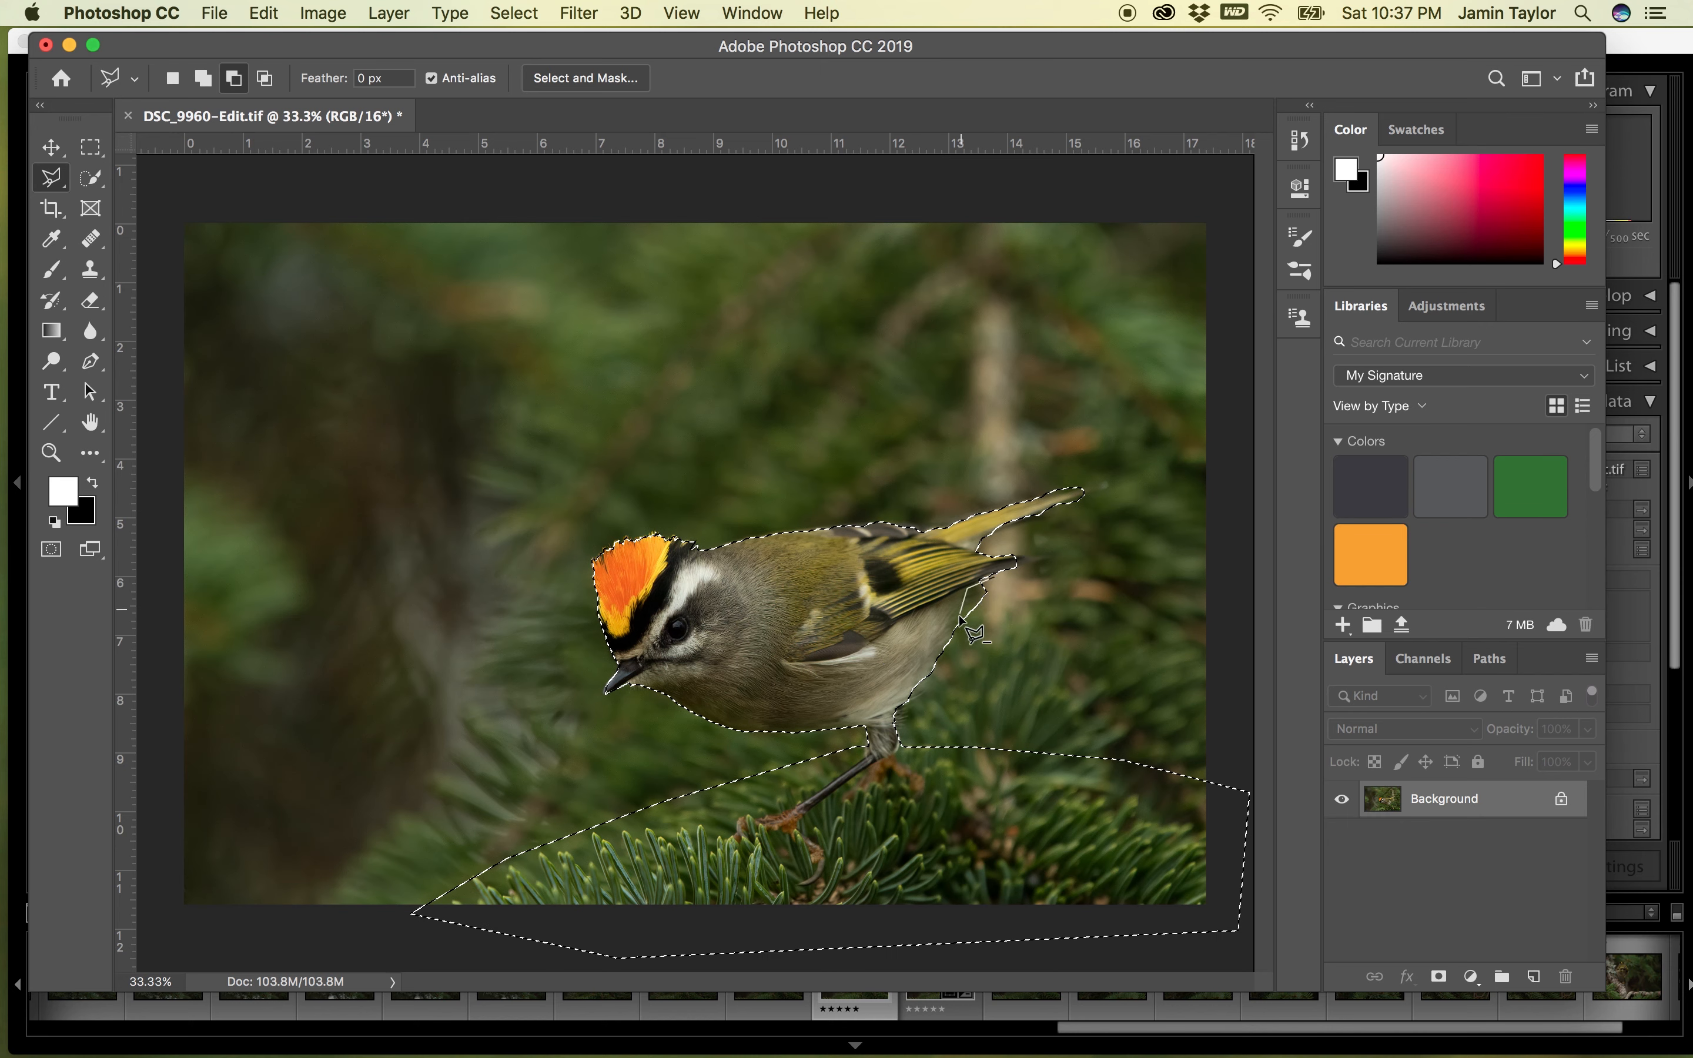
{"action": "left_click", "coordinate": [953, 641]}
{"action": "left_click", "coordinate": [997, 580]}
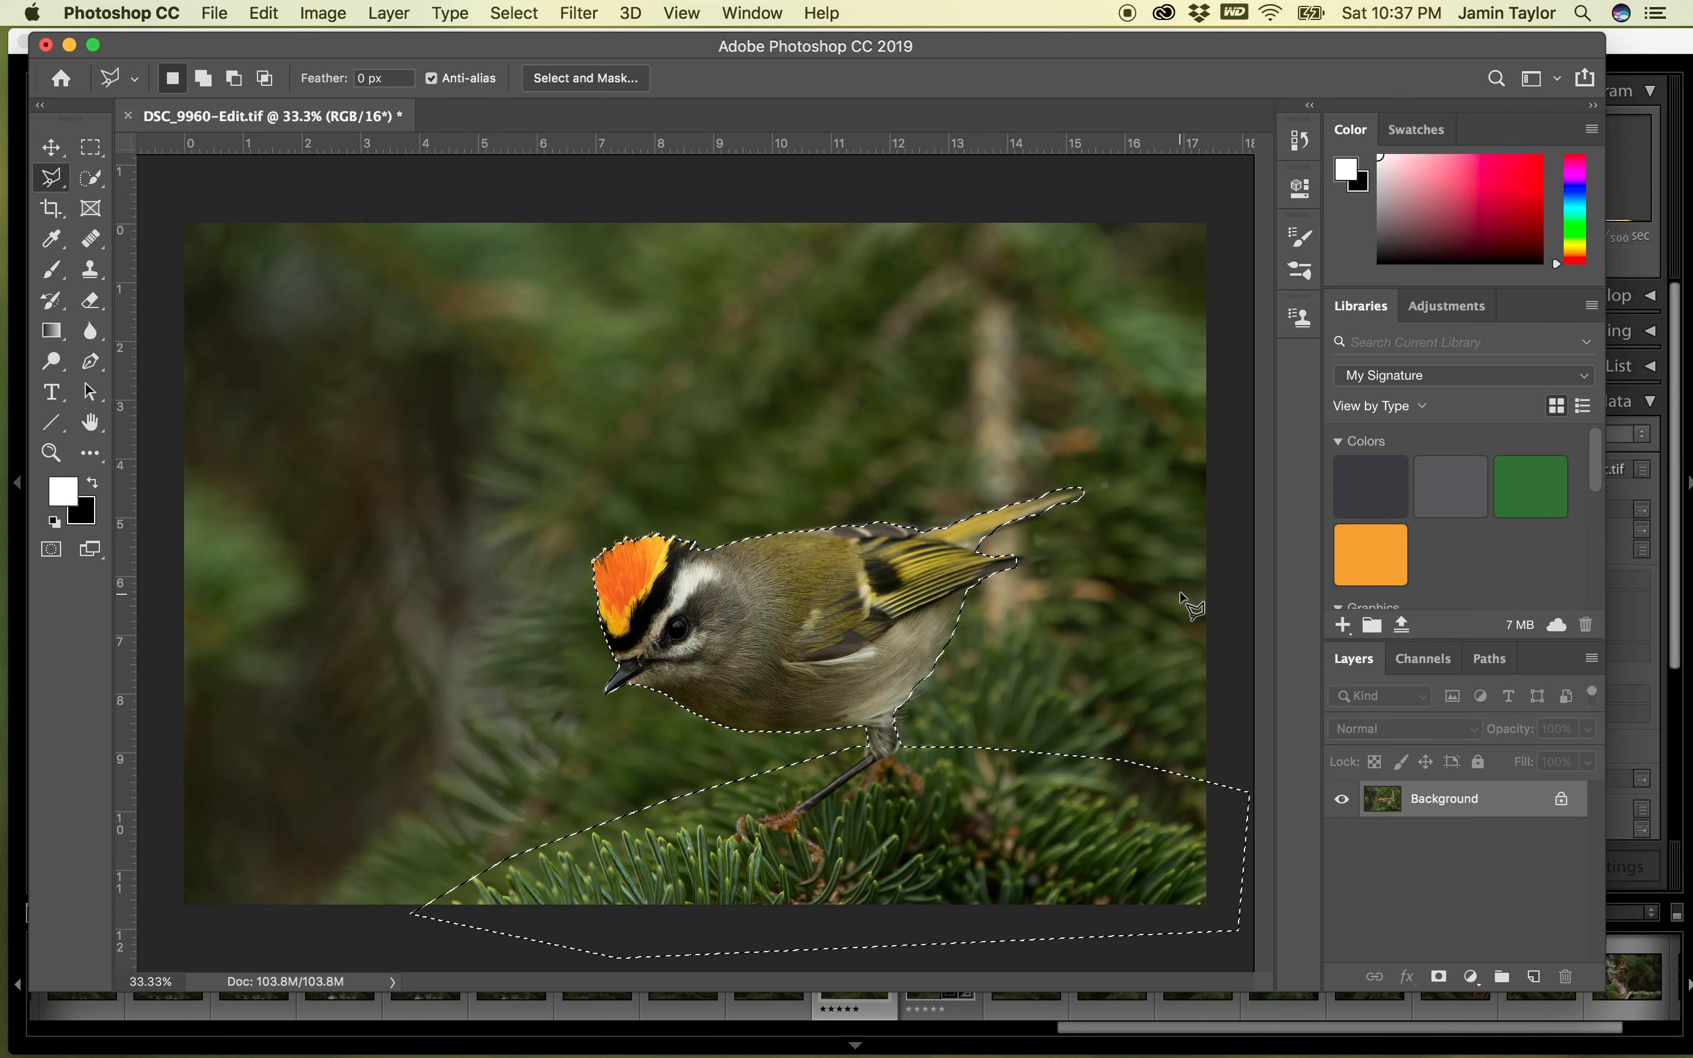
- Switch the selection to Quick Mask and soften its edges along the tail, head and back using the Blur tool at size 250
{"action": "key", "text": "q"}
{"action": "key", "text": "x"}
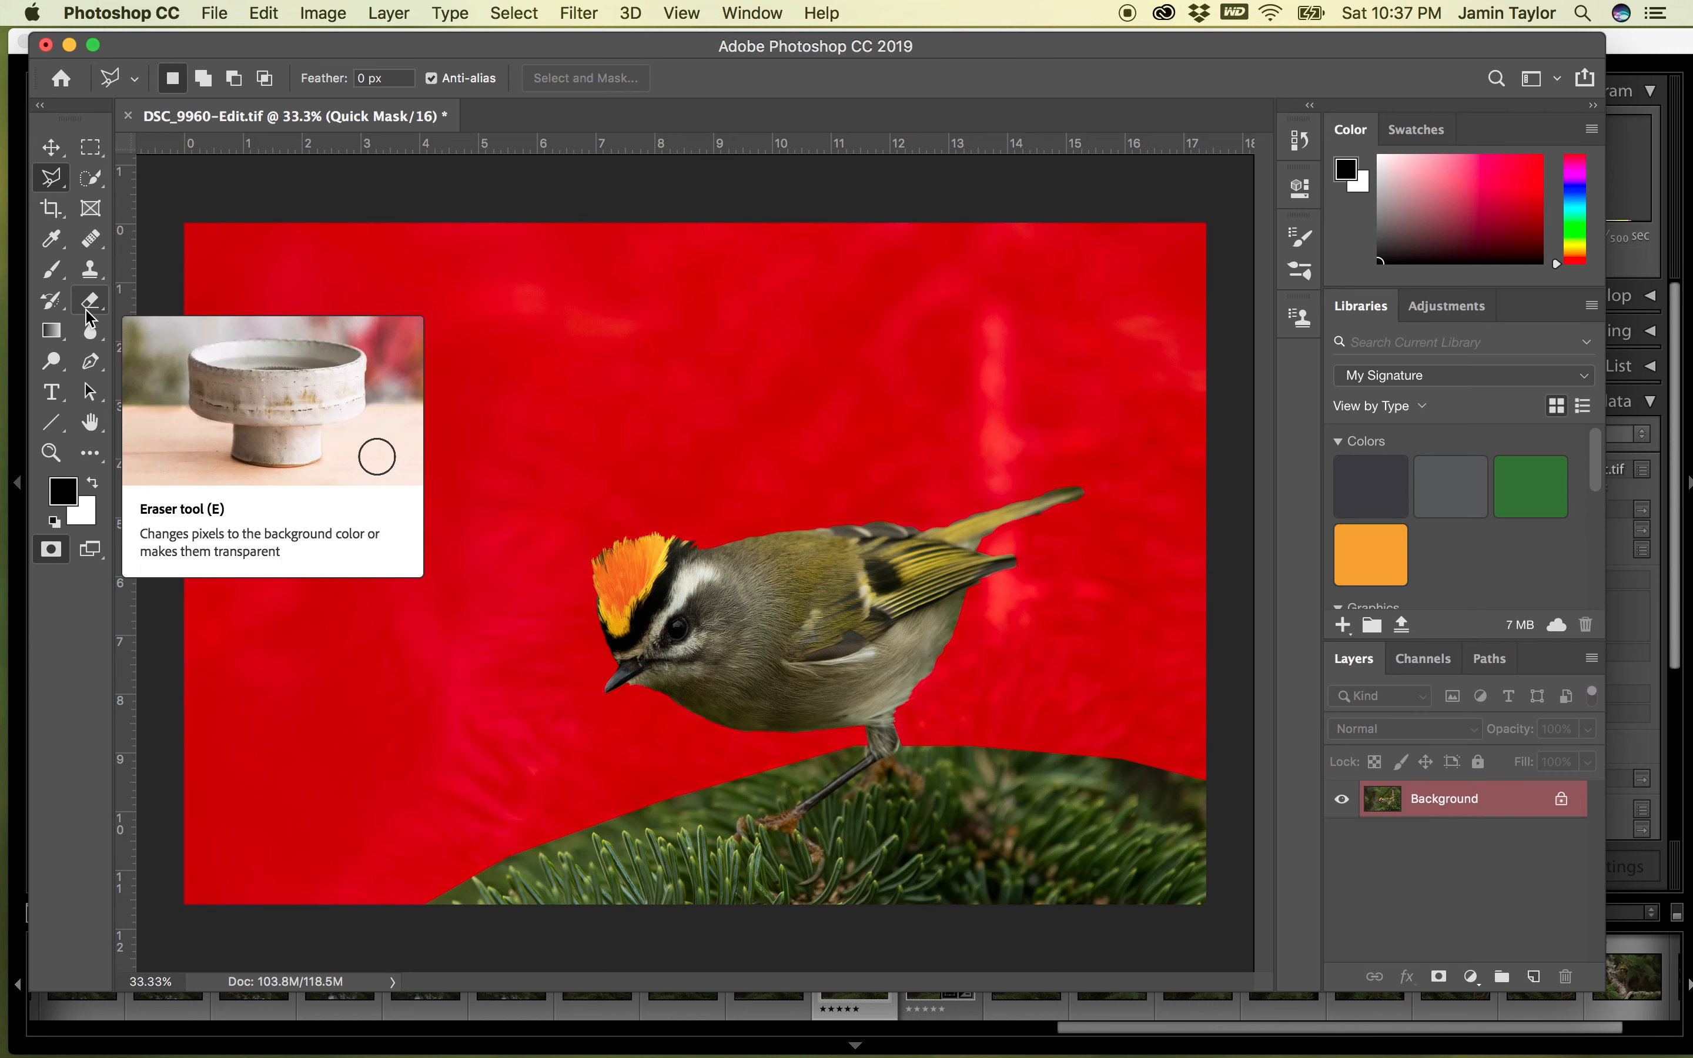
{"action": "left_click", "coordinate": [91, 341]}
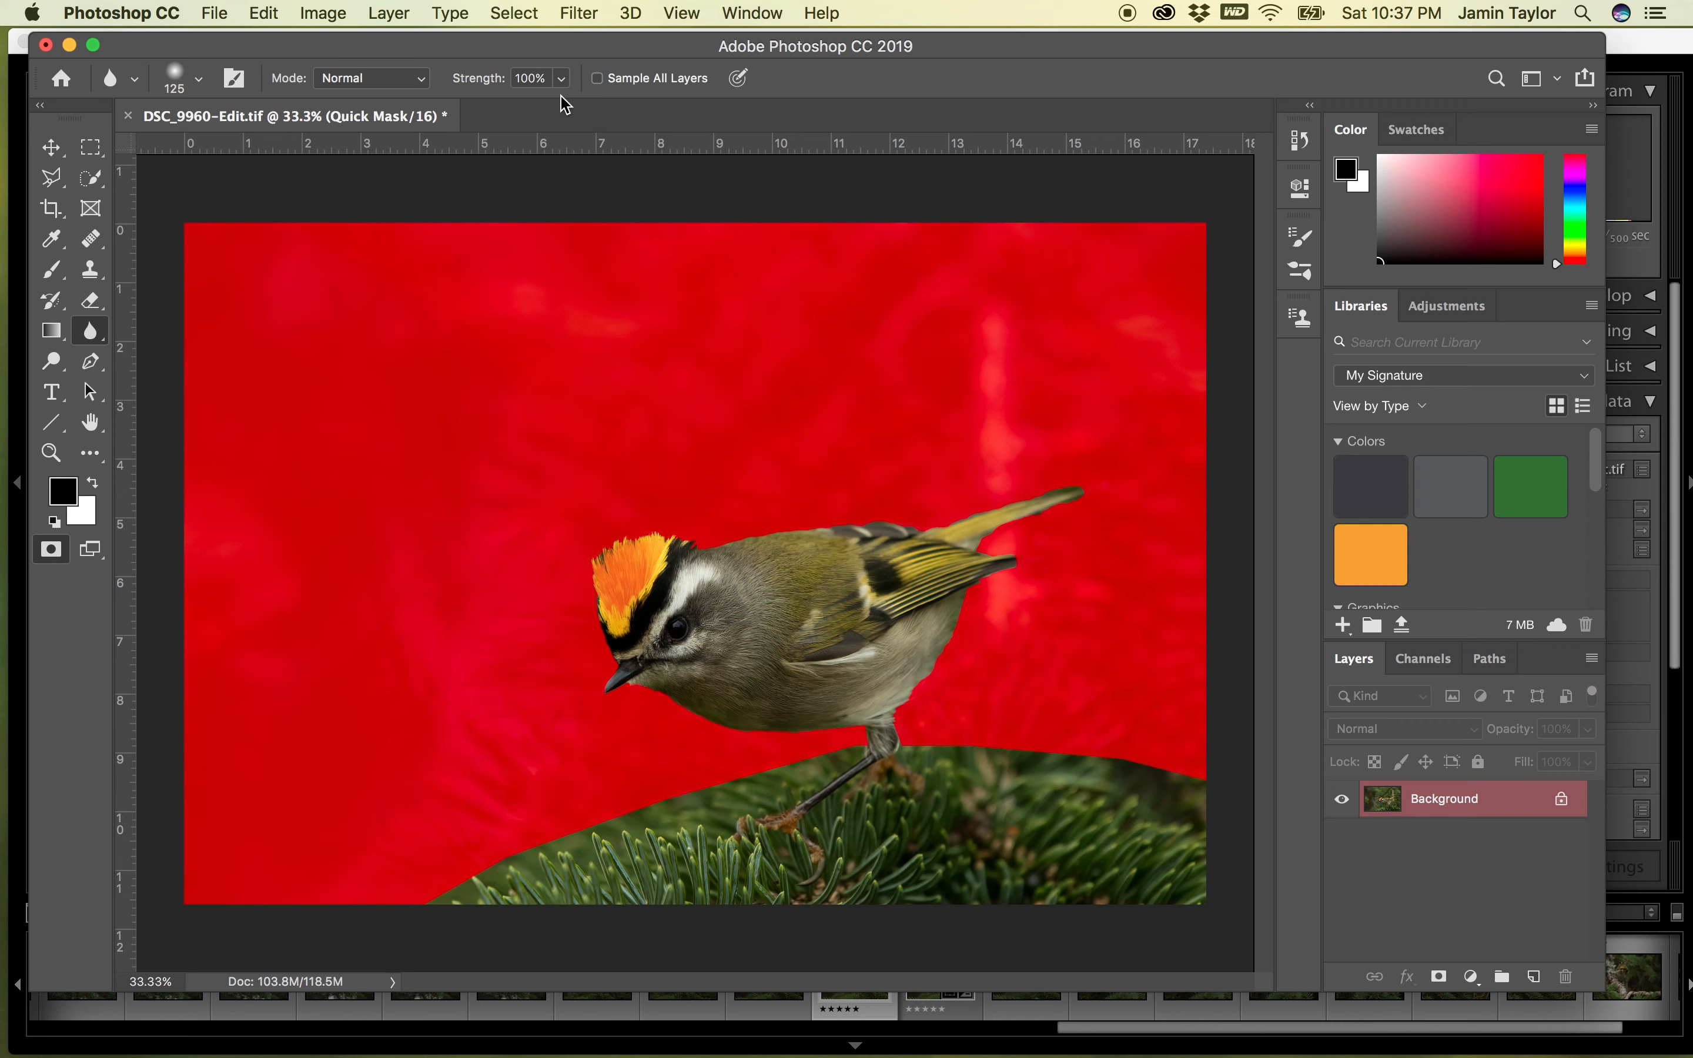
{"action": "key", "text": "bracketright"}
{"action": "key", "text": "bracketright"}
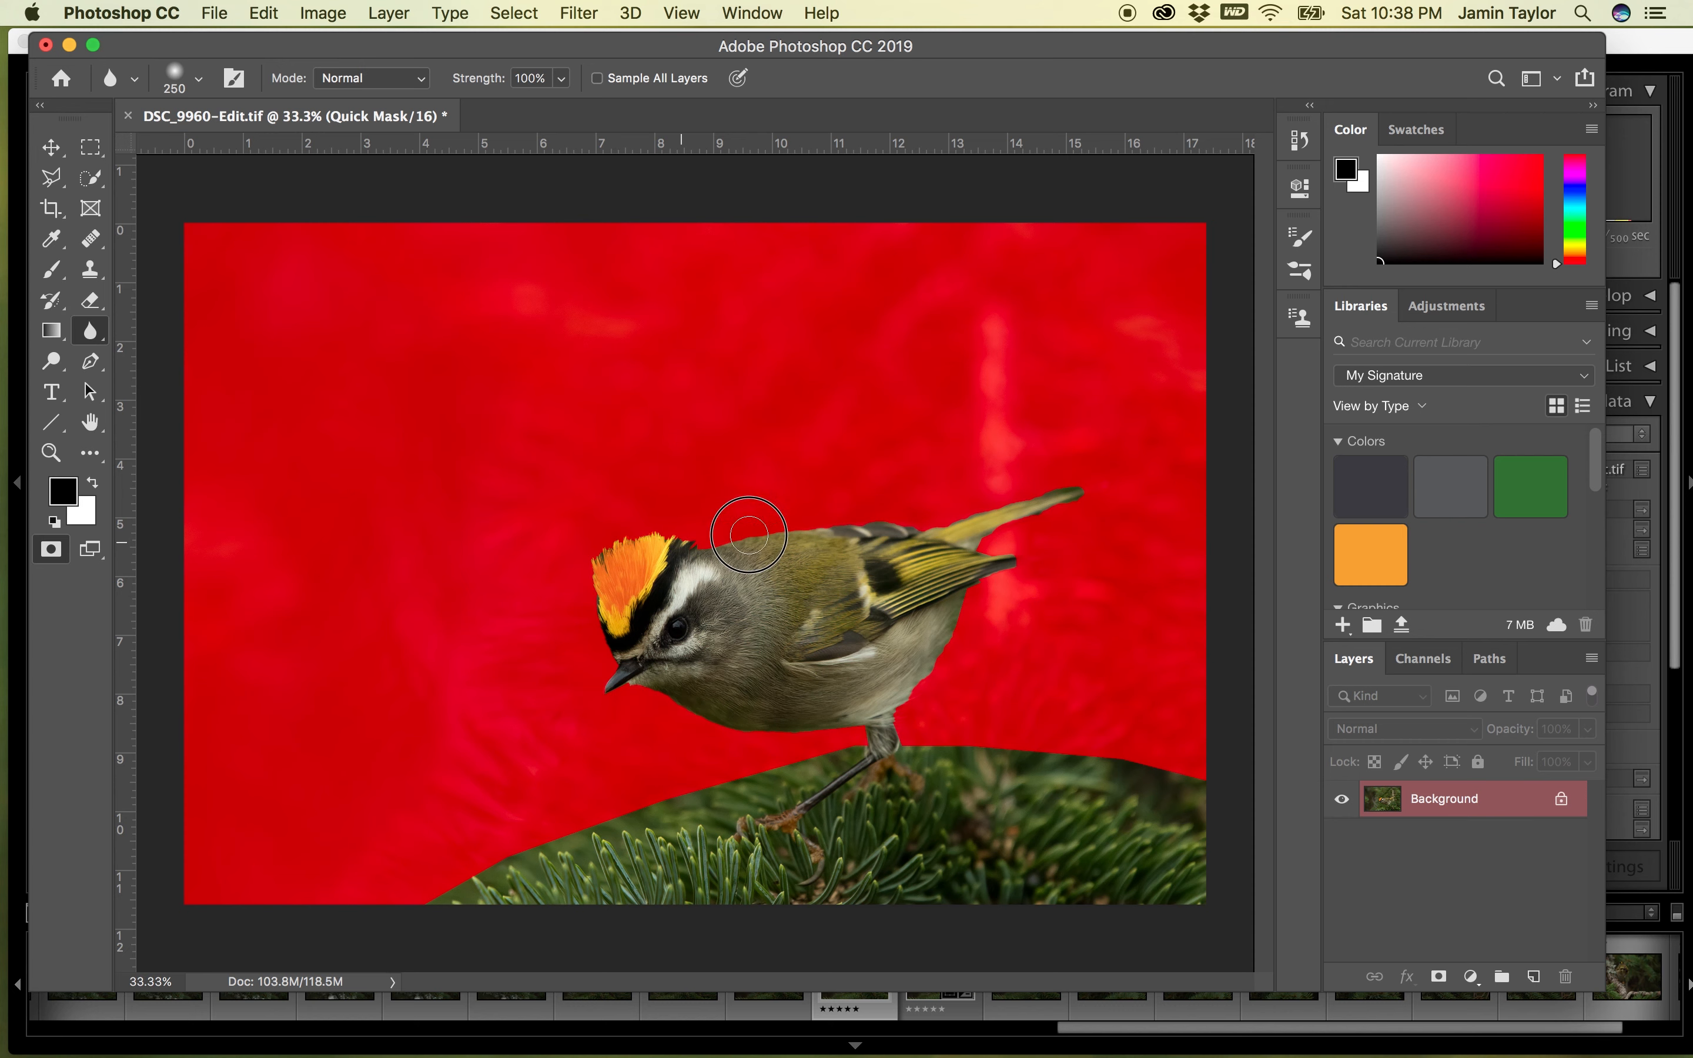
{"action": "left_click_drag", "start_coordinate": [1026, 506], "coordinate": [1014, 514]}
{"action": "mouse_move", "coordinate": [994, 512]}
{"action": "left_mouse_down"}
{"action": "mouse_move", "coordinate": [949, 513]}
{"action": "mouse_move", "coordinate": [1074, 499]}
{"action": "left_mouse_up"}
{"action": "mouse_move", "coordinate": [585, 651]}
{"action": "left_mouse_down"}
{"action": "mouse_move", "coordinate": [618, 665]}
{"action": "mouse_move", "coordinate": [609, 639]}
{"action": "mouse_move", "coordinate": [597, 665]}
{"action": "mouse_move", "coordinate": [614, 662]}
{"action": "mouse_move", "coordinate": [606, 534]}
{"action": "mouse_move", "coordinate": [718, 537]}
{"action": "mouse_move", "coordinate": [881, 503]}
{"action": "mouse_move", "coordinate": [718, 515]}
{"action": "mouse_move", "coordinate": [878, 478]}
{"action": "left_mouse_up"}
- Paint black on the mask at 100% opacity with the Brush tool, covering the background along the branch's upper edge and beside the leg
{"action": "left_click", "coordinate": [51, 270]}
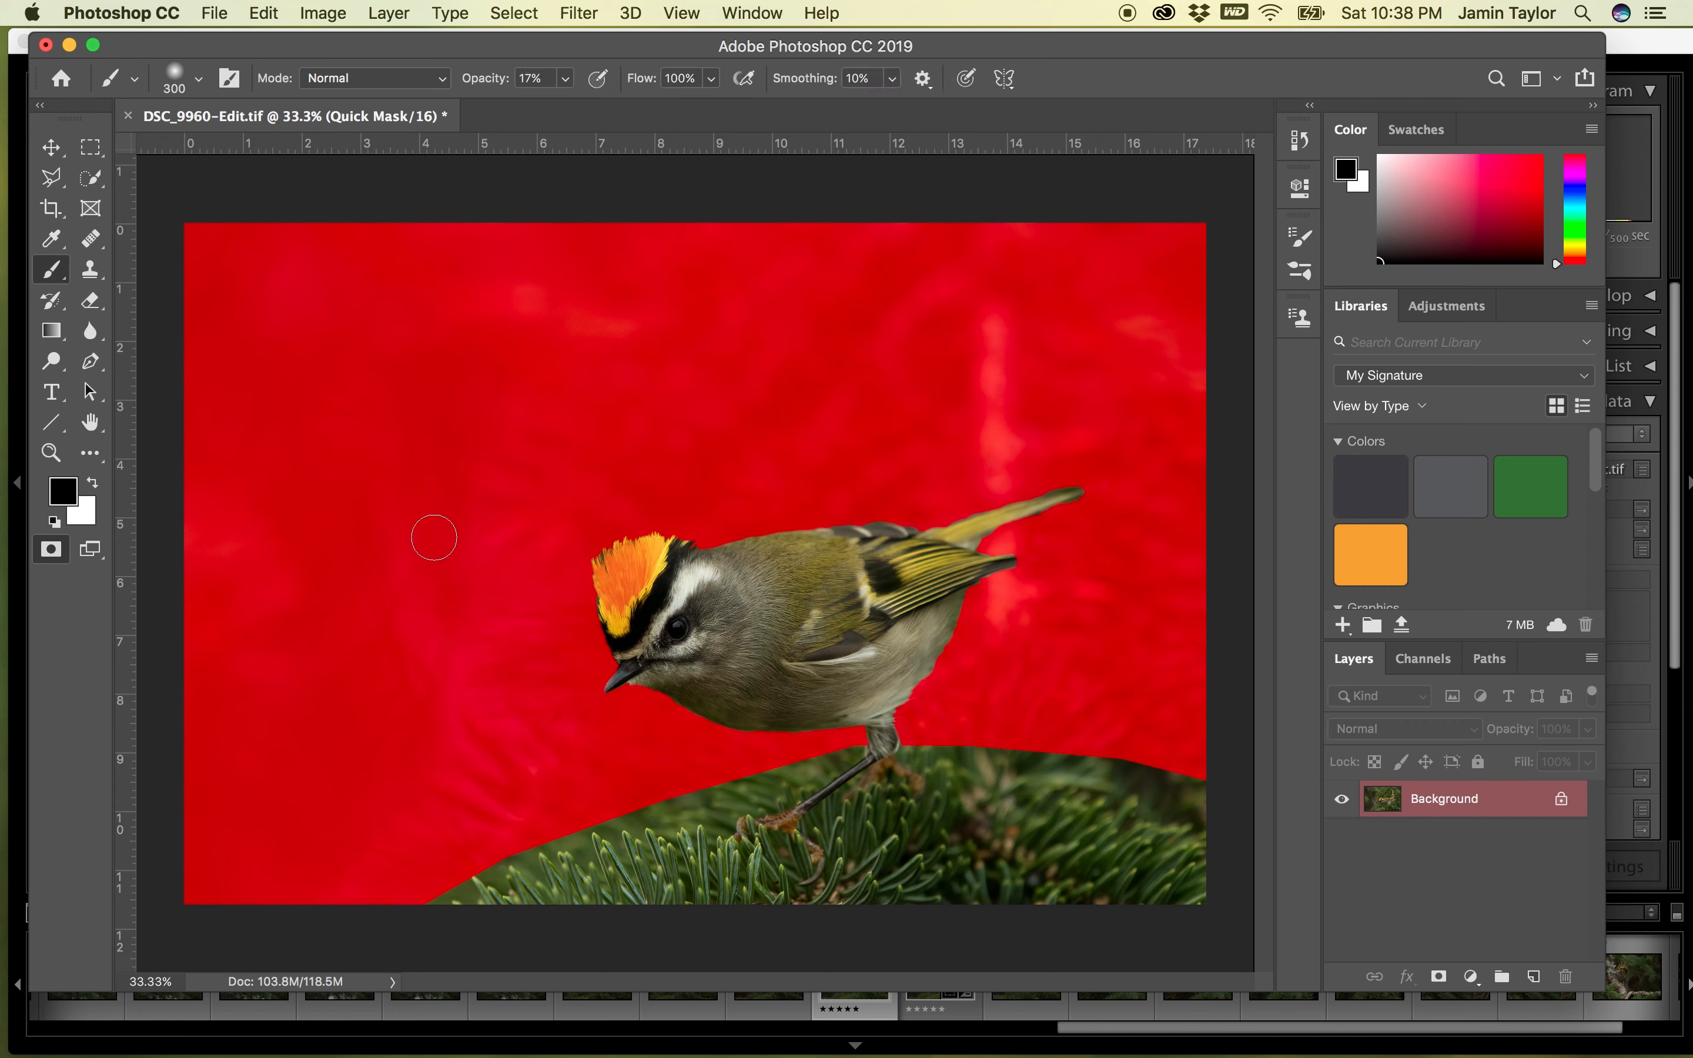
{"action": "left_click_drag", "start_coordinate": [438, 896], "coordinate": [567, 805]}
{"action": "left_click", "coordinate": [566, 78]}
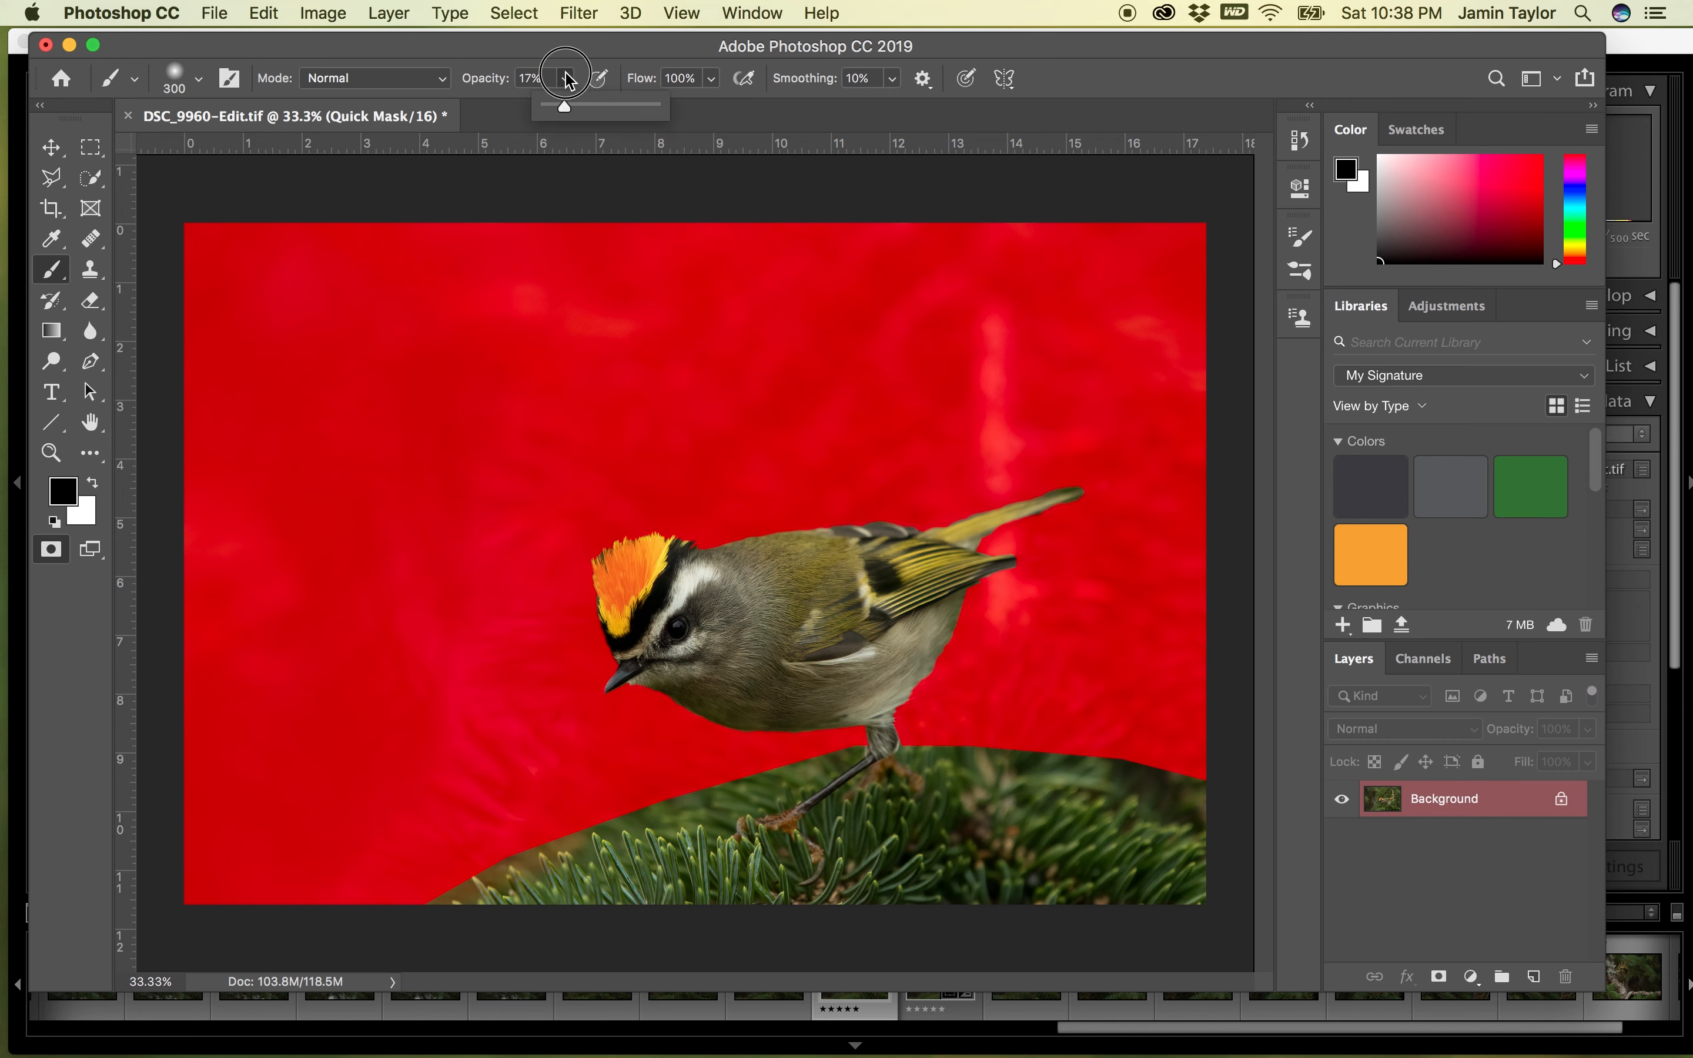
{"action": "left_click_drag", "start_coordinate": [566, 122], "coordinate": [703, 105]}
{"action": "left_click", "coordinate": [922, 734]}
{"action": "mouse_move", "coordinate": [922, 735]}
{"action": "left_mouse_down"}
{"action": "mouse_move", "coordinate": [1211, 784]}
{"action": "mouse_move", "coordinate": [1076, 747]}
{"action": "mouse_move", "coordinate": [1246, 807]}
{"action": "mouse_move", "coordinate": [1055, 755]}
{"action": "mouse_move", "coordinate": [832, 741]}
{"action": "mouse_move", "coordinate": [519, 855]}
{"action": "mouse_move", "coordinate": [414, 928]}
{"action": "mouse_move", "coordinate": [468, 861]}
{"action": "mouse_move", "coordinate": [533, 831]}
{"action": "mouse_move", "coordinate": [819, 749]}
{"action": "left_mouse_up"}
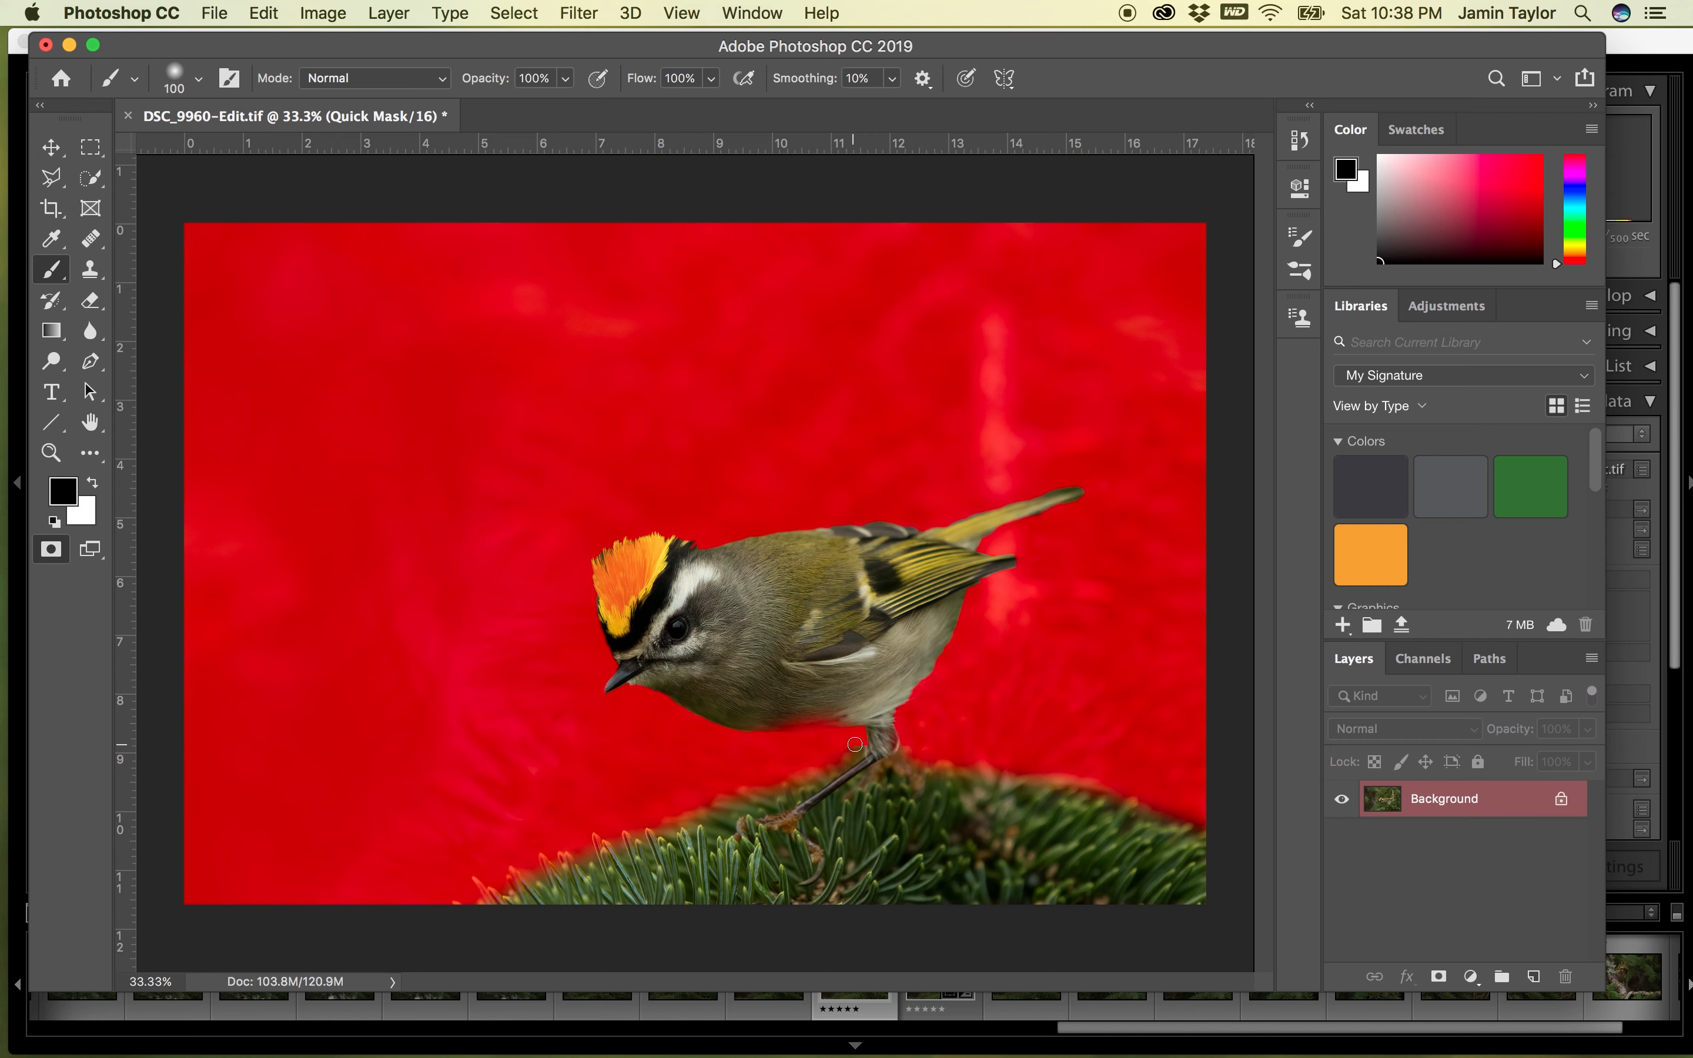
- Mask out the background beside the bird's leg in black, and paint white along its lower belly edge and back
{"action": "mouse_move", "coordinate": [840, 754]}
{"action": "left_mouse_down"}
{"action": "mouse_move", "coordinate": [856, 746]}
{"action": "mouse_move", "coordinate": [786, 764]}
{"action": "left_mouse_up"}
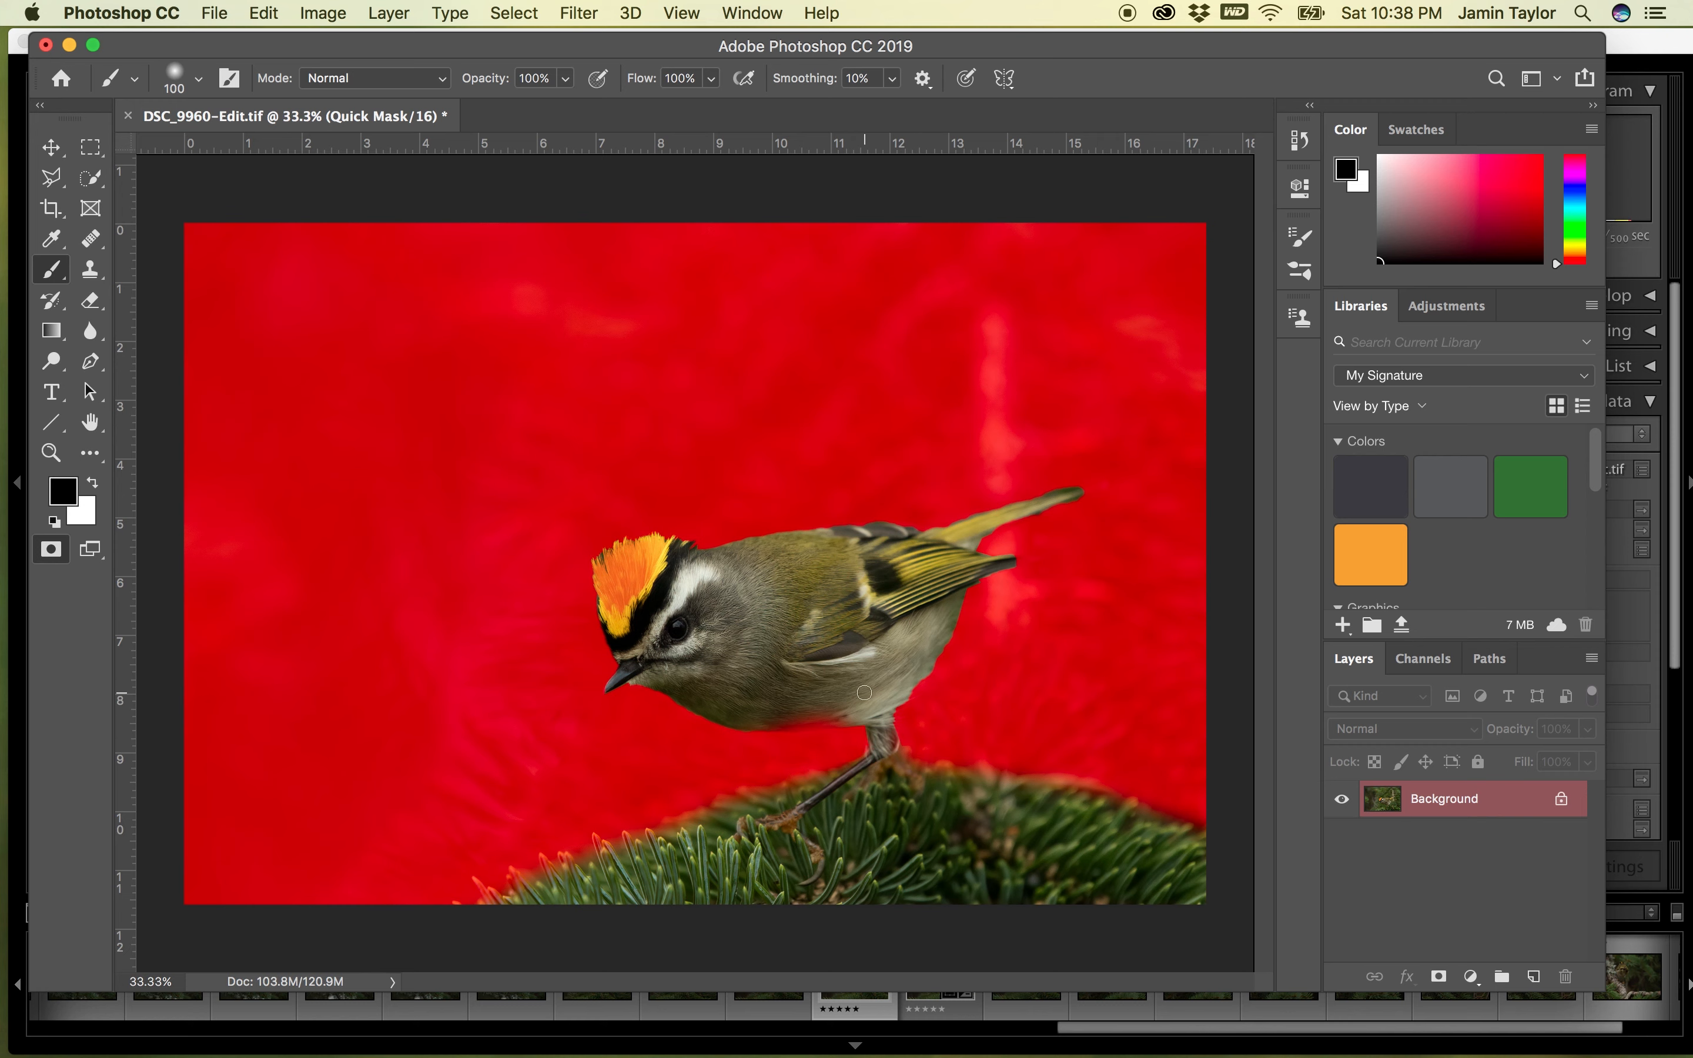
{"action": "key", "text": "x"}
{"action": "key", "text": "x"}
{"action": "key", "text": "x"}
{"action": "mouse_move", "coordinate": [769, 717]}
{"action": "left_mouse_down"}
{"action": "mouse_move", "coordinate": [847, 716]}
{"action": "mouse_move", "coordinate": [780, 721]}
{"action": "mouse_move", "coordinate": [833, 719]}
{"action": "left_mouse_up"}
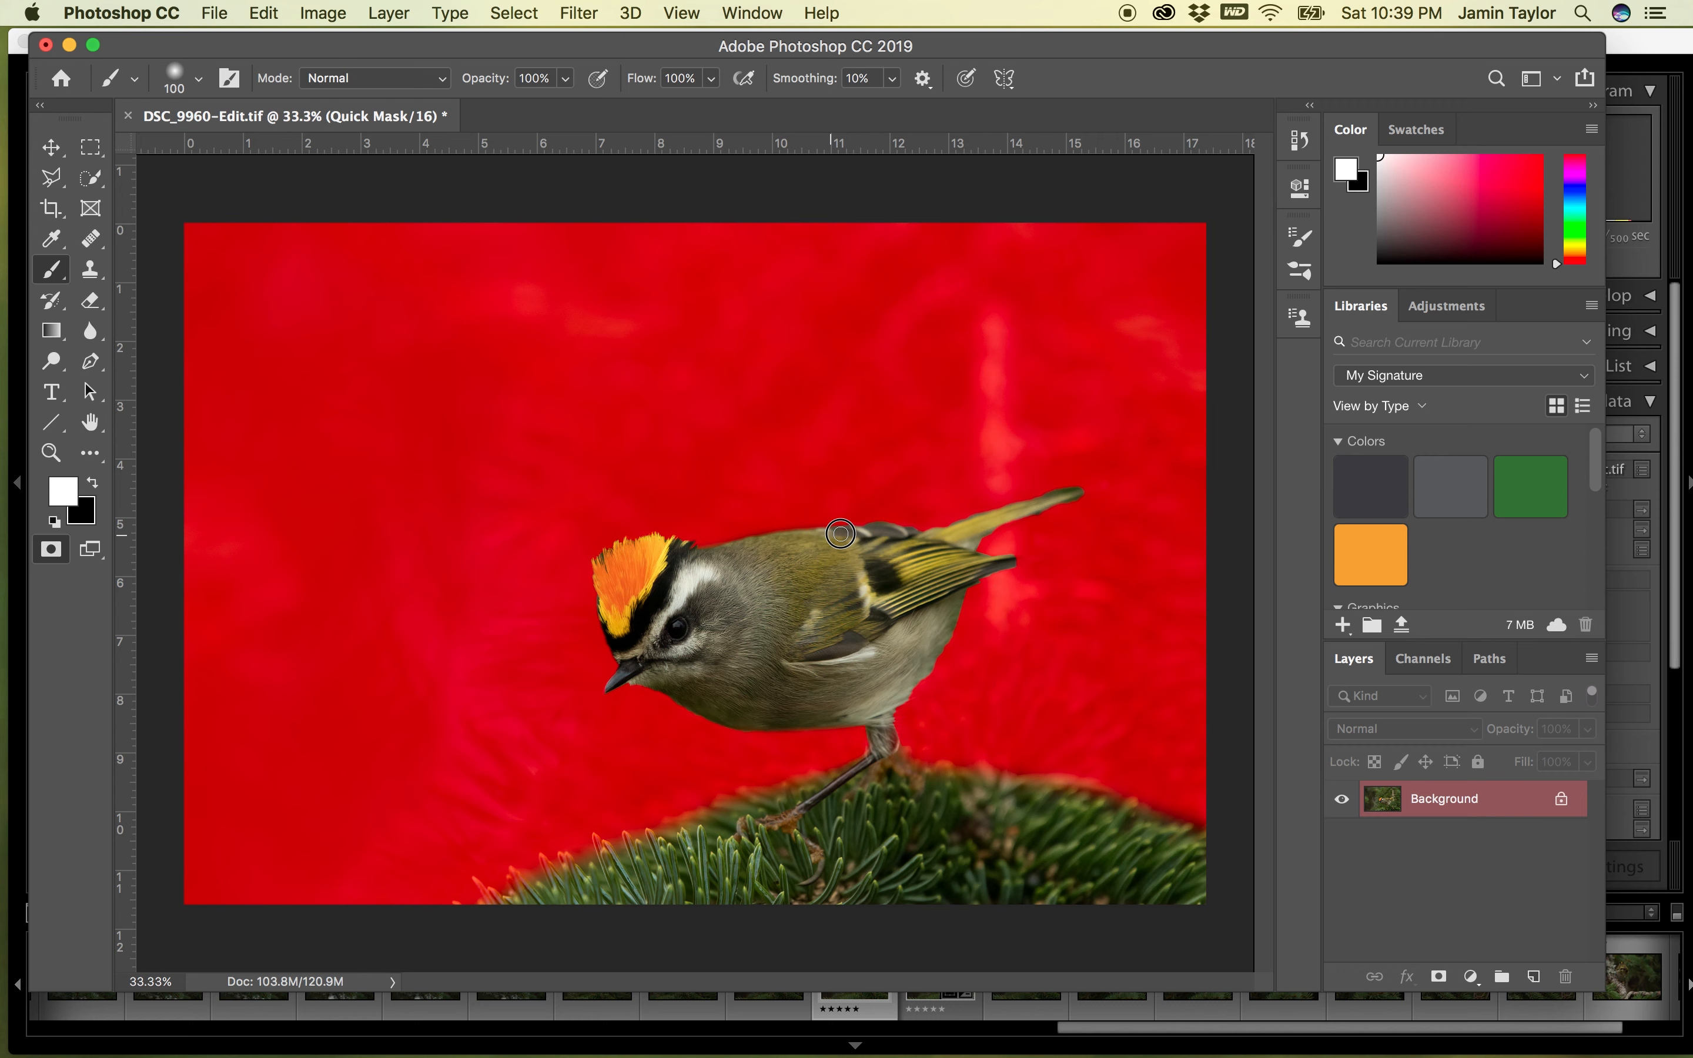
{"action": "mouse_move", "coordinate": [900, 535]}
{"action": "left_mouse_down"}
{"action": "mouse_move", "coordinate": [1071, 493]}
{"action": "mouse_move", "coordinate": [950, 534]}
{"action": "mouse_move", "coordinate": [985, 527]}
{"action": "mouse_move", "coordinate": [960, 552]}
{"action": "mouse_move", "coordinate": [989, 546]}
{"action": "mouse_move", "coordinate": [1095, 498]}
{"action": "mouse_move", "coordinate": [1093, 481]}
{"action": "mouse_move", "coordinate": [921, 523]}
{"action": "mouse_move", "coordinate": [697, 539]}
{"action": "left_mouse_up"}
- Paint black on the mask over the background along the bird's rear belly, underside and the branch's edge behind the leg
{"action": "key", "text": "x"}
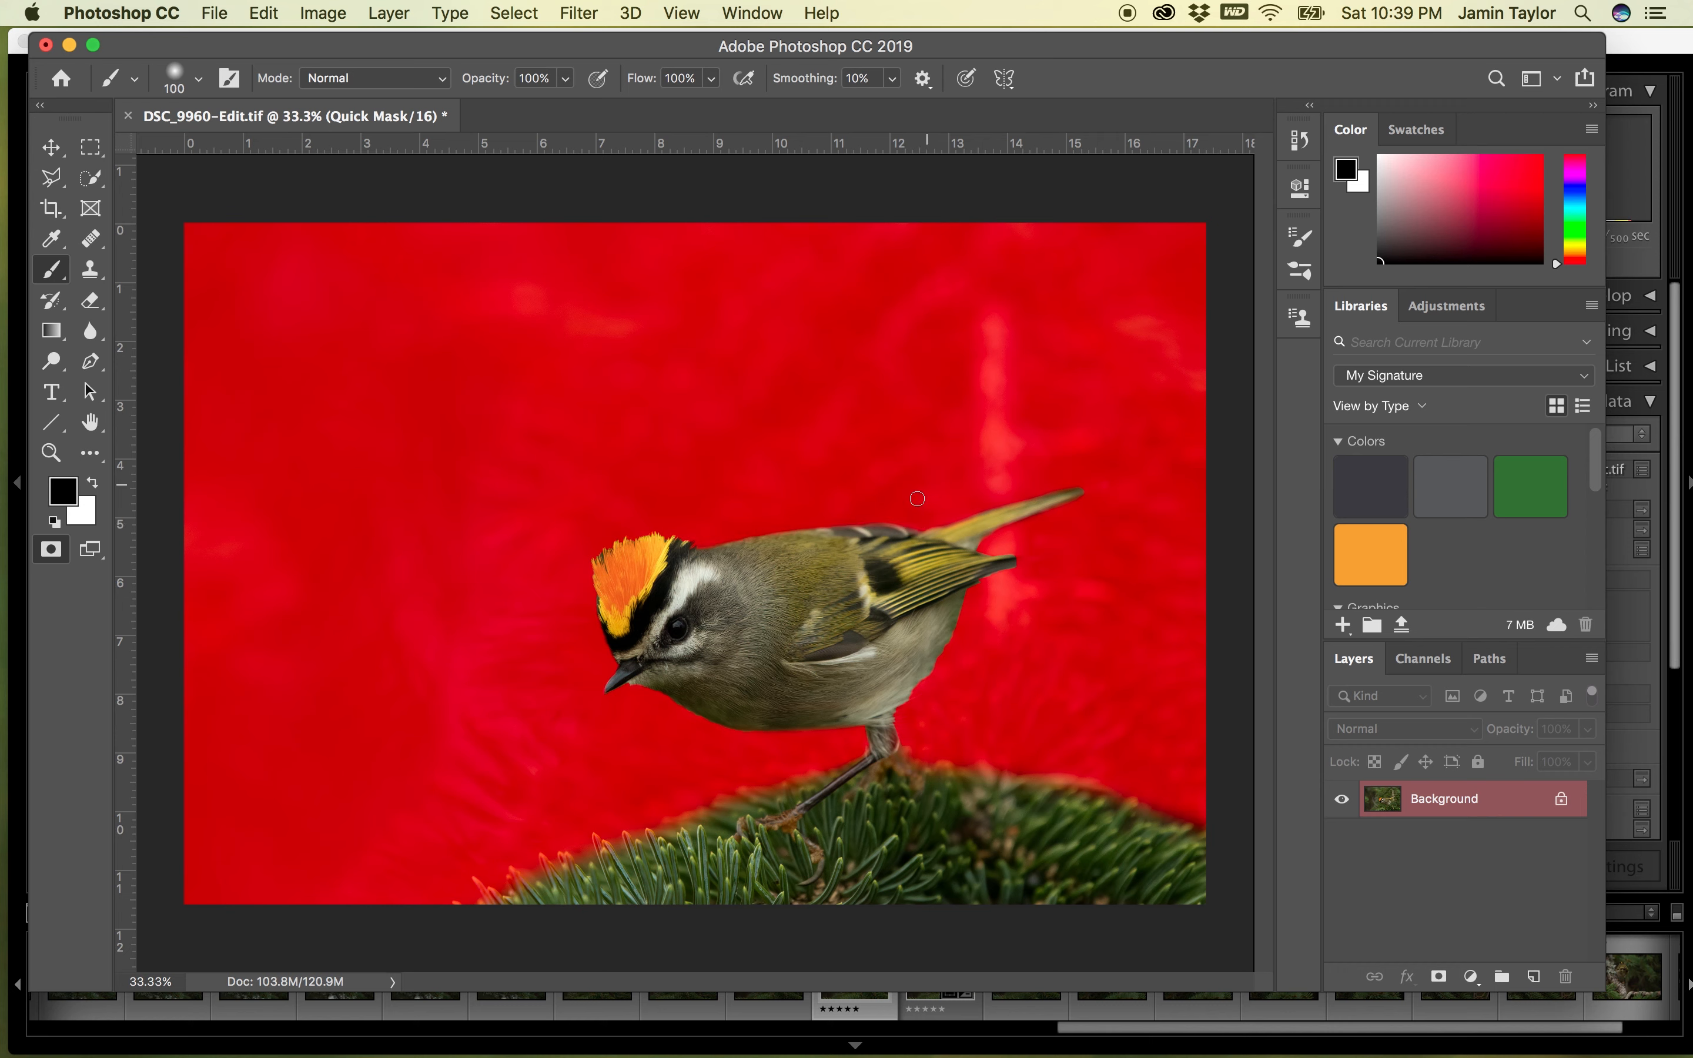
{"action": "mouse_move", "coordinate": [961, 616]}
{"action": "left_mouse_down"}
{"action": "mouse_move", "coordinate": [933, 680]}
{"action": "mouse_move", "coordinate": [963, 597]}
{"action": "mouse_move", "coordinate": [908, 727]}
{"action": "mouse_move", "coordinate": [760, 737]}
{"action": "mouse_move", "coordinate": [625, 691]}
{"action": "mouse_move", "coordinate": [701, 729]}
{"action": "left_mouse_up"}
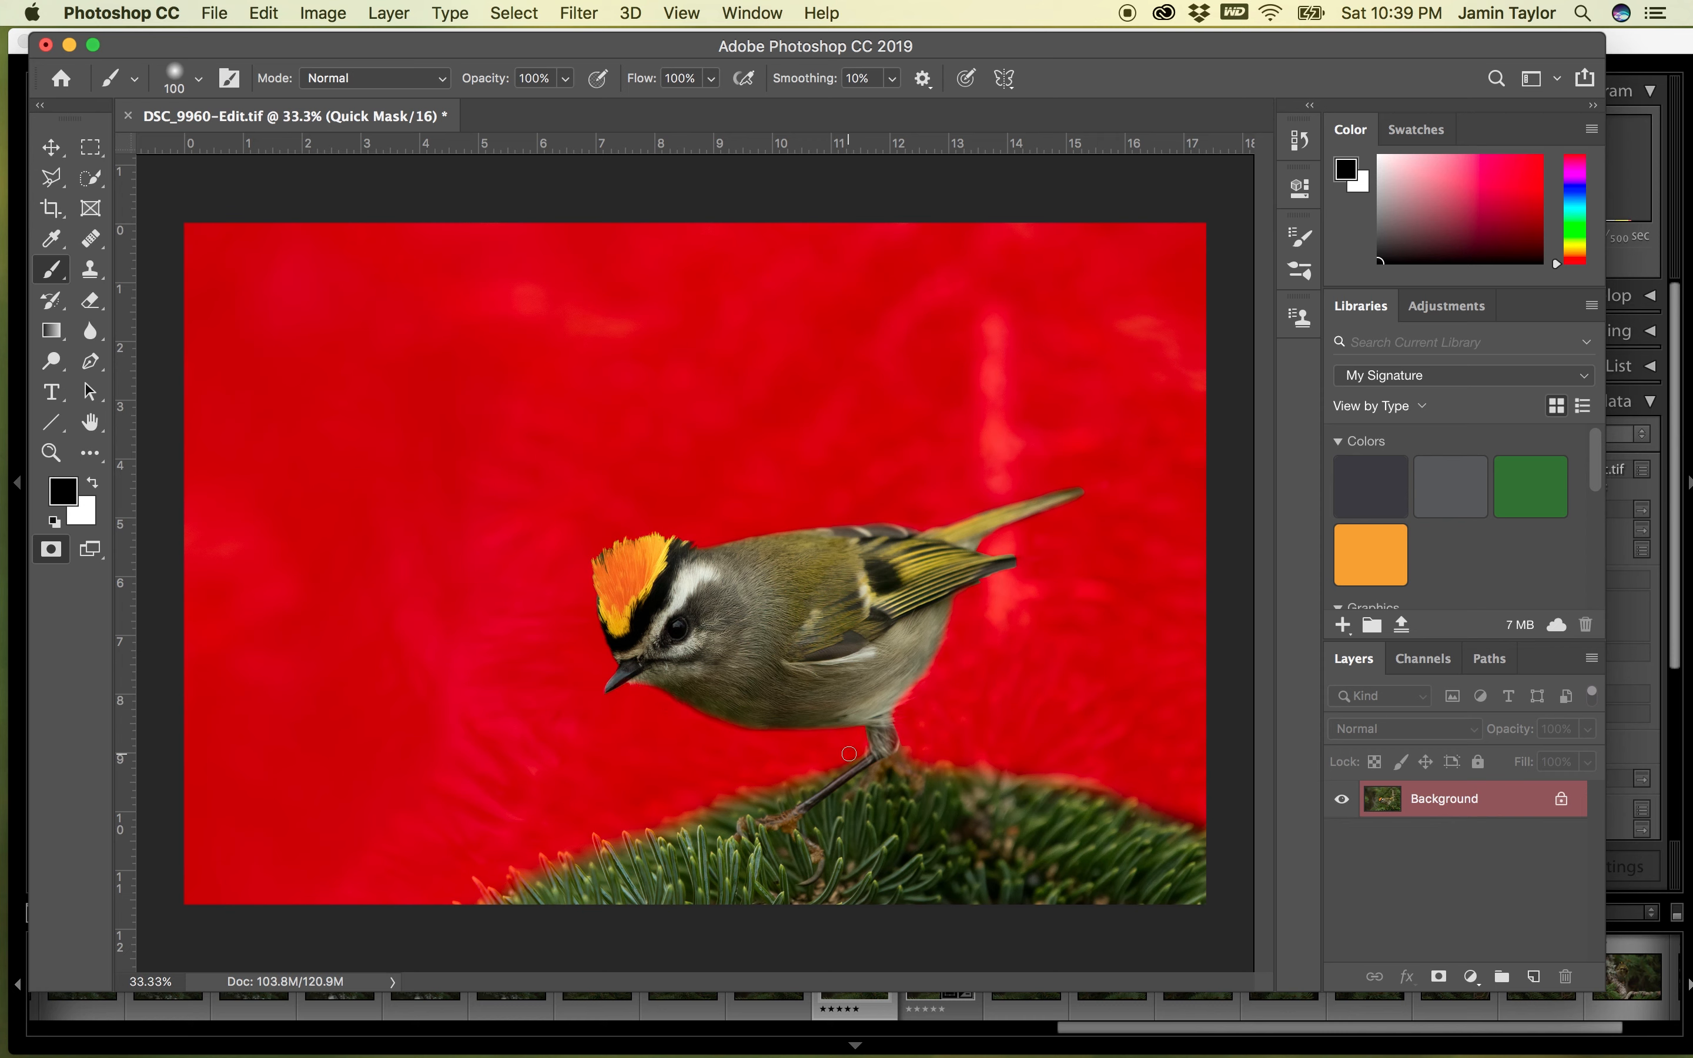
{"action": "mouse_move", "coordinate": [835, 761]}
{"action": "left_mouse_down"}
{"action": "mouse_move", "coordinate": [897, 759]}
{"action": "mouse_move", "coordinate": [904, 736]}
{"action": "mouse_move", "coordinate": [908, 762]}
{"action": "mouse_move", "coordinate": [1083, 771]}
{"action": "mouse_move", "coordinate": [1217, 818]}
{"action": "left_mouse_up"}
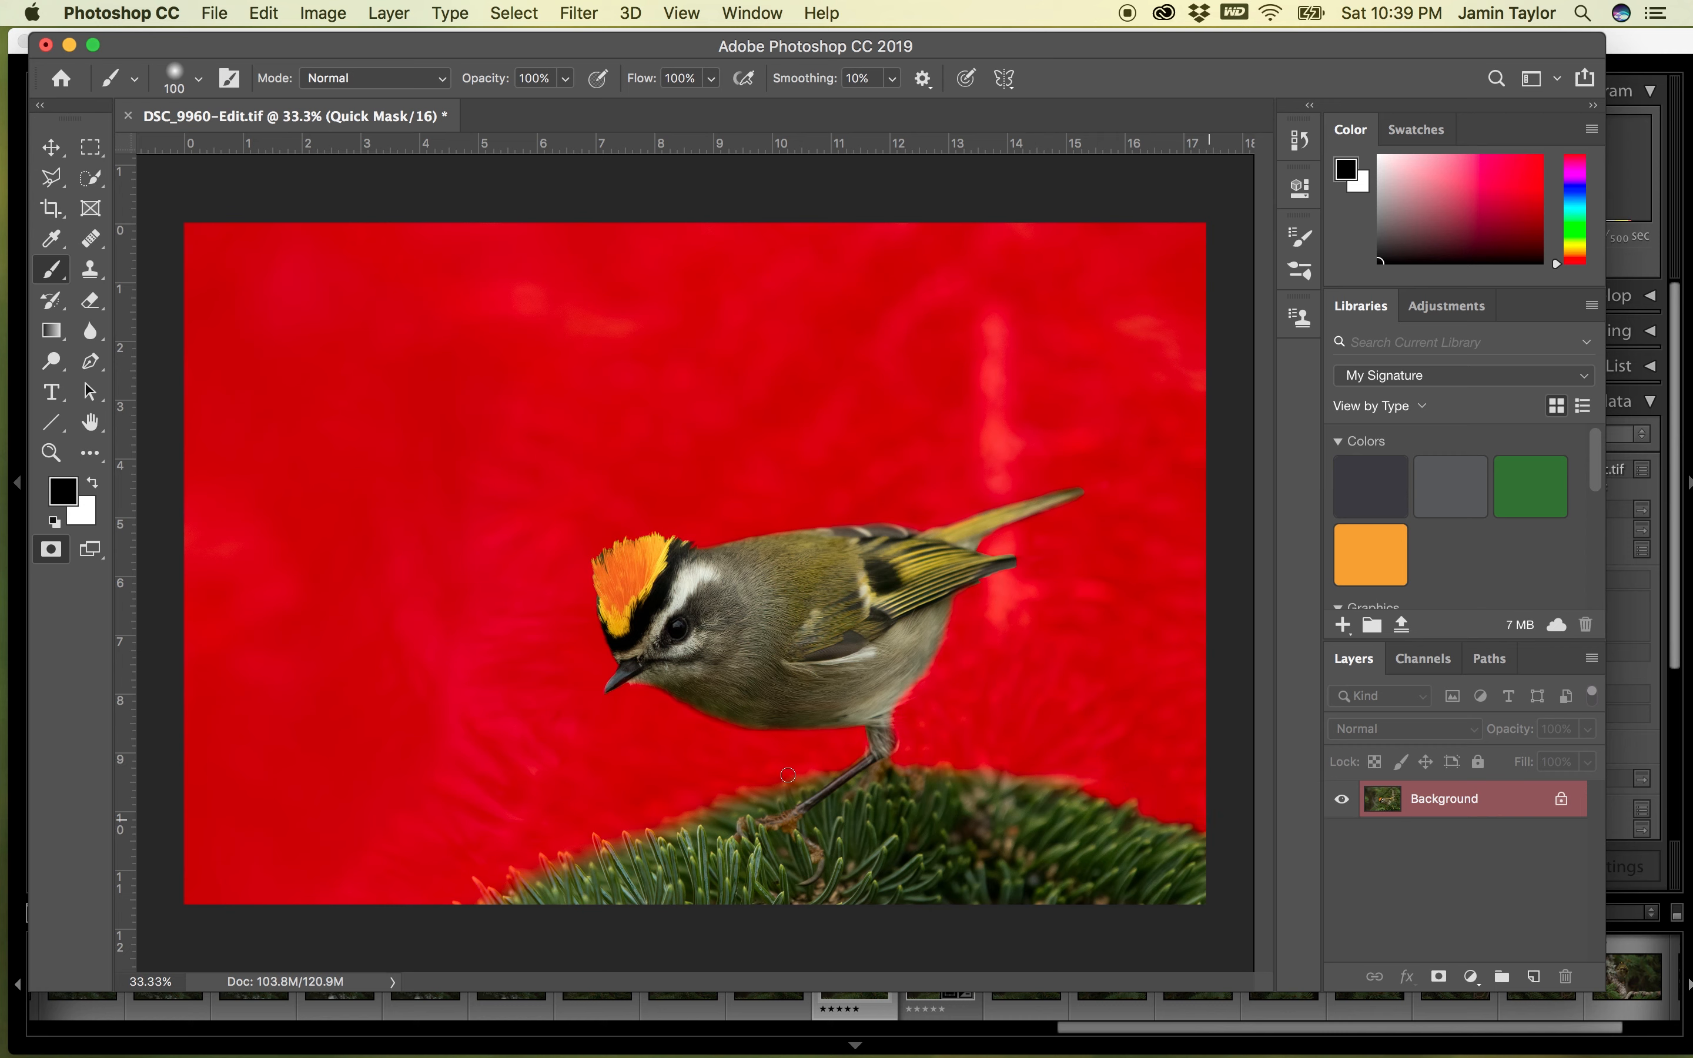
- Paint white over the needle tips at the branch's left end and turn the Quick Mask back into a selection
{"action": "key", "text": "x"}
{"action": "mouse_move", "coordinate": [485, 894]}
{"action": "left_mouse_down"}
{"action": "mouse_move", "coordinate": [532, 902]}
{"action": "mouse_move", "coordinate": [561, 859]}
{"action": "mouse_move", "coordinate": [605, 878]}
{"action": "mouse_move", "coordinate": [595, 837]}
{"action": "mouse_move", "coordinate": [618, 860]}
{"action": "mouse_move", "coordinate": [622, 839]}
{"action": "mouse_move", "coordinate": [700, 840]}
{"action": "left_mouse_up"}
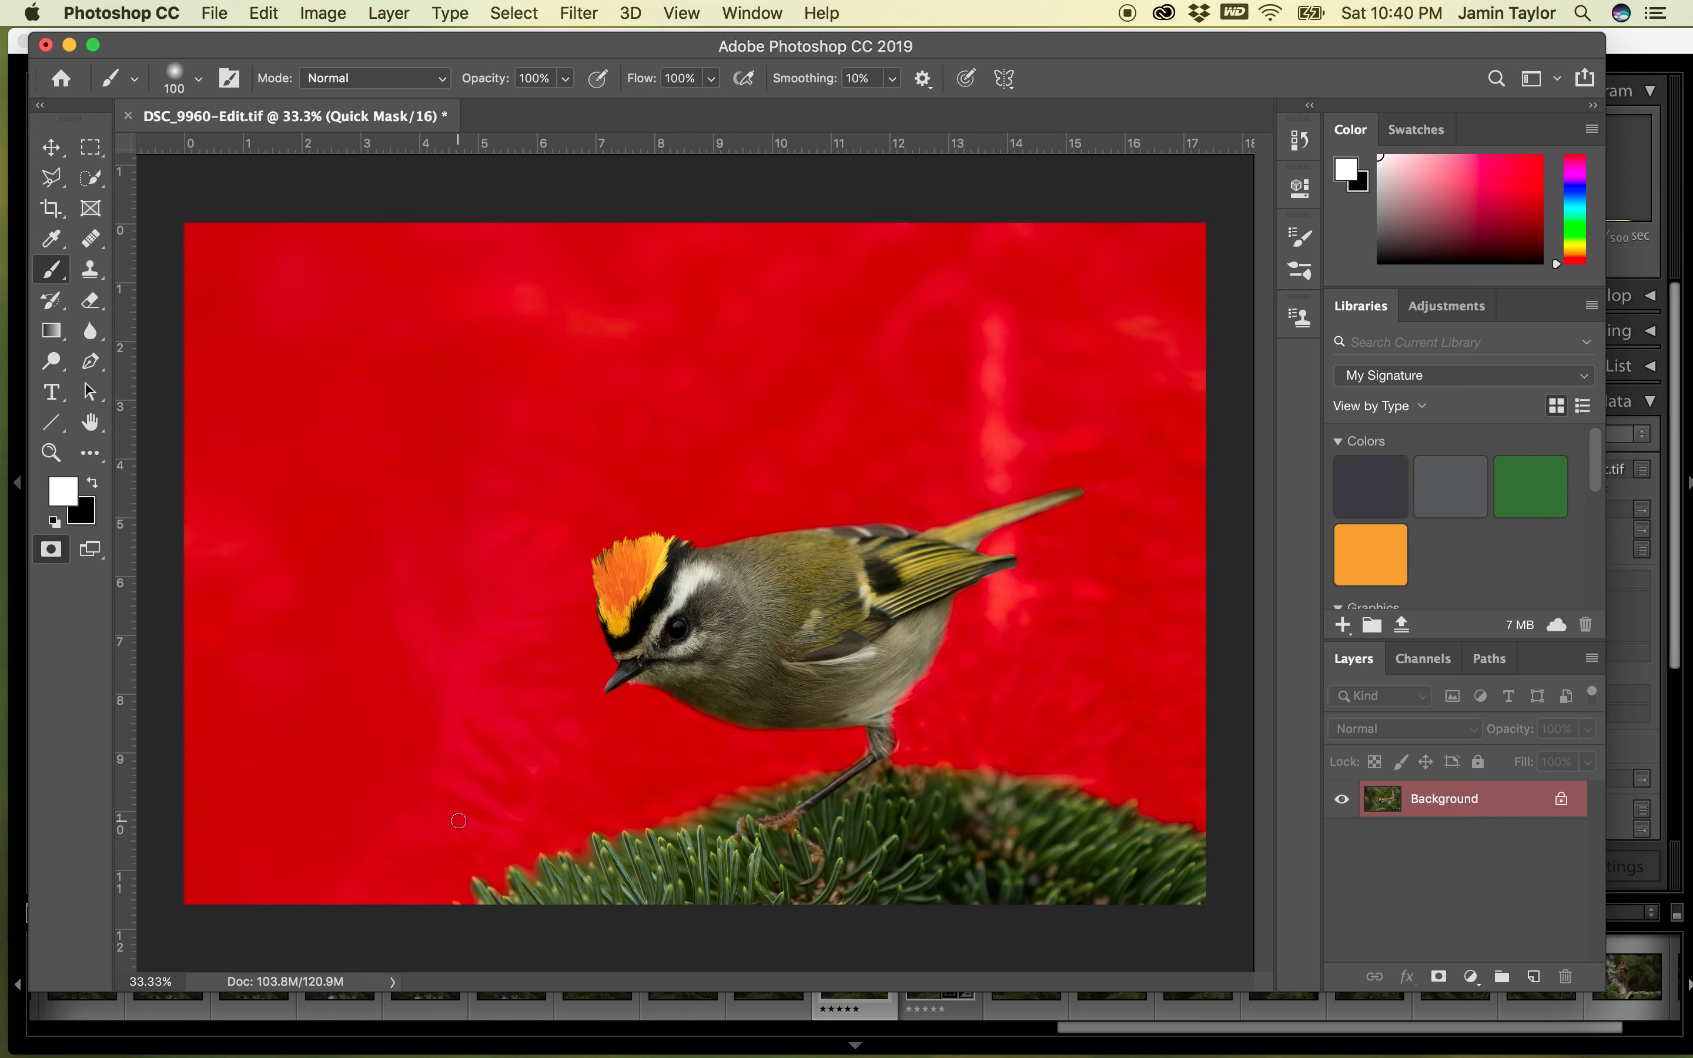
{"action": "key", "text": "q"}
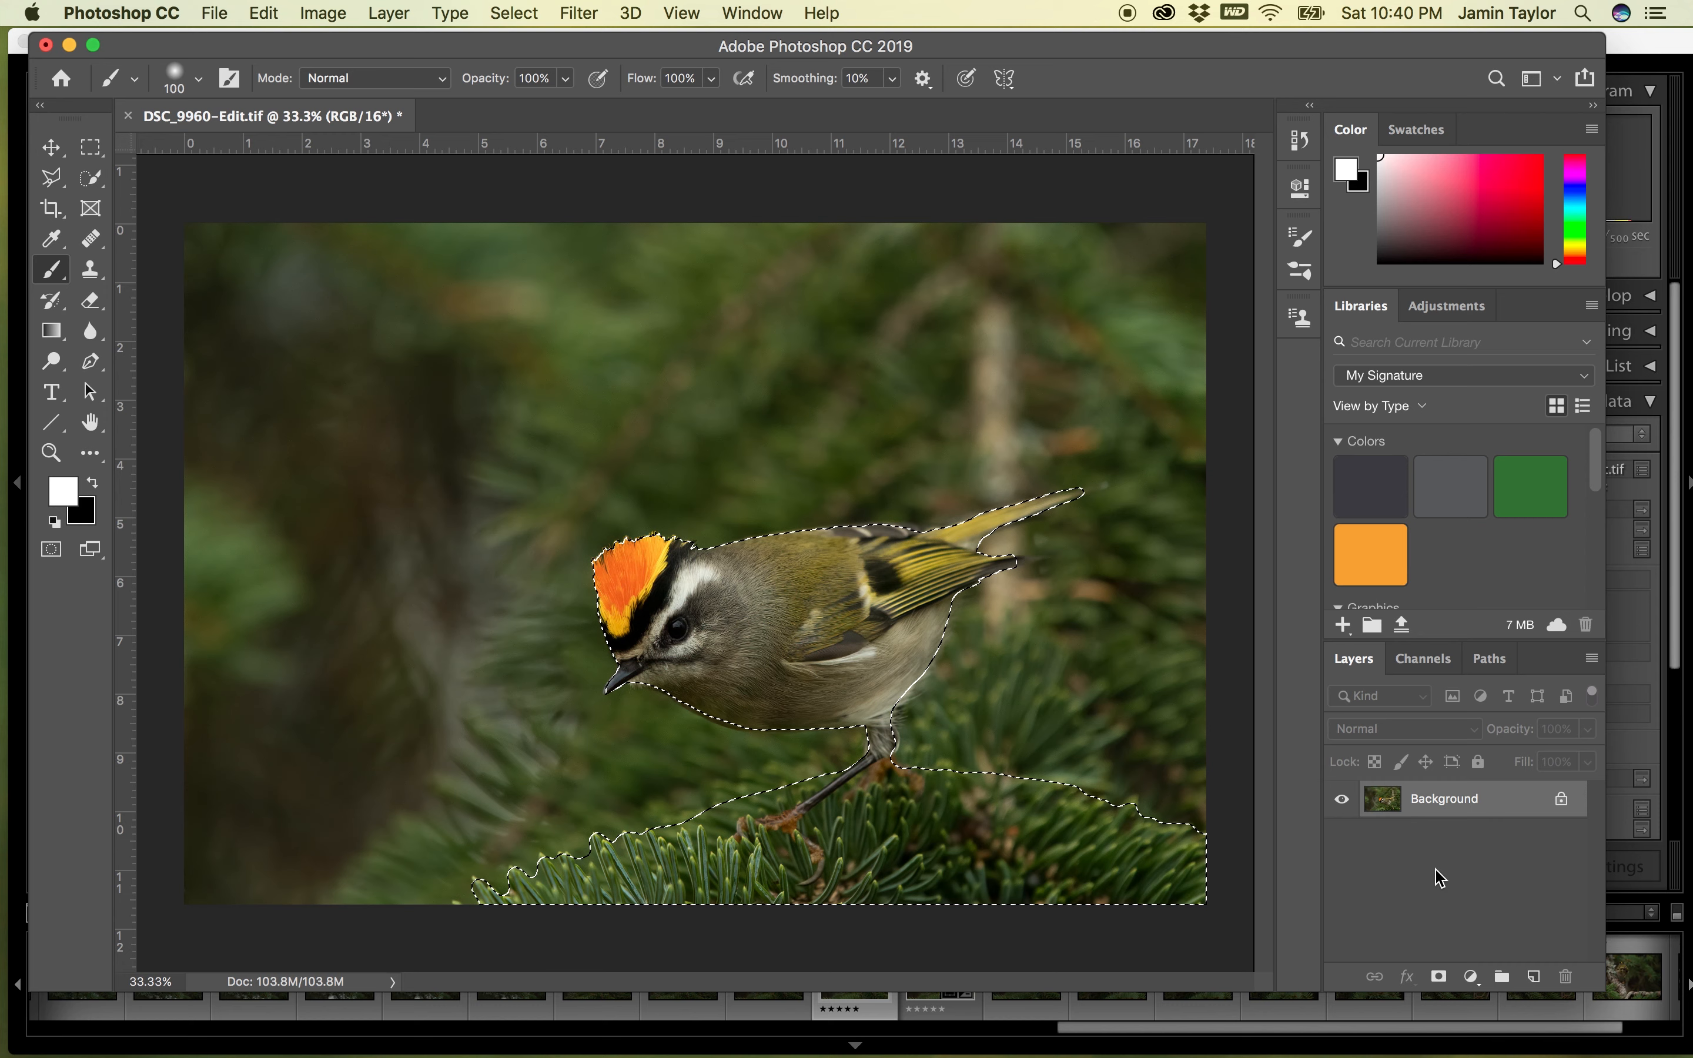
{"action": "left_click", "coordinate": [1471, 977]}
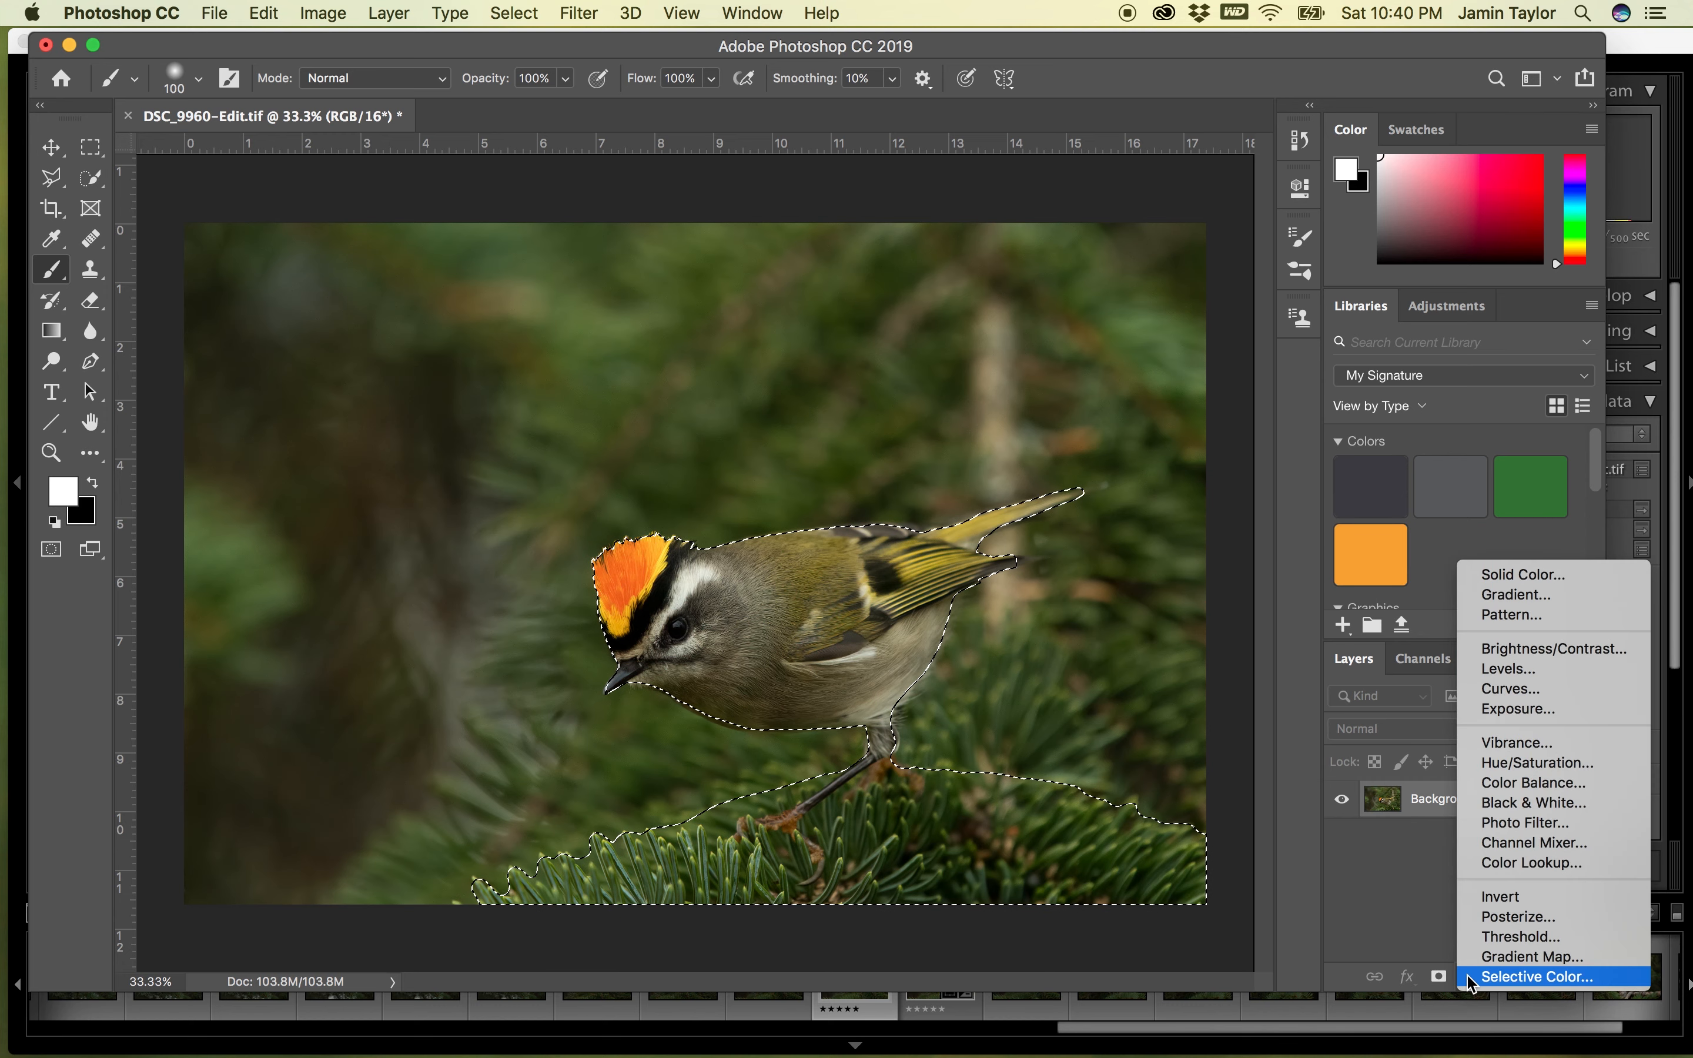
{"action": "left_click", "coordinate": [1508, 650]}
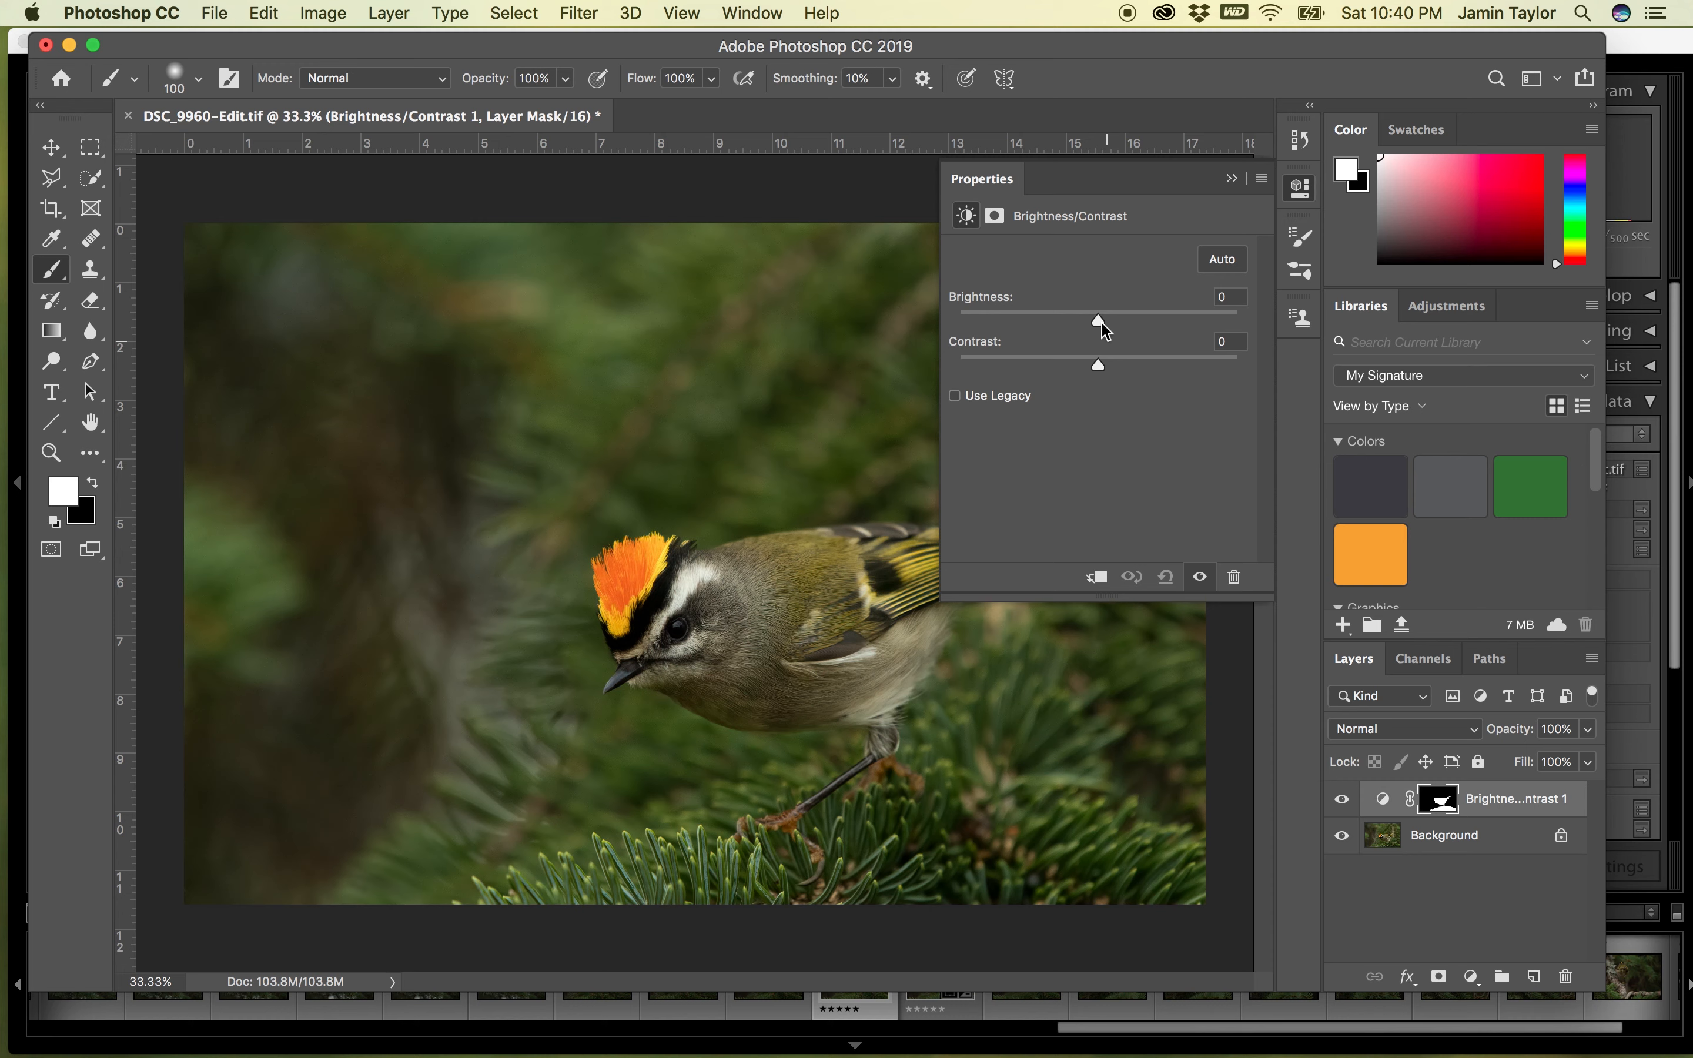
{"action": "mouse_move", "coordinate": [1102, 329]}
{"action": "left_mouse_down"}
{"action": "mouse_move", "coordinate": [1074, 328]}
{"action": "mouse_move", "coordinate": [1100, 321]}
{"action": "left_mouse_up"}
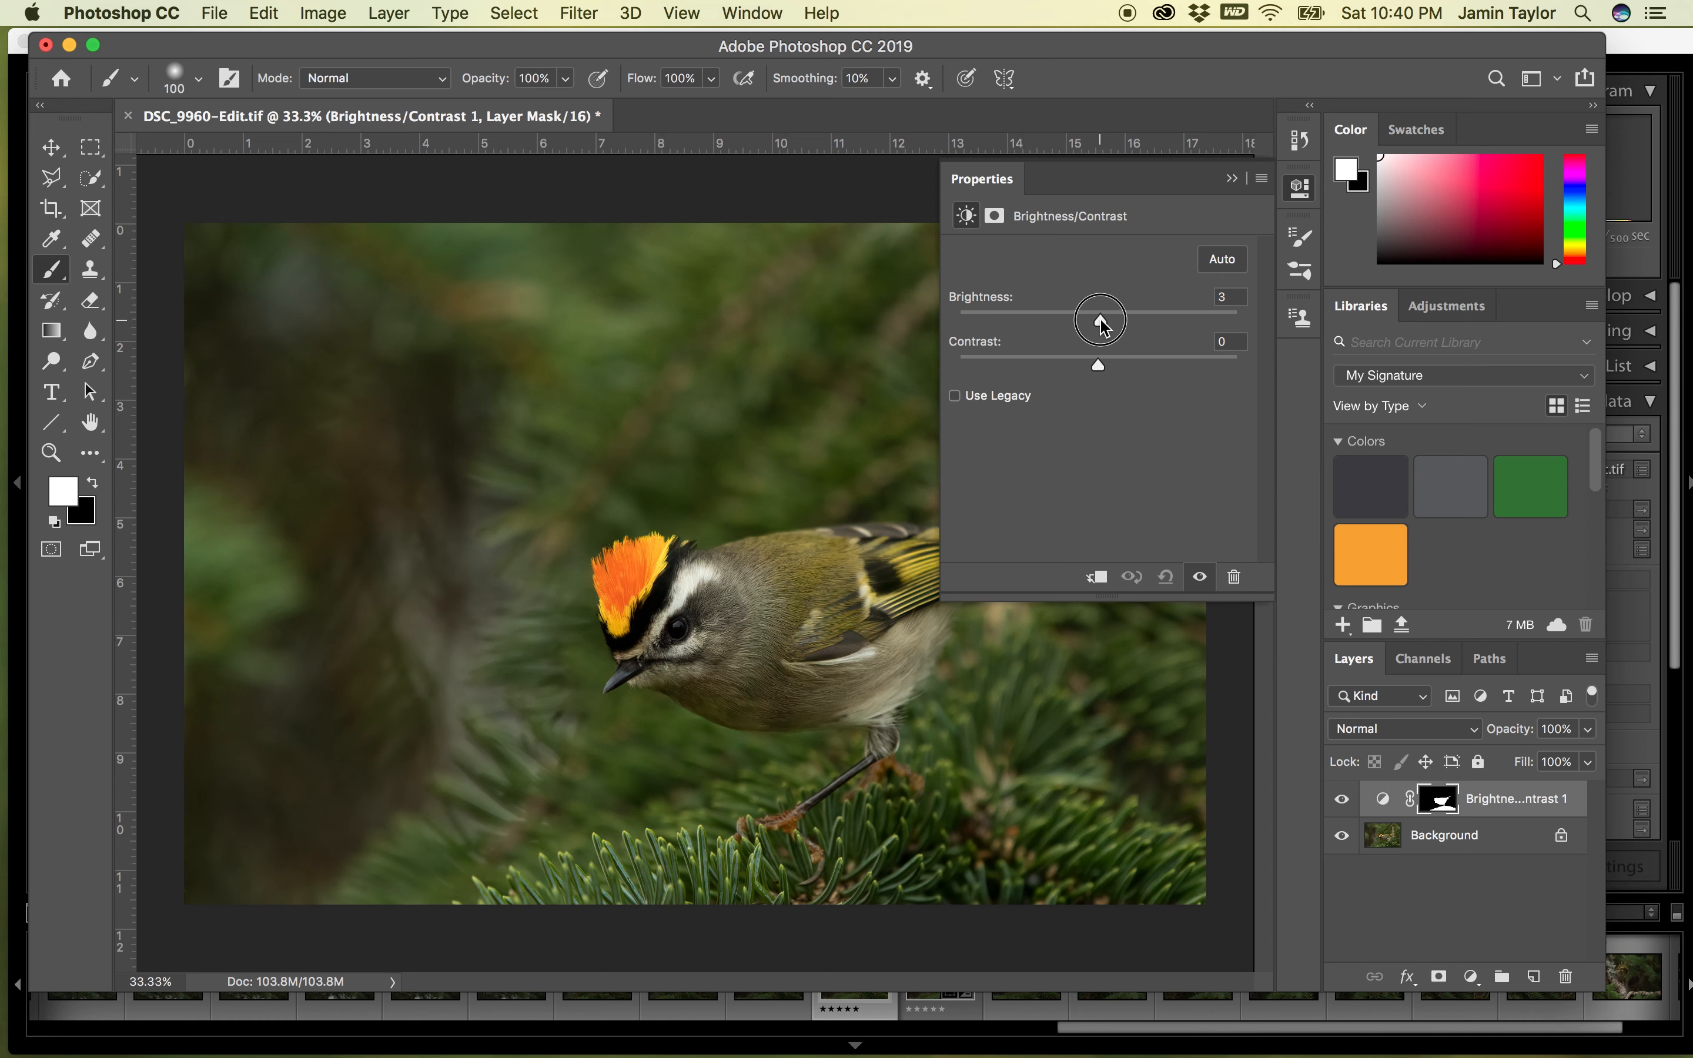
{"action": "left_click", "coordinate": [1232, 184]}
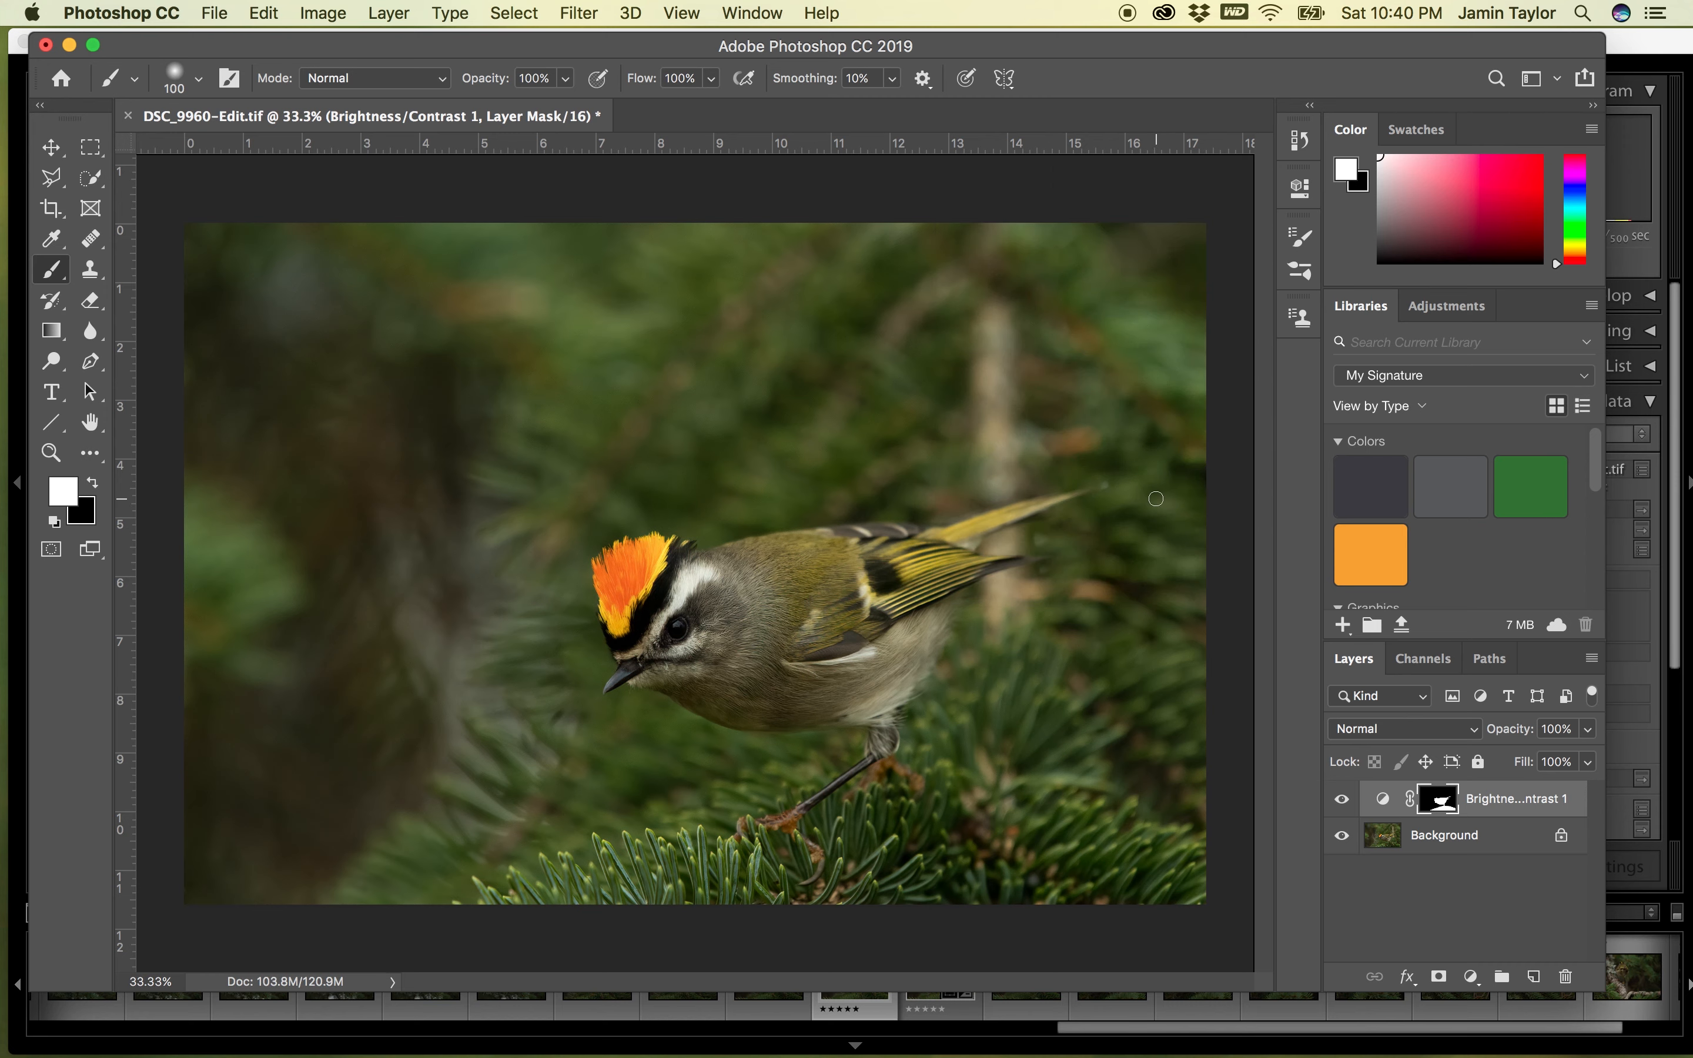
{"action": "key", "text": "super+z"}
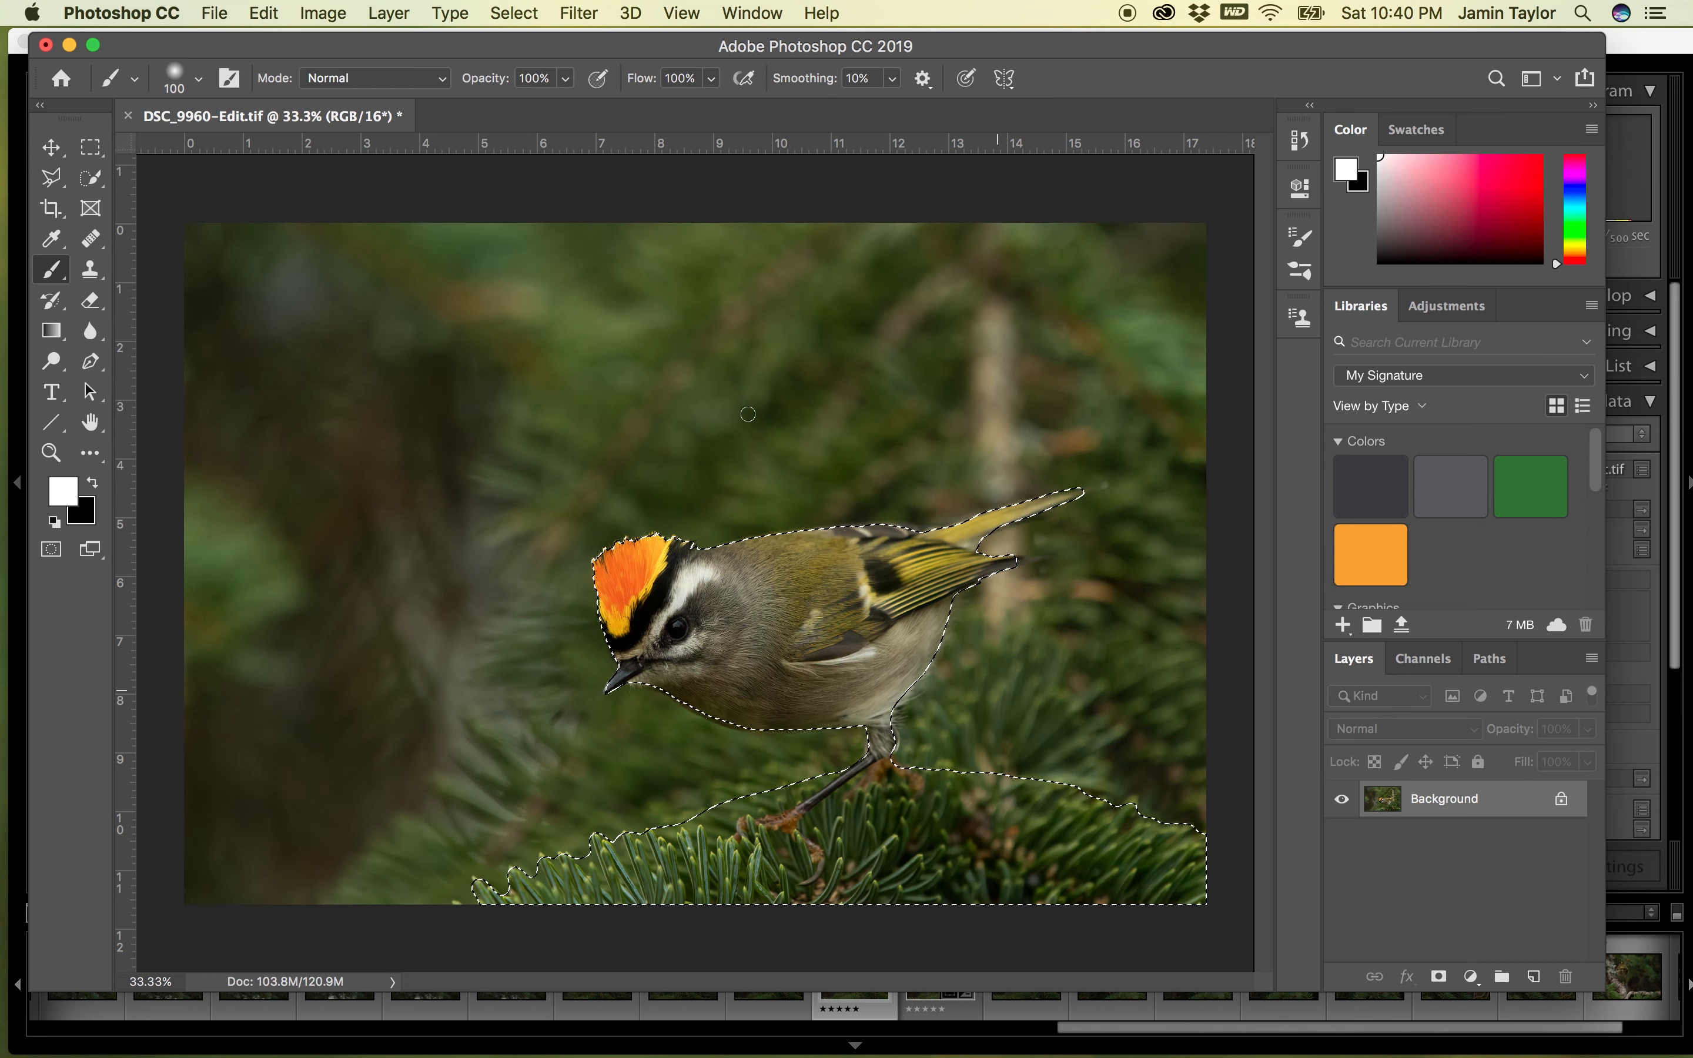
- Invert the selection and darken the background with a Brightness/Contrast adjustment layer by lowering its brightness
{"action": "left_click", "coordinate": [509, 13]}
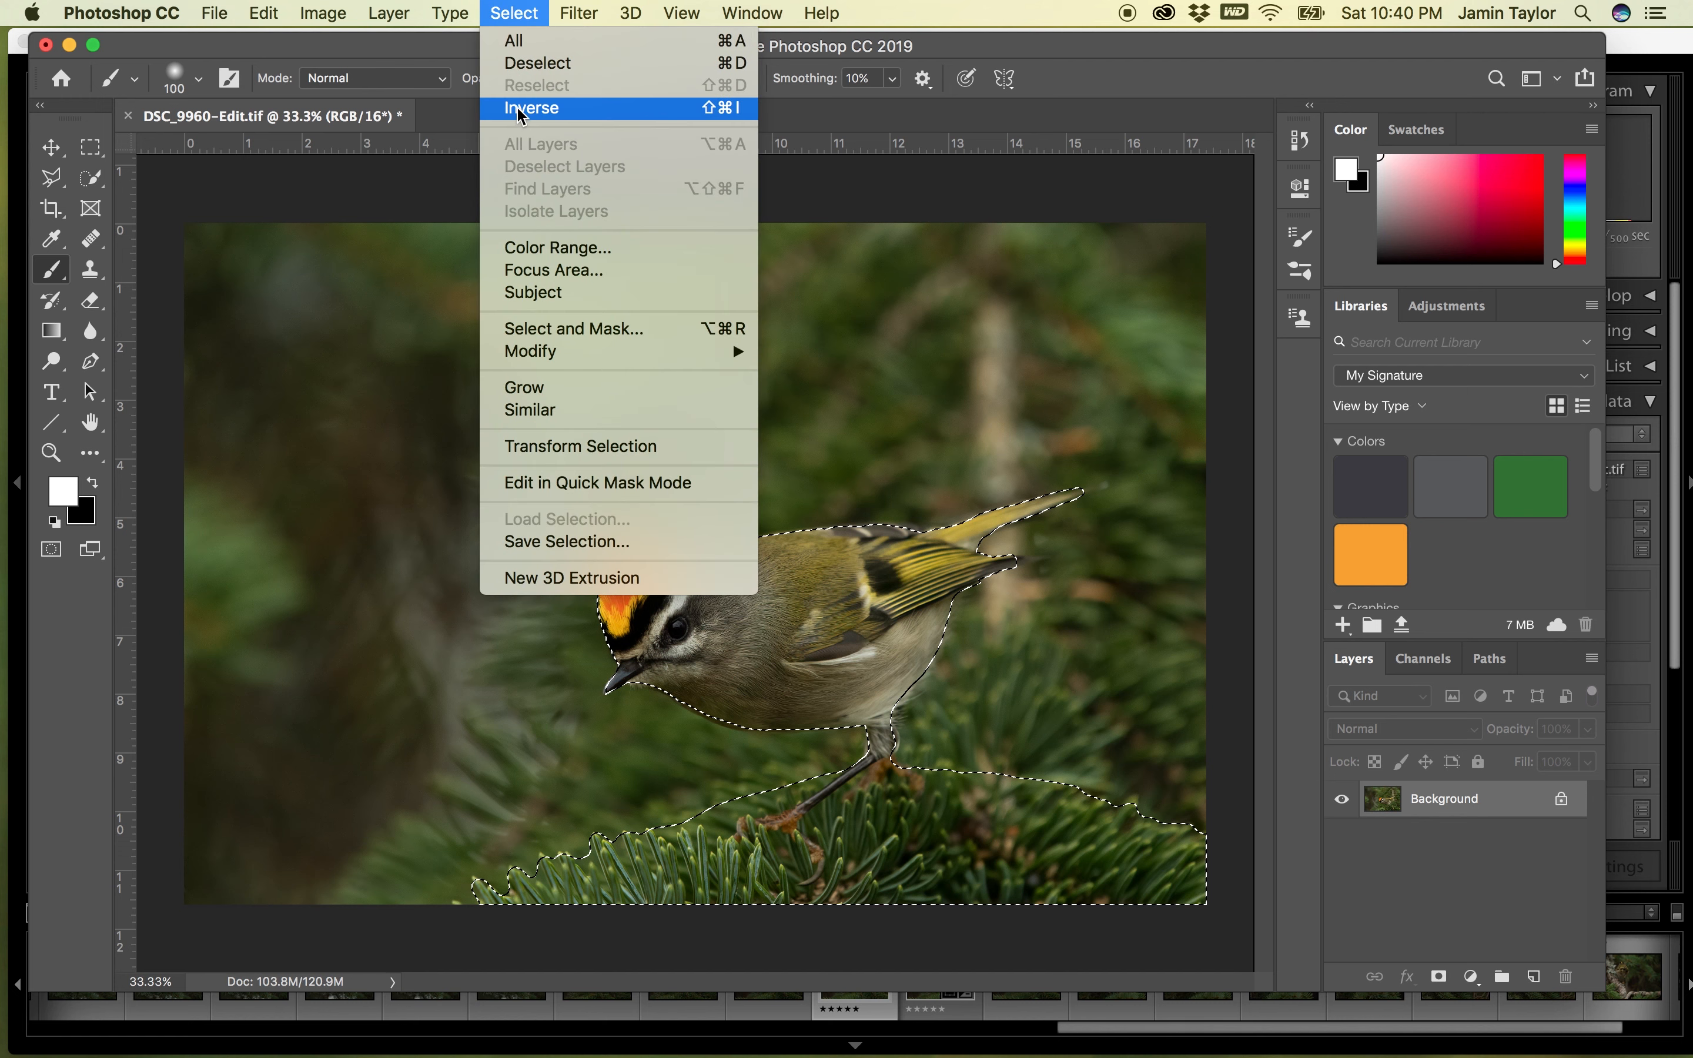
{"action": "mouse_move", "coordinate": [547, 354]}
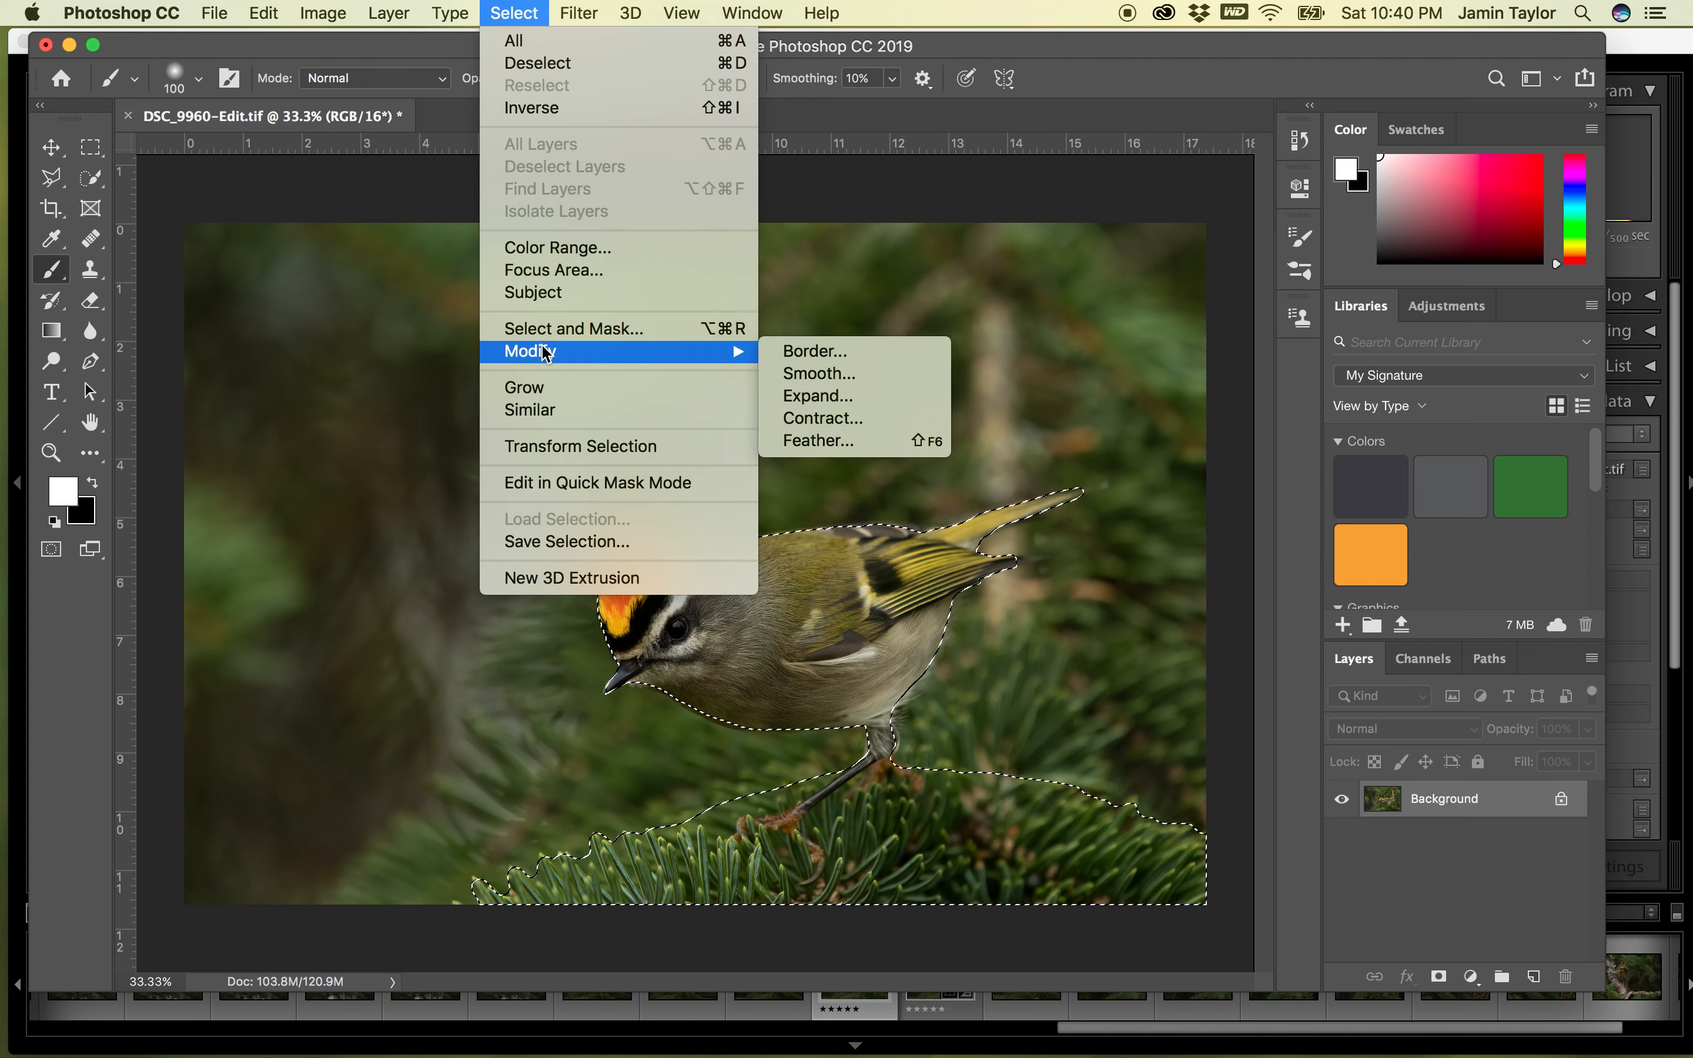
{"action": "left_click", "coordinate": [558, 109]}
{"action": "left_click", "coordinate": [1471, 977]}
{"action": "left_click", "coordinate": [1525, 596]}
{"action": "left_click_drag", "start_coordinate": [1097, 321], "coordinate": [1076, 329]}
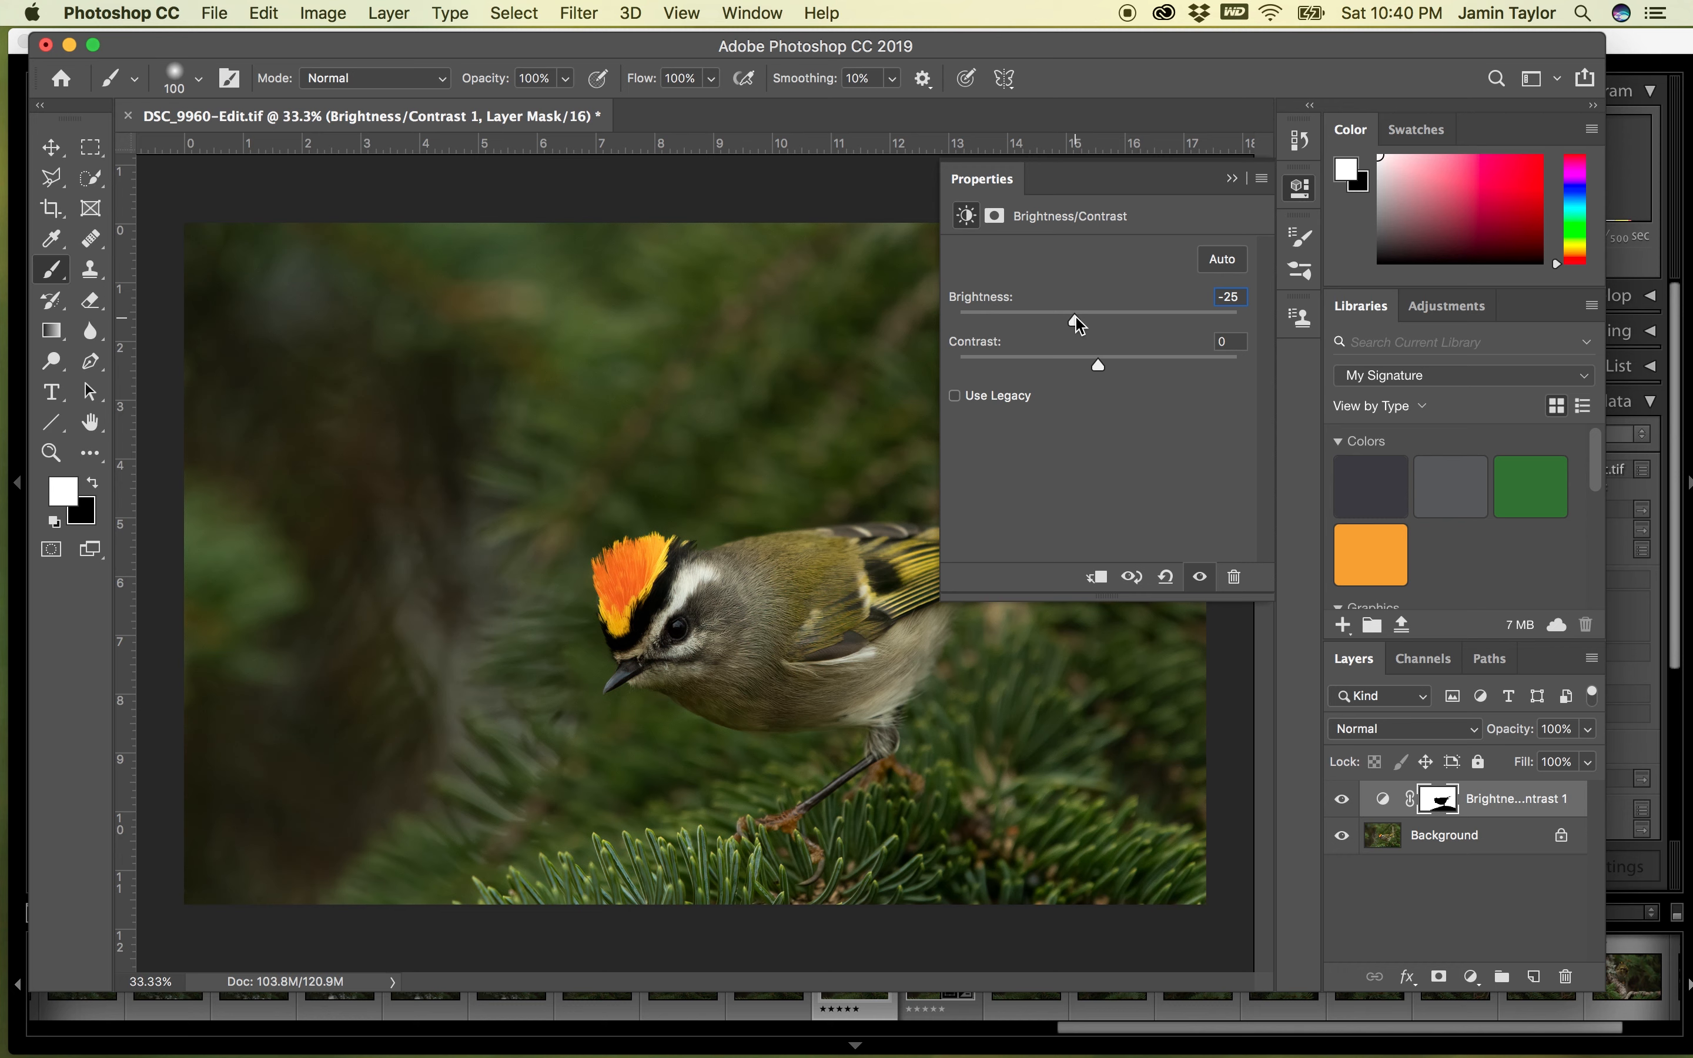
{"action": "left_click_drag", "start_coordinate": [1076, 320], "coordinate": [1059, 320]}
{"action": "left_click", "coordinate": [1232, 179]}
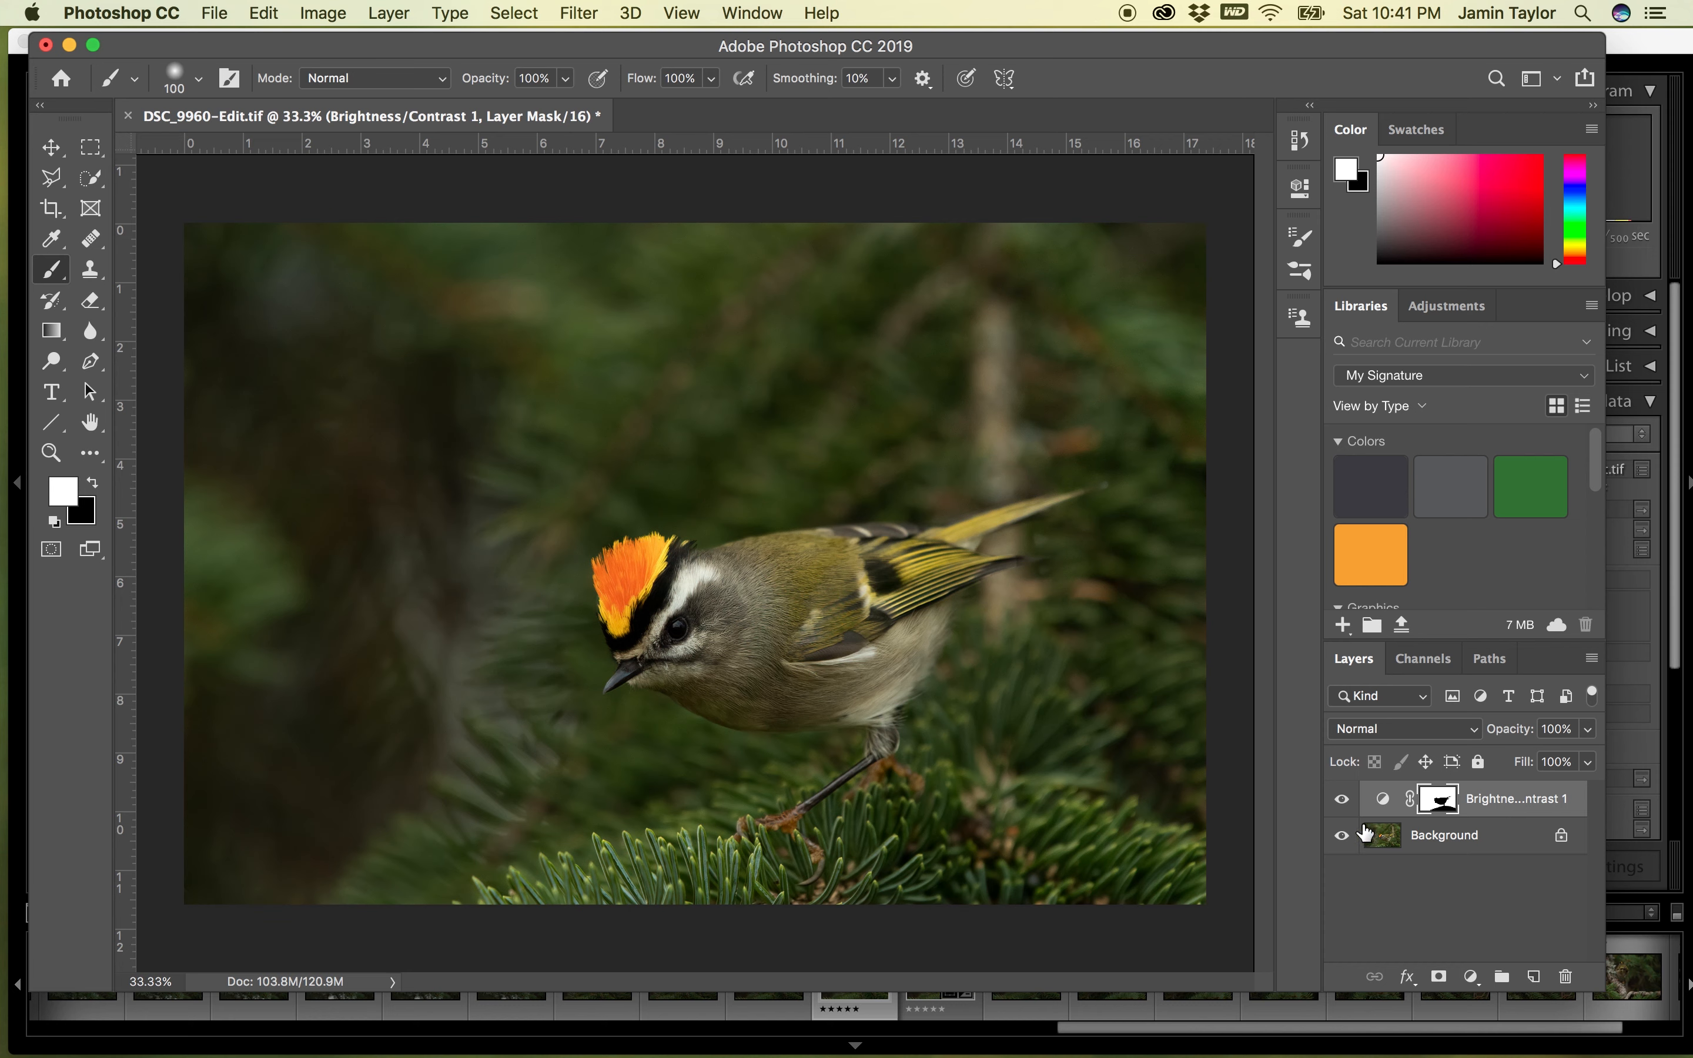
- Compare the photo with and without the background darkening, and reduce the Brightness/Contrast layer's opacity to 75%
{"action": "left_click", "coordinate": [1342, 800]}
{"action": "left_click", "coordinate": [1342, 800]}
{"action": "left_click", "coordinate": [1343, 802]}
{"action": "left_click", "coordinate": [1343, 802]}
{"action": "left_click", "coordinate": [1586, 731]}
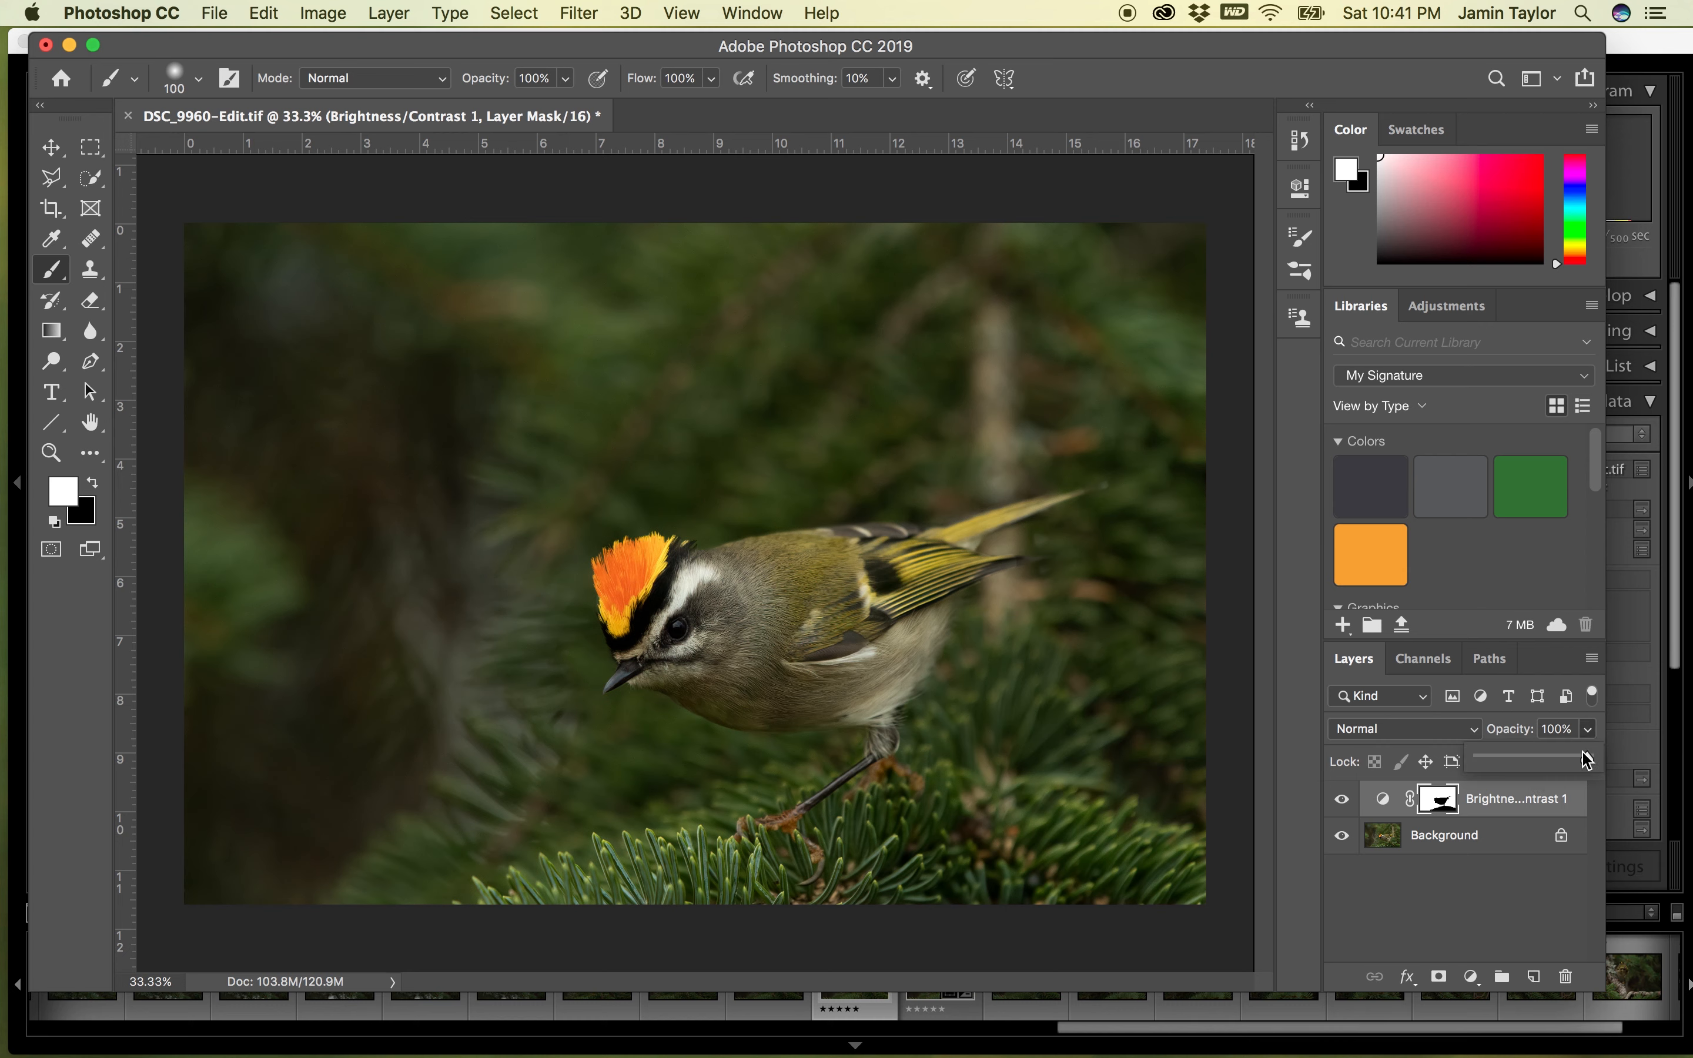
{"action": "left_click_drag", "start_coordinate": [1586, 761], "coordinate": [1562, 762]}
- Touch up the blurred background on the Background layer with the Healing Brush at size 100, checking it with the adjustment layer shown
{"action": "left_click", "coordinate": [1342, 799]}
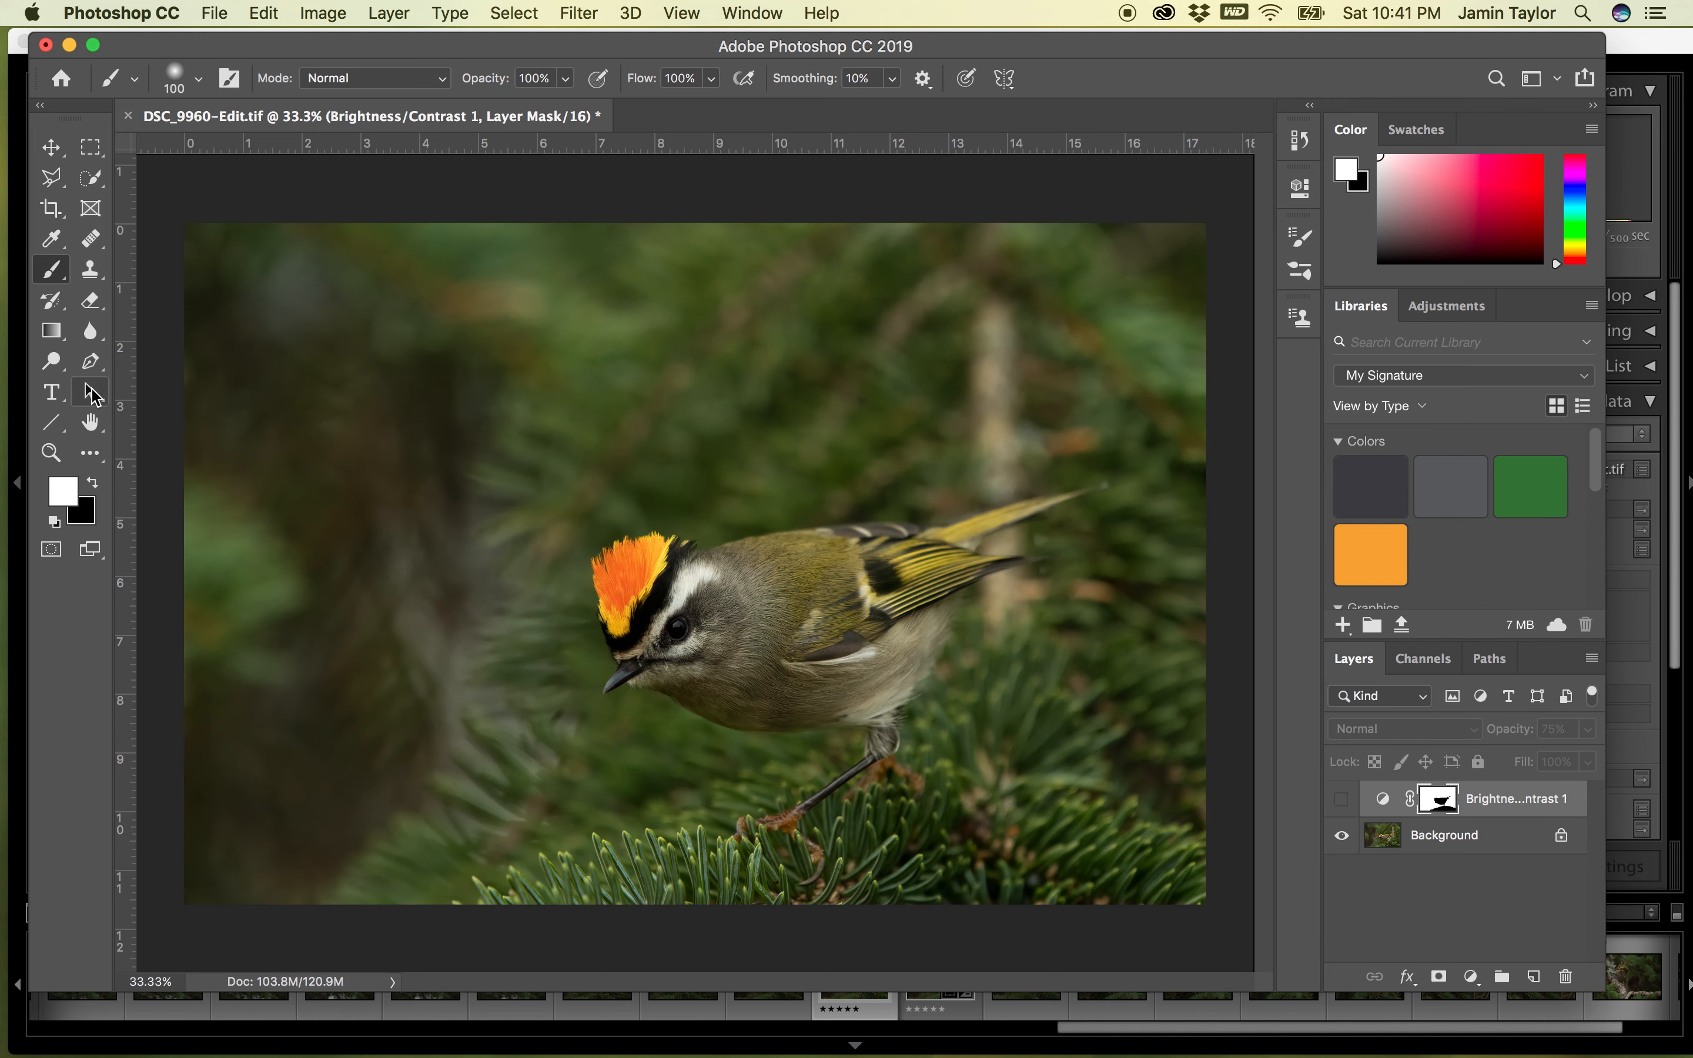
{"action": "left_click", "coordinate": [91, 239]}
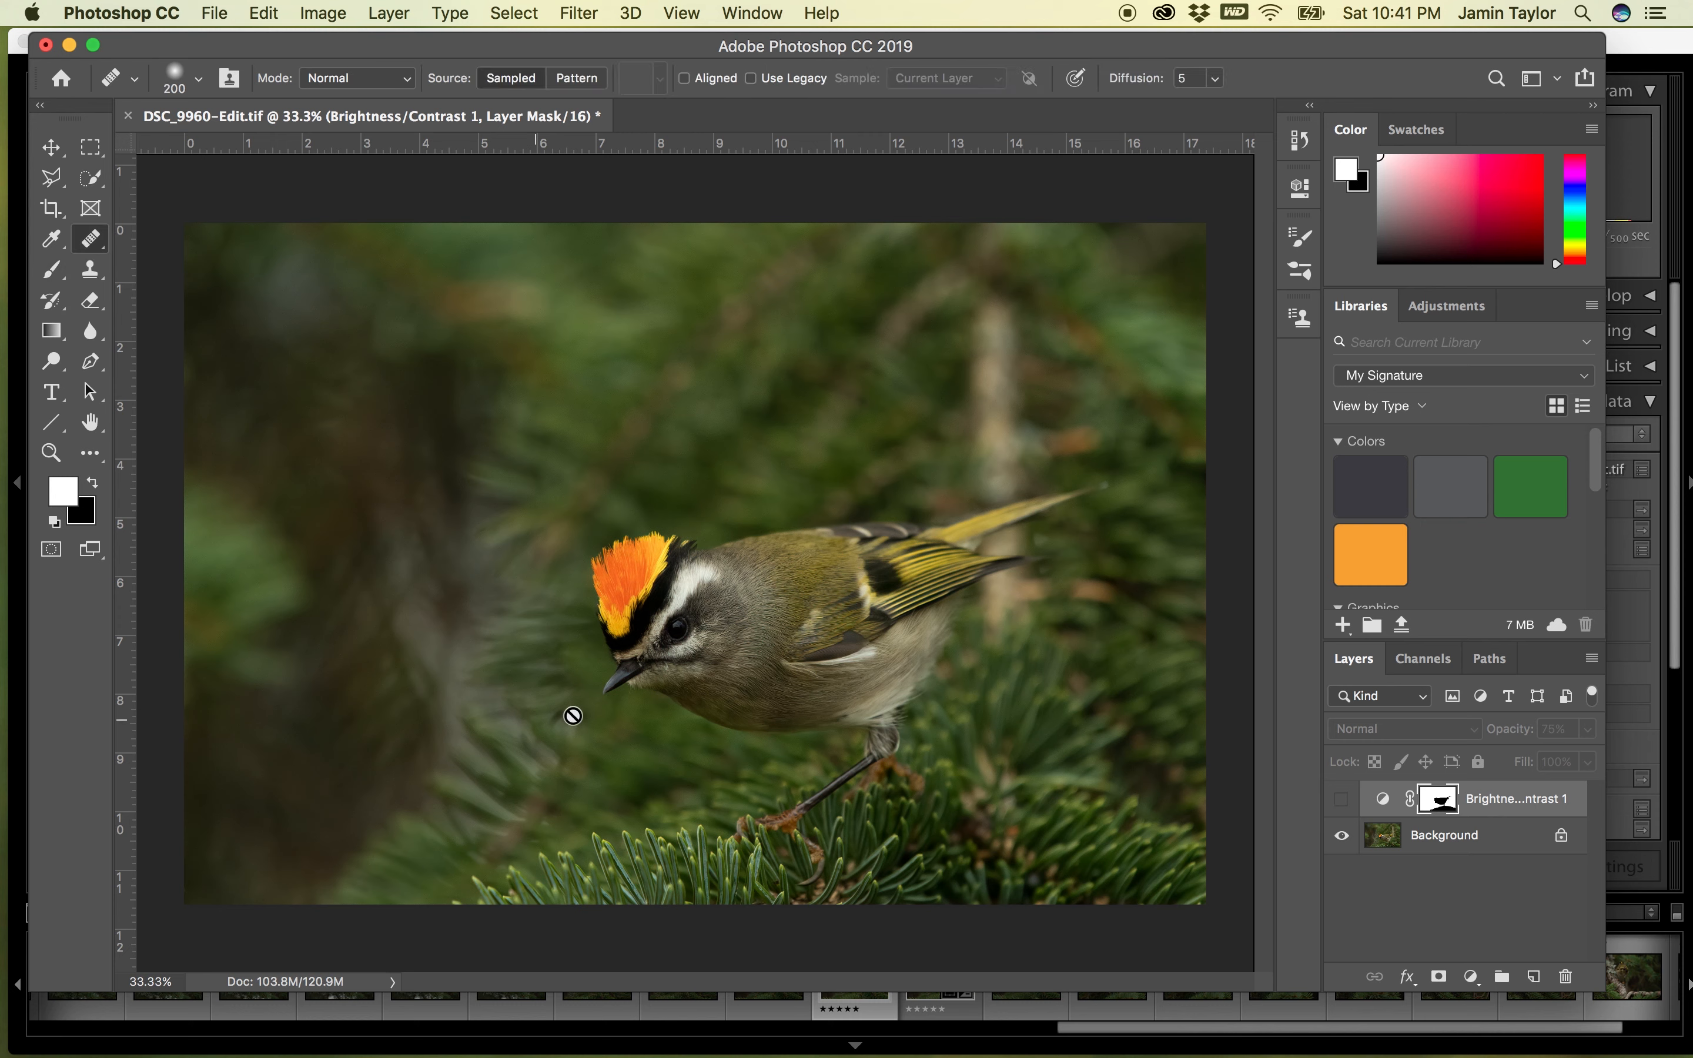
{"action": "left_click", "coordinate": [1388, 839]}
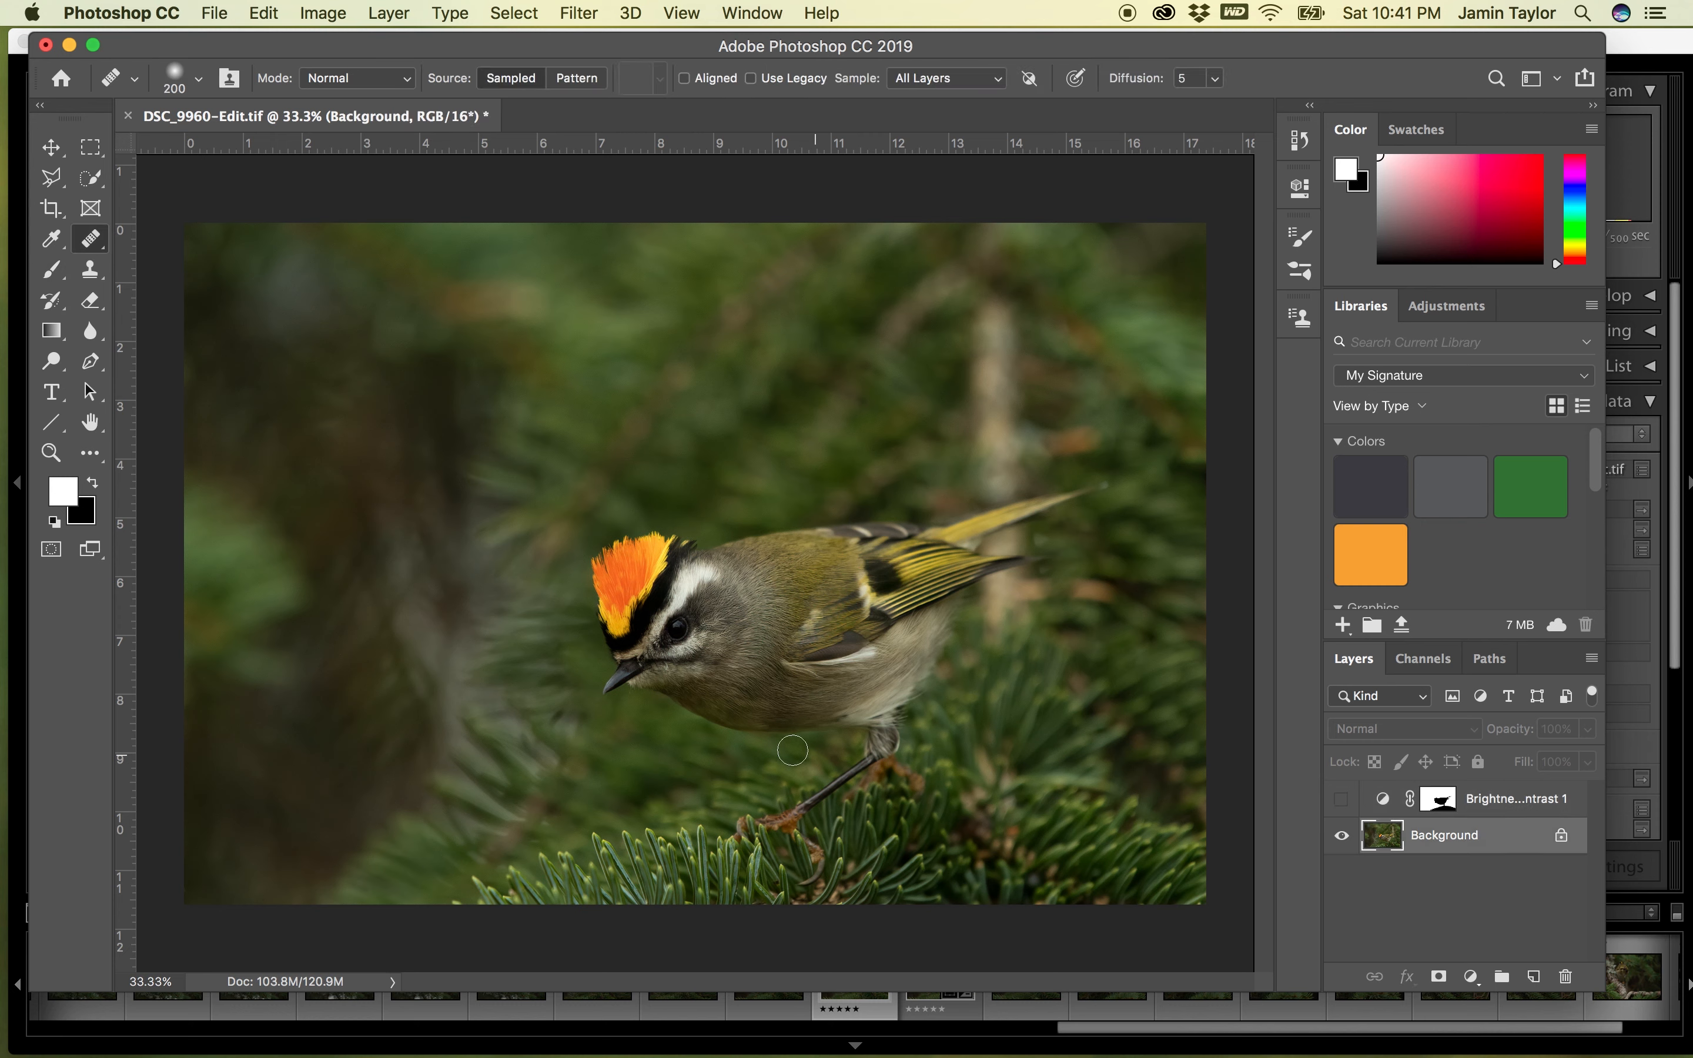
{"action": "key", "text": "bracketleft"}
{"action": "left_click", "coordinate": [1339, 799]}
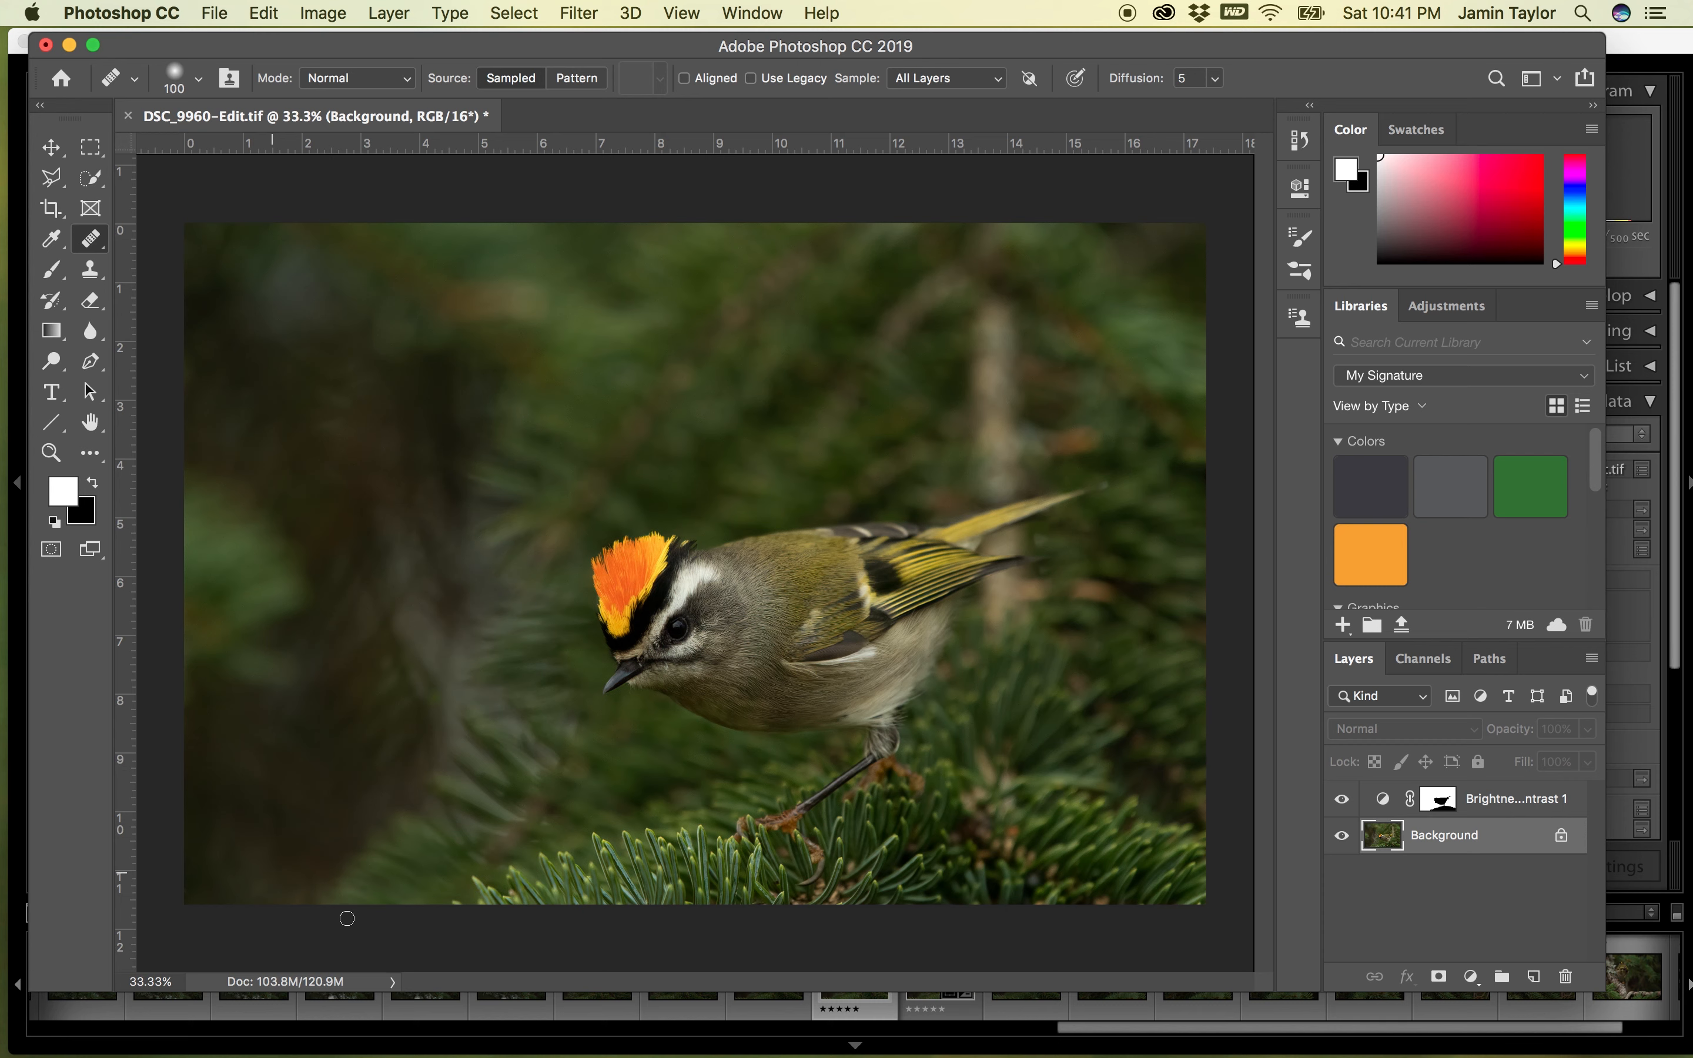
{"action": "left_click", "coordinate": [363, 761]}
- Brighten the bird's eye on the Background layer with the Dodge tool at size 25, range Midtones, exposure 23%
{"action": "key", "text": "super+equal"}
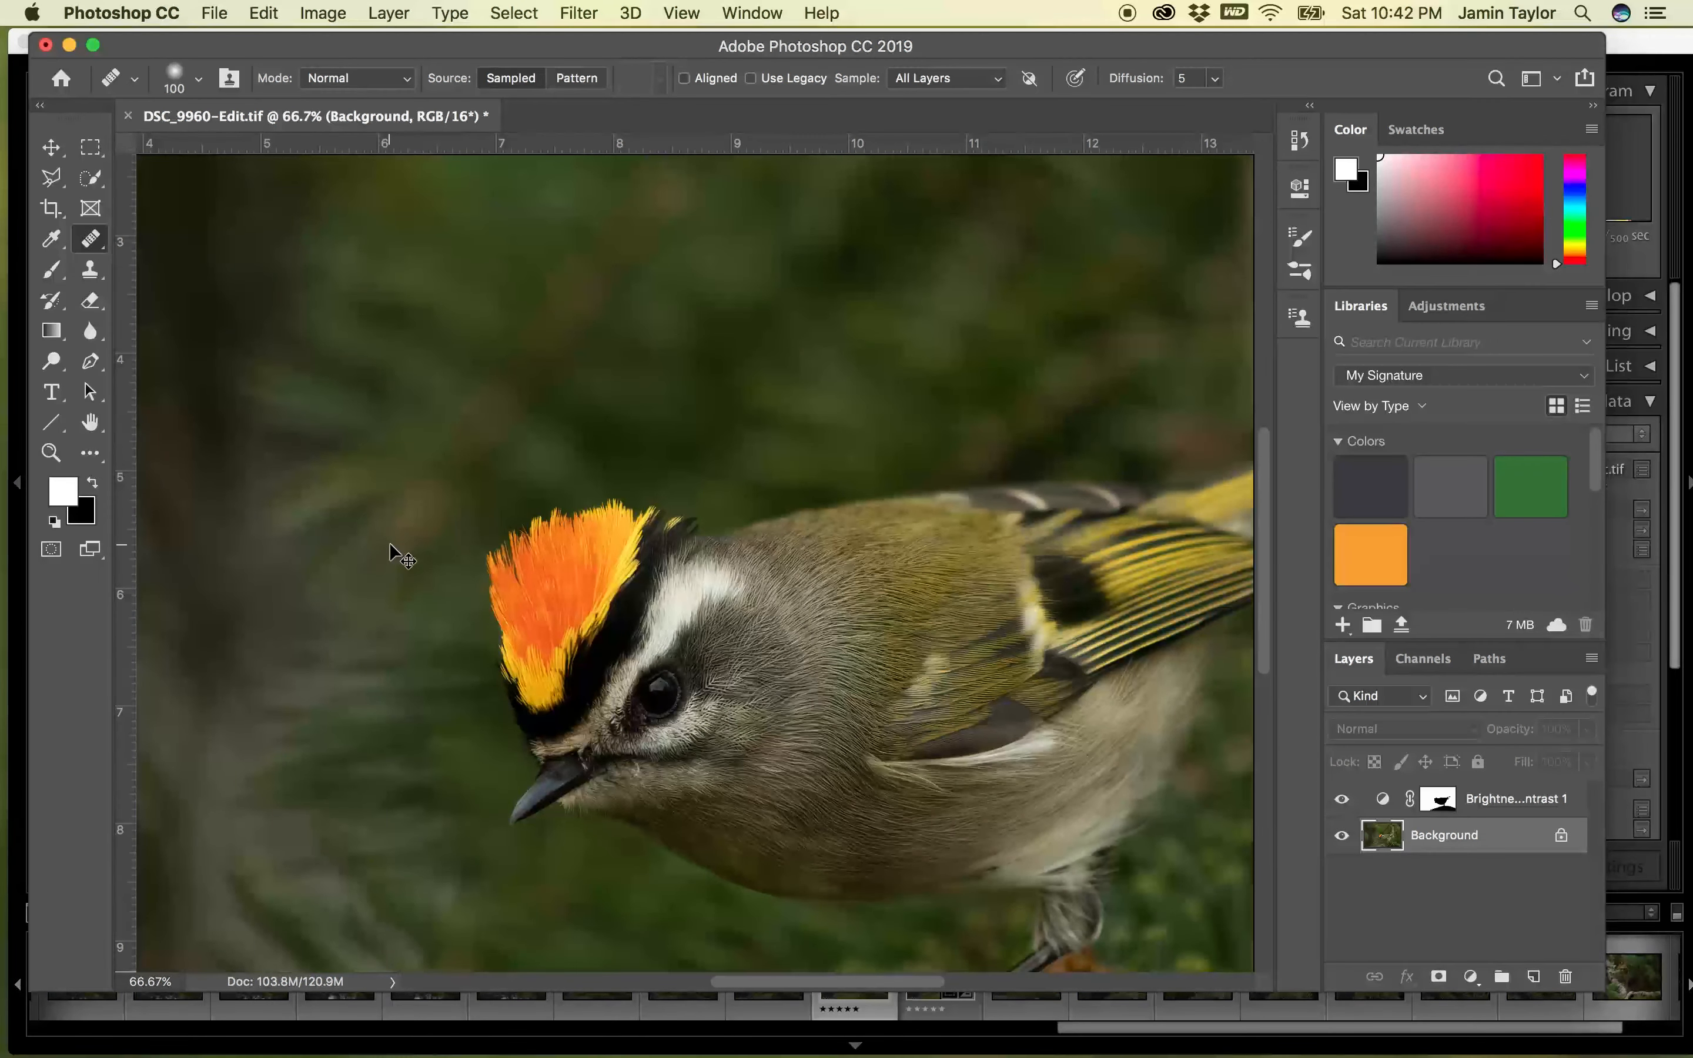
{"action": "key", "text": "super+equal"}
{"action": "left_click", "coordinate": [50, 361]}
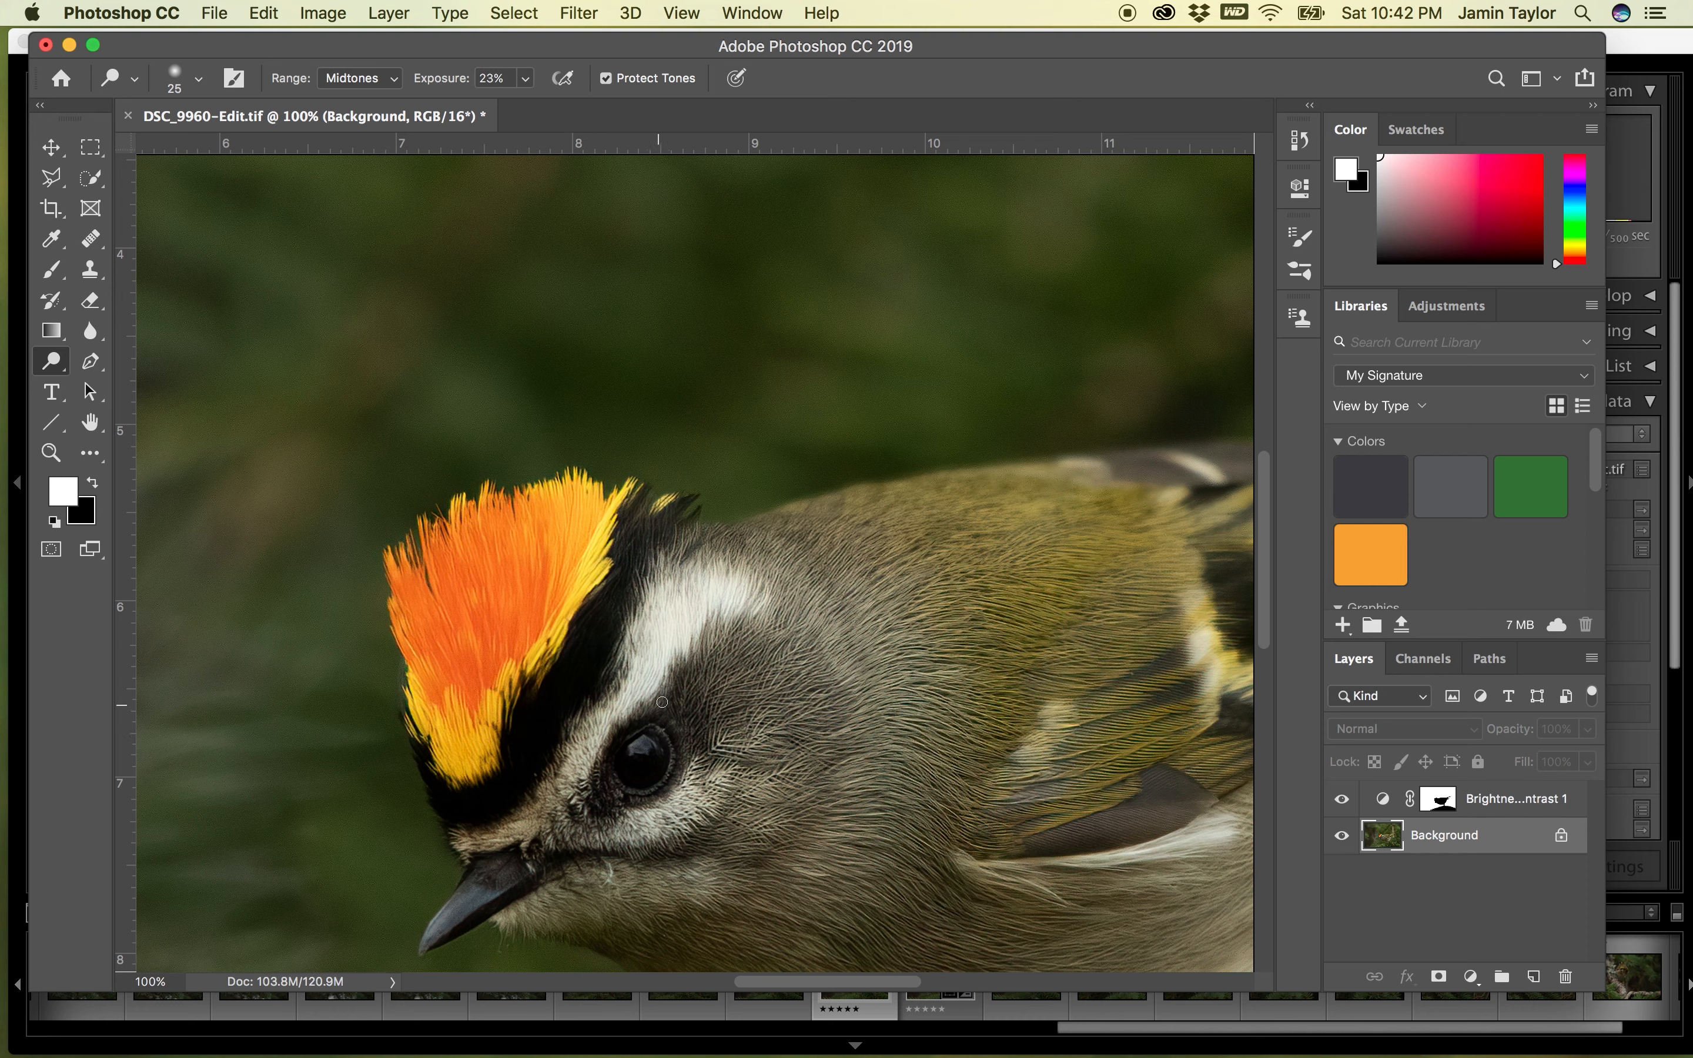
{"action": "left_click_drag", "start_coordinate": [648, 749], "coordinate": [631, 749]}
{"action": "key", "text": "super+minus"}
{"action": "key", "text": "super+minus"}
{"action": "key", "text": "super+minus"}
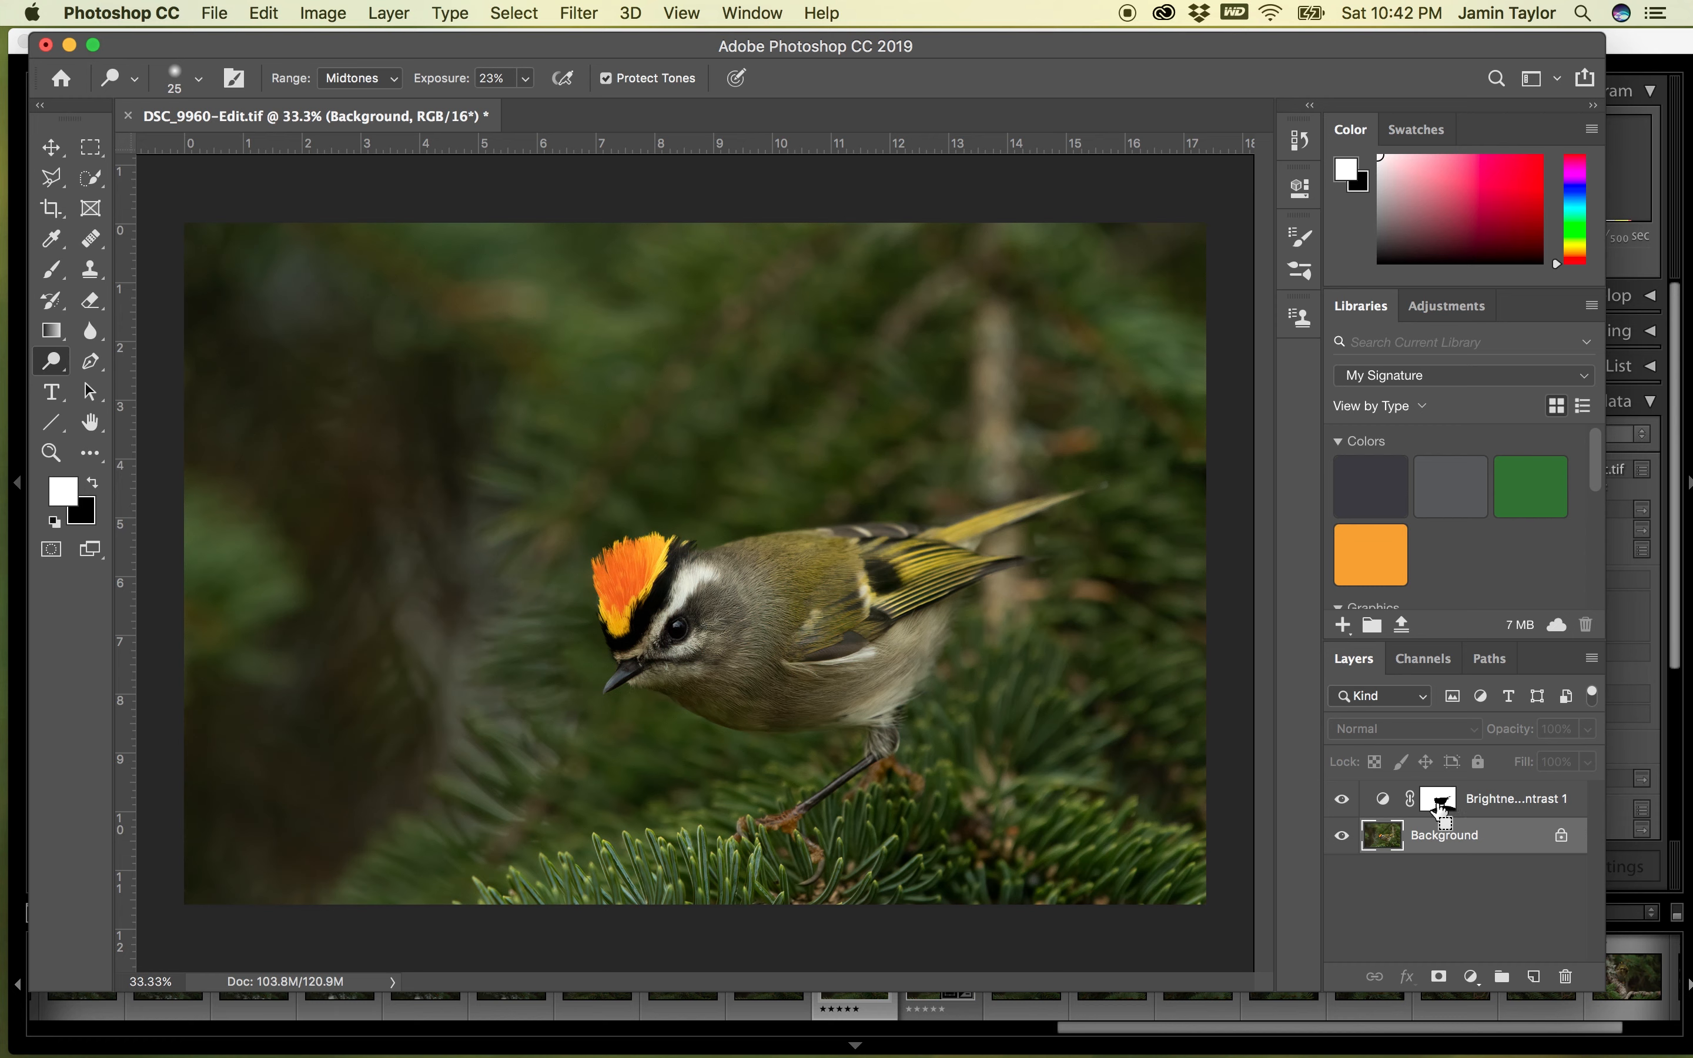
- Load the Brightness/Contrast mask as a selection, invert it to the bird and branch, and add a Levels adjustment layer
{"action": "left_click", "coordinate": [1438, 805], "text": "super"}
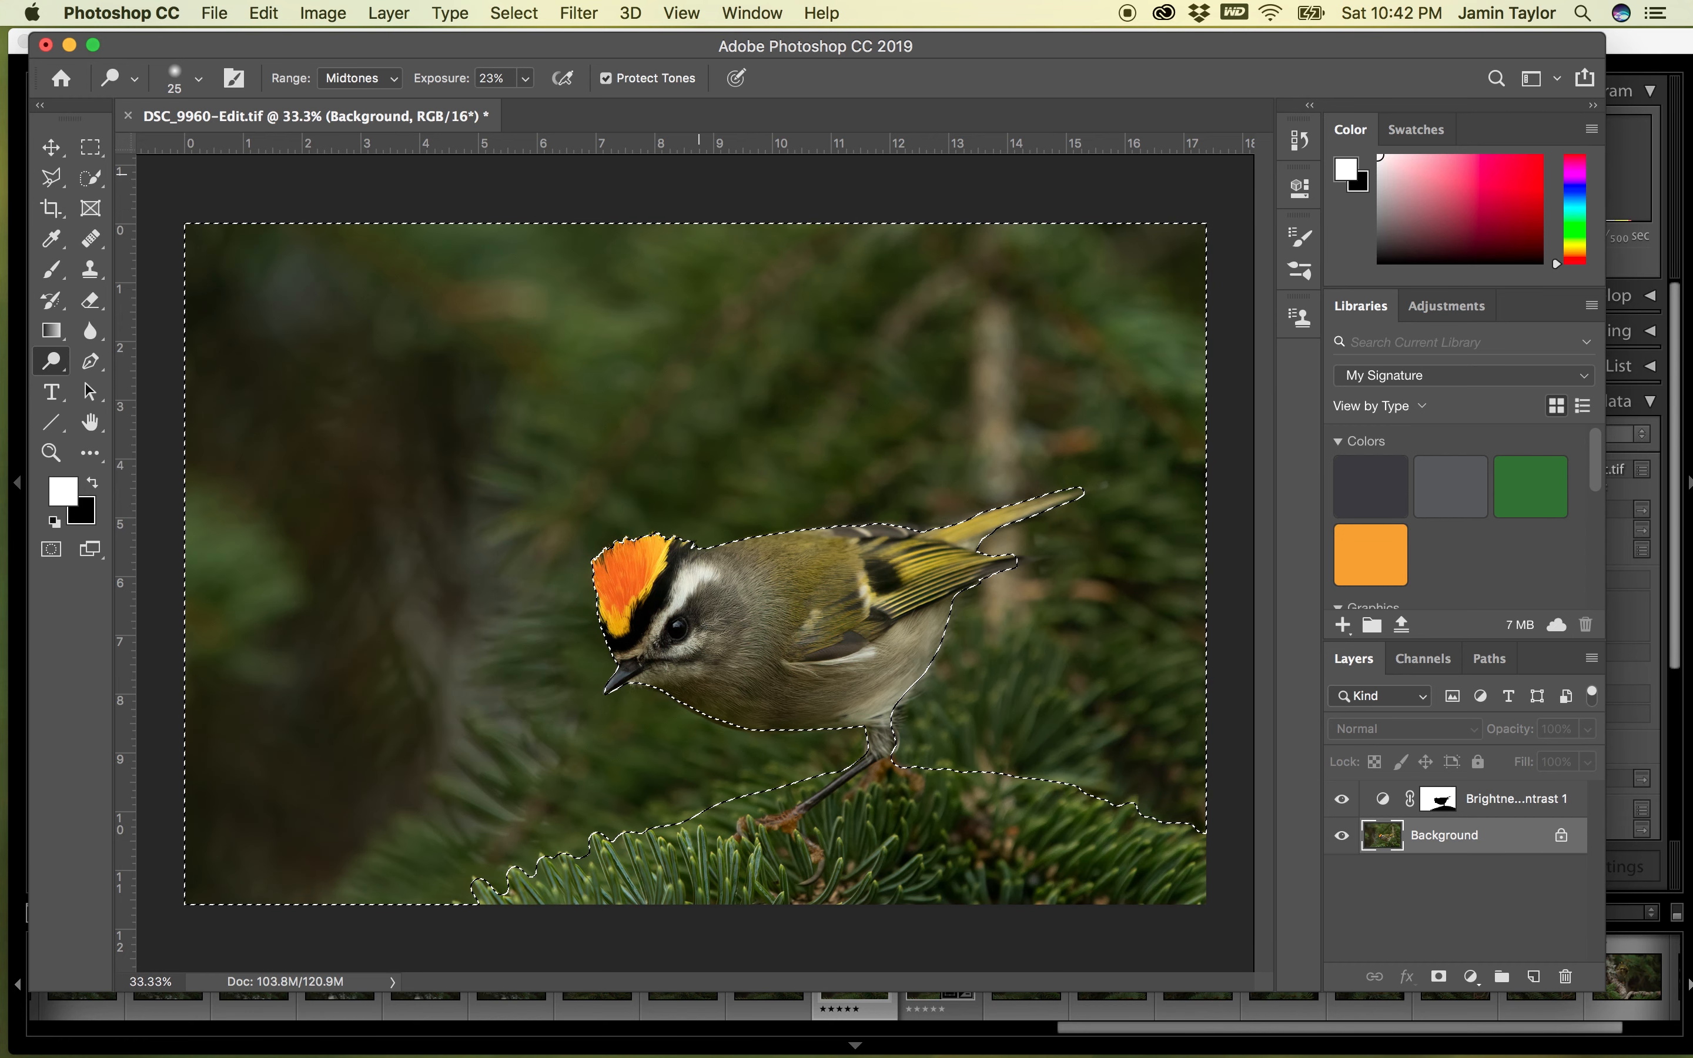
{"action": "left_click", "coordinate": [514, 13]}
{"action": "left_click", "coordinate": [538, 106]}
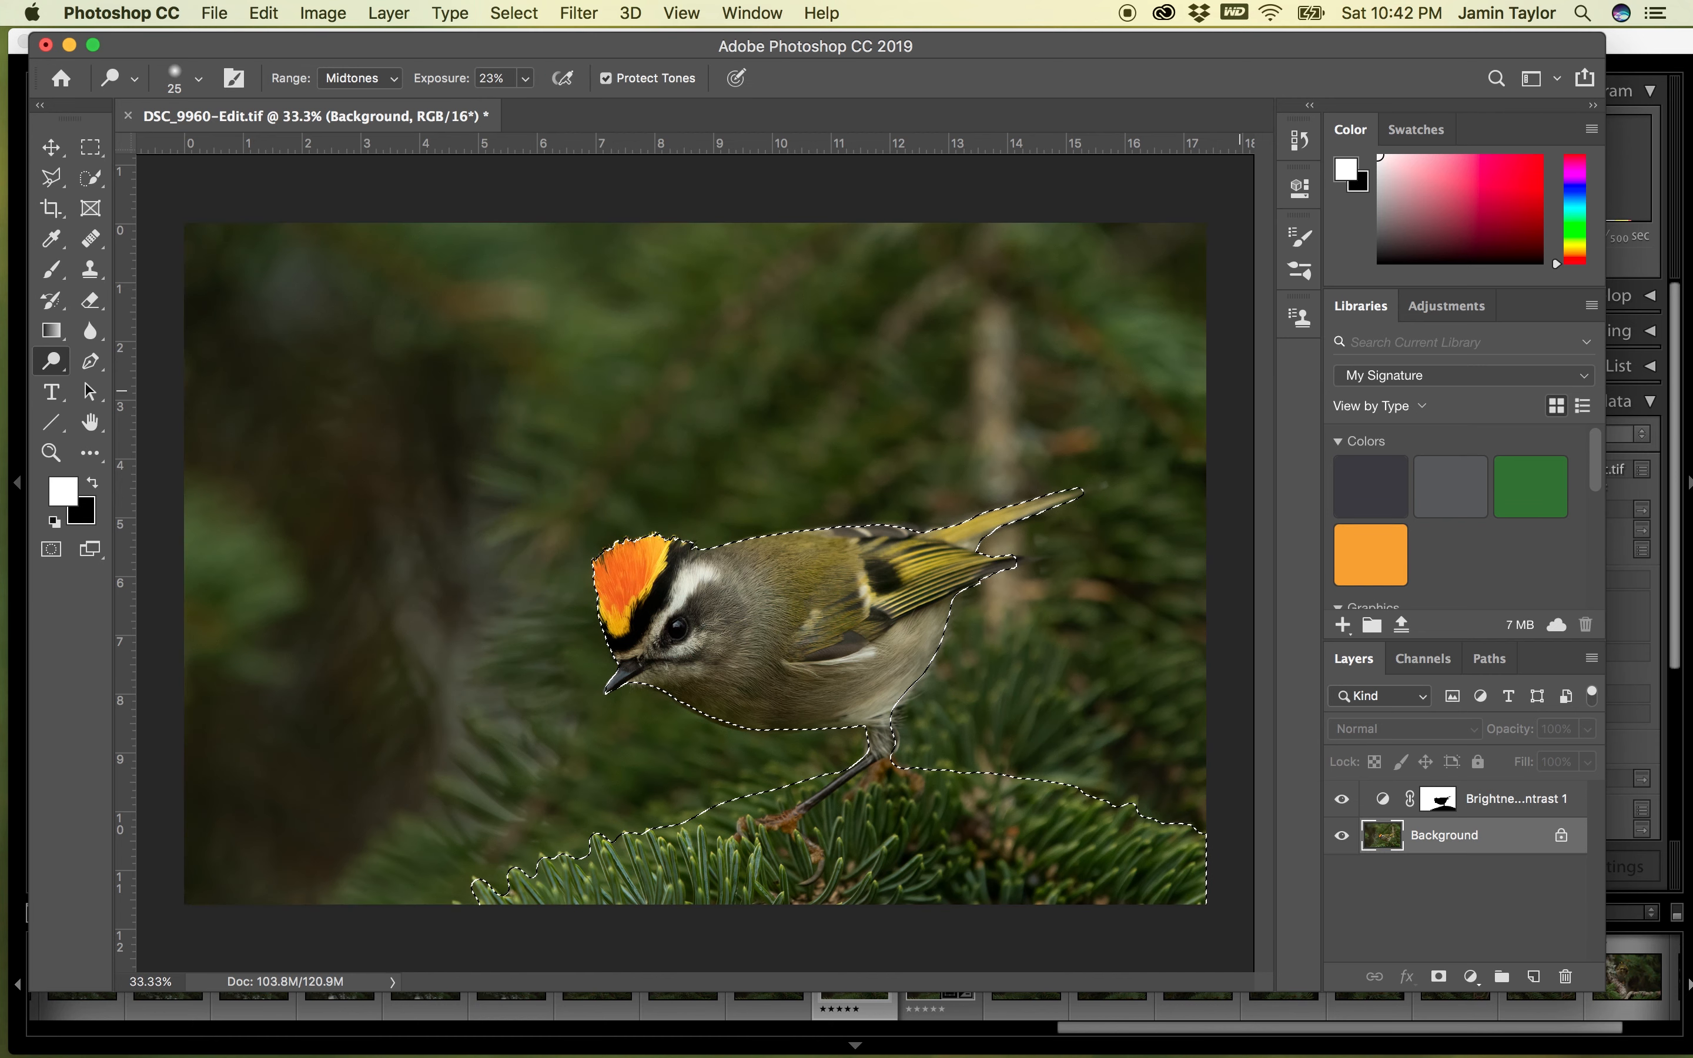
{"action": "left_click", "coordinate": [1473, 980]}
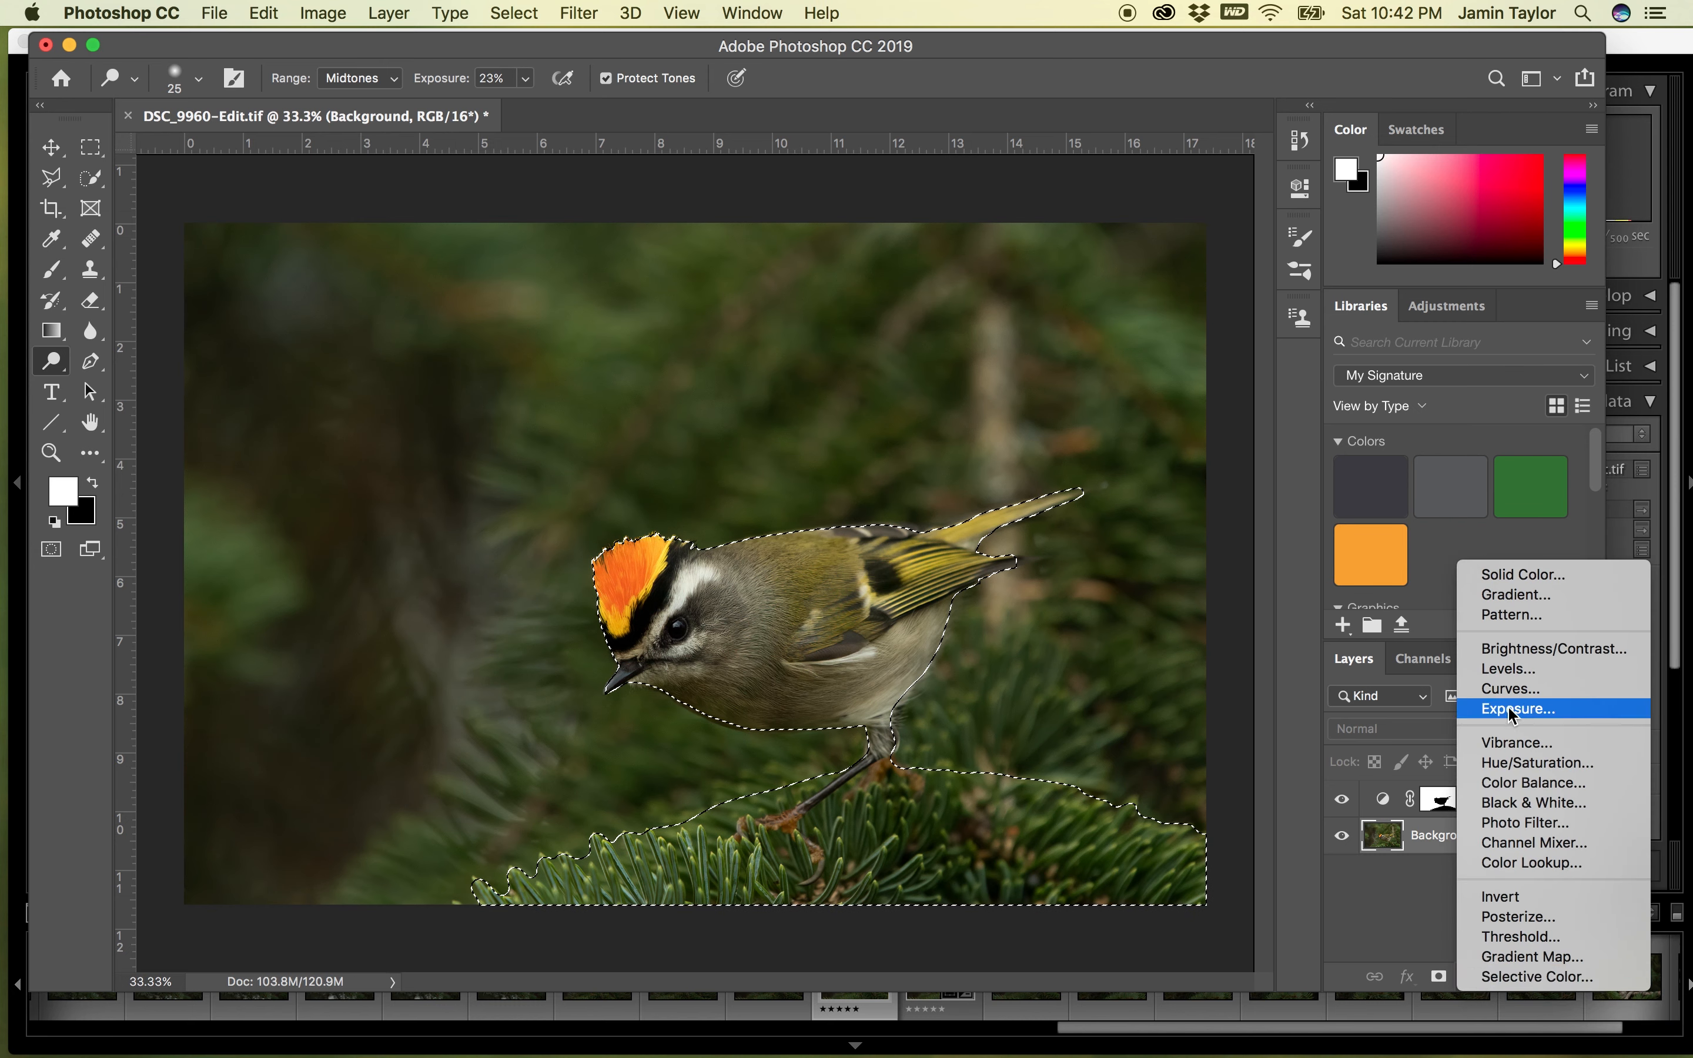
{"action": "left_click", "coordinate": [1509, 672]}
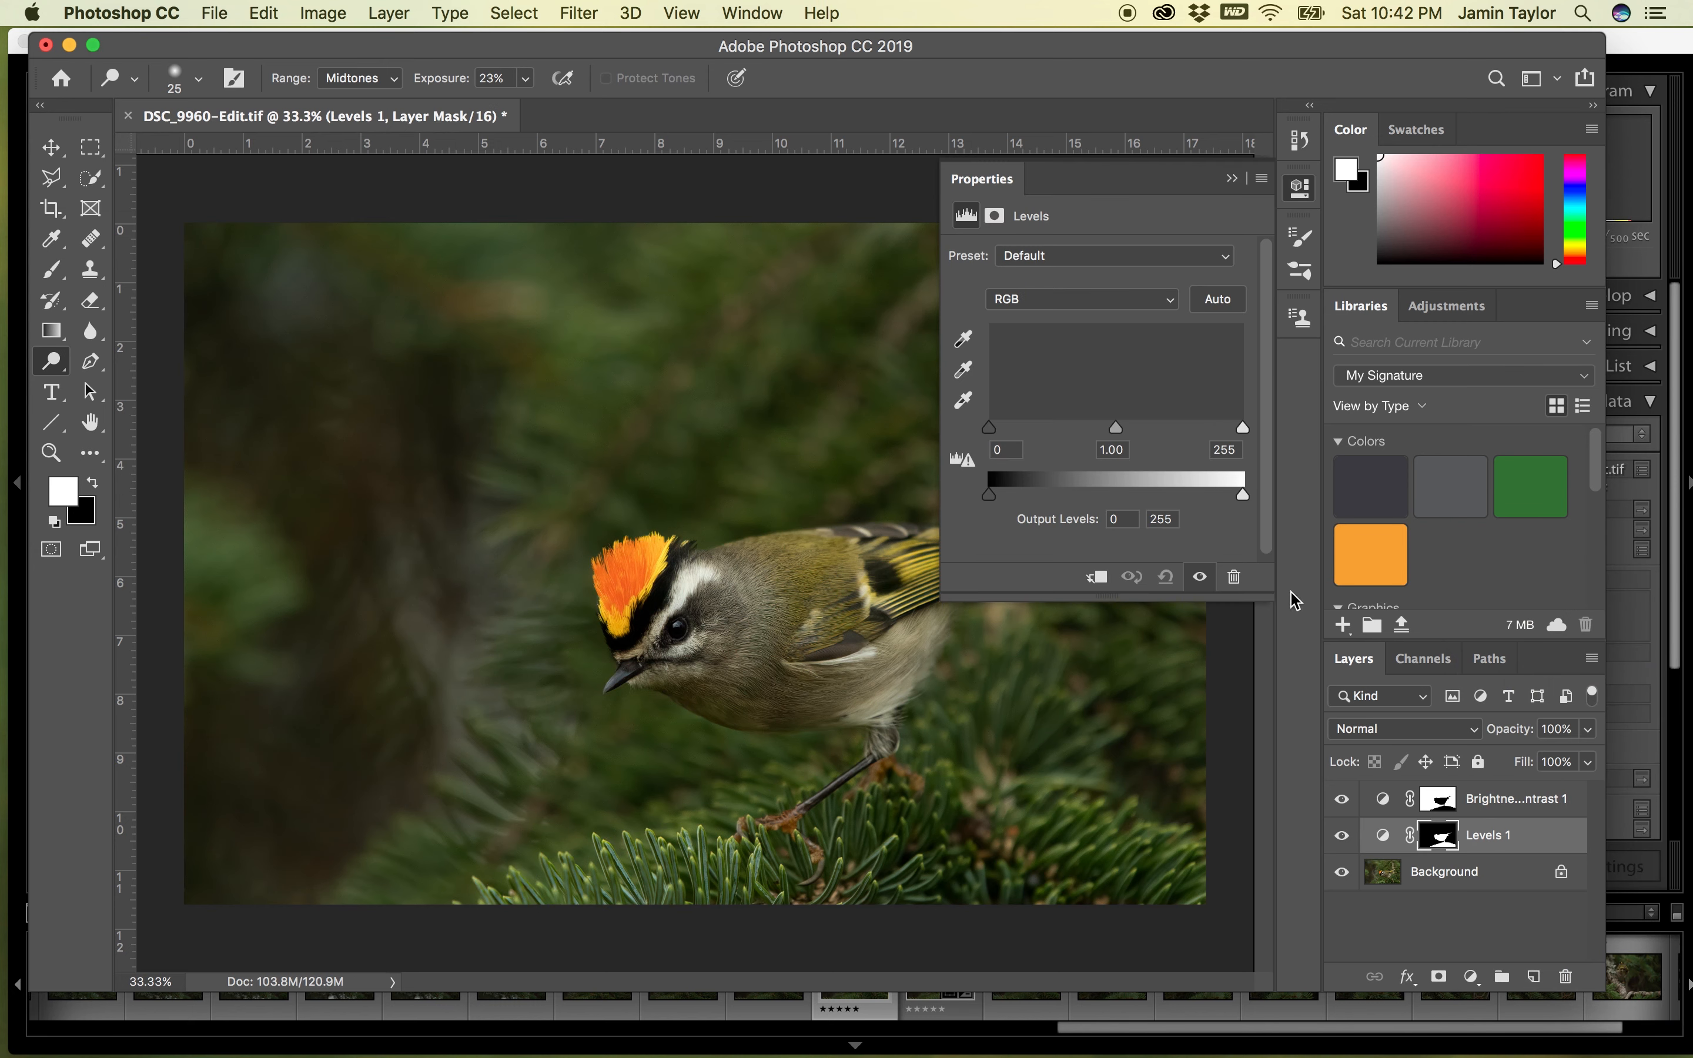
- Raise the shadow input of the Green channel slightly in the Levels adjustment for the bird and branch
{"action": "left_click", "coordinate": [1035, 300]}
{"action": "left_click", "coordinate": [1034, 334]}
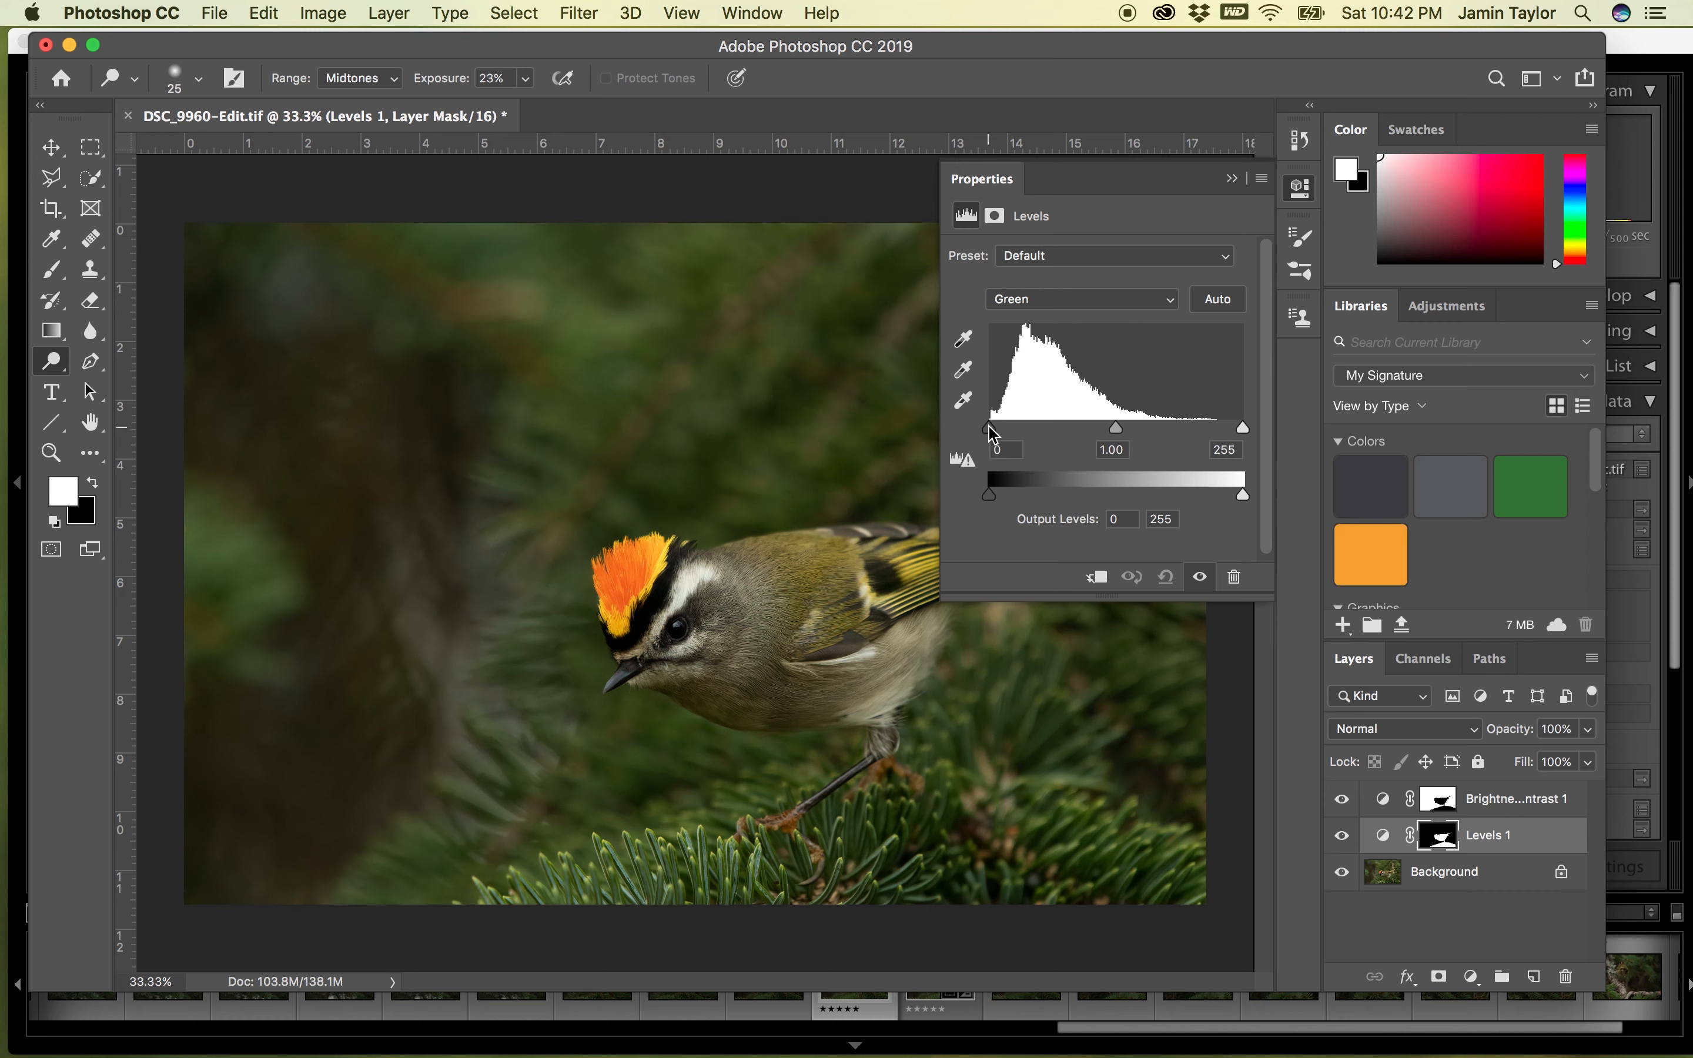
{"action": "left_click_drag", "start_coordinate": [989, 427], "coordinate": [992, 428]}
{"action": "left_click", "coordinate": [1232, 179]}
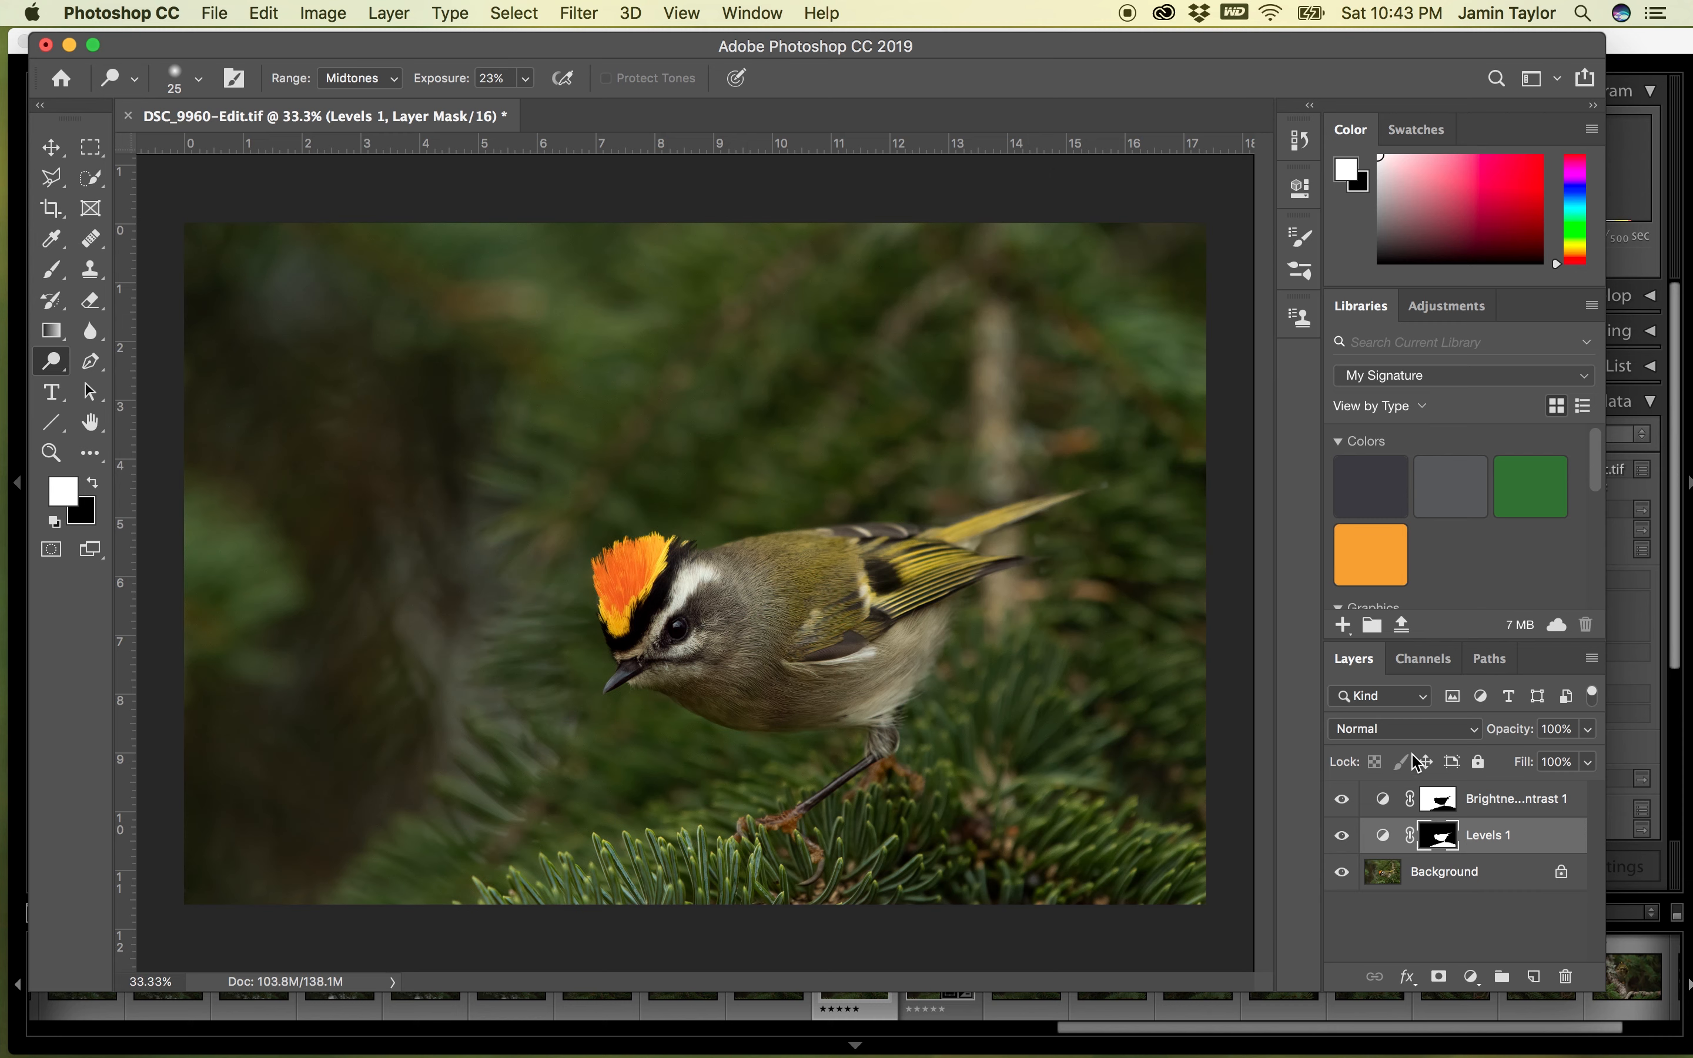
- Compare the bird and branch with and without the Levels adjustment
{"action": "left_click", "coordinate": [1341, 838]}
{"action": "left_click", "coordinate": [1342, 838]}
{"action": "left_click", "coordinate": [1342, 838]}
{"action": "left_click", "coordinate": [1342, 837]}
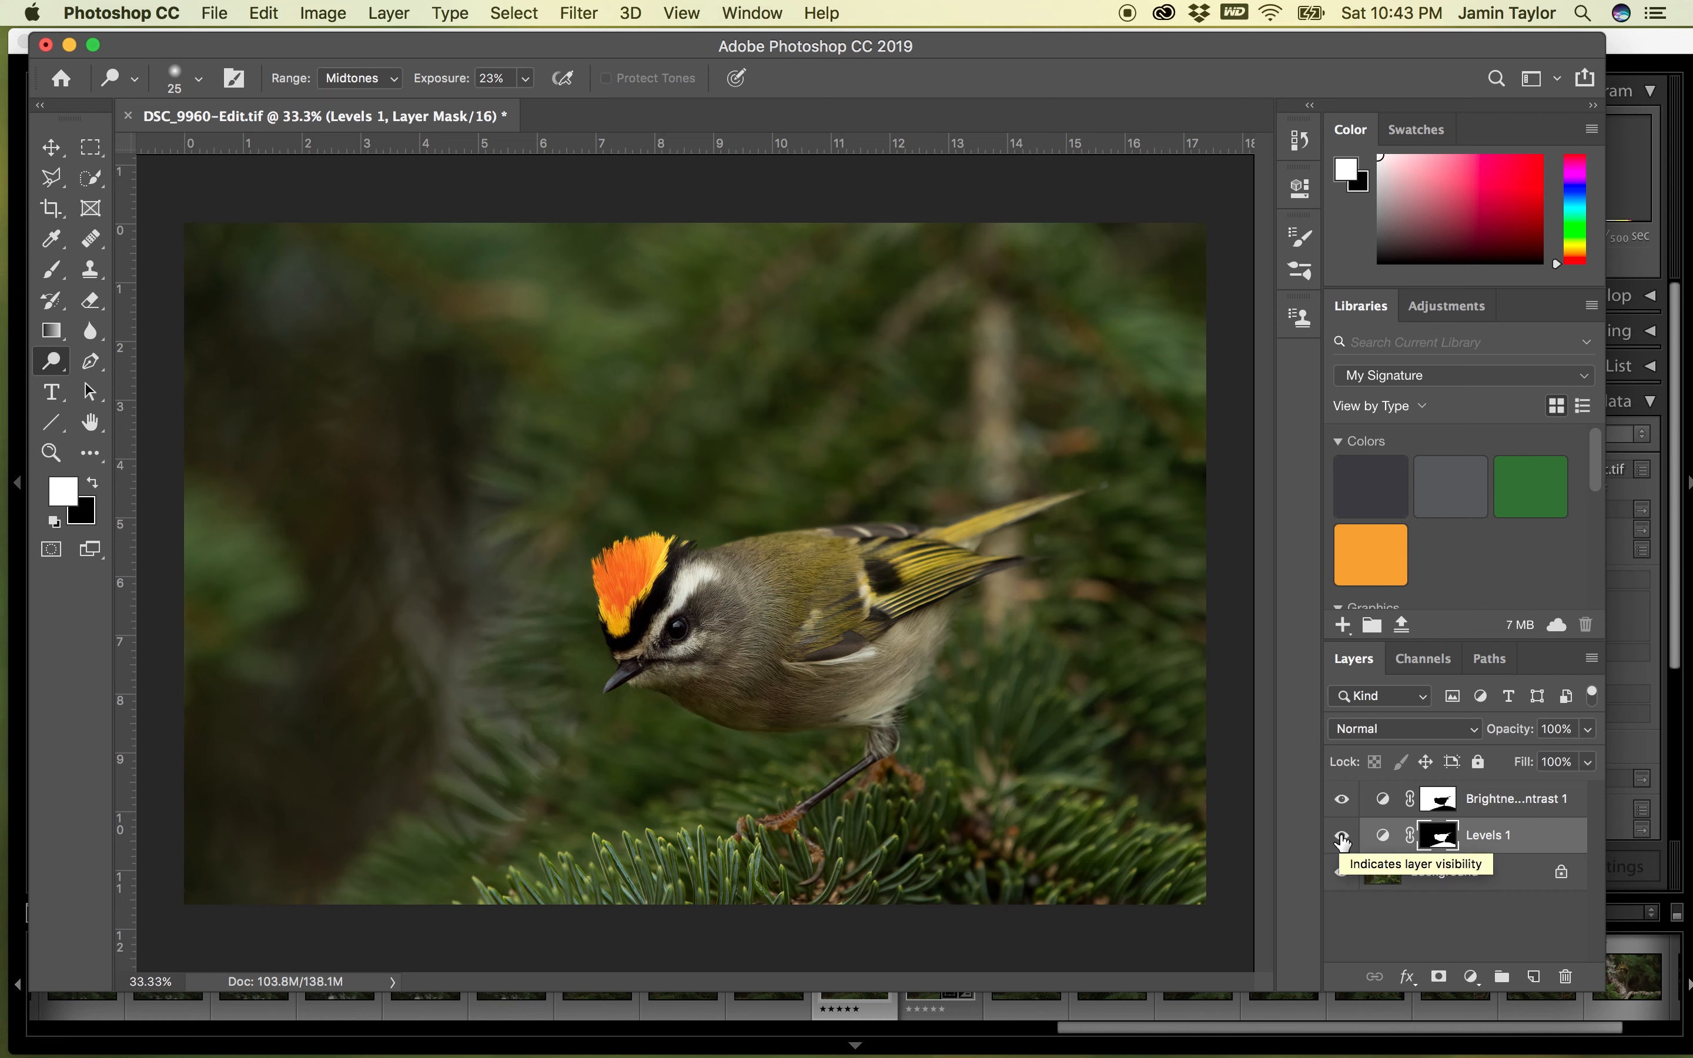
{"action": "left_click", "coordinate": [1342, 837]}
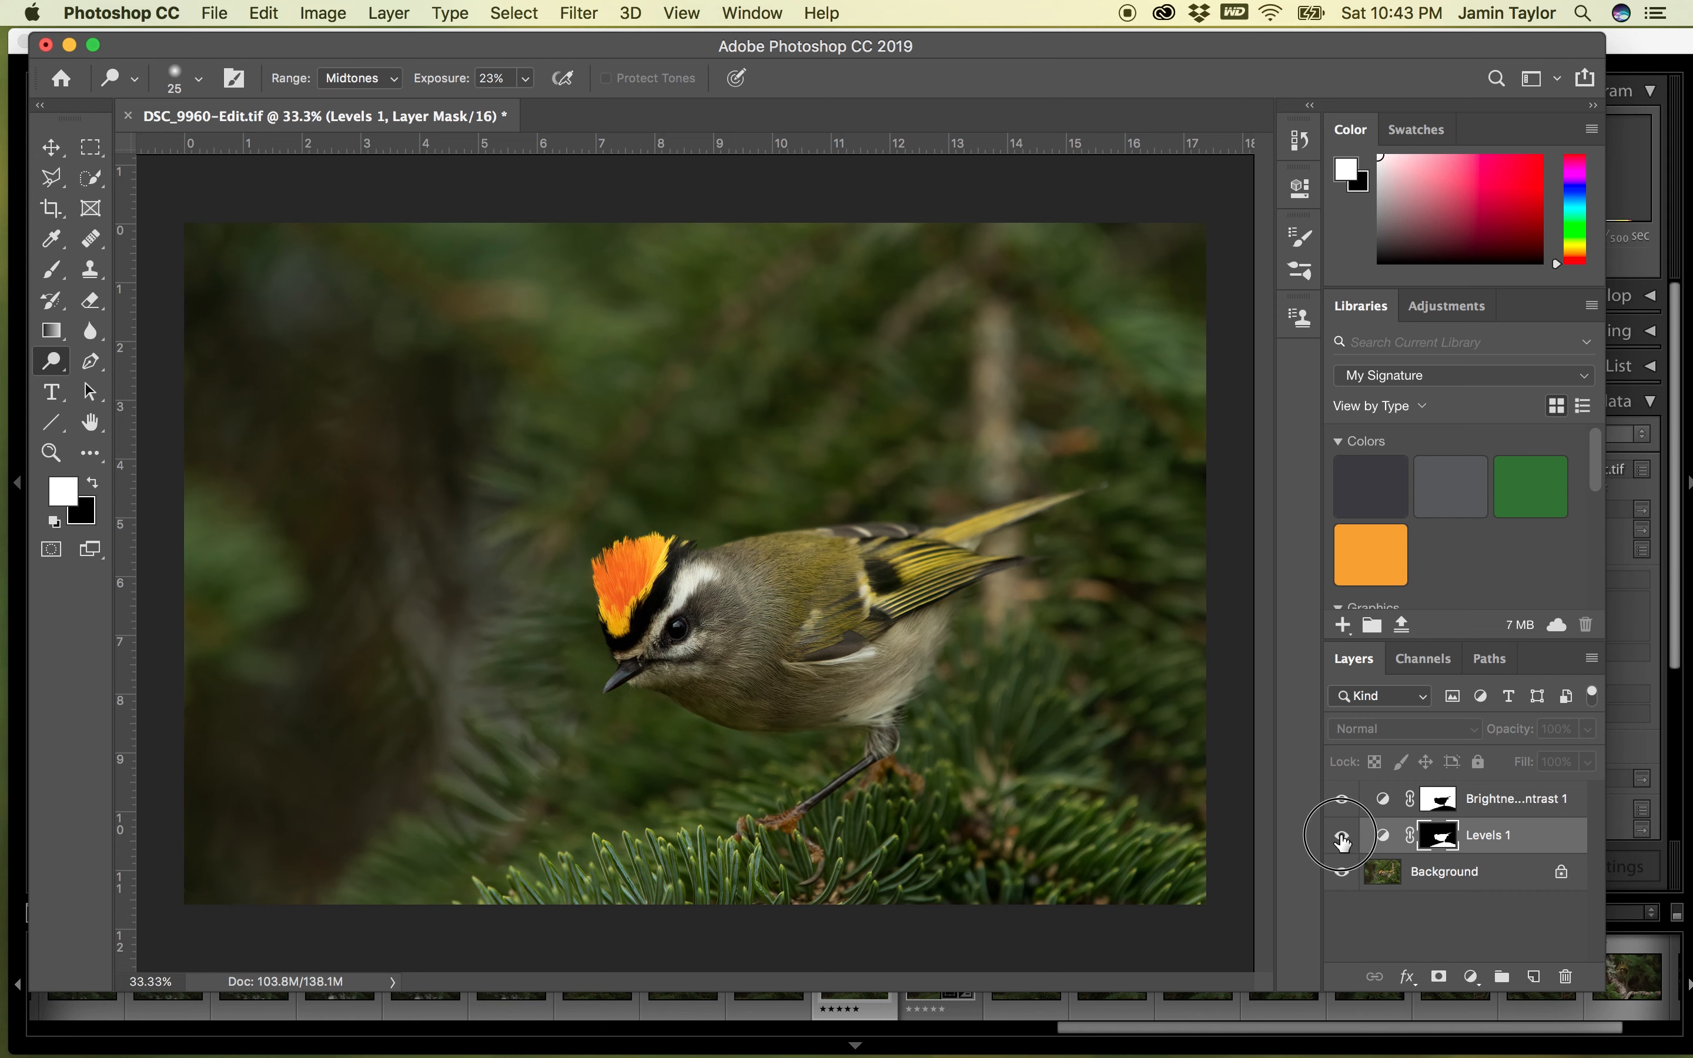
{"action": "left_click", "coordinate": [1341, 837]}
{"action": "left_click", "coordinate": [1342, 837]}
{"action": "left_click", "coordinate": [1342, 838]}
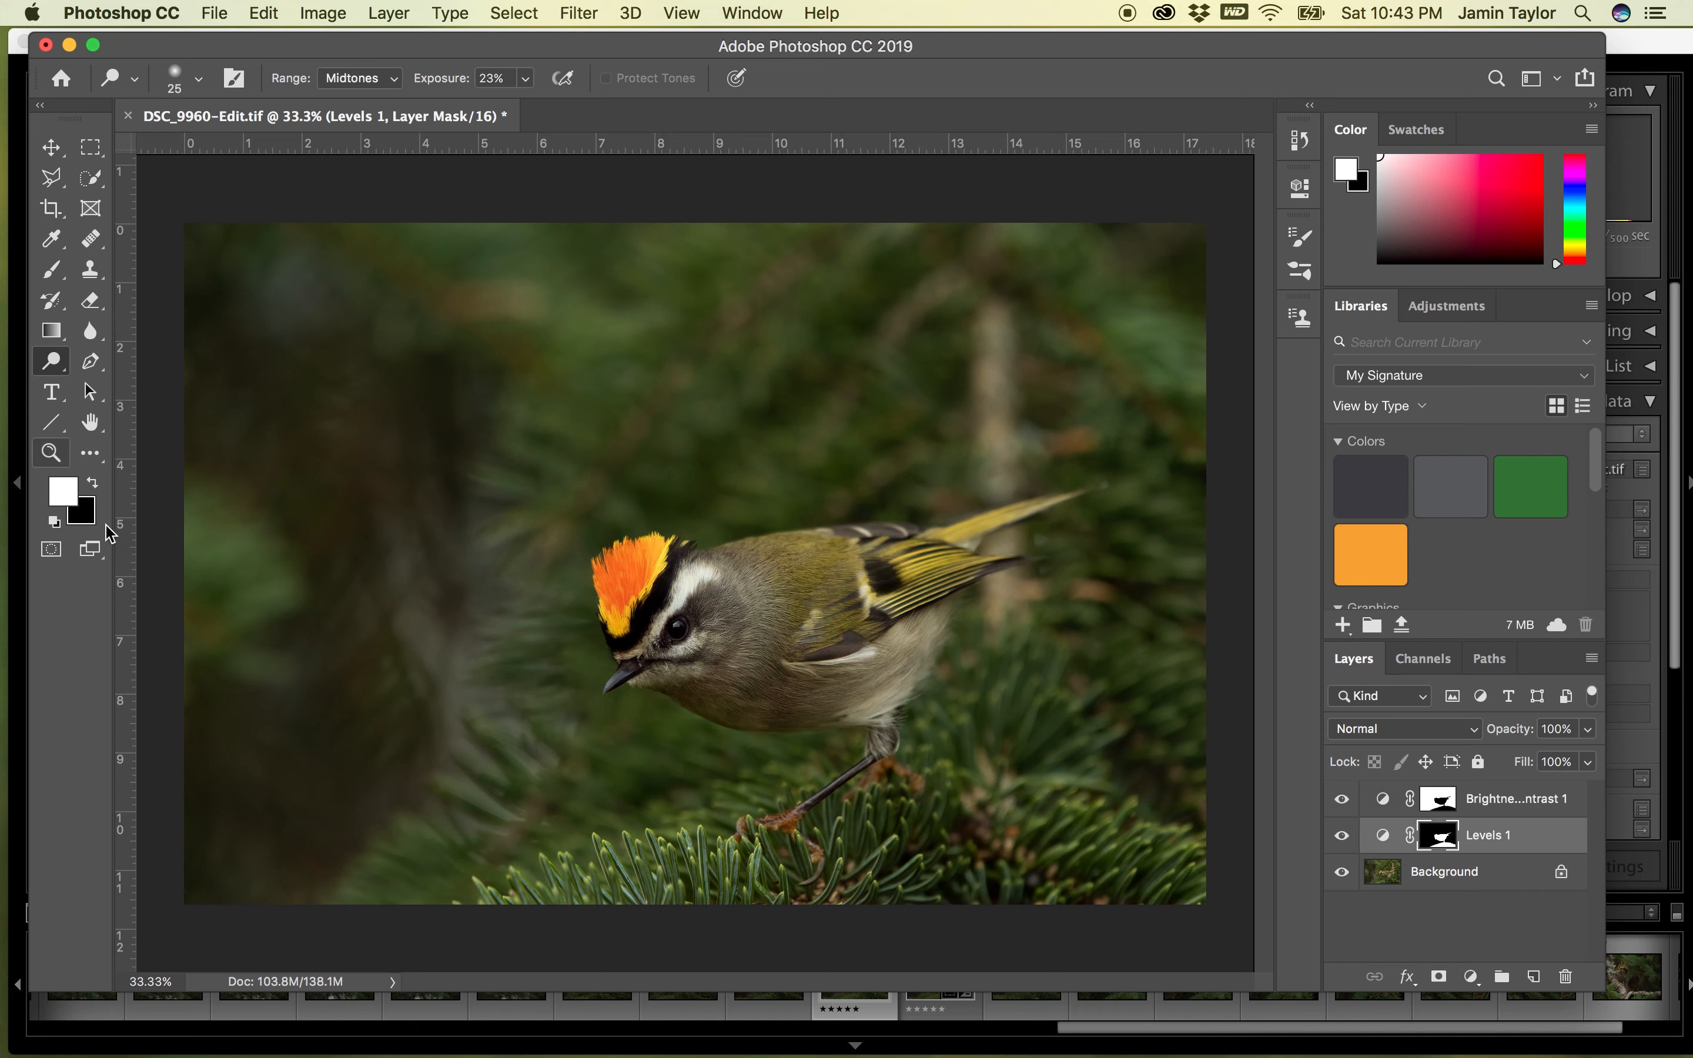
- Paint black over the spruce branch on the Levels 1 layer mask with a soft brush at size 700
{"action": "left_click", "coordinate": [93, 482]}
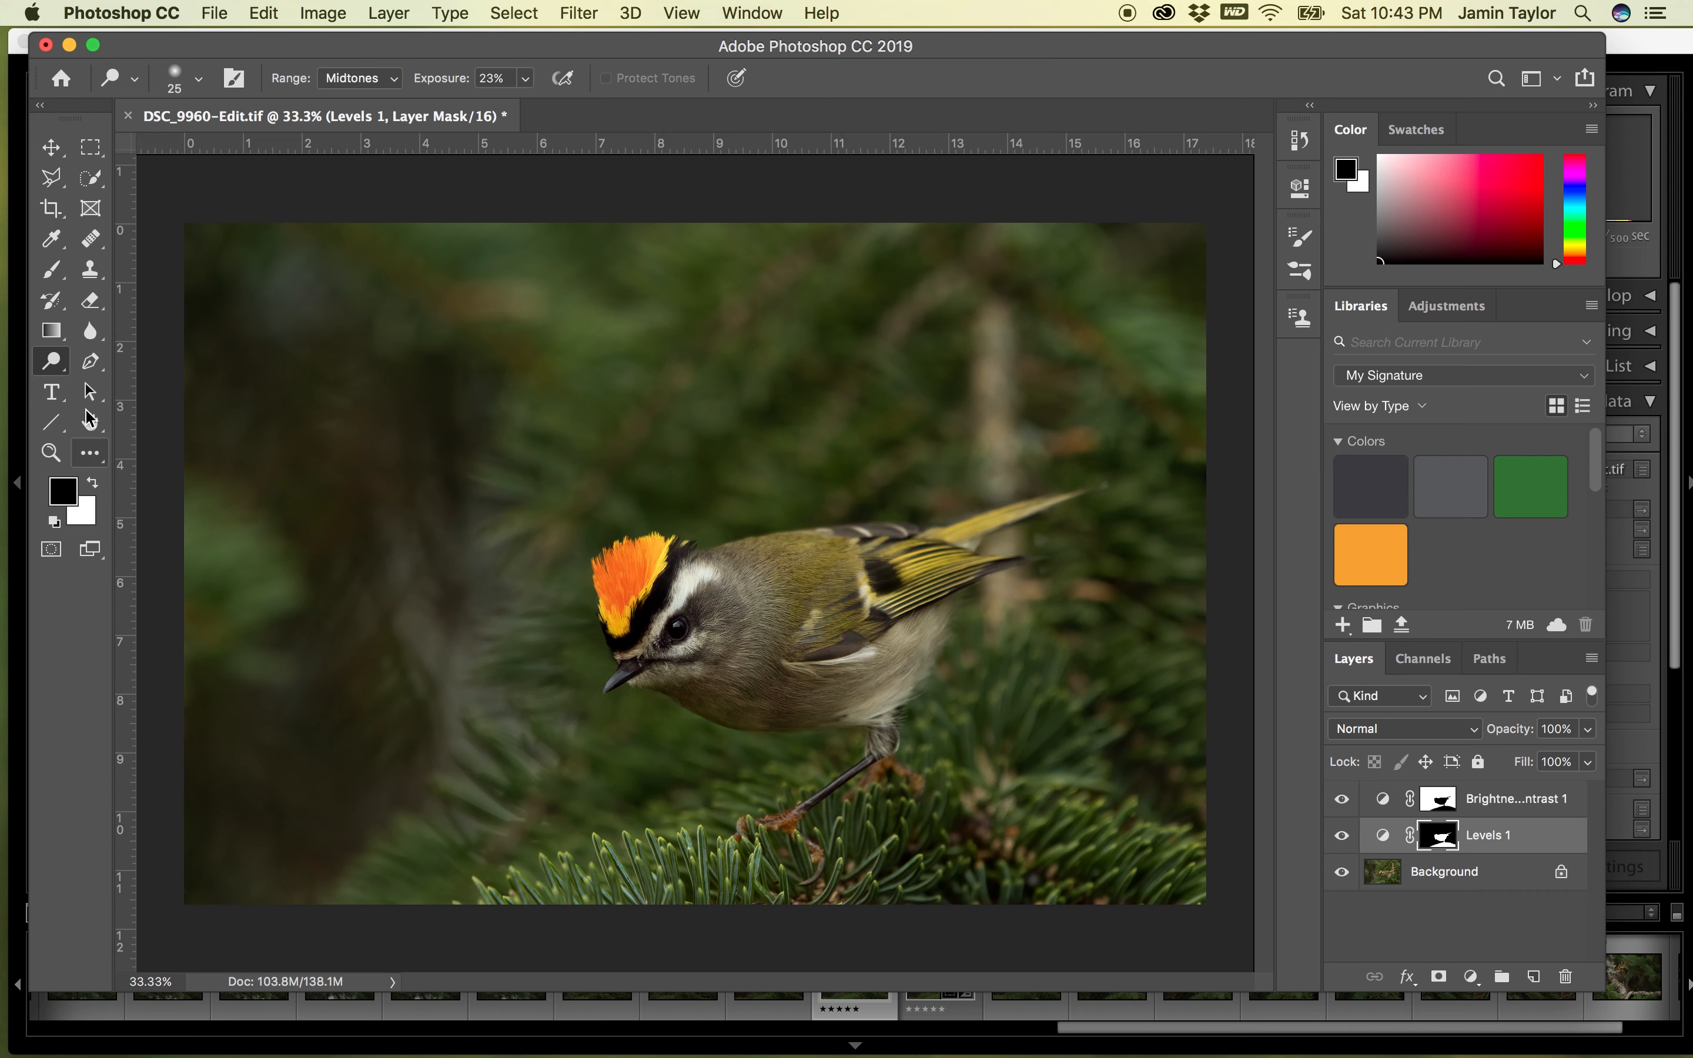
{"action": "left_click", "coordinate": [51, 269]}
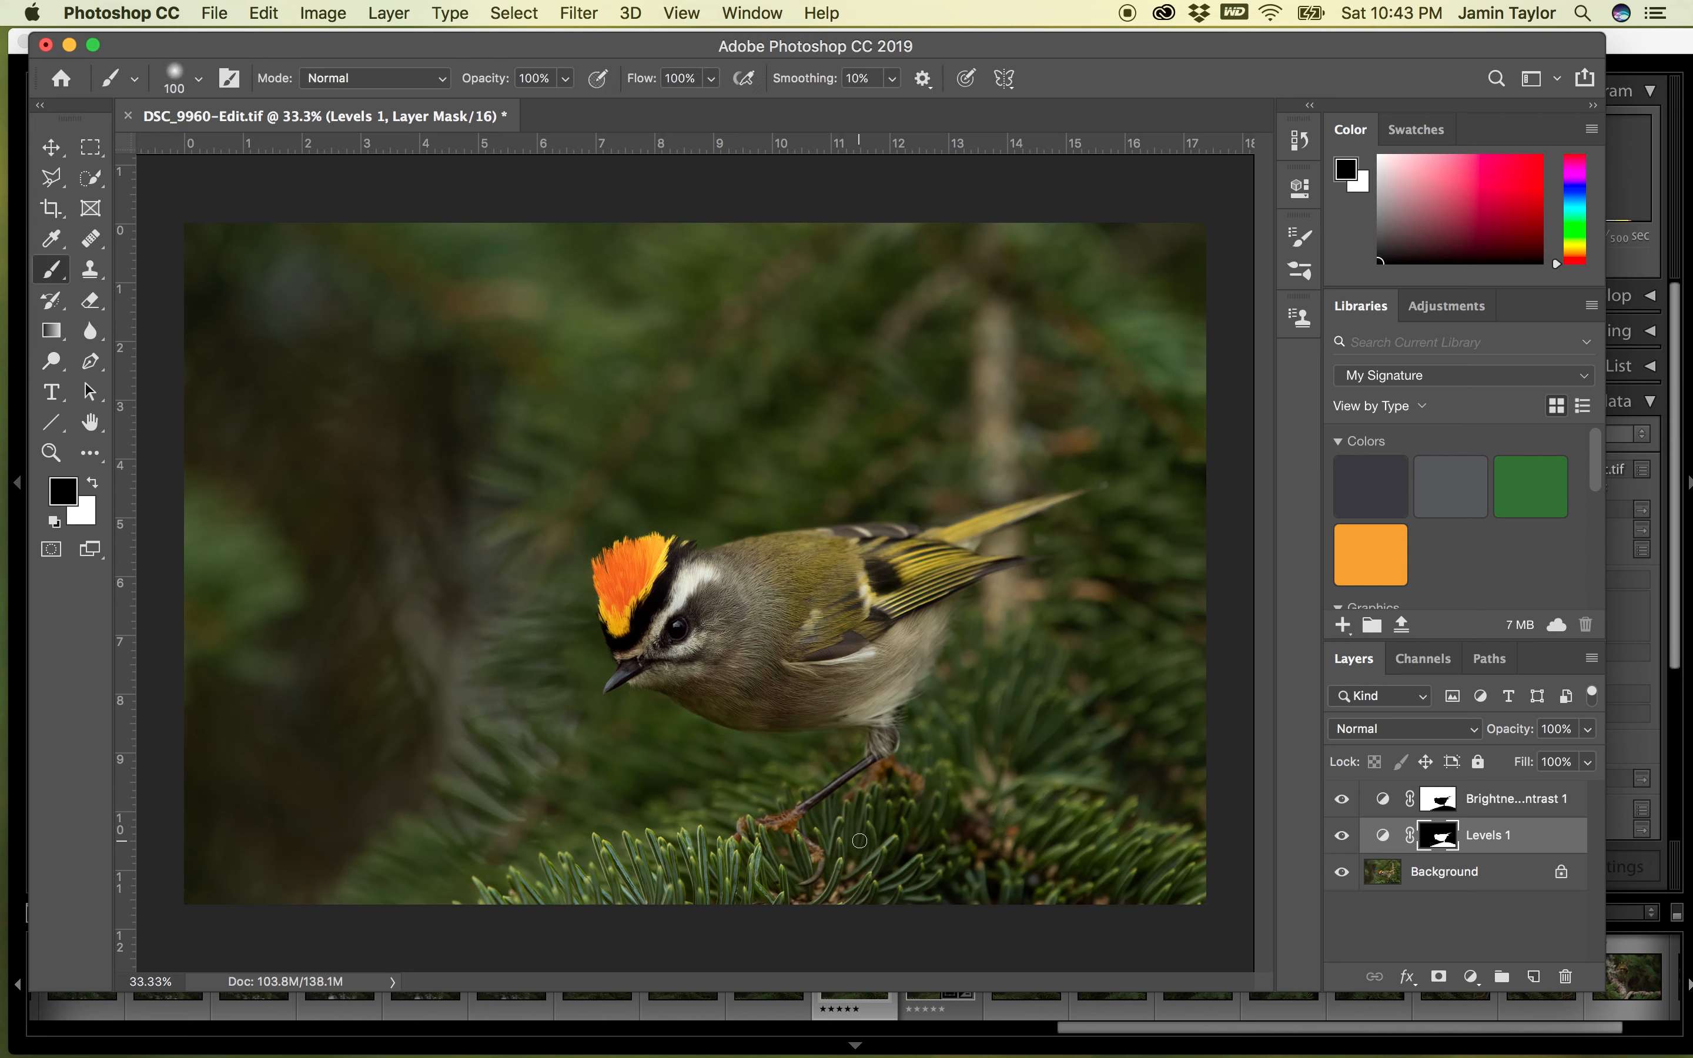
{"action": "key", "text": "bracketright"}
{"action": "key", "text": "bracketright"}
{"action": "key", "text": "bracketright"}
{"action": "key", "text": "bracketright"}
{"action": "key", "text": "bracketright"}
{"action": "key", "text": "bracketright"}
{"action": "key", "text": "bracketright"}
{"action": "key", "text": "bracketright"}
{"action": "key", "text": "bracketright"}
{"action": "mouse_move", "coordinate": [486, 896]}
{"action": "left_mouse_down"}
{"action": "mouse_move", "coordinate": [664, 919]}
{"action": "mouse_move", "coordinate": [585, 881]}
{"action": "mouse_move", "coordinate": [1049, 837]}
{"action": "mouse_move", "coordinate": [994, 777]}
{"action": "mouse_move", "coordinate": [934, 838]}
{"action": "mouse_move", "coordinate": [1259, 848]}
{"action": "mouse_move", "coordinate": [983, 889]}
{"action": "mouse_move", "coordinate": [990, 904]}
{"action": "mouse_move", "coordinate": [895, 877]}
{"action": "mouse_move", "coordinate": [879, 849]}
{"action": "mouse_move", "coordinate": [777, 892]}
{"action": "mouse_move", "coordinate": [649, 872]}
{"action": "mouse_move", "coordinate": [604, 839]}
{"action": "mouse_move", "coordinate": [446, 877]}
{"action": "mouse_move", "coordinate": [461, 839]}
{"action": "mouse_move", "coordinate": [767, 884]}
{"action": "left_mouse_up"}
- Compare the image with the Levels 1 layer hidden and shown to check the repainted mask
{"action": "left_click", "coordinate": [1341, 835]}
{"action": "left_click", "coordinate": [1341, 835]}
{"action": "left_click", "coordinate": [1341, 835]}
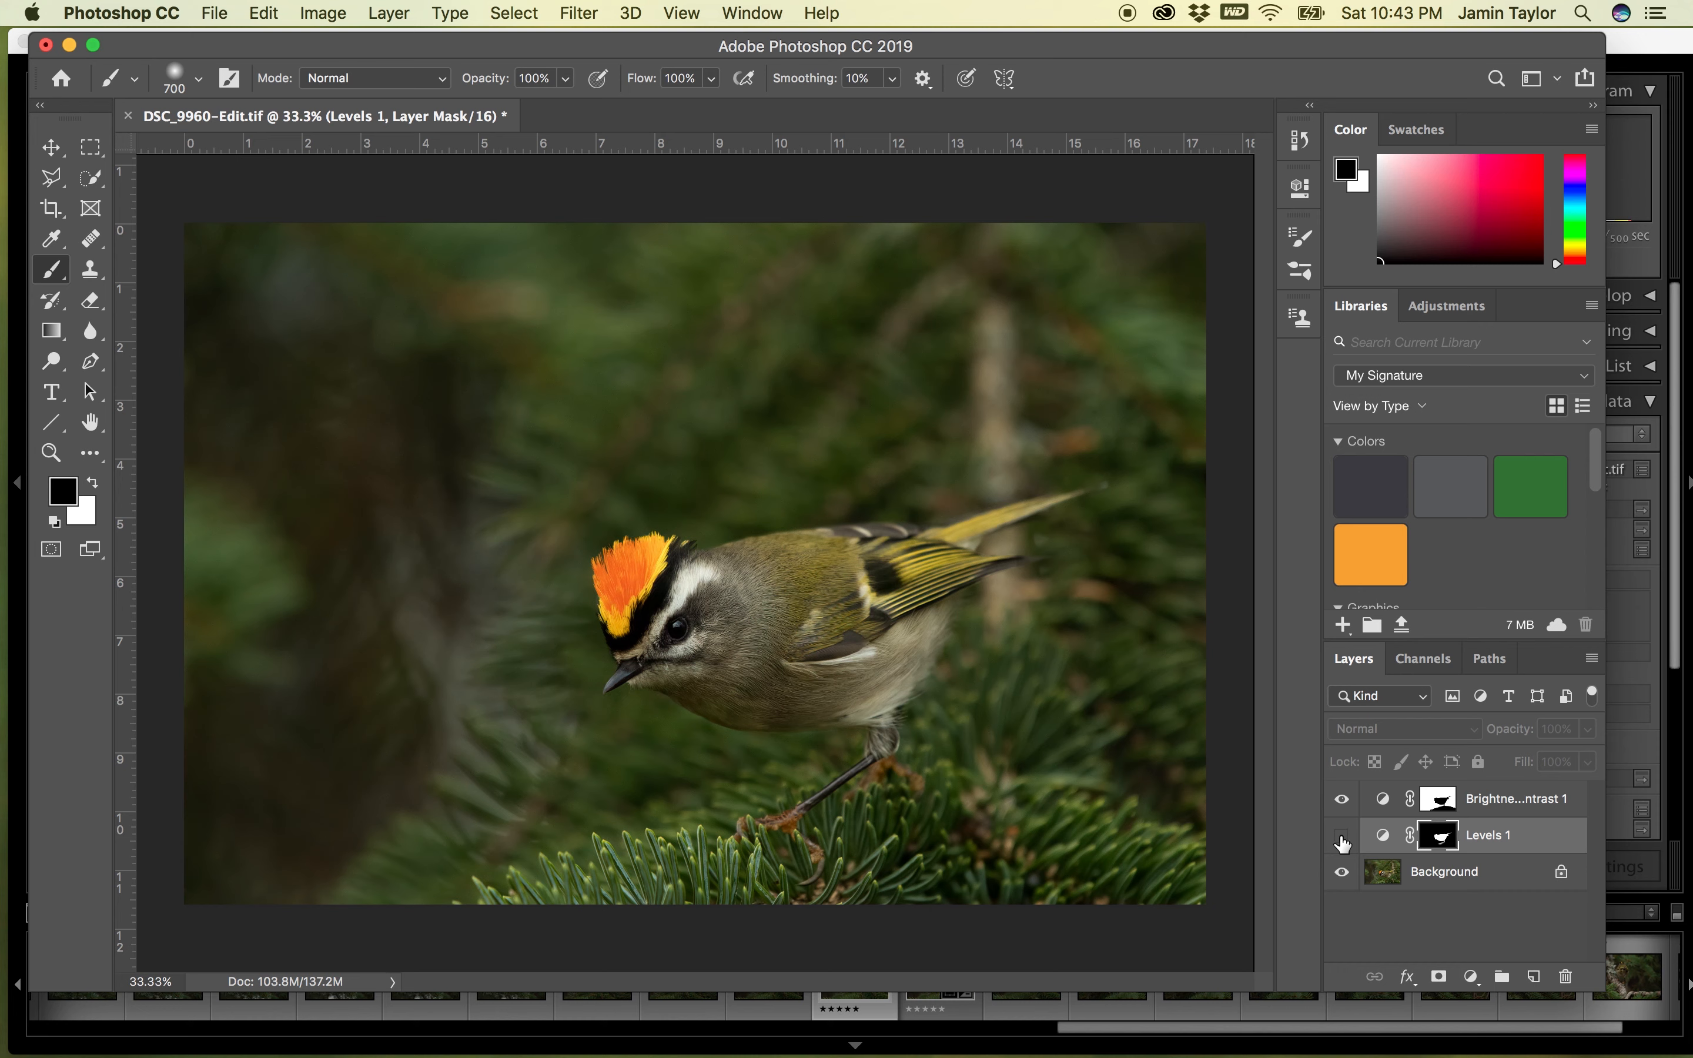
{"action": "left_click", "coordinate": [1341, 836]}
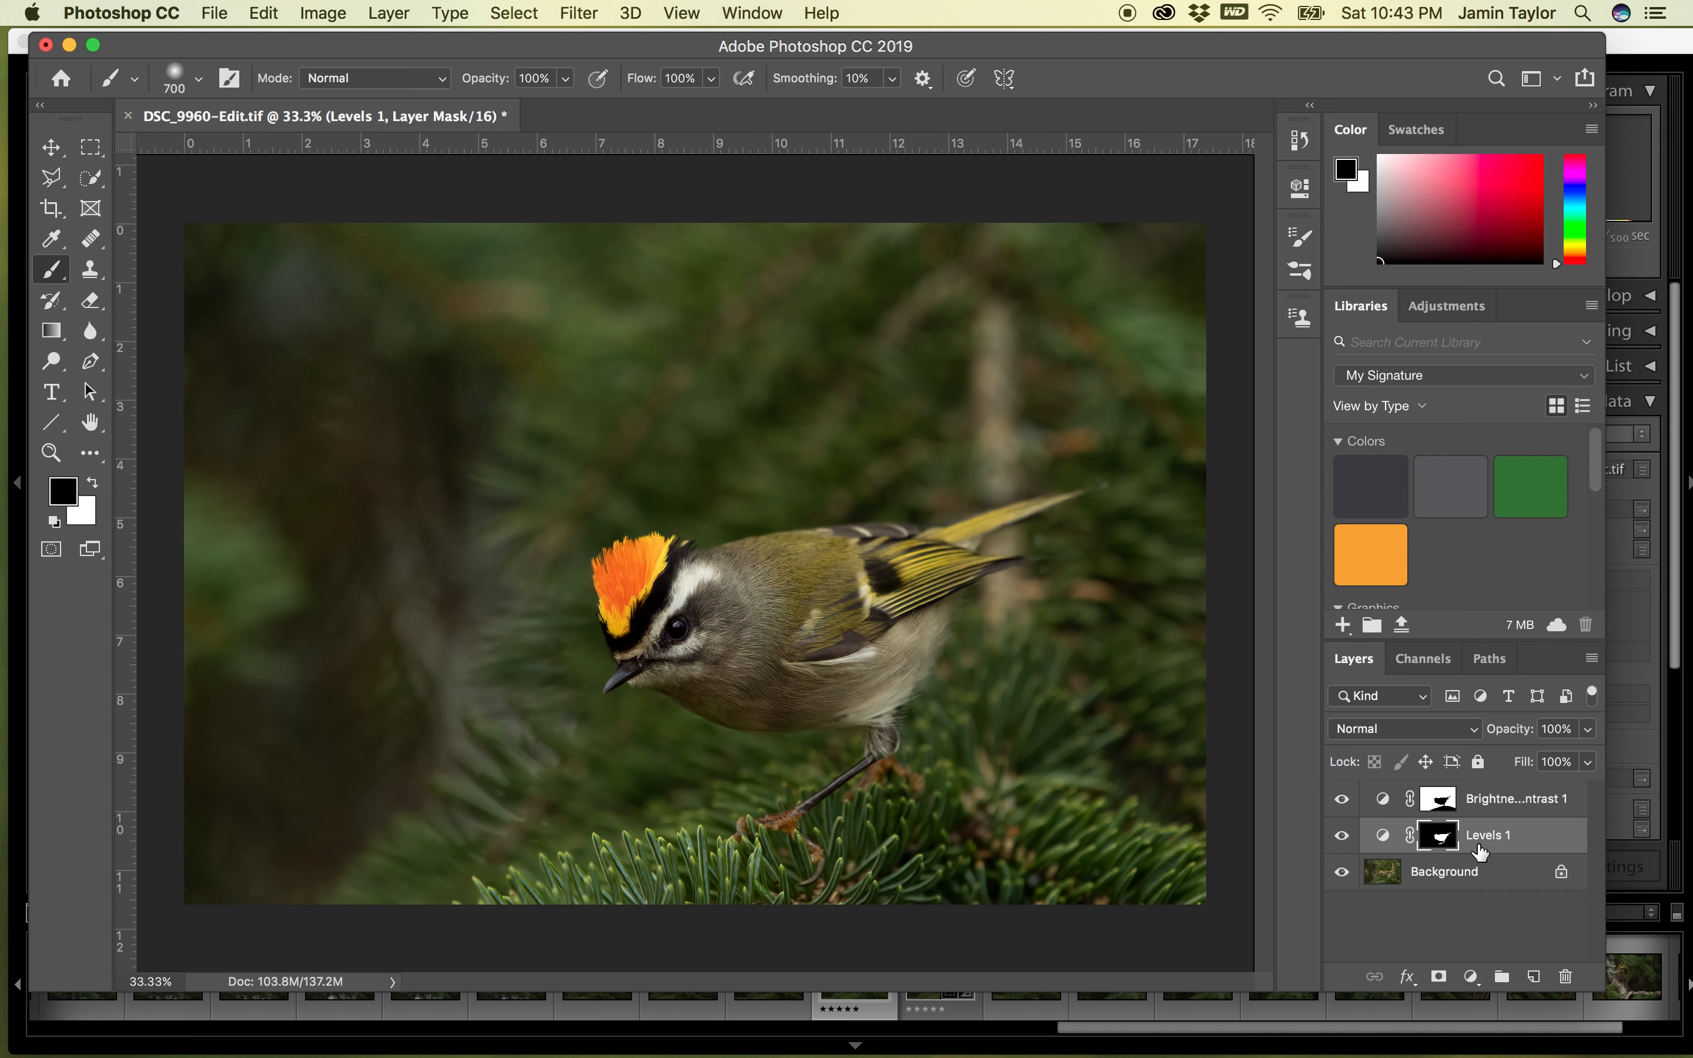
- Duplicate the Background, Levels and Brightness/Contrast layers together and merge the copies into a single layer
{"action": "left_click", "coordinate": [1488, 805]}
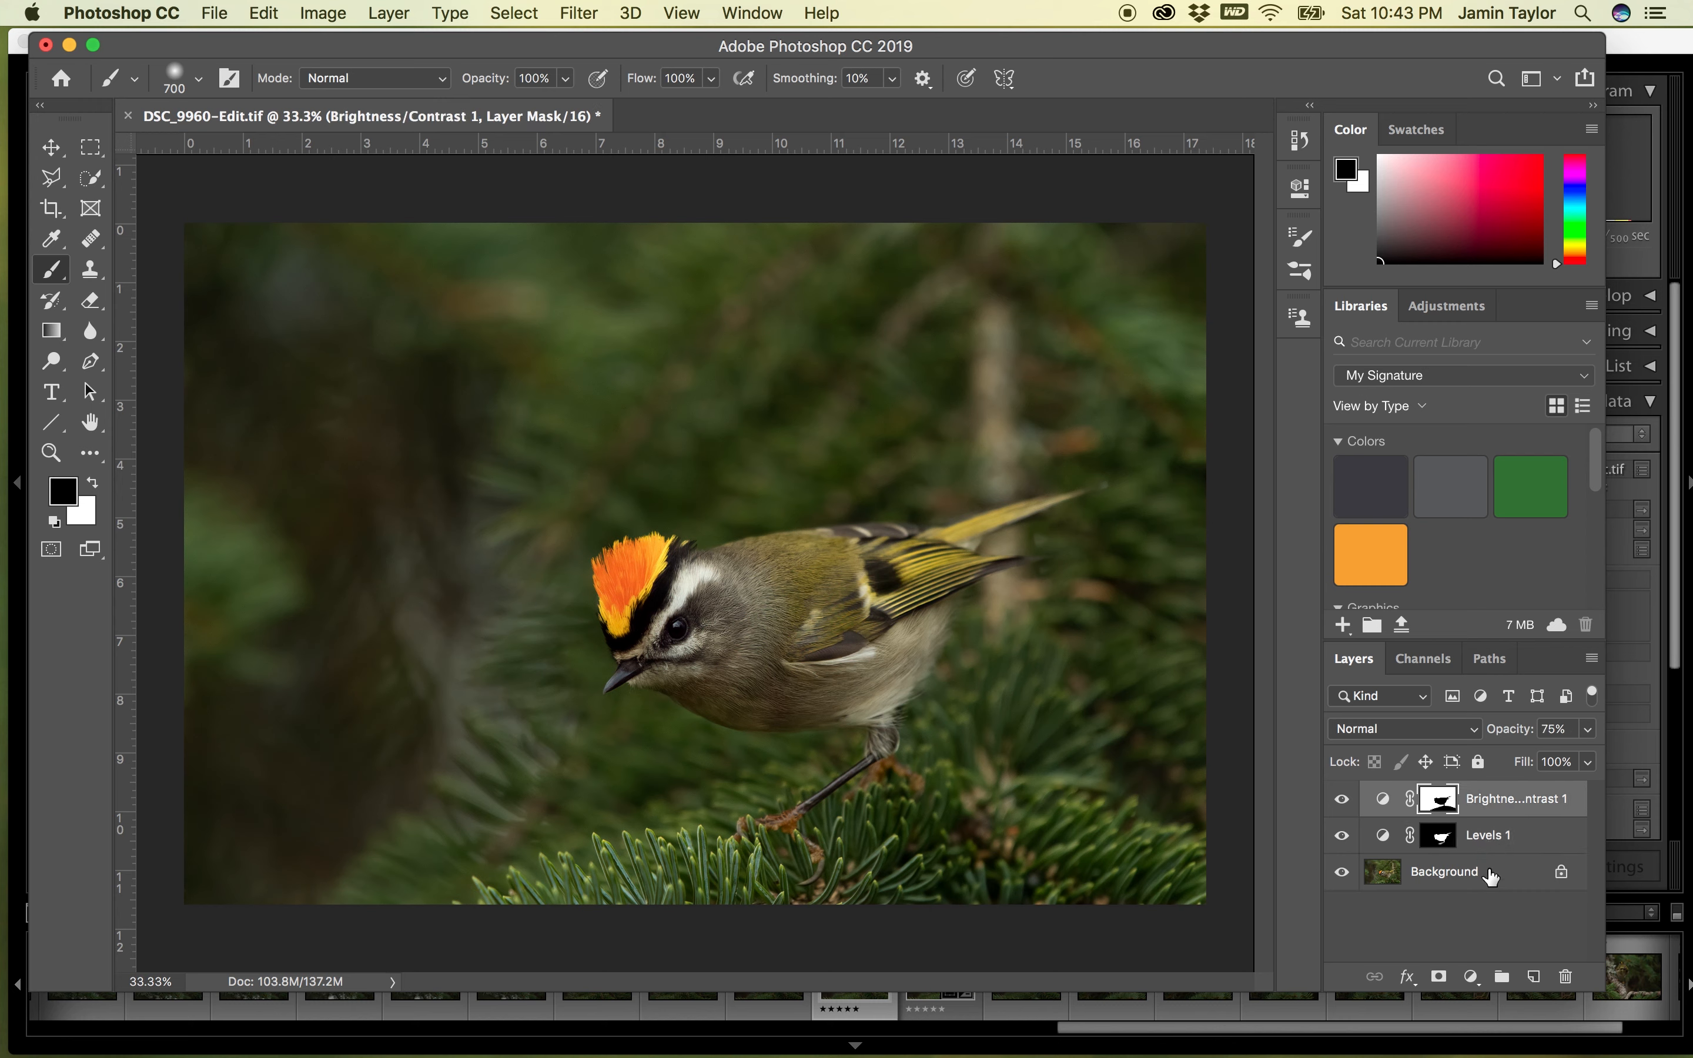
{"action": "left_click", "coordinate": [1490, 874], "text": "shift"}
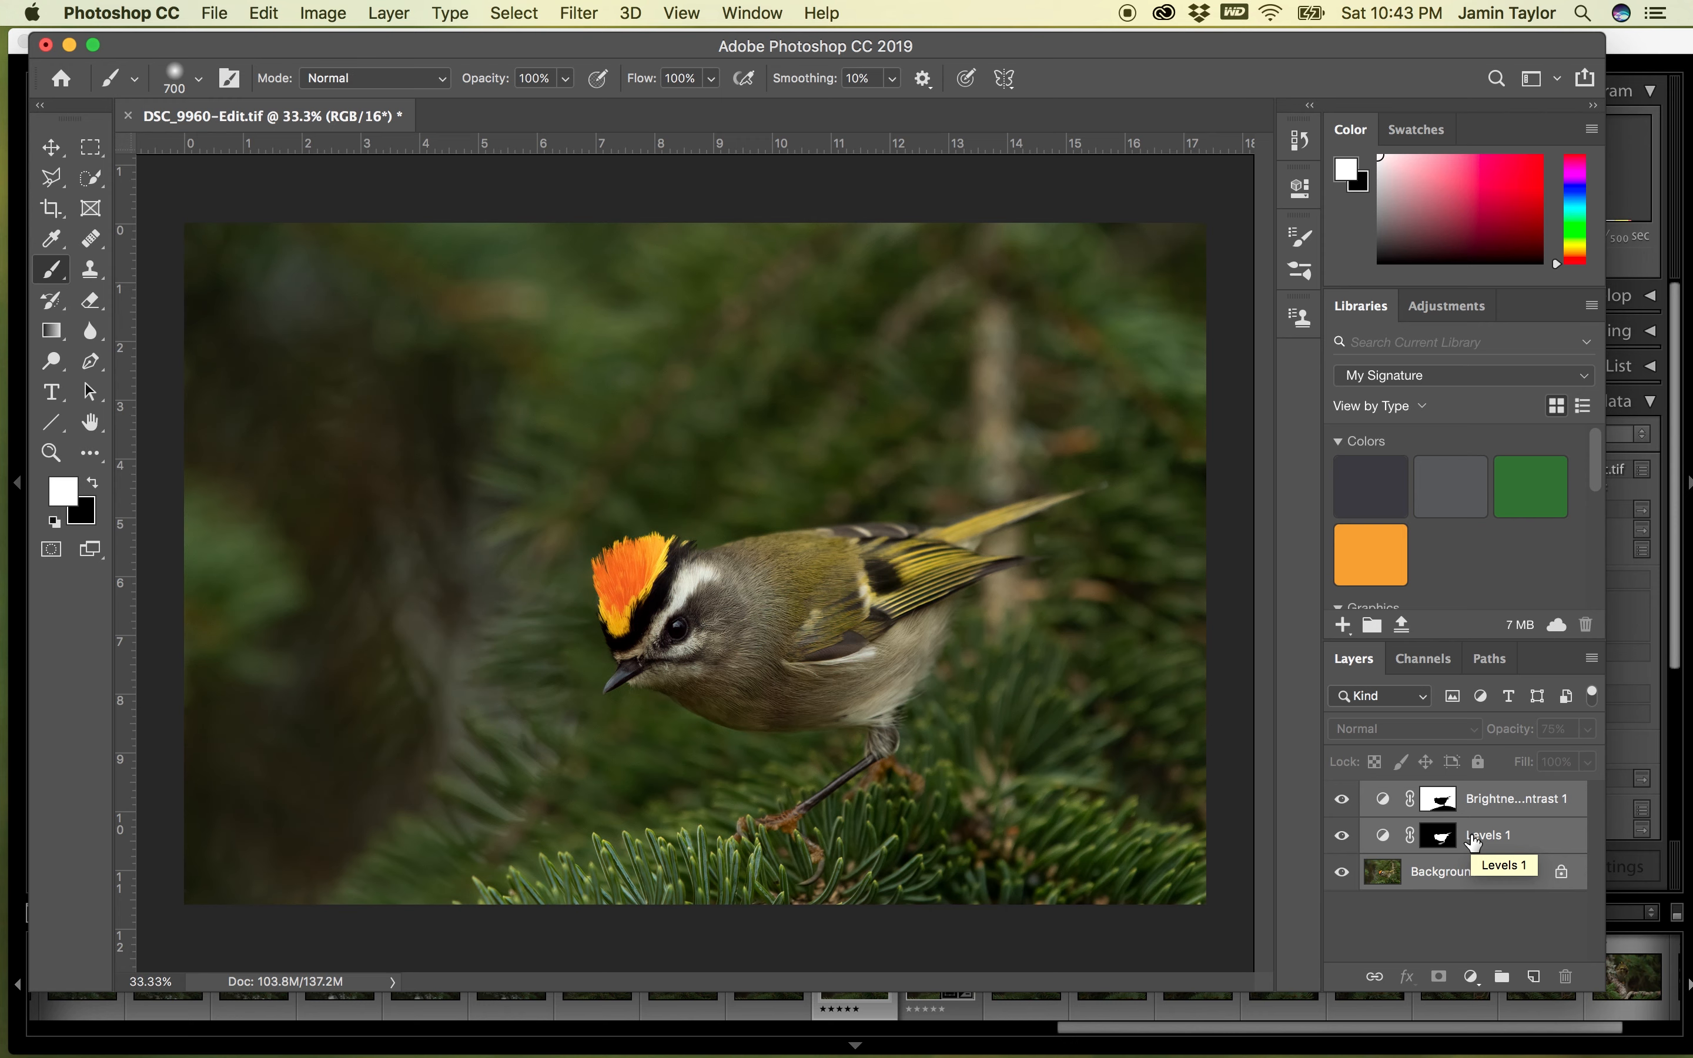
{"action": "right_click", "coordinate": [1503, 810]}
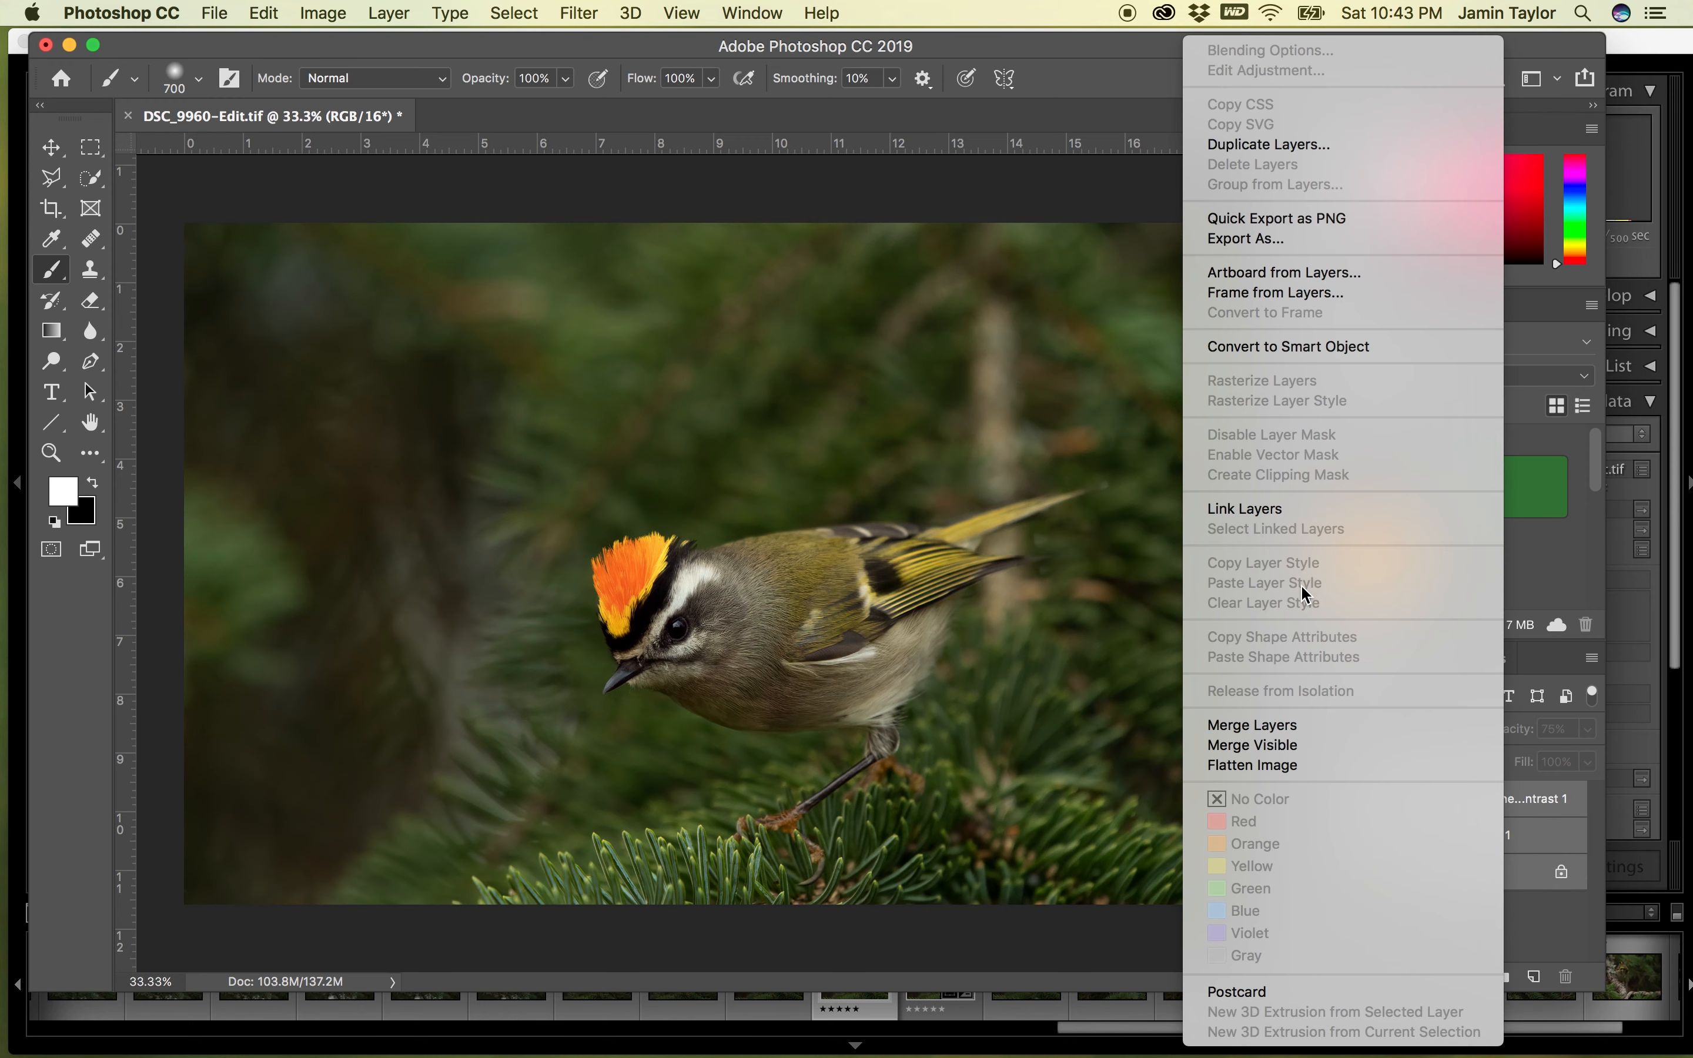
{"action": "left_click", "coordinate": [1268, 144]}
{"action": "left_click", "coordinate": [1064, 433]}
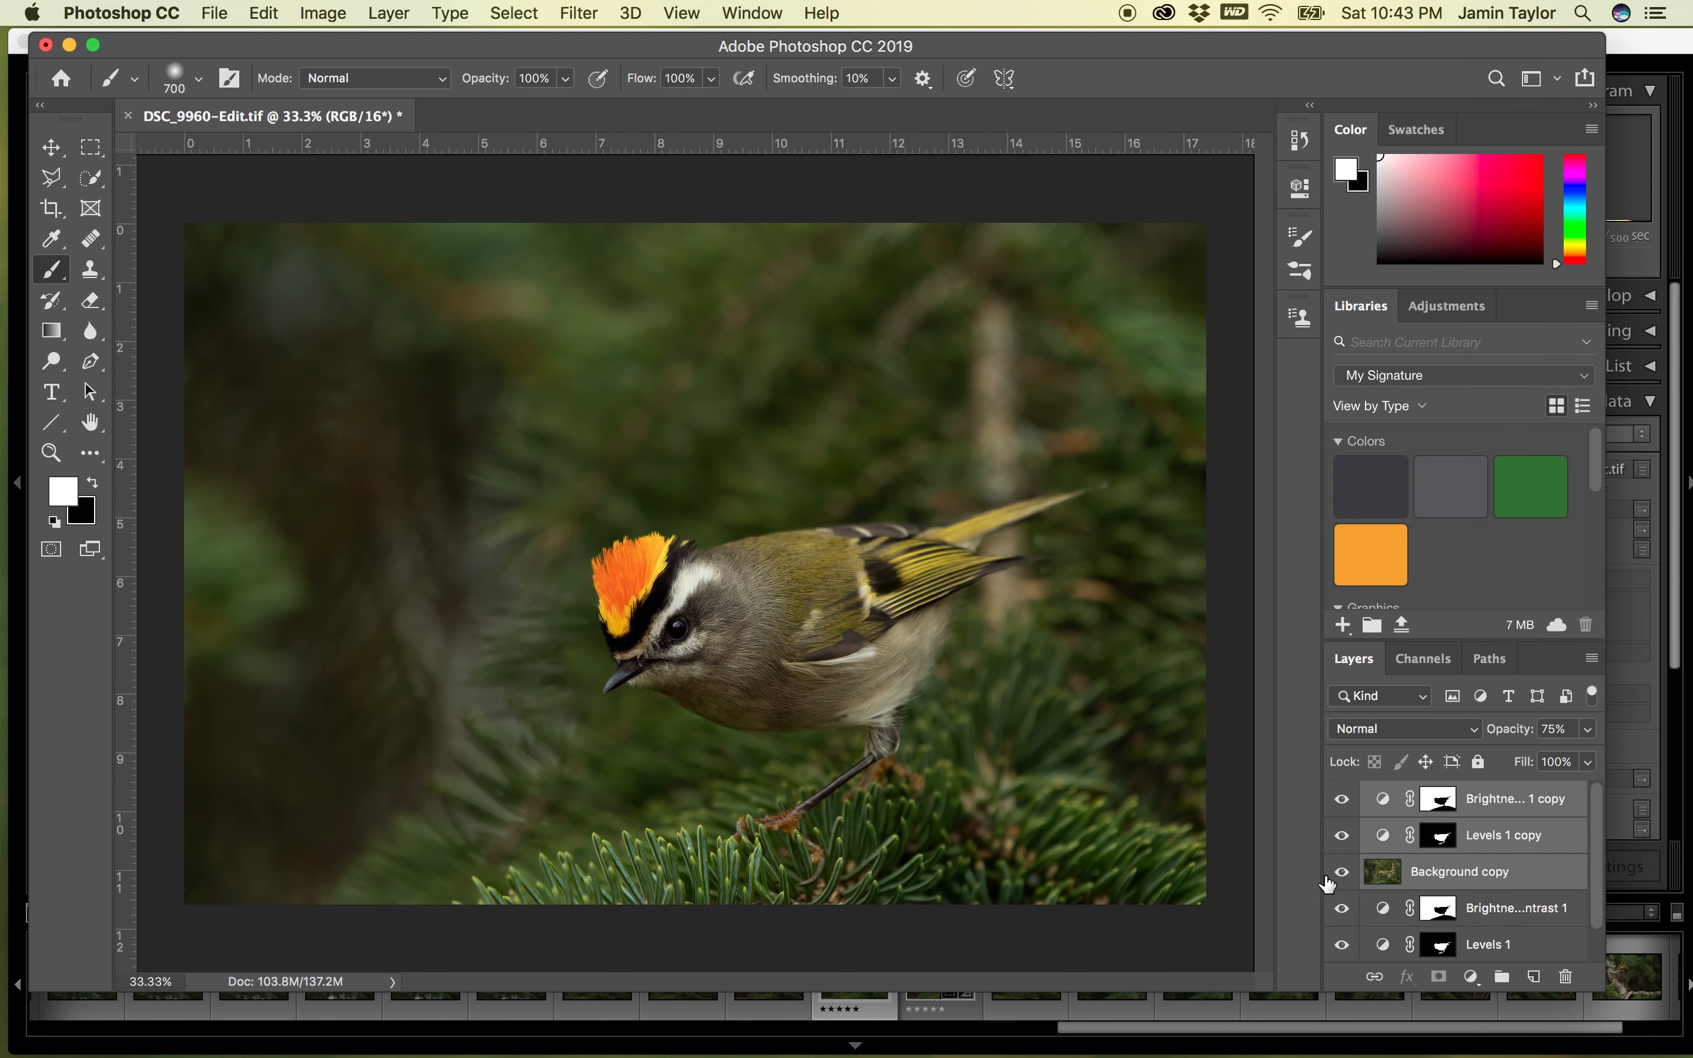
{"action": "right_click", "coordinate": [1434, 828]}
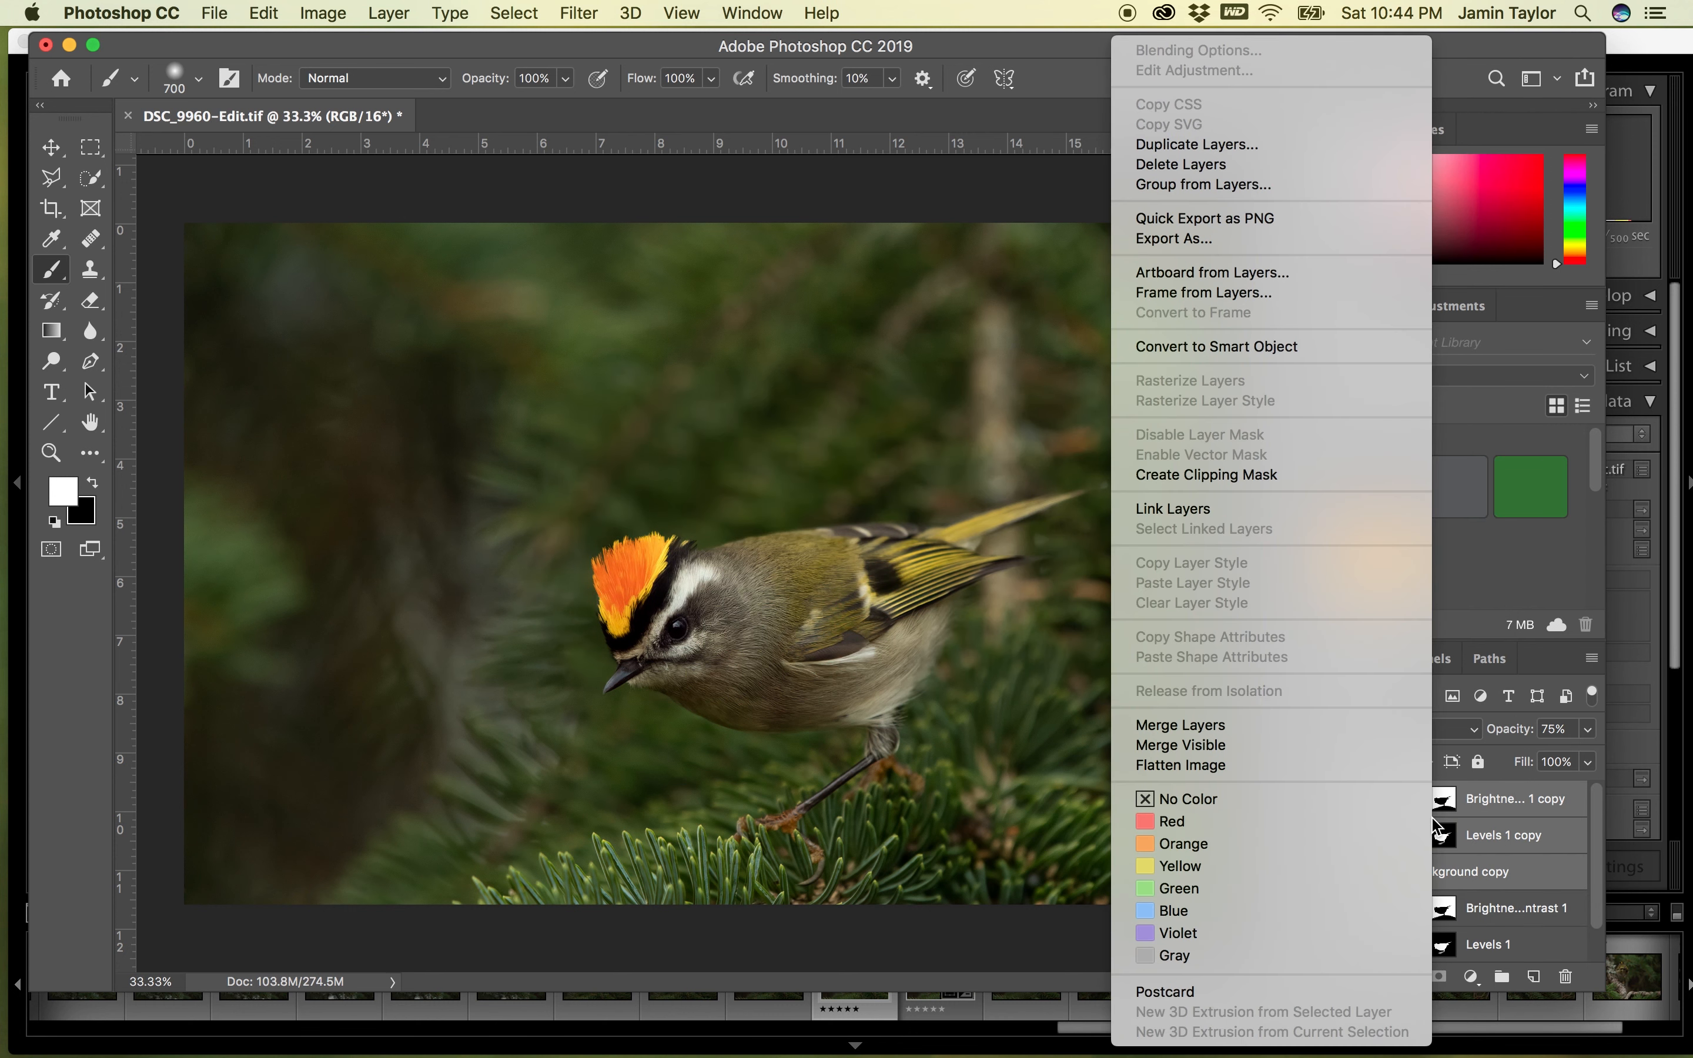
{"action": "left_click", "coordinate": [1255, 731]}
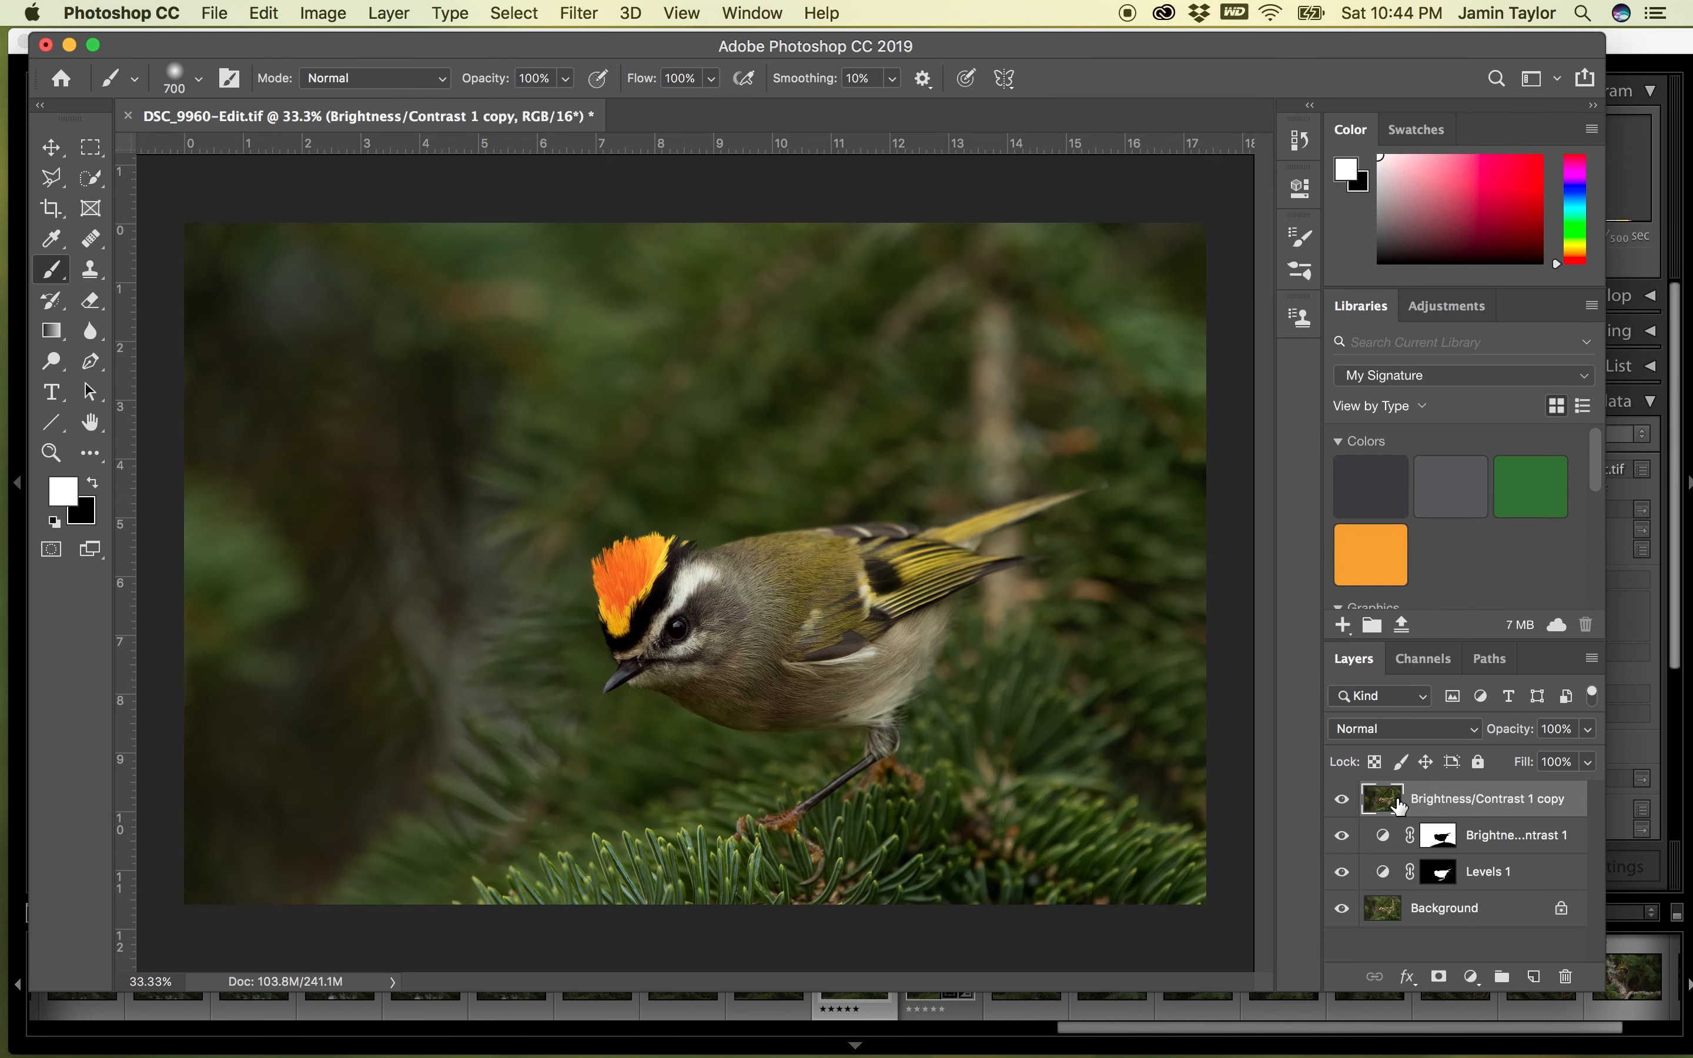
- Apply Levels to the merged layer with the highlight input at 239, and compare the image with and without that layer
{"action": "left_click_drag", "start_coordinate": [1400, 807], "coordinate": [1401, 808]}
{"action": "key", "text": "ctrl+l"}
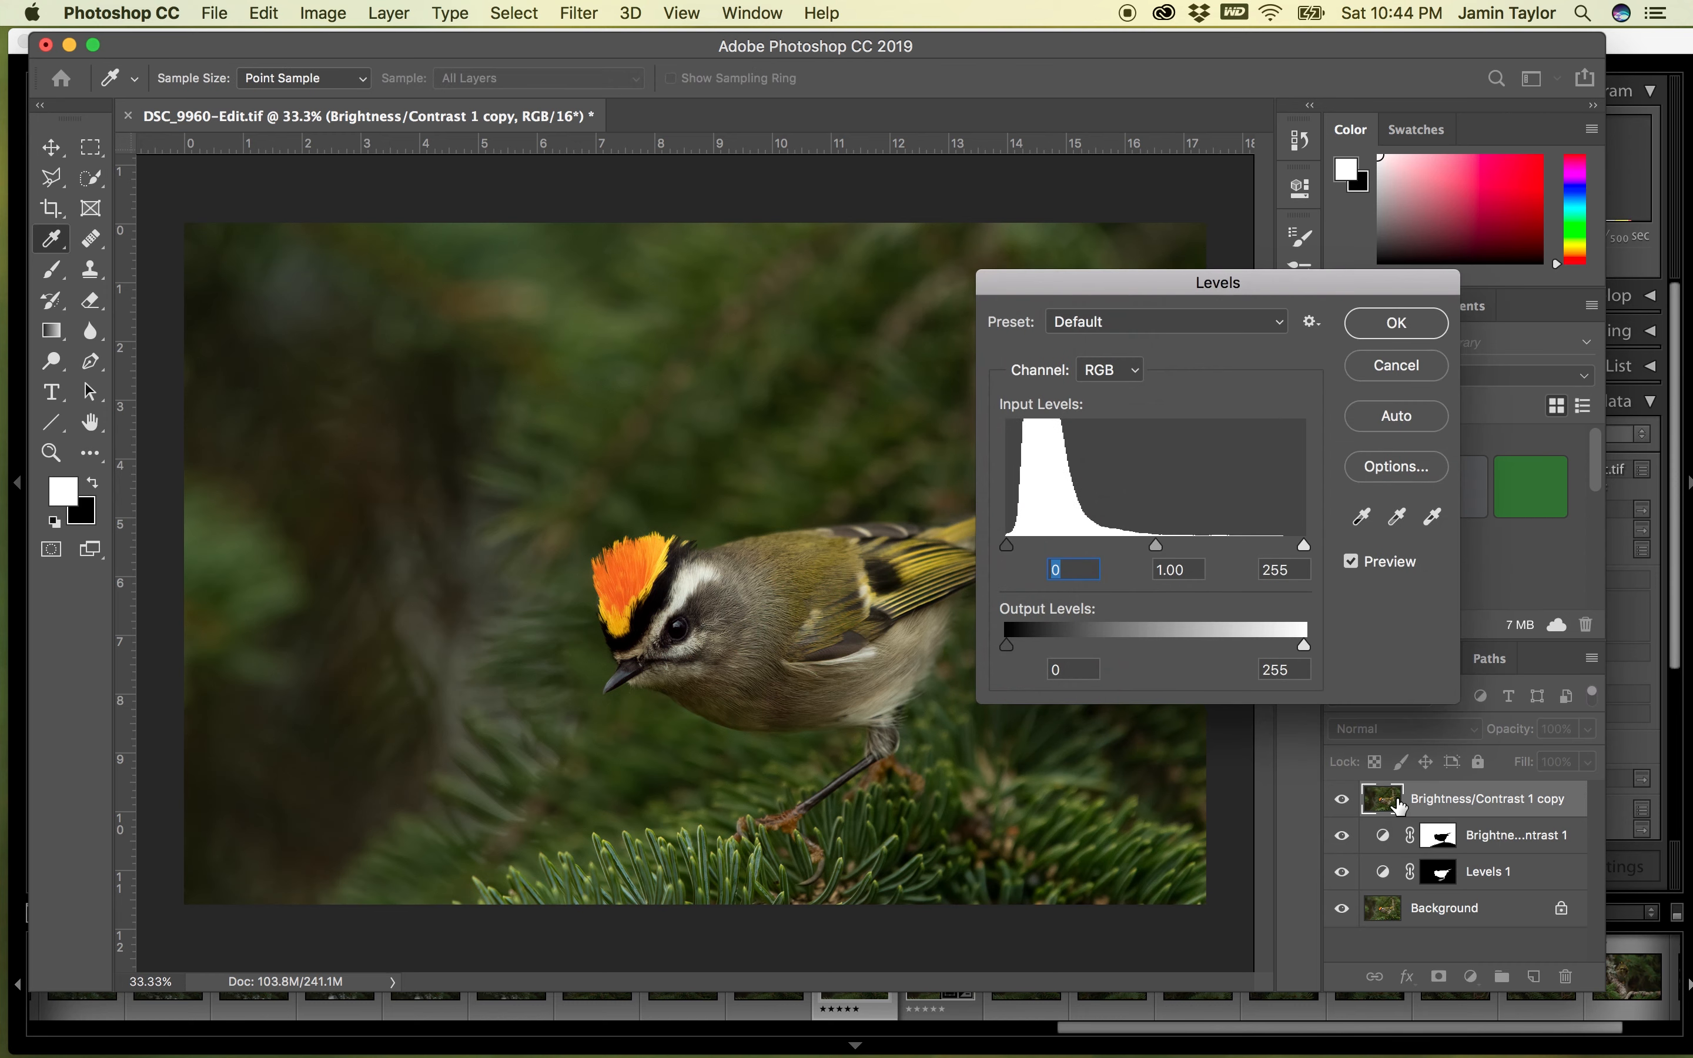
{"action": "left_click_drag", "start_coordinate": [1306, 551], "coordinate": [1286, 549]}
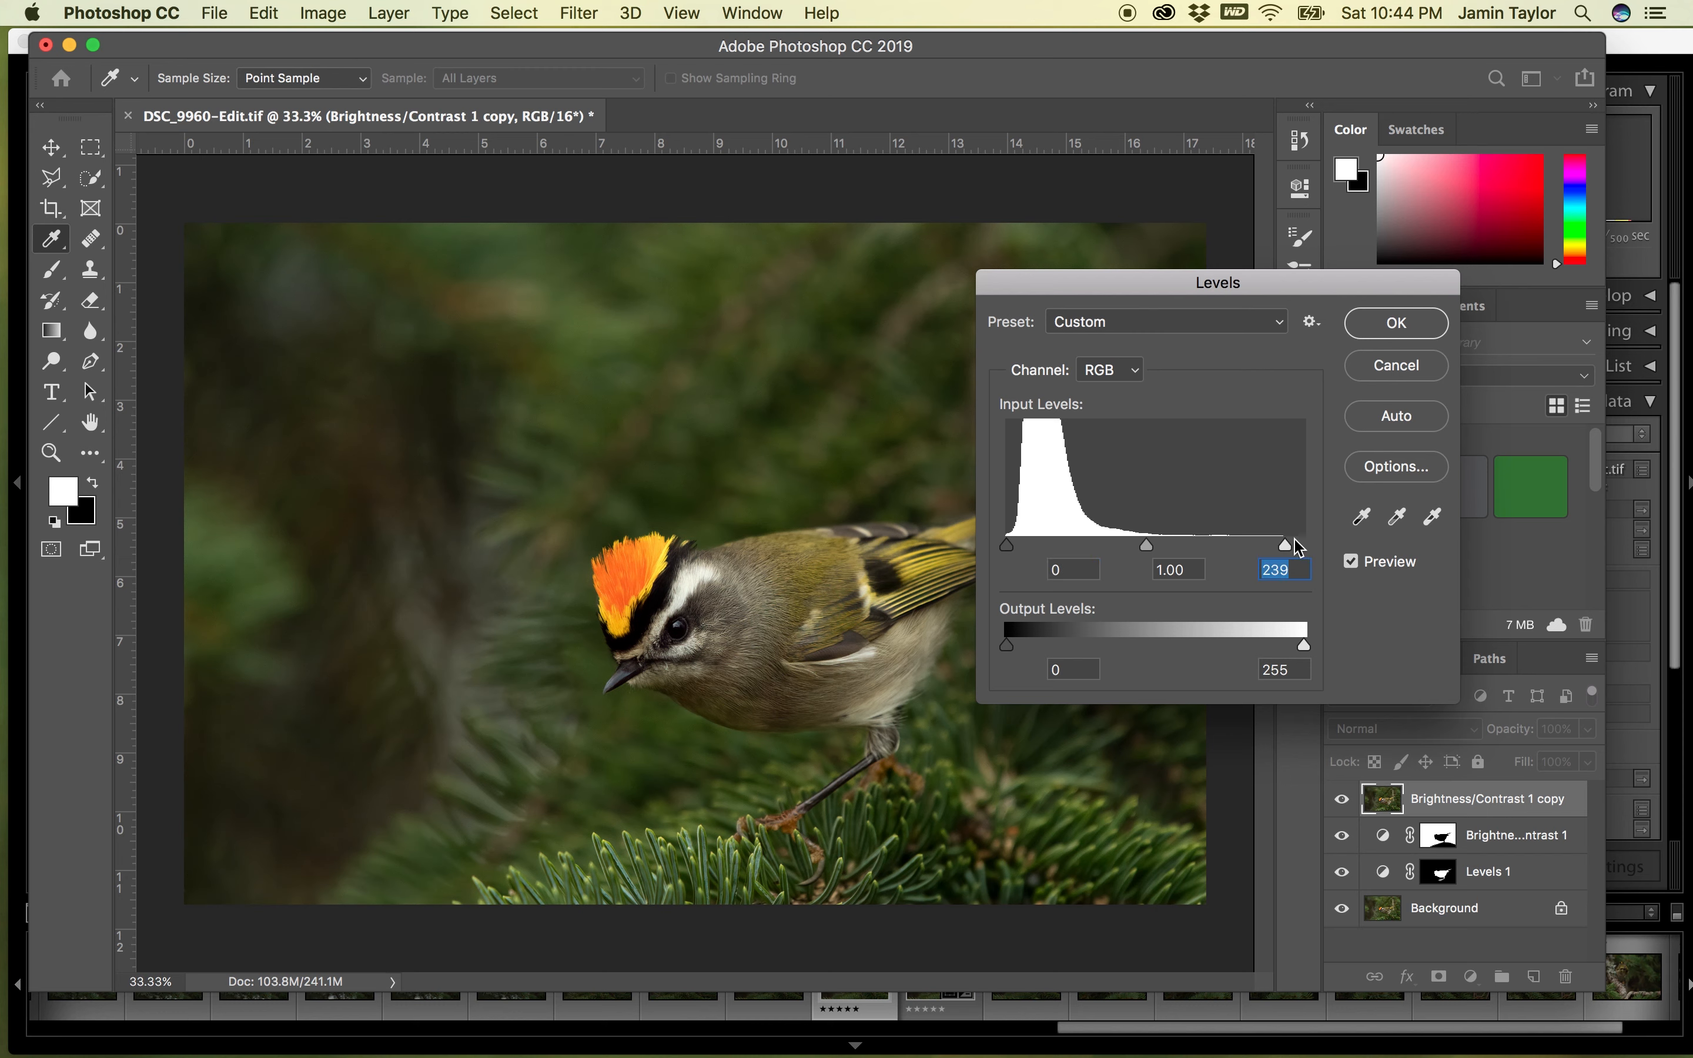
{"action": "left_click", "coordinate": [1365, 331]}
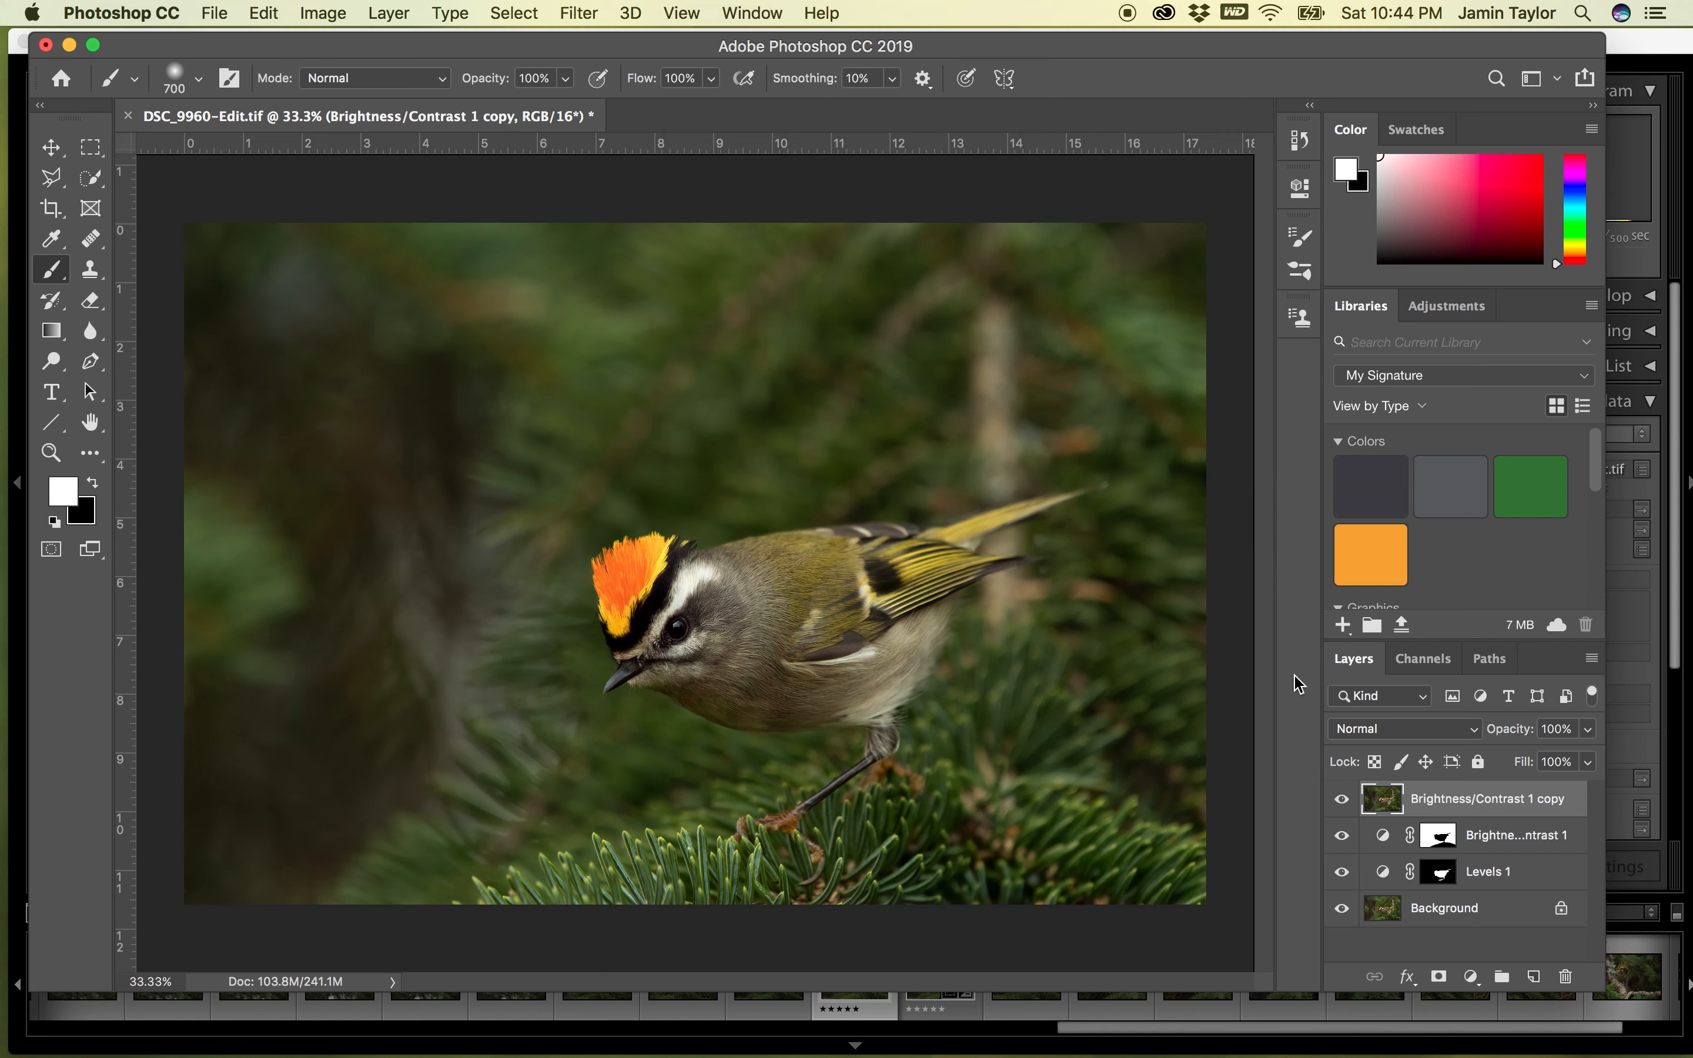
{"action": "left_click", "coordinate": [1342, 798]}
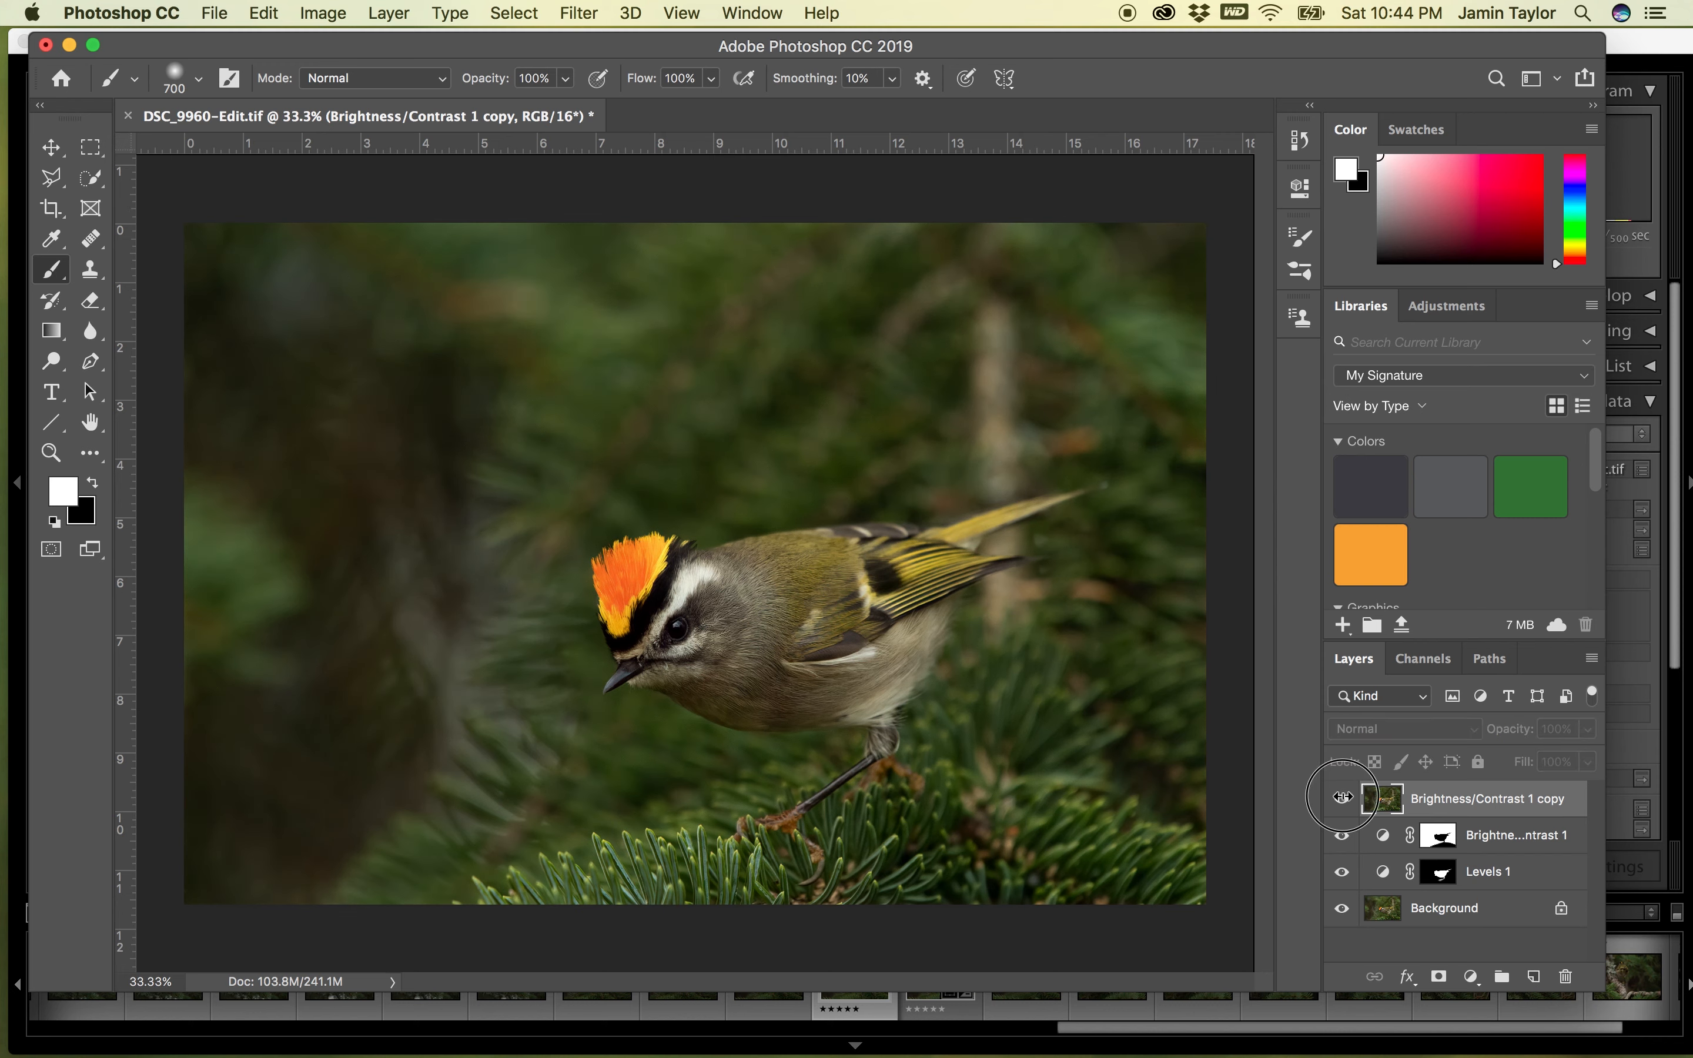
{"action": "left_click", "coordinate": [1342, 798]}
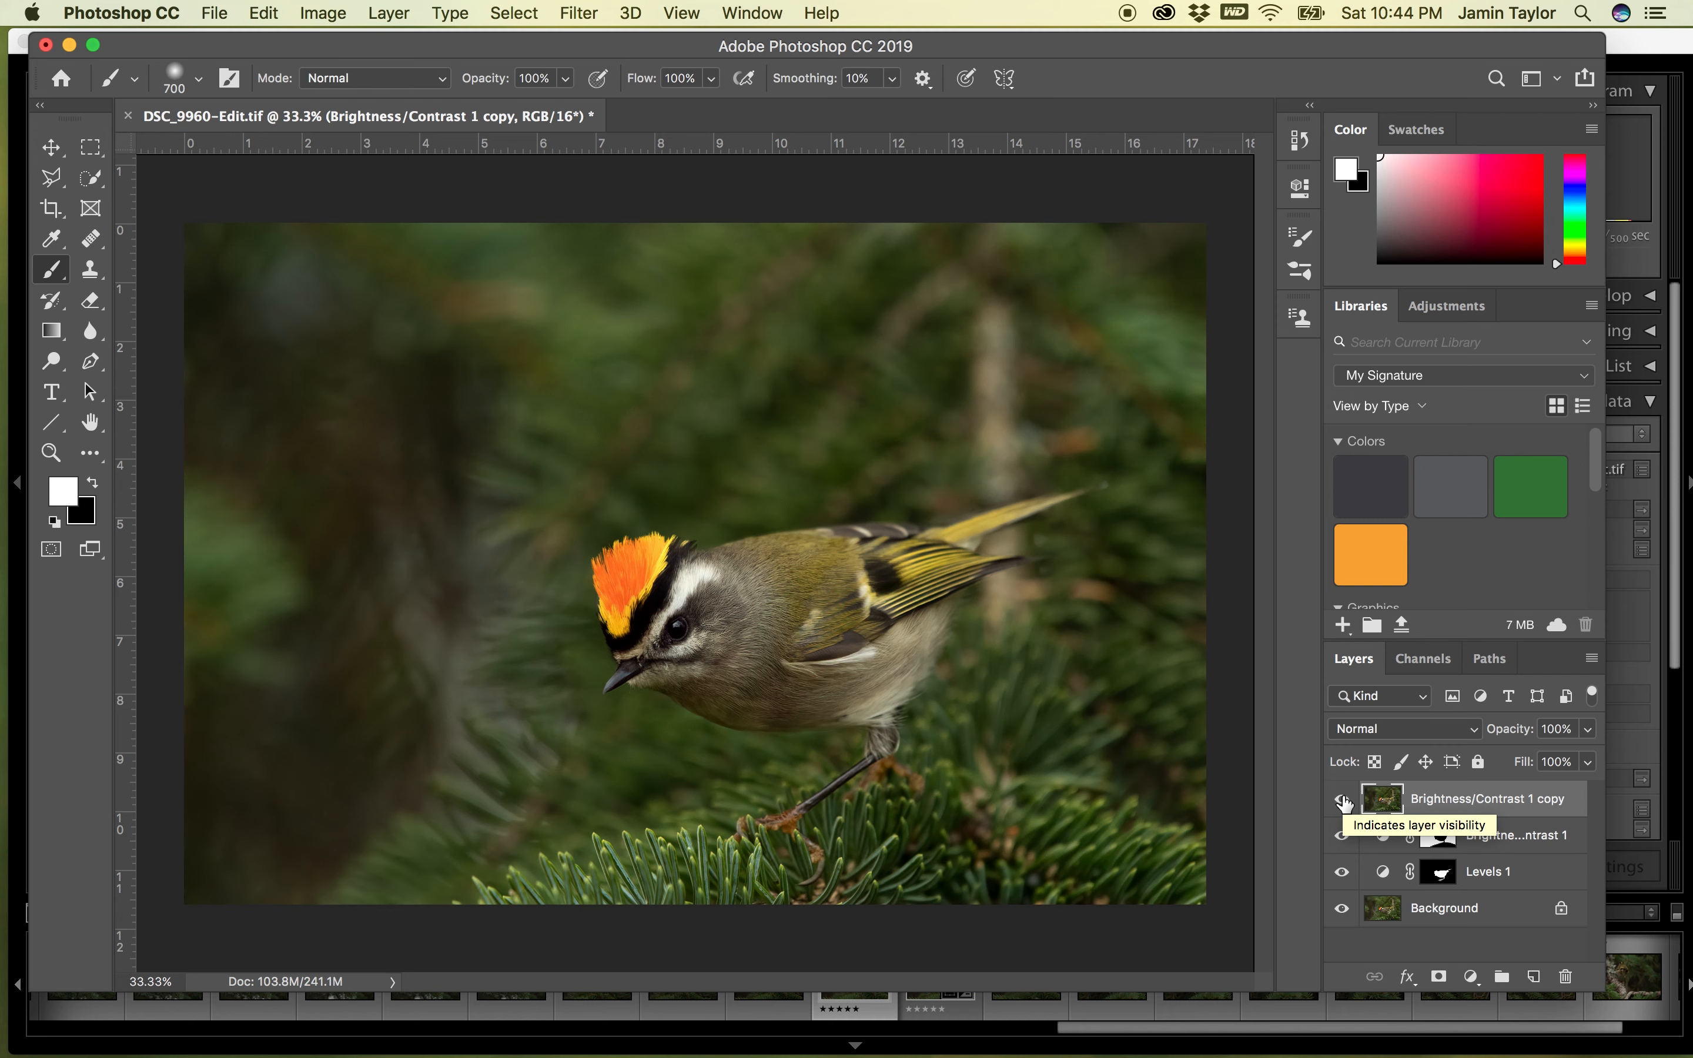
- Duplicate the Brightness/Contrast 1 adjustment layer within the same document
{"action": "scroll", "coordinate": [1511, 577], "scroll_direction": "down", "scroll_amount": 3}
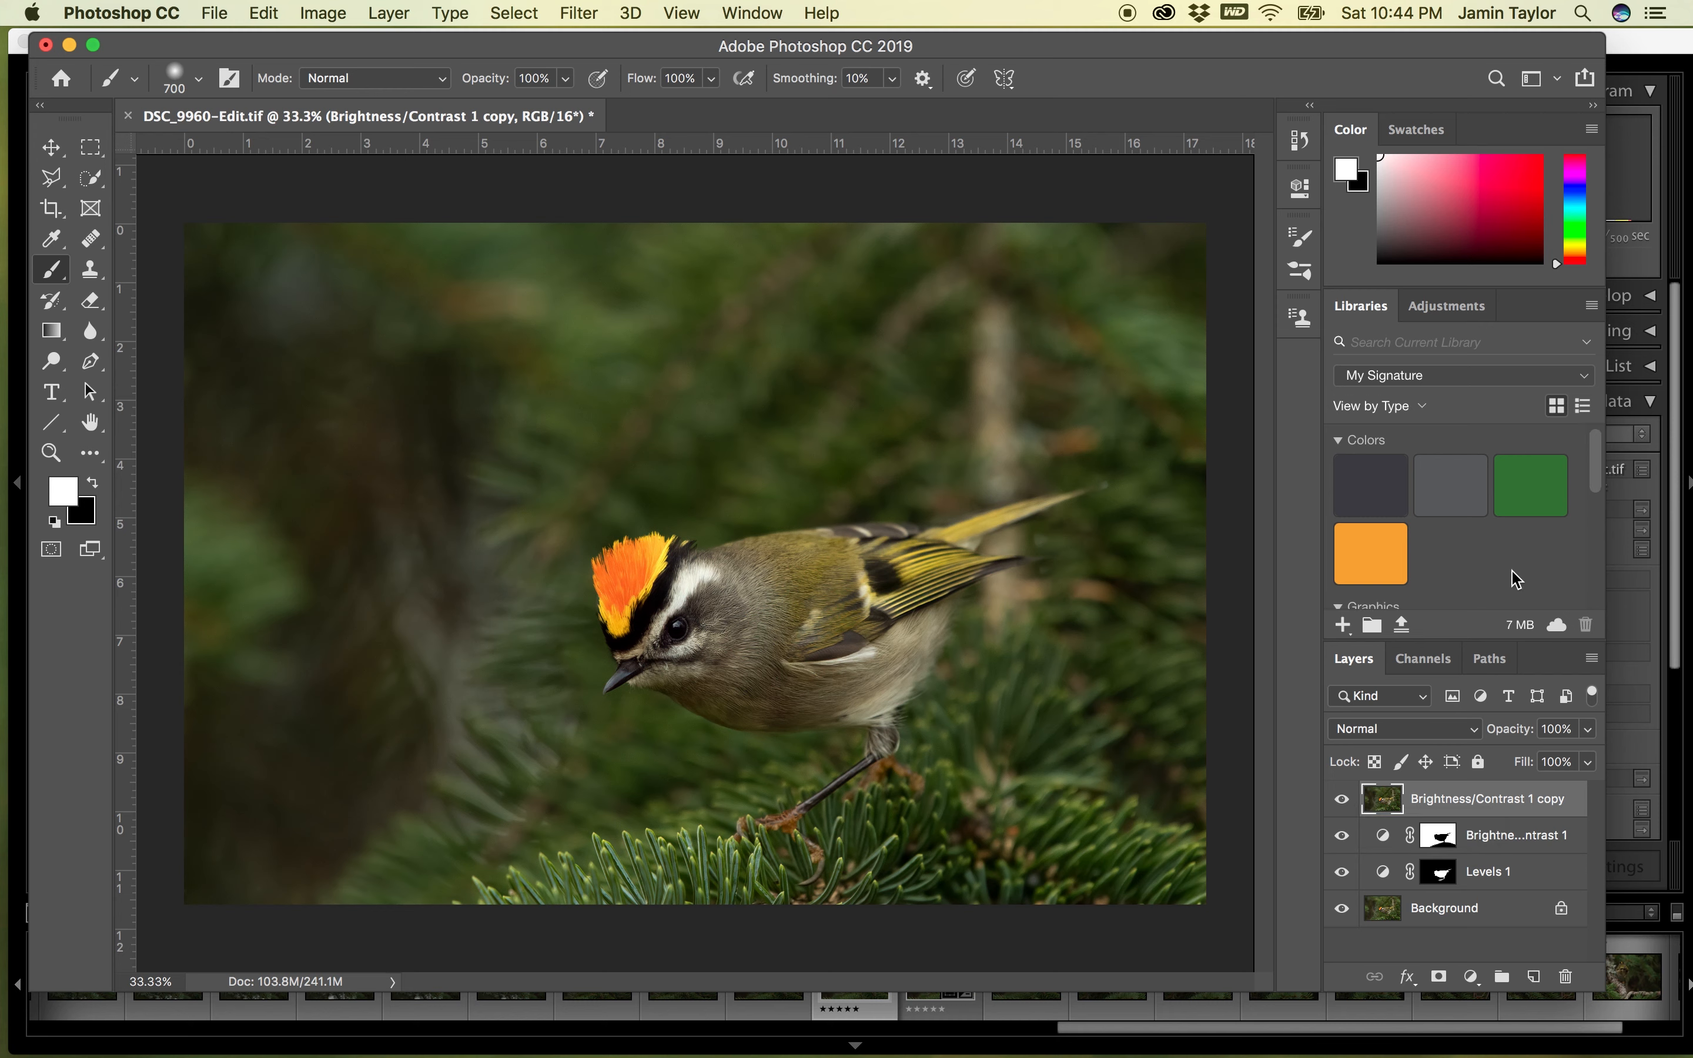
{"action": "scroll", "coordinate": [1516, 578], "scroll_direction": "down", "scroll_amount": 1}
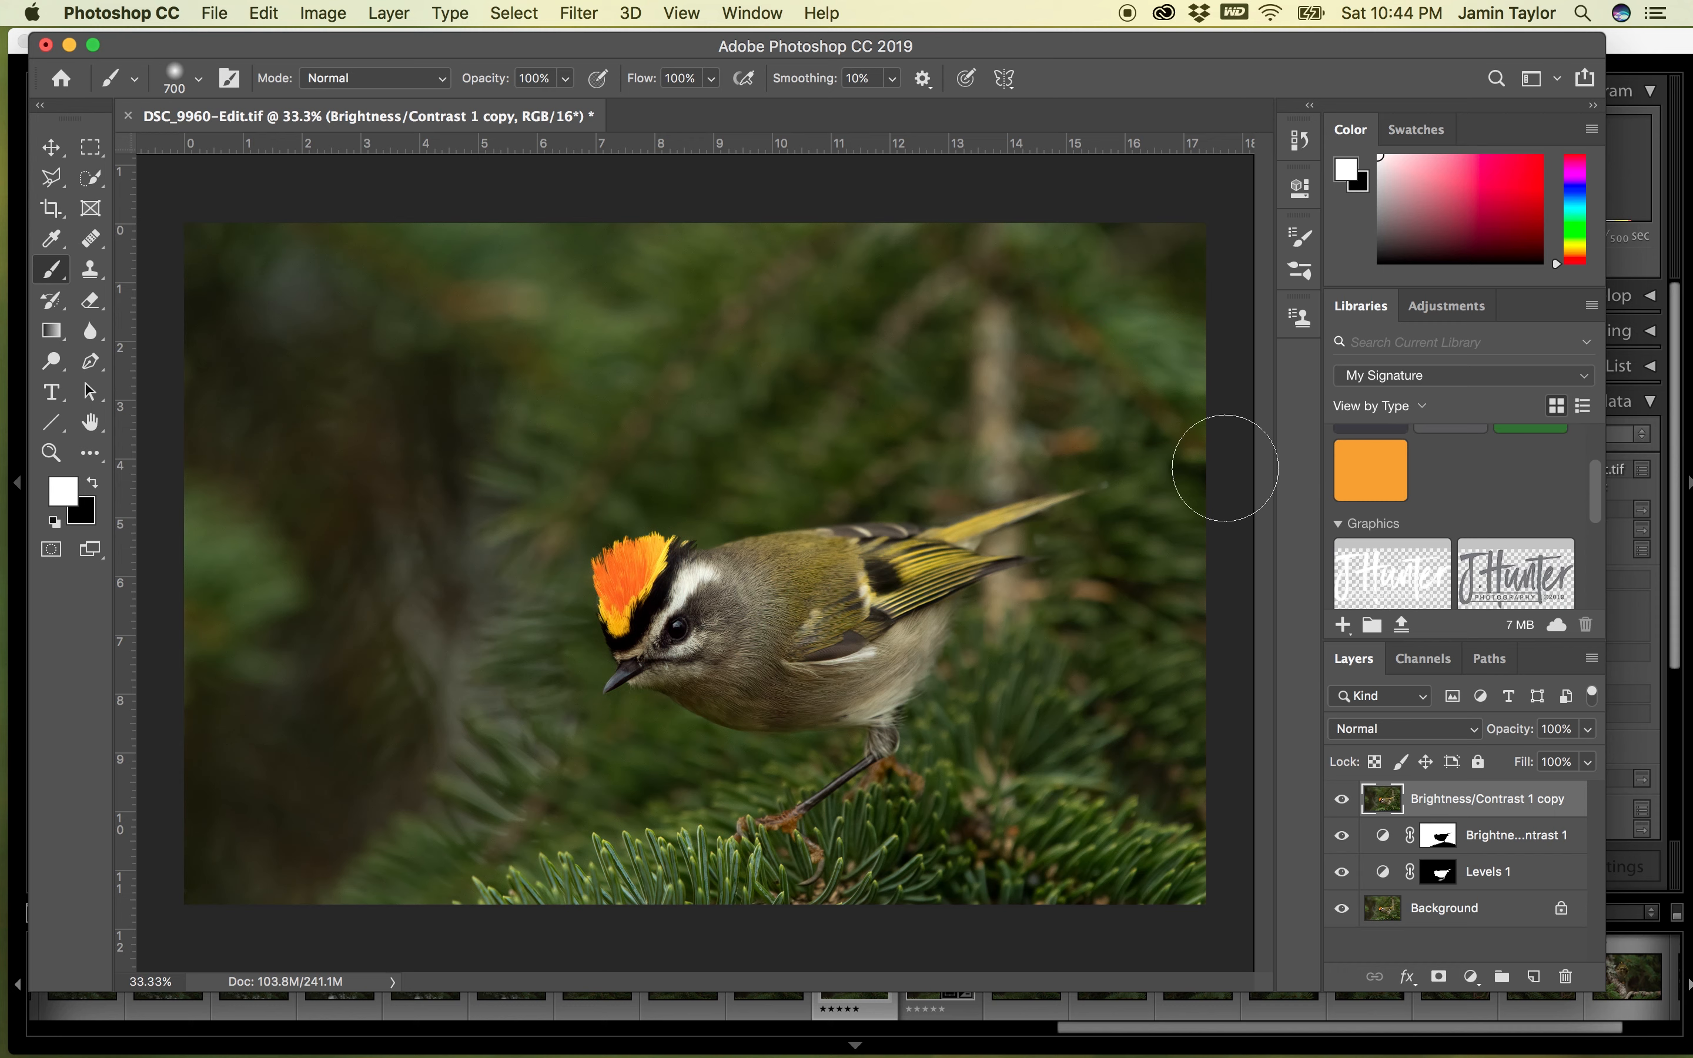
{"action": "left_click", "coordinate": [1461, 876]}
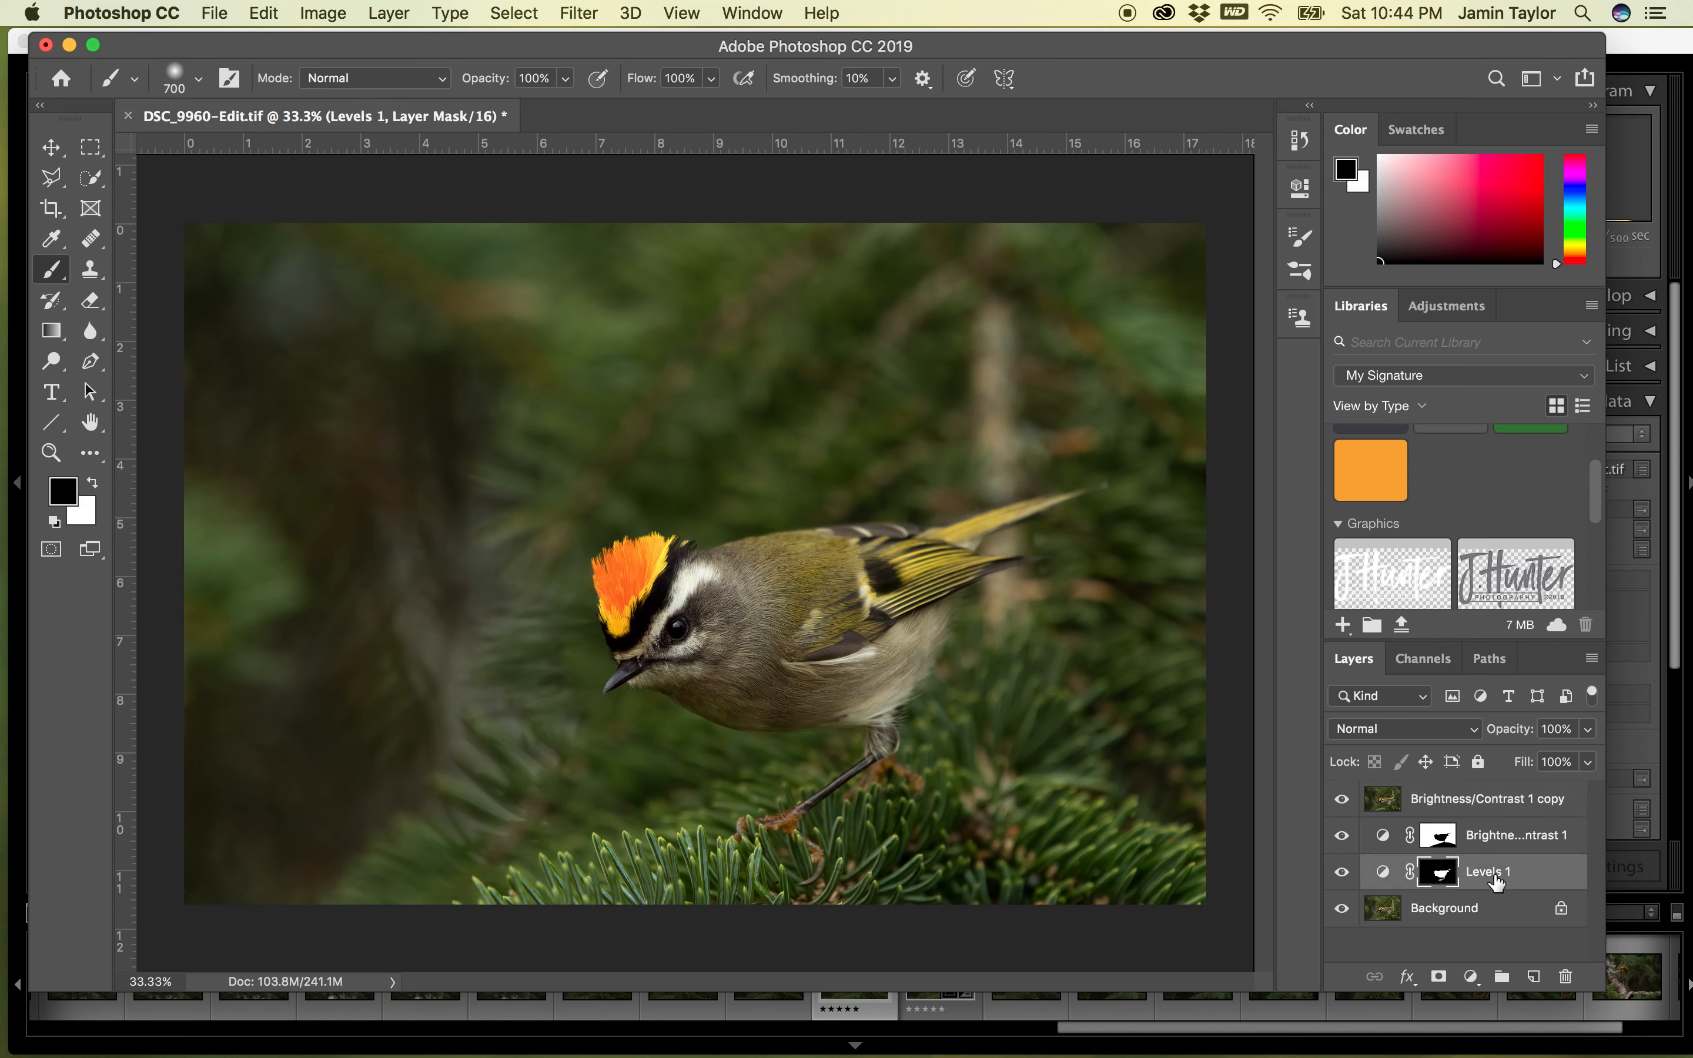
{"action": "left_click", "coordinate": [1474, 846]}
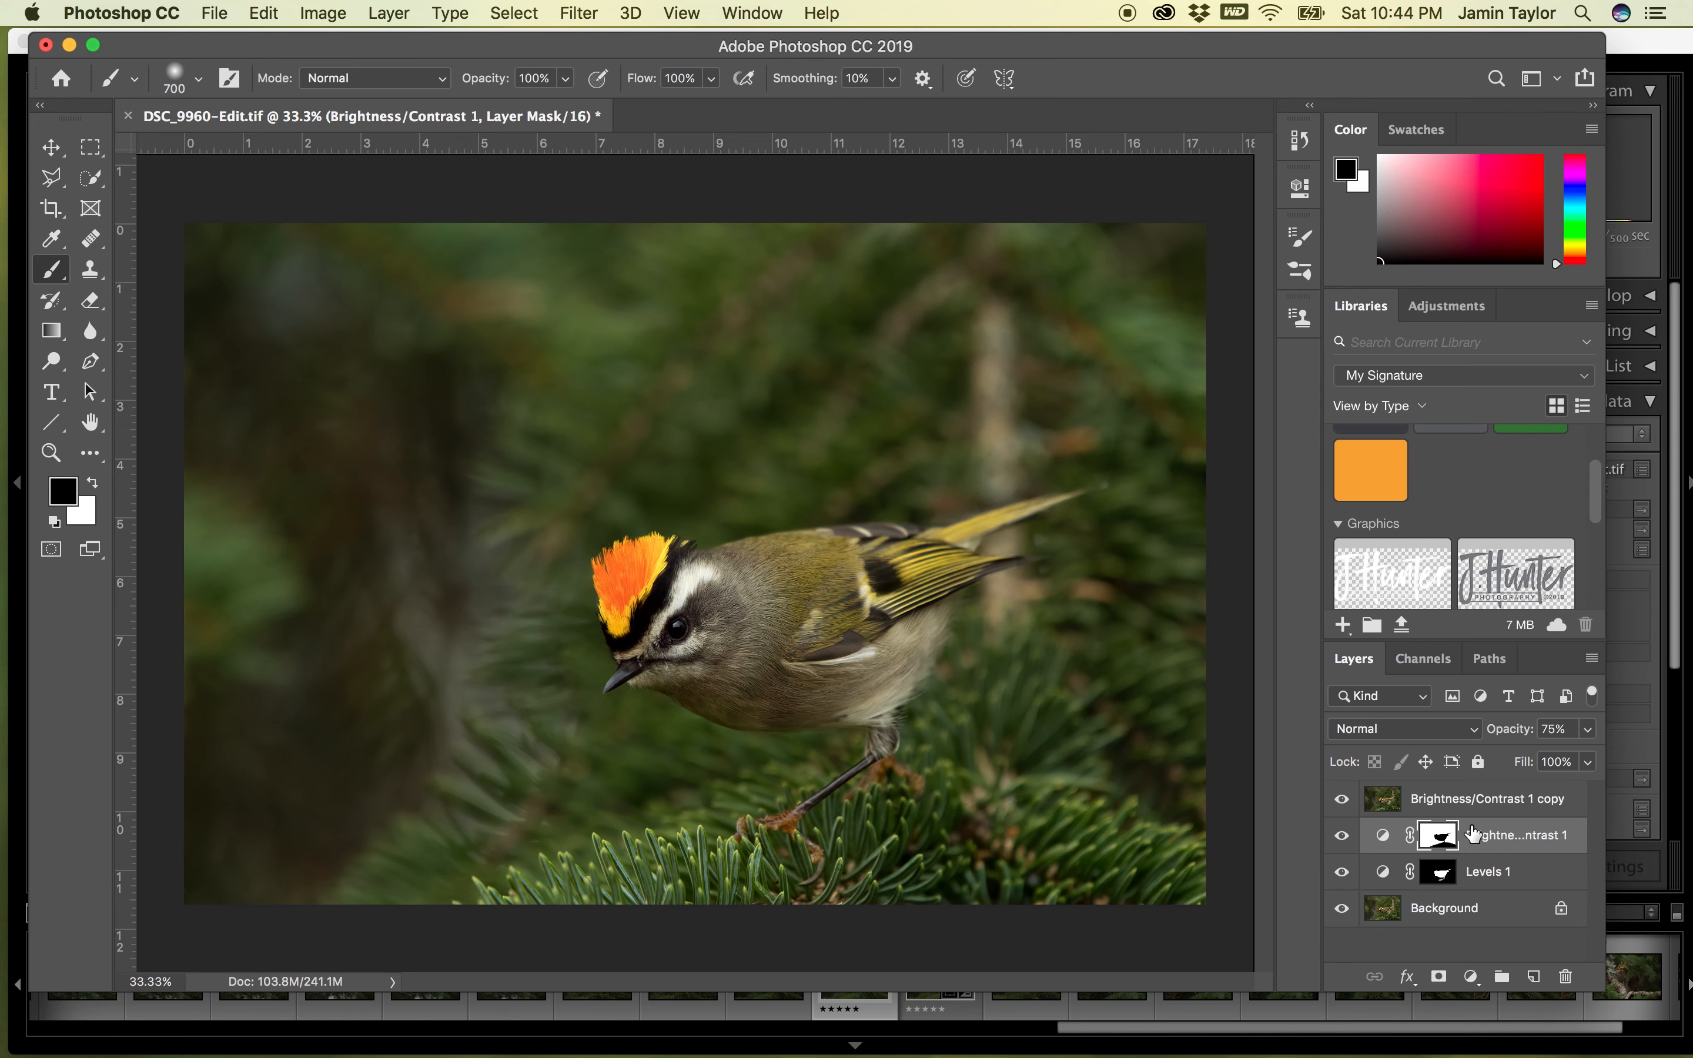
{"action": "right_click", "coordinate": [1473, 833]}
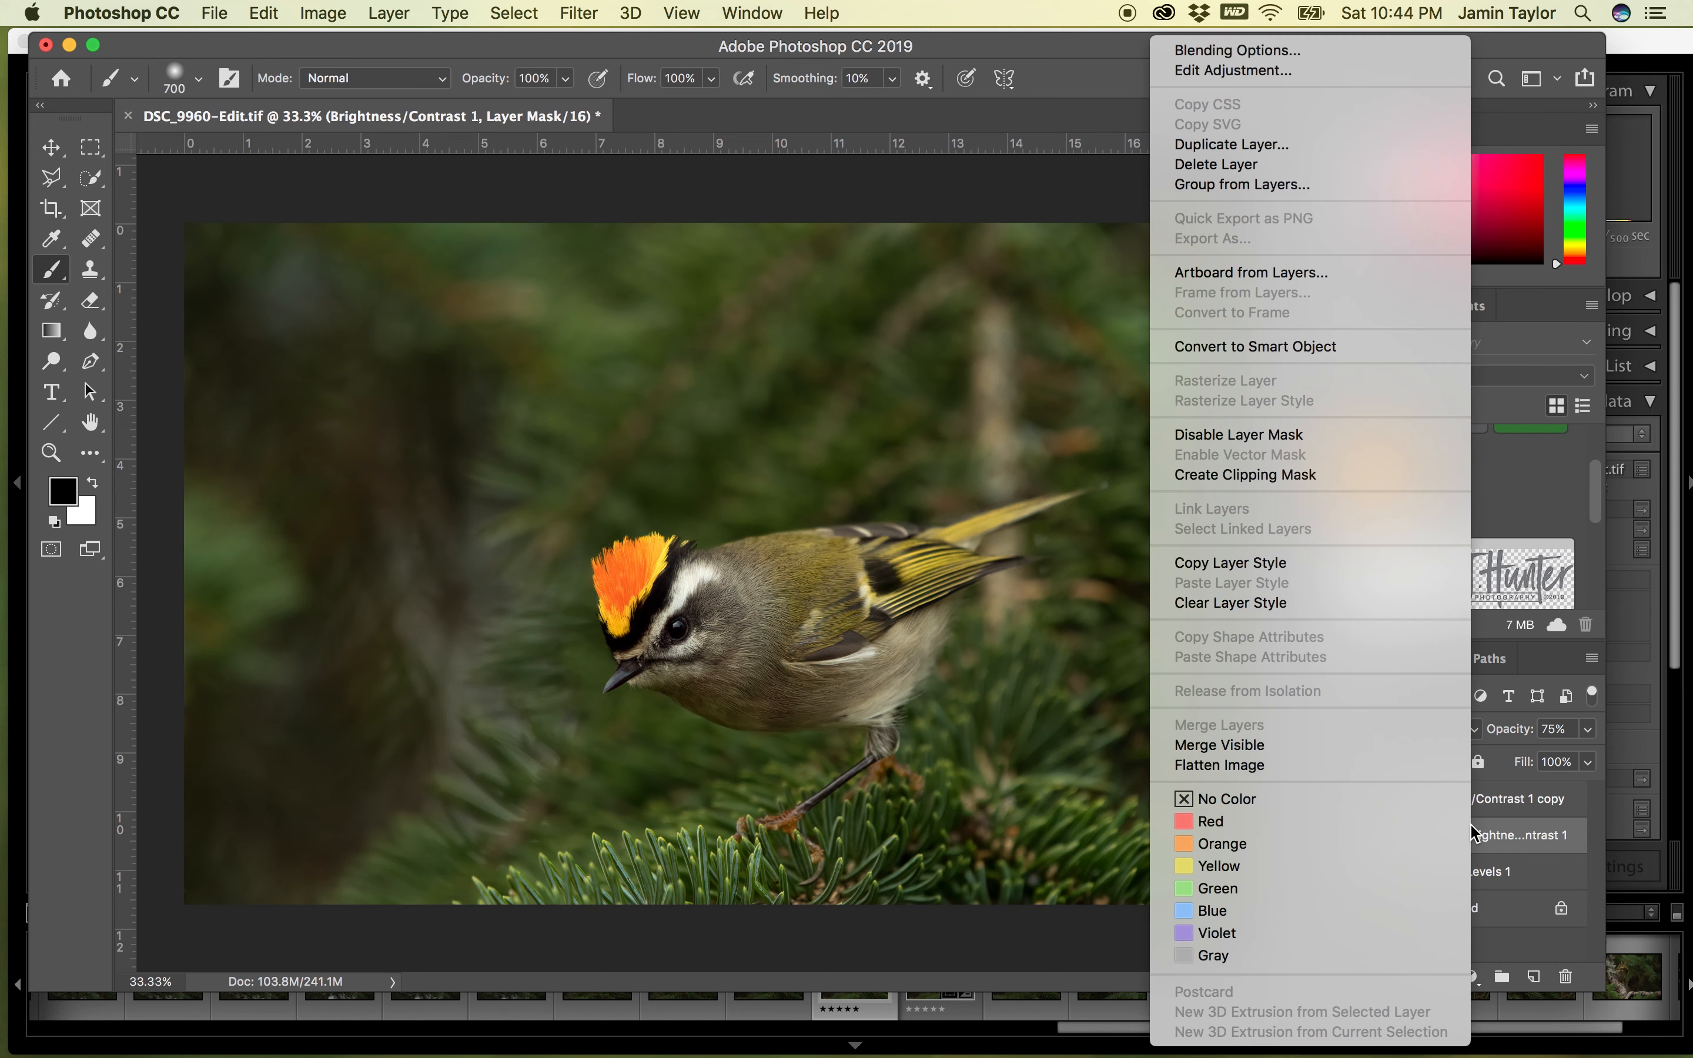
{"action": "left_click", "coordinate": [1225, 145]}
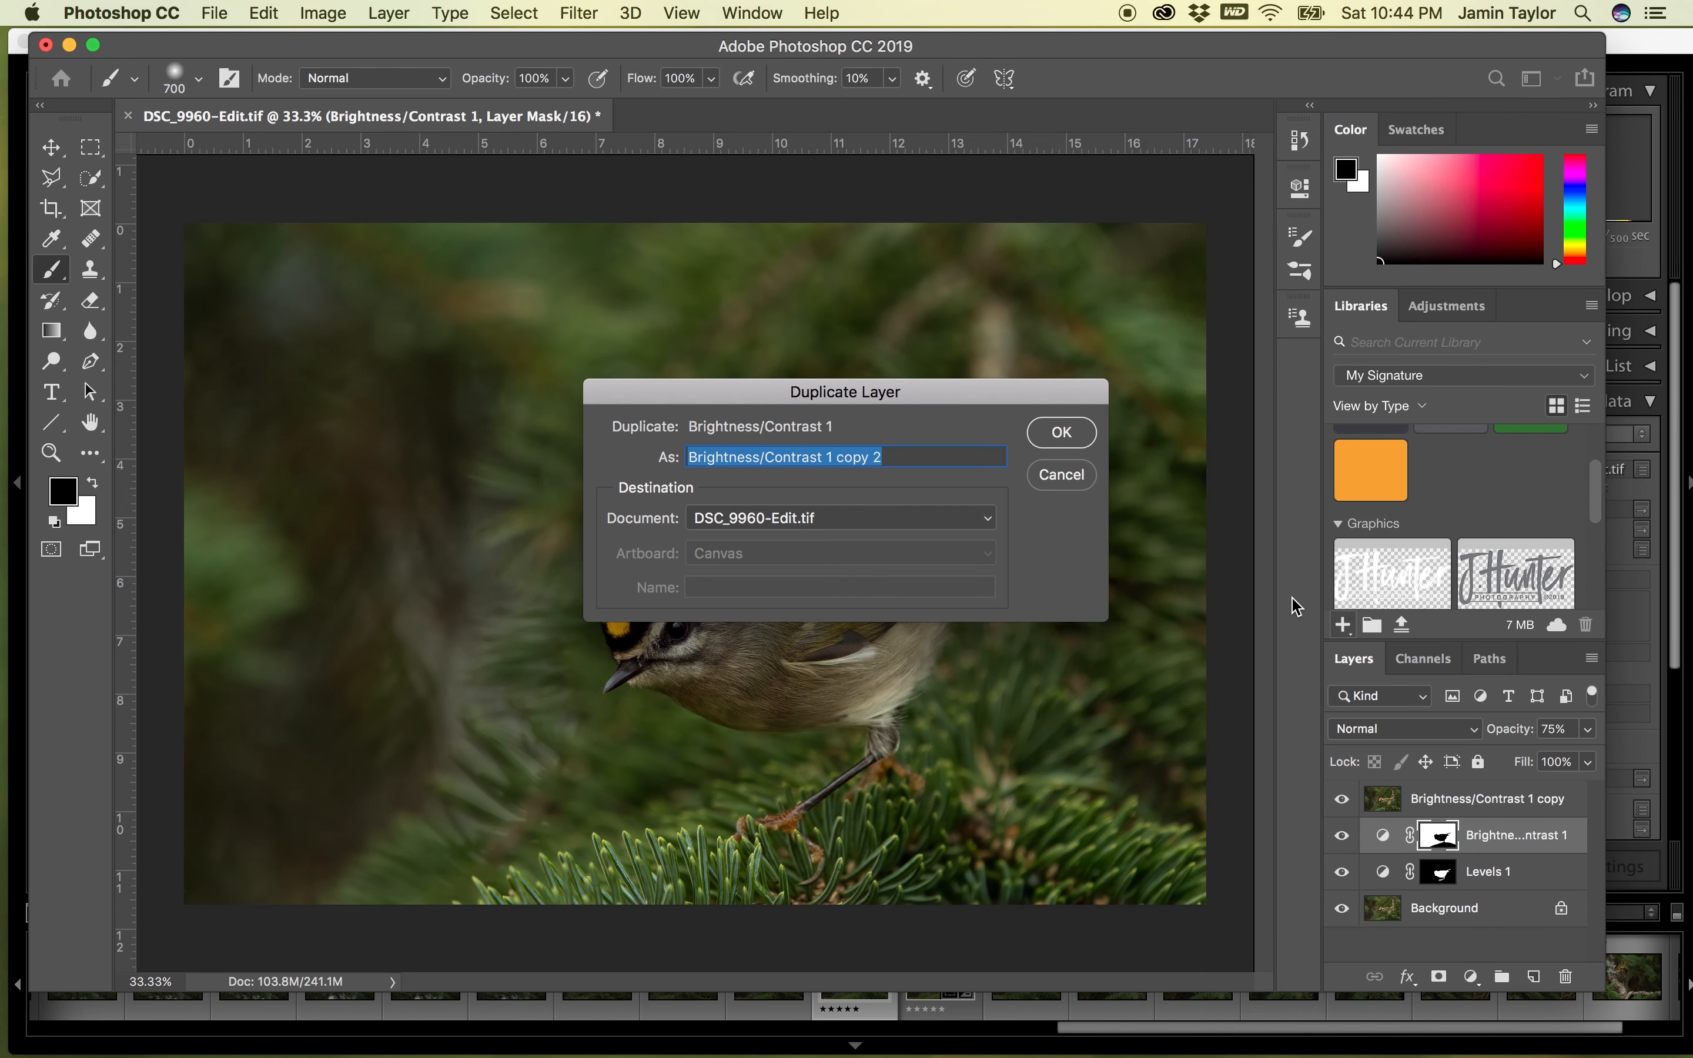
{"action": "left_click", "coordinate": [1043, 431]}
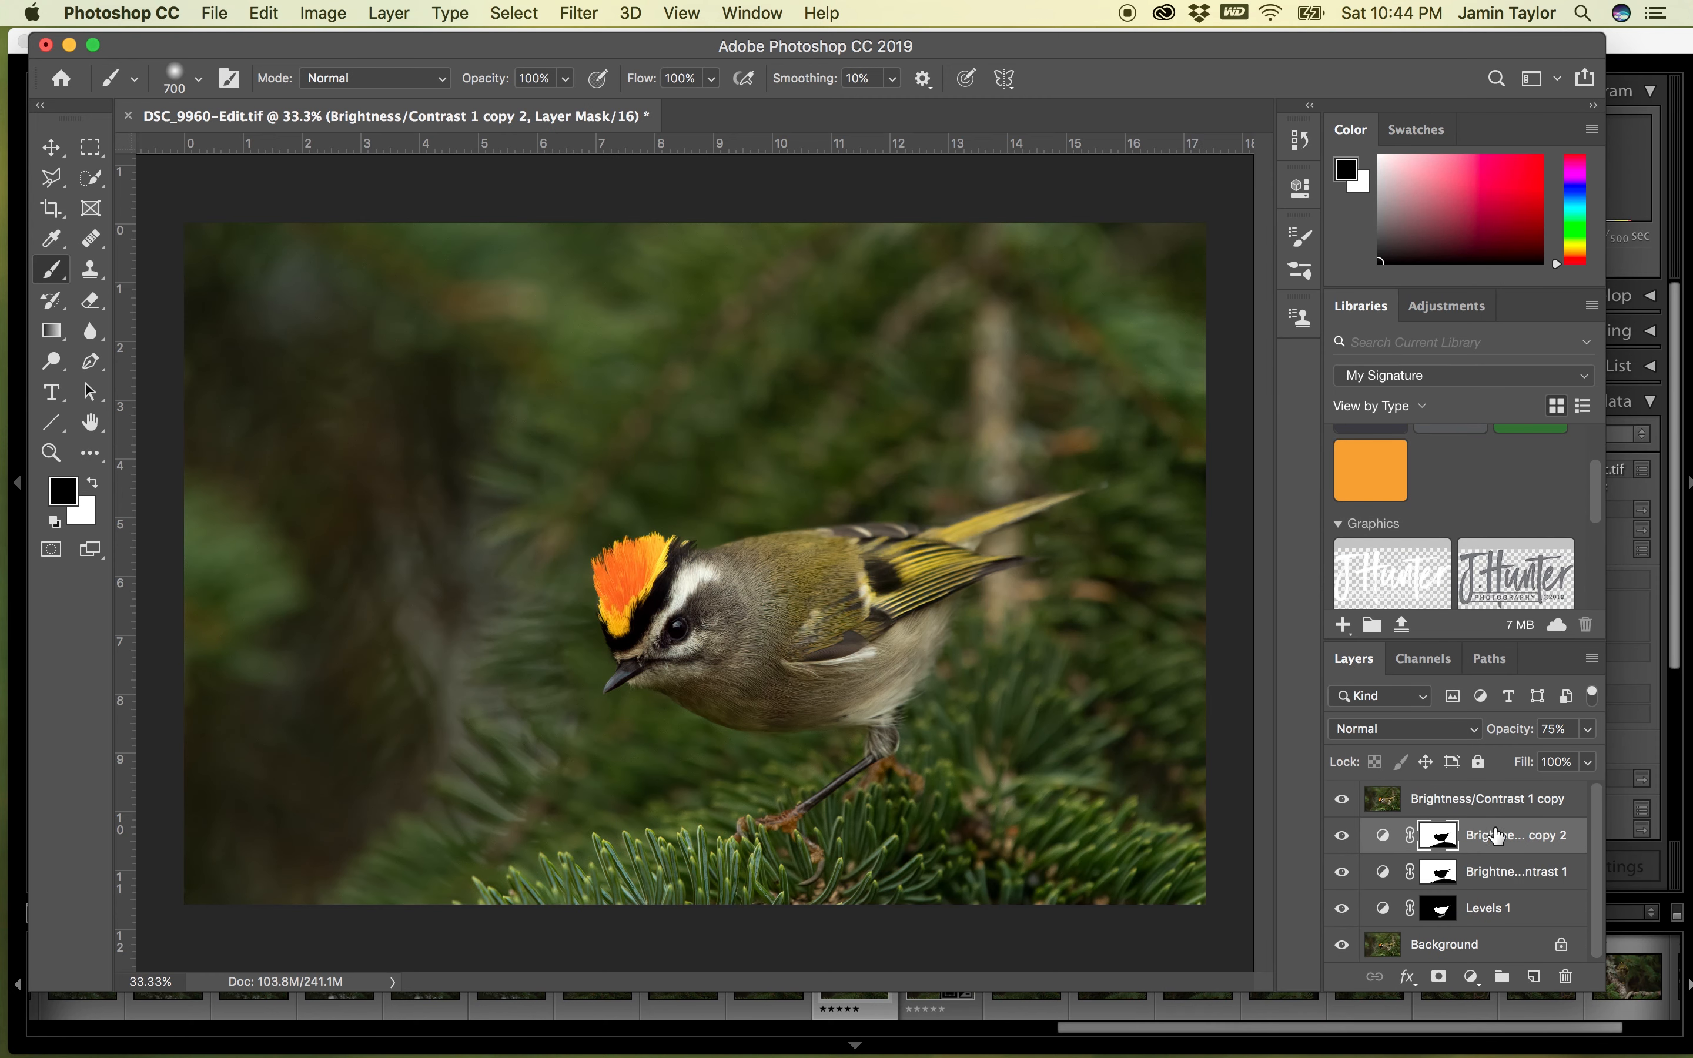
- Move the Brightness/Contrast copy above the merged layer and set its opacity to 40%, checking its effect on the background
{"action": "left_click_drag", "start_coordinate": [1492, 834], "coordinate": [1523, 760]}
{"action": "left_click", "coordinate": [1587, 728]}
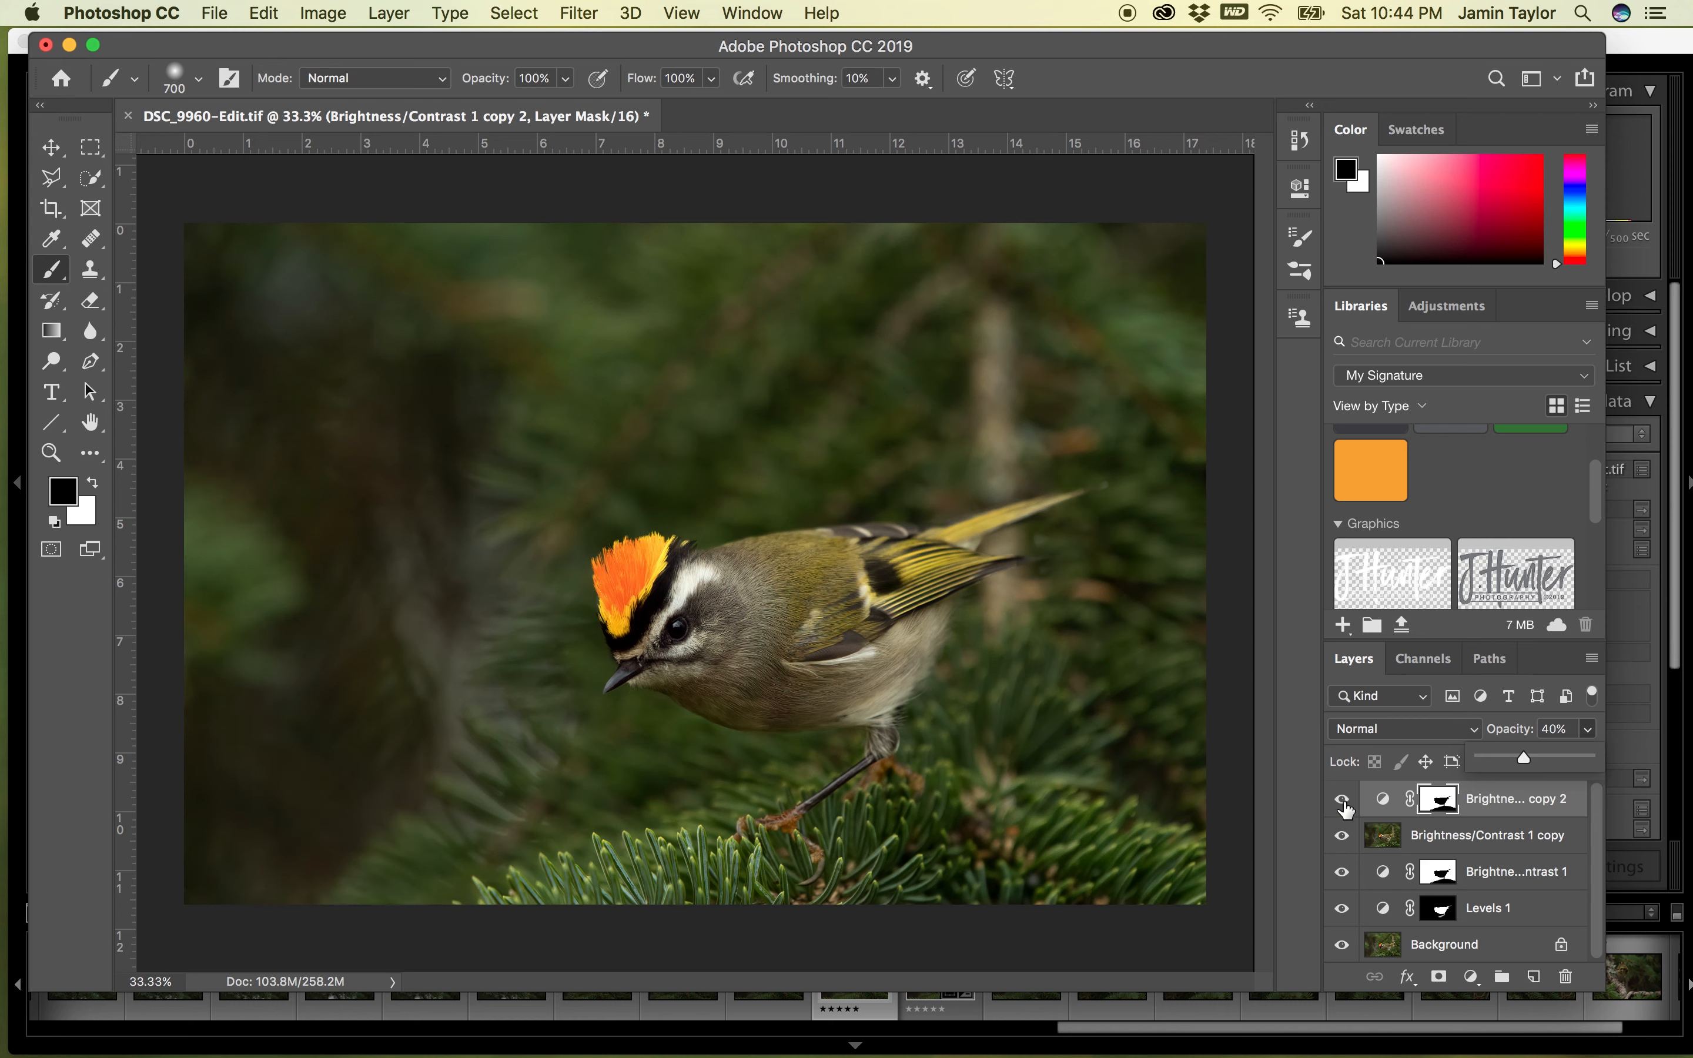
{"action": "left_click", "coordinate": [1341, 801]}
{"action": "left_click", "coordinate": [1341, 801]}
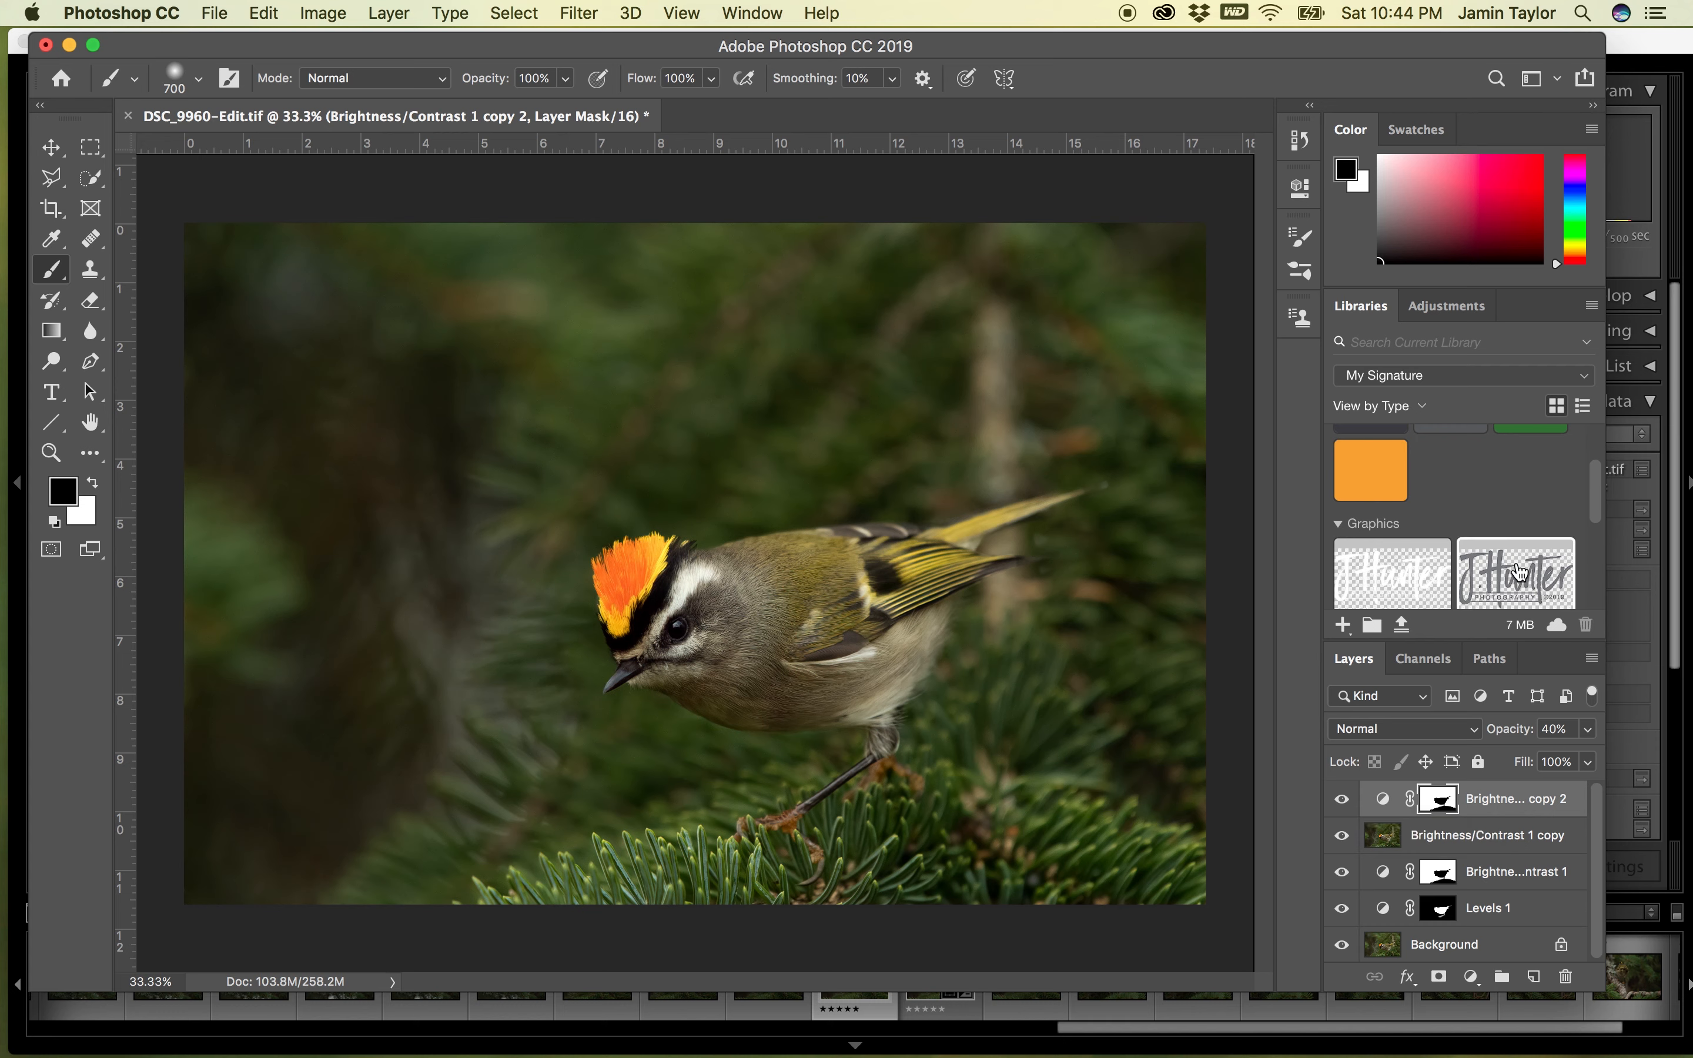
- Place the grey signature graphic from the My Signature library in the photo's lower-left corner
{"action": "mouse_move", "coordinate": [1518, 574]}
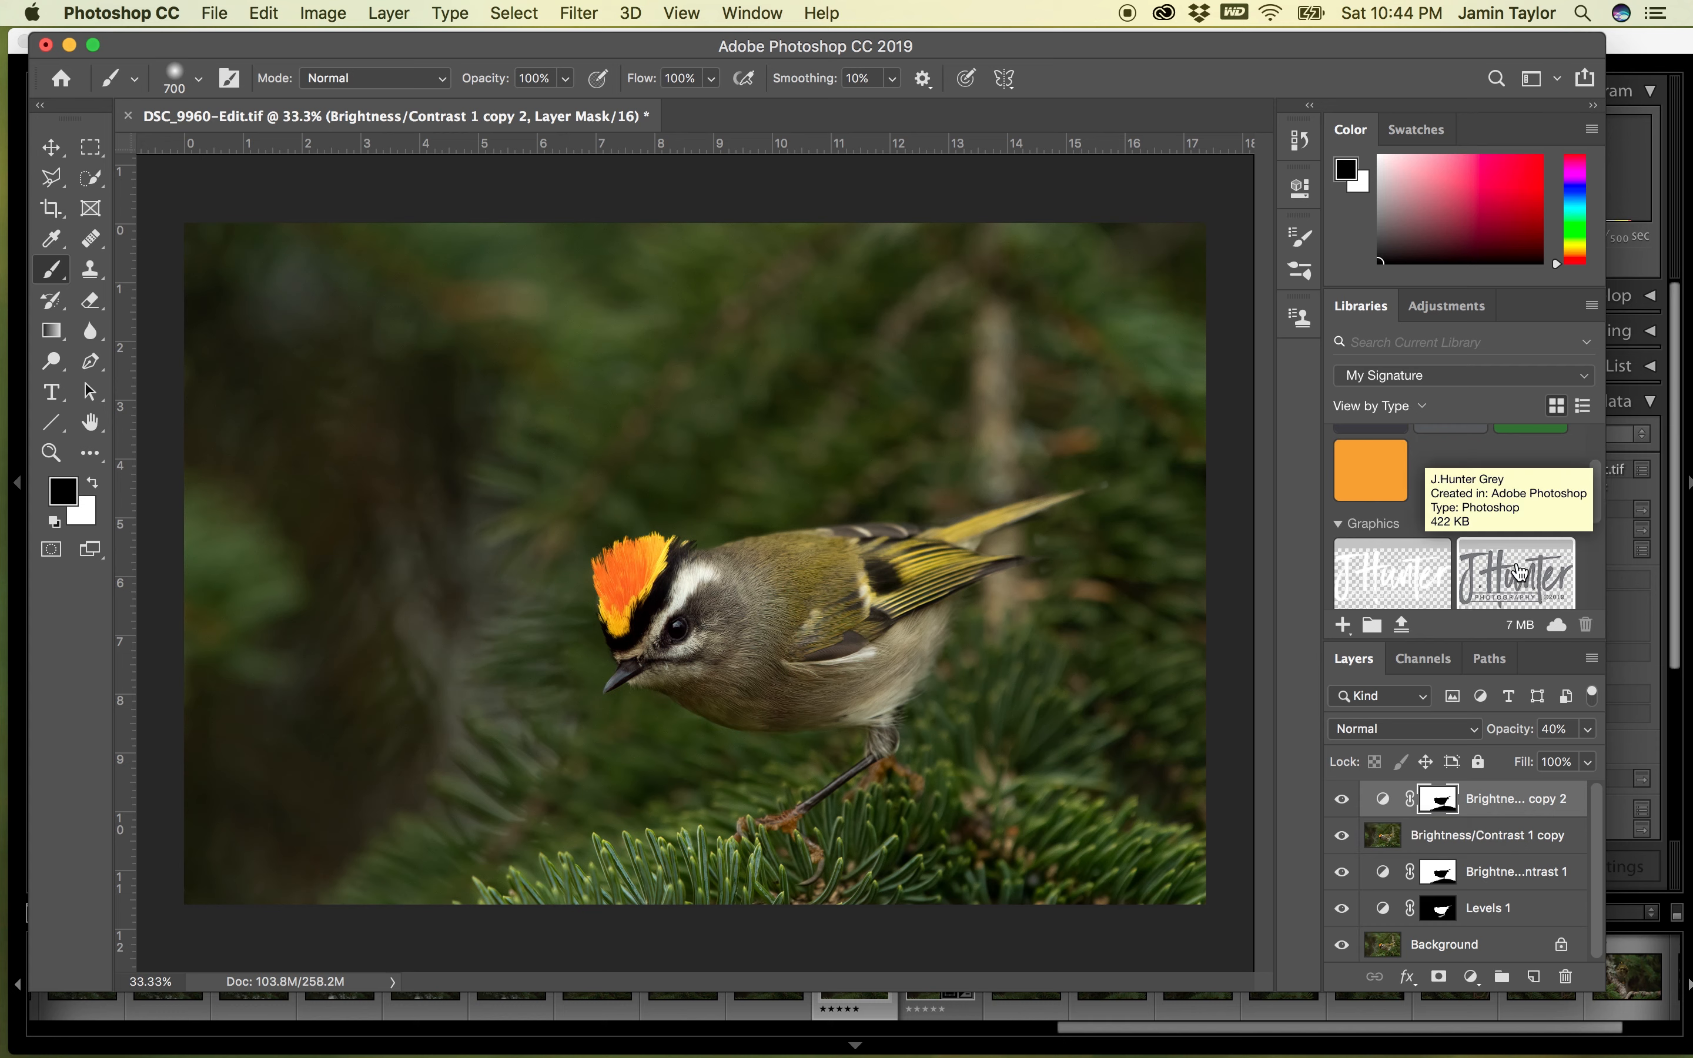
{"action": "left_click_drag", "start_coordinate": [1525, 576], "coordinate": [343, 810]}
{"action": "left_click", "coordinate": [51, 147]}
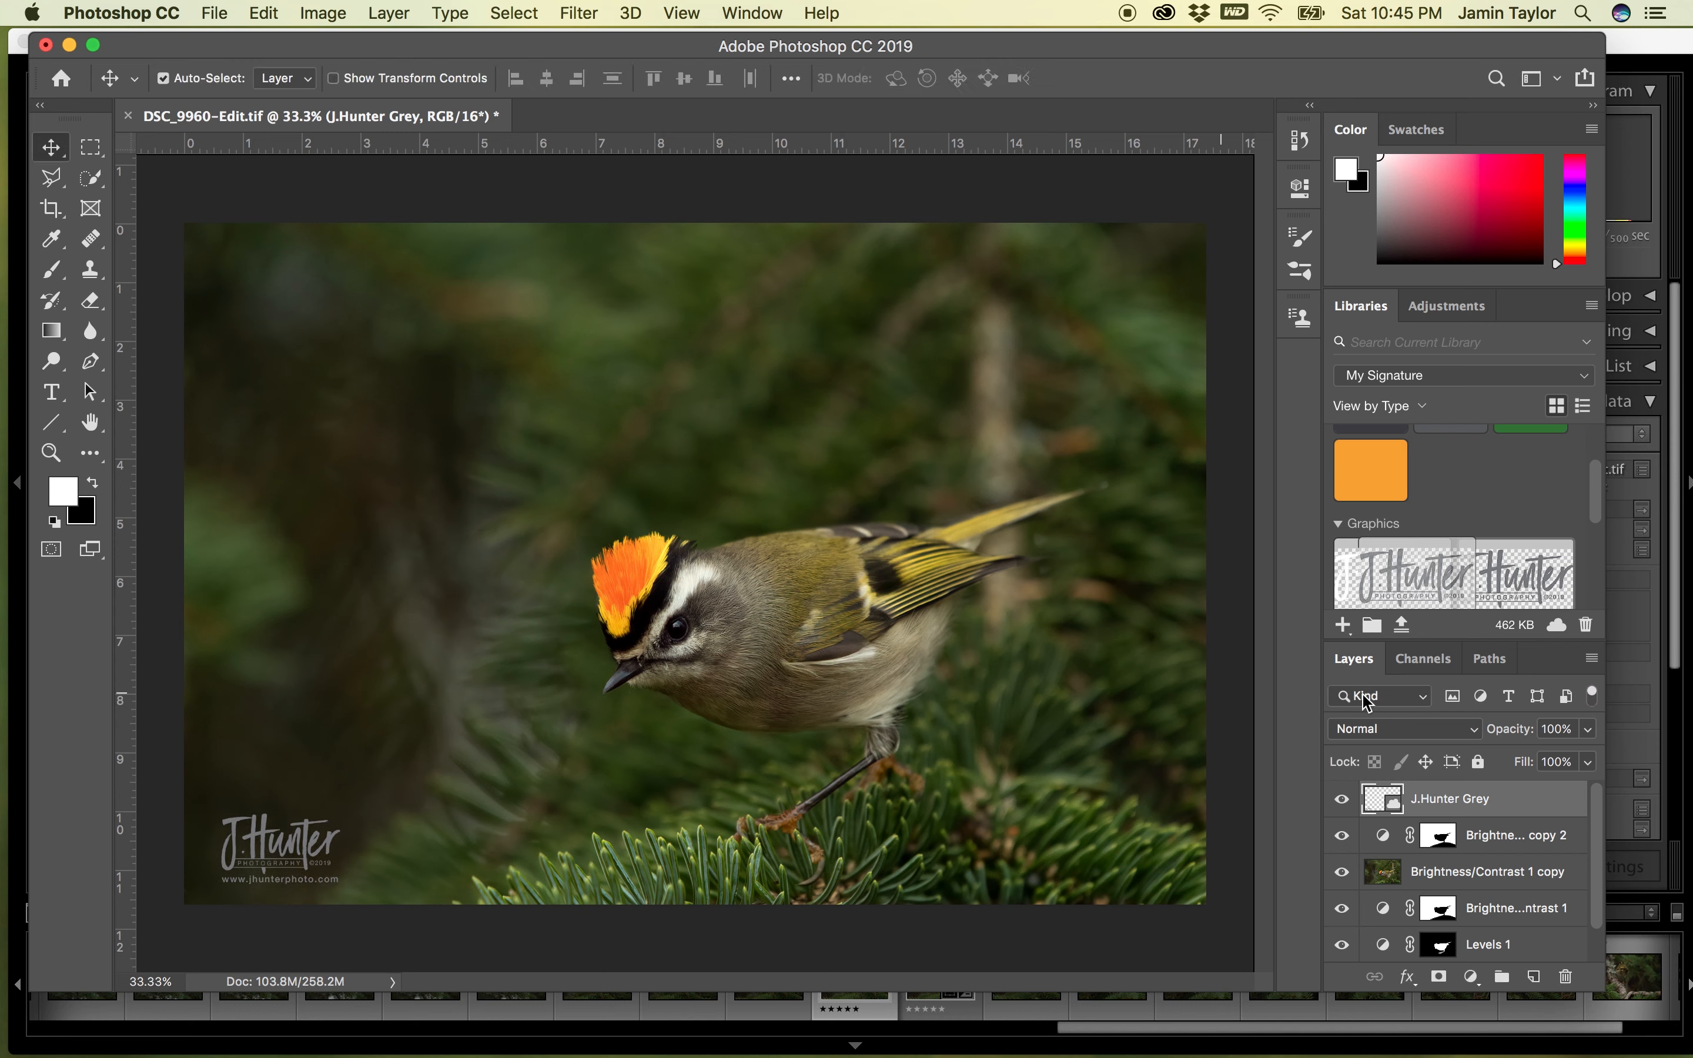
- Set the signature layer's blend mode to Color Dodge and its opacity to 59%
{"action": "left_click", "coordinate": [1364, 728]}
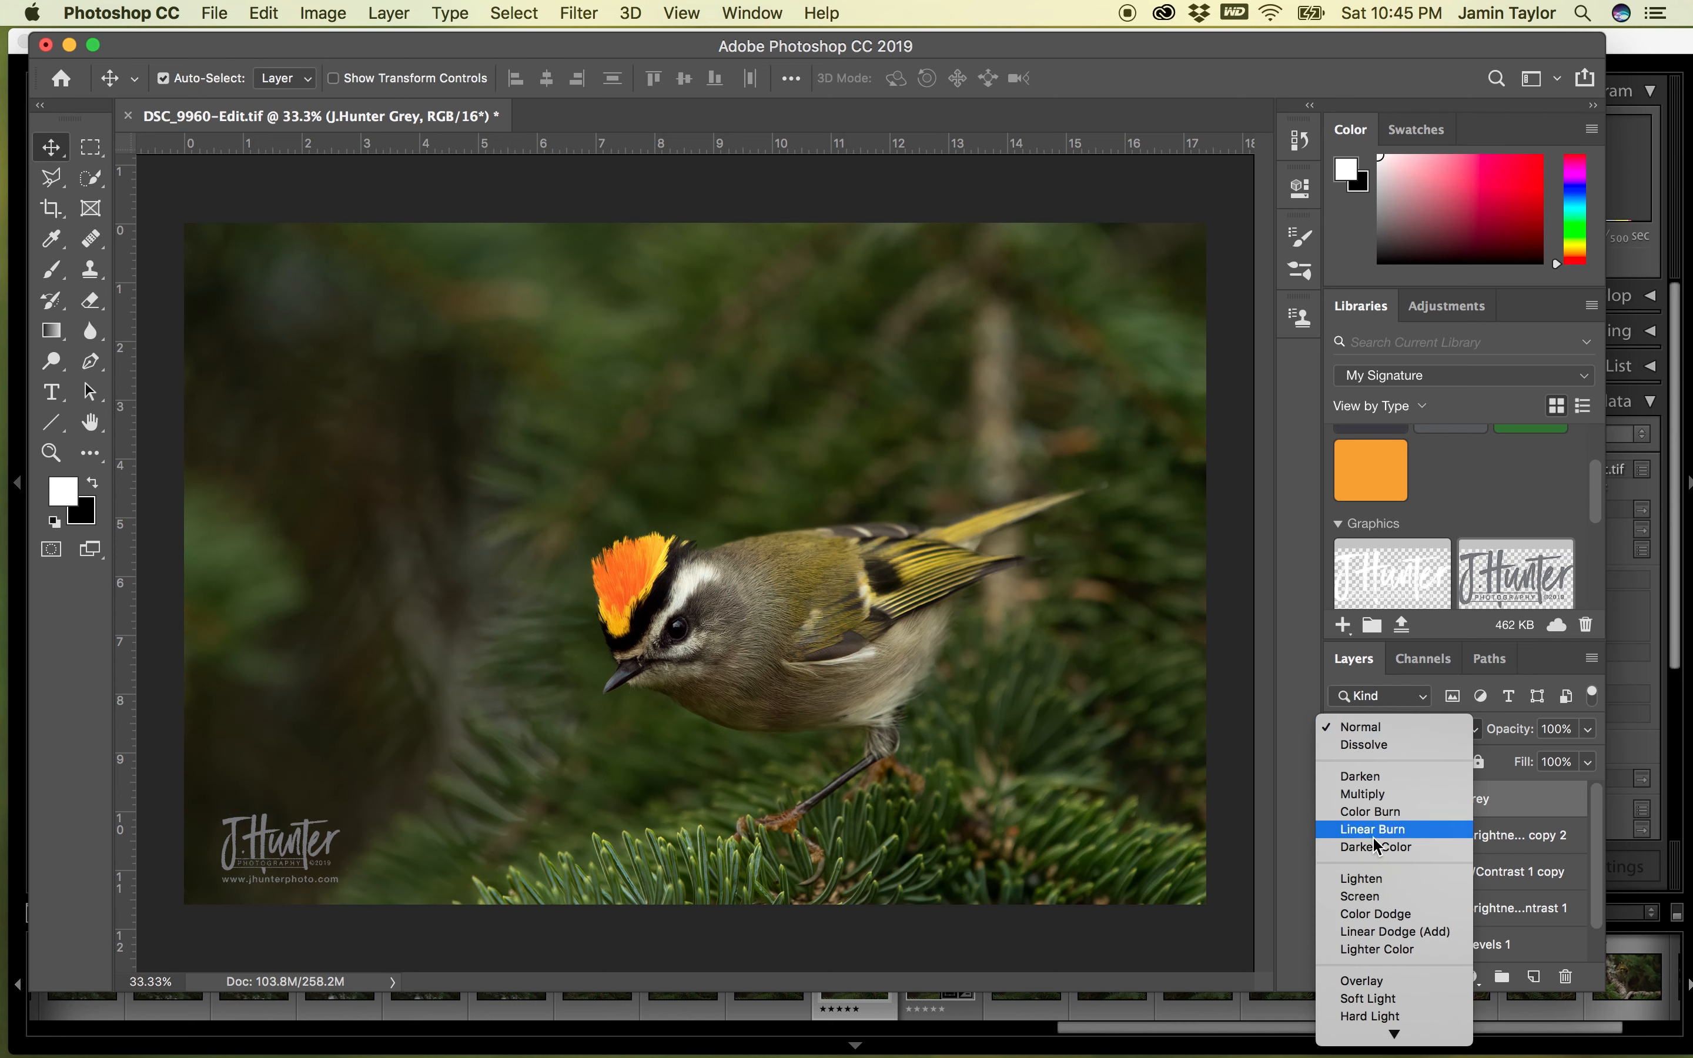
{"action": "left_click", "coordinate": [1375, 910]}
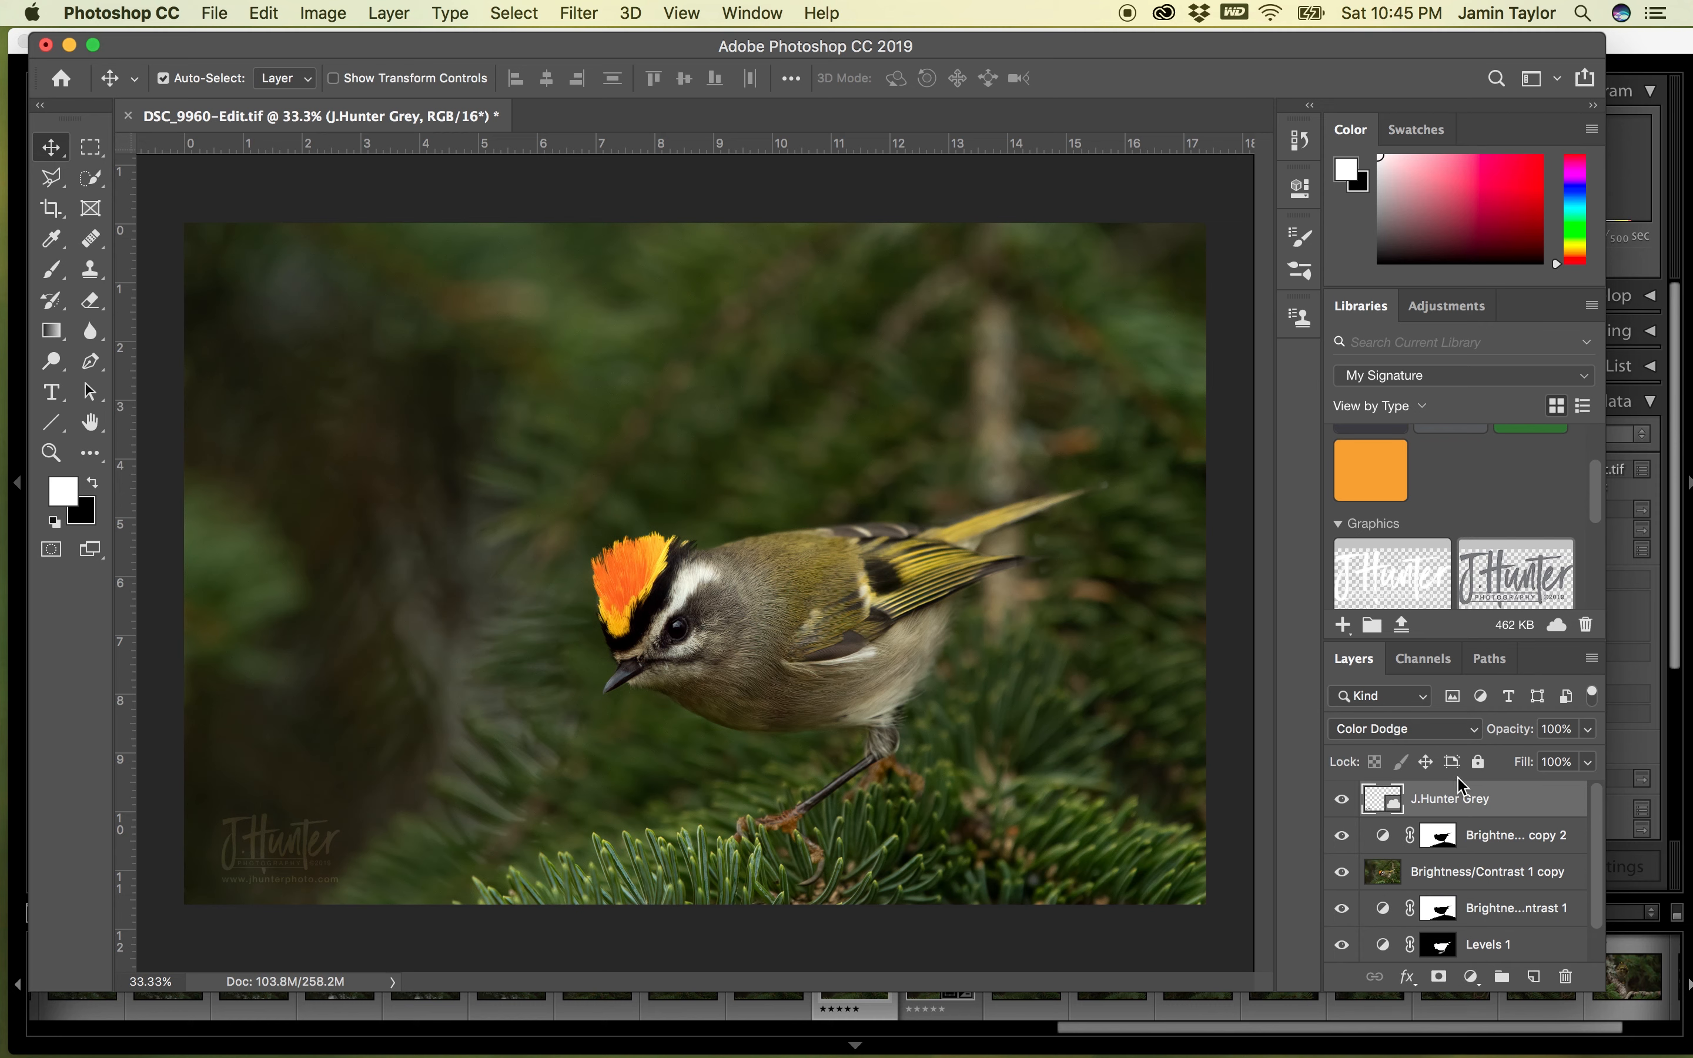
{"action": "left_click", "coordinate": [1587, 729]}
{"action": "left_click", "coordinate": [1544, 759]}
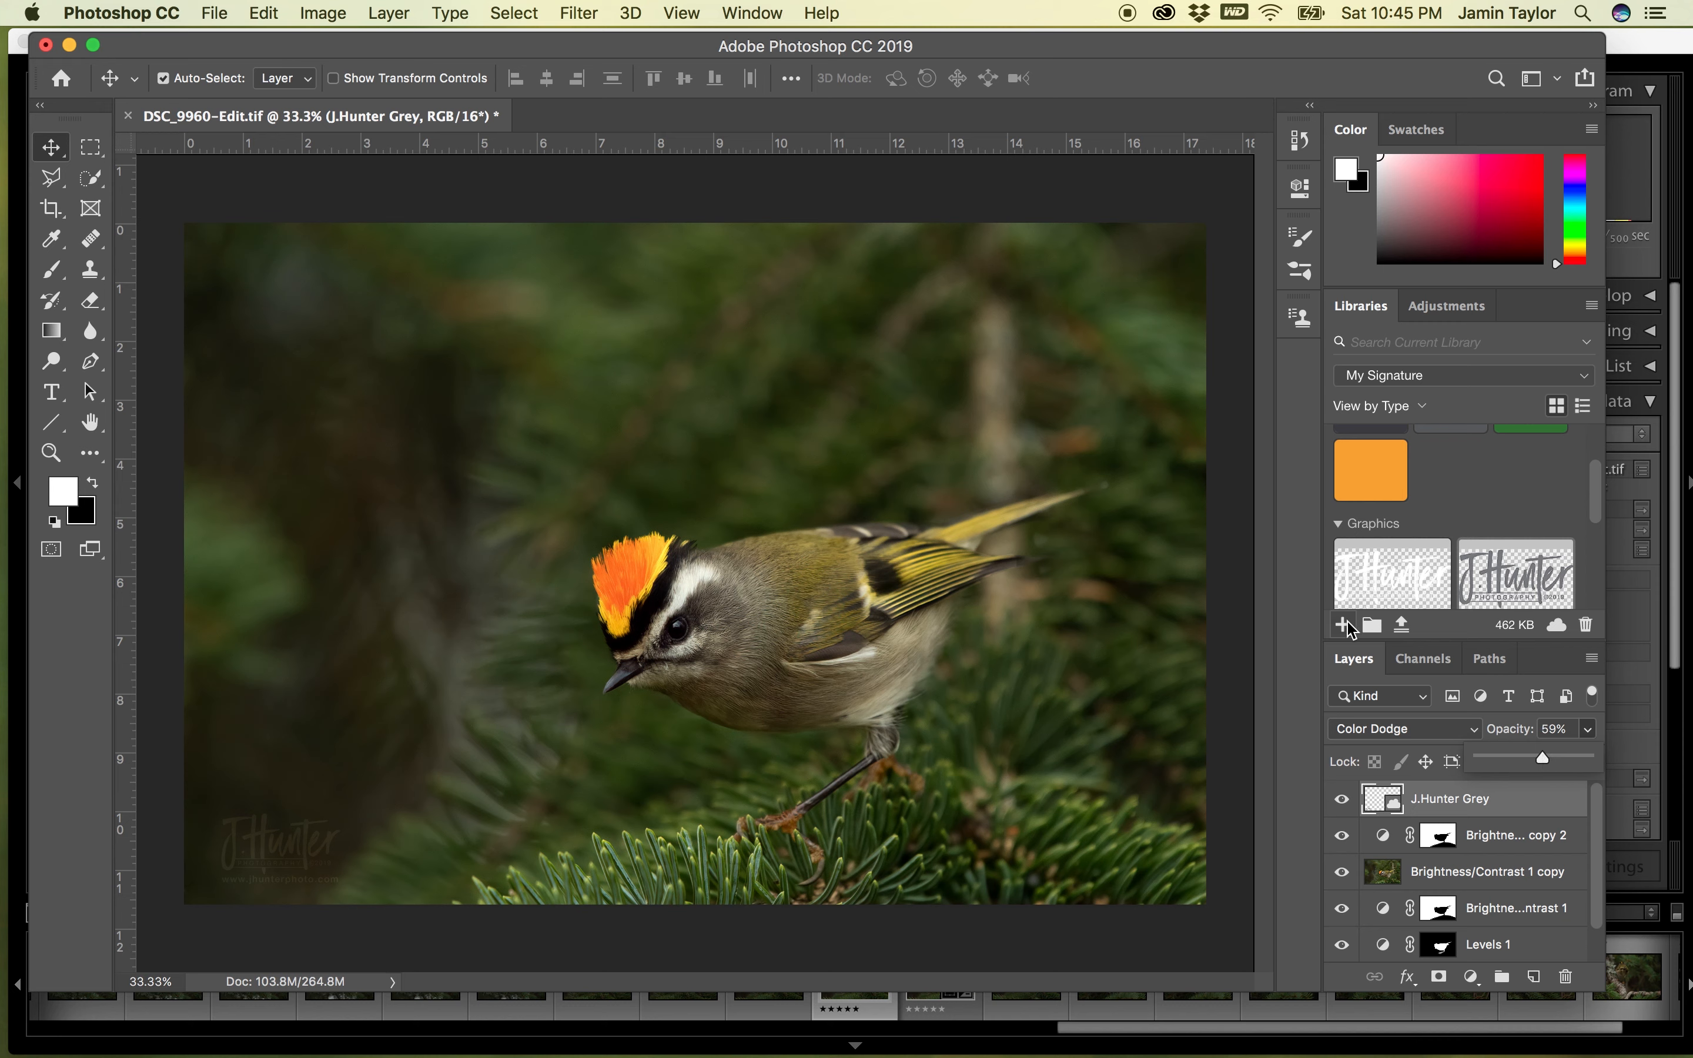
- Save the edited photo as DSC_9960-Edit-Edit.psd and close the document
{"action": "key", "text": "super+s"}
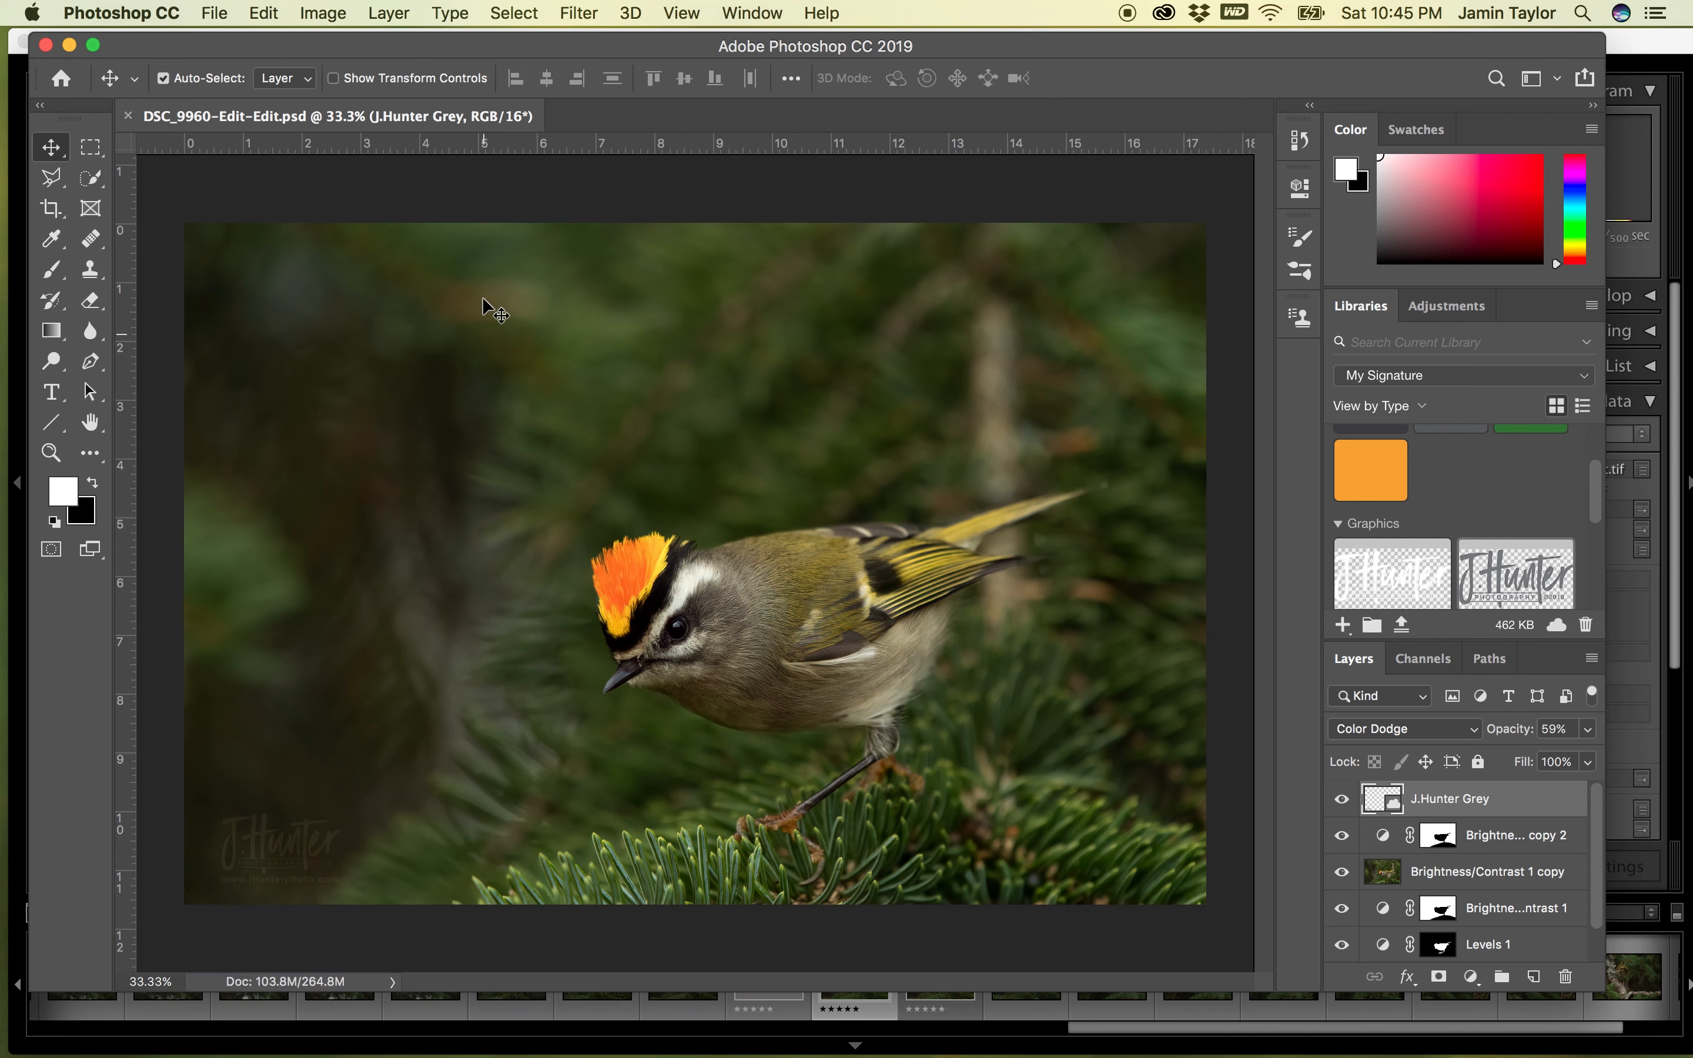
{"action": "left_click", "coordinate": [128, 118]}
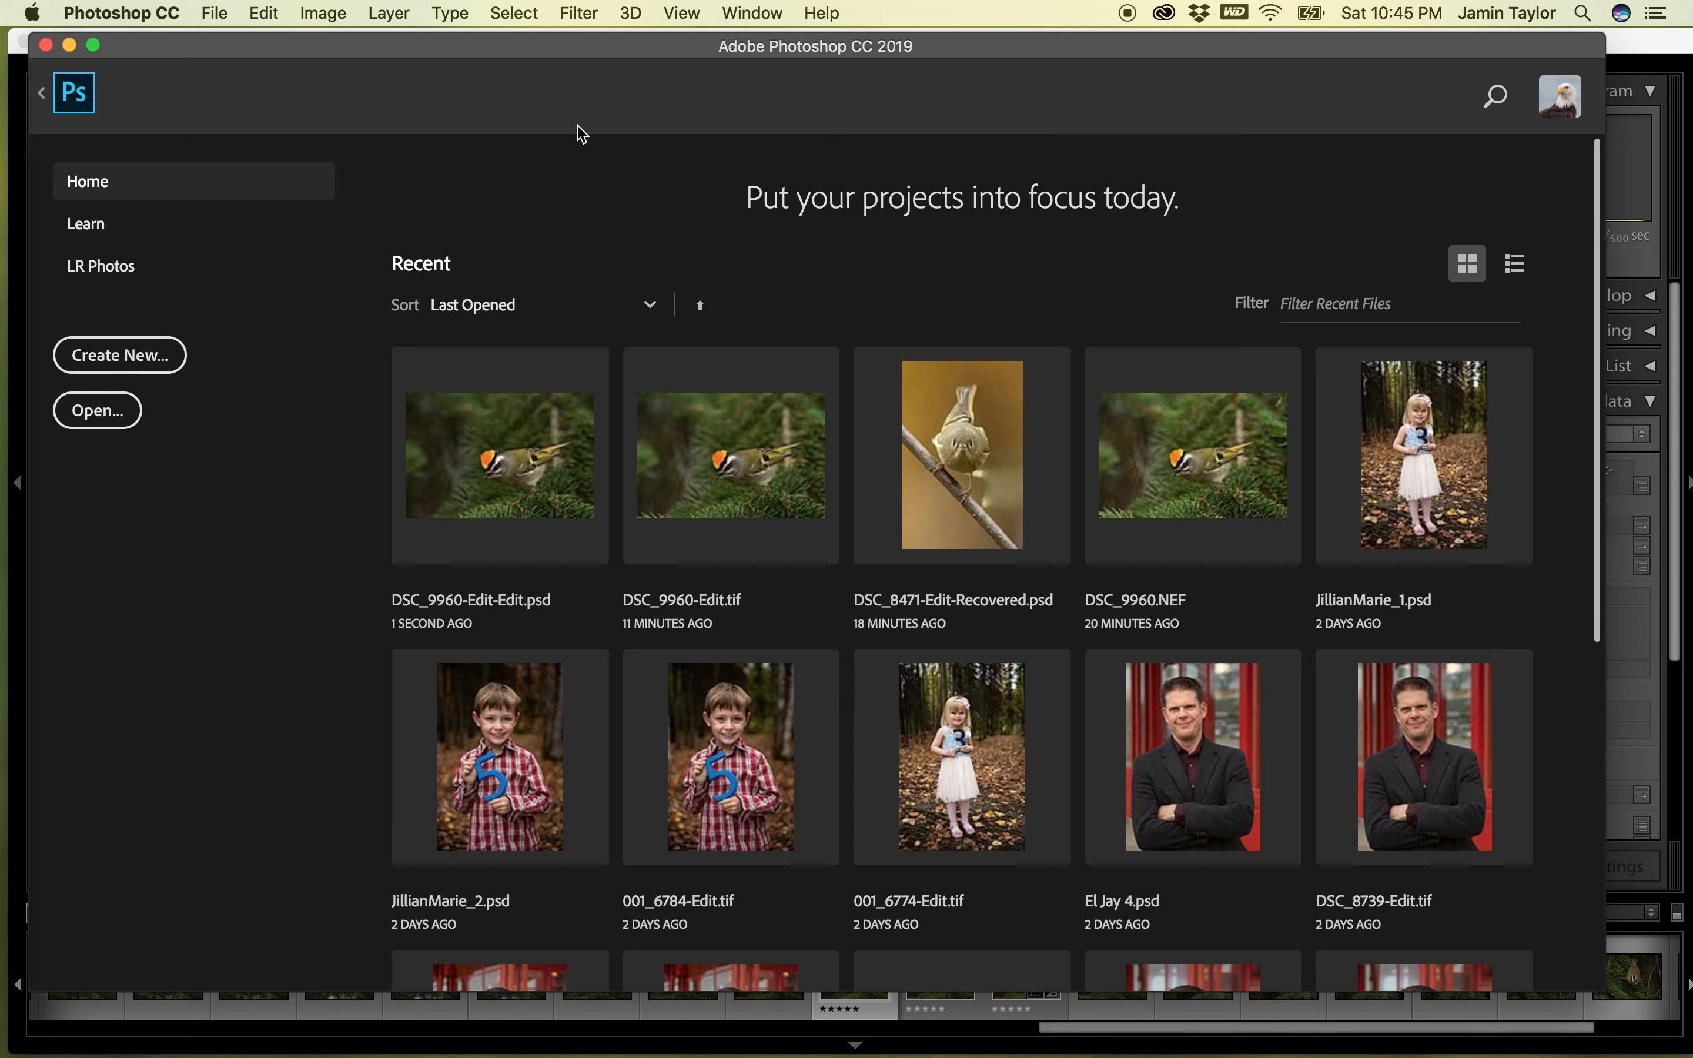
- Switch to Lightroom Classic and open the original DSC_9960.NEF from the thumbnail grid in a large single-photo view
{"action": "left_click", "coordinate": [1630, 45]}
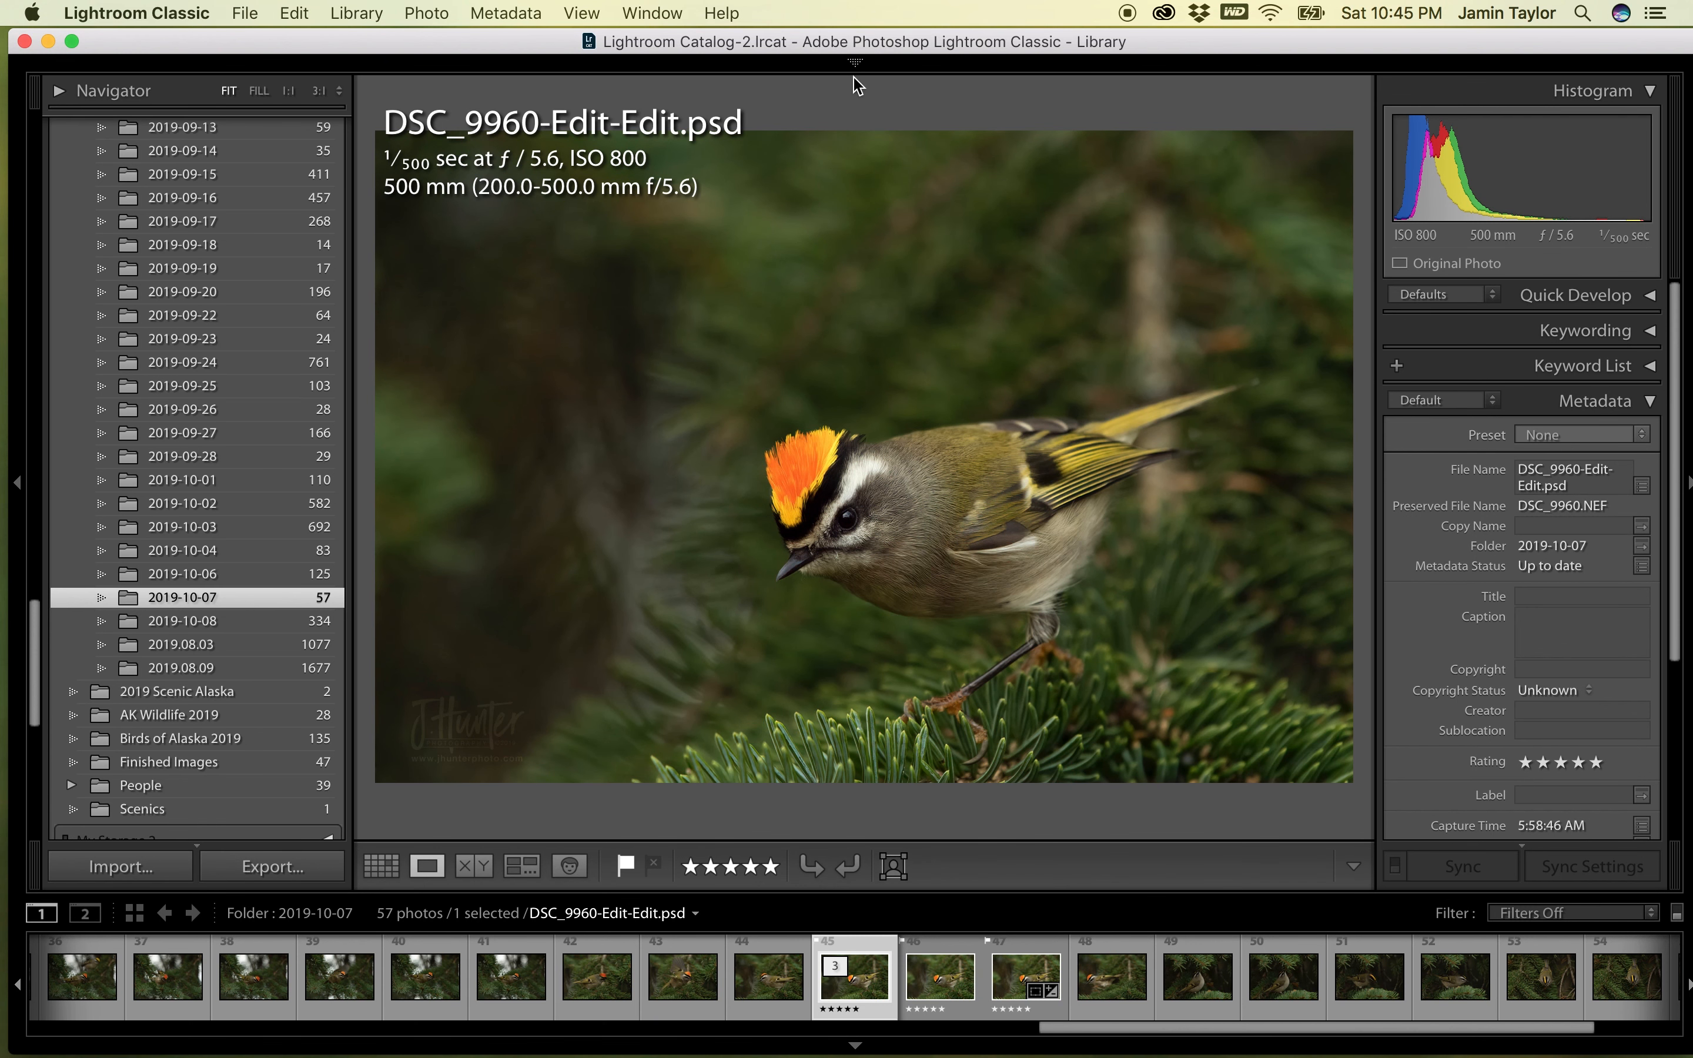
{"action": "left_click", "coordinate": [381, 867]}
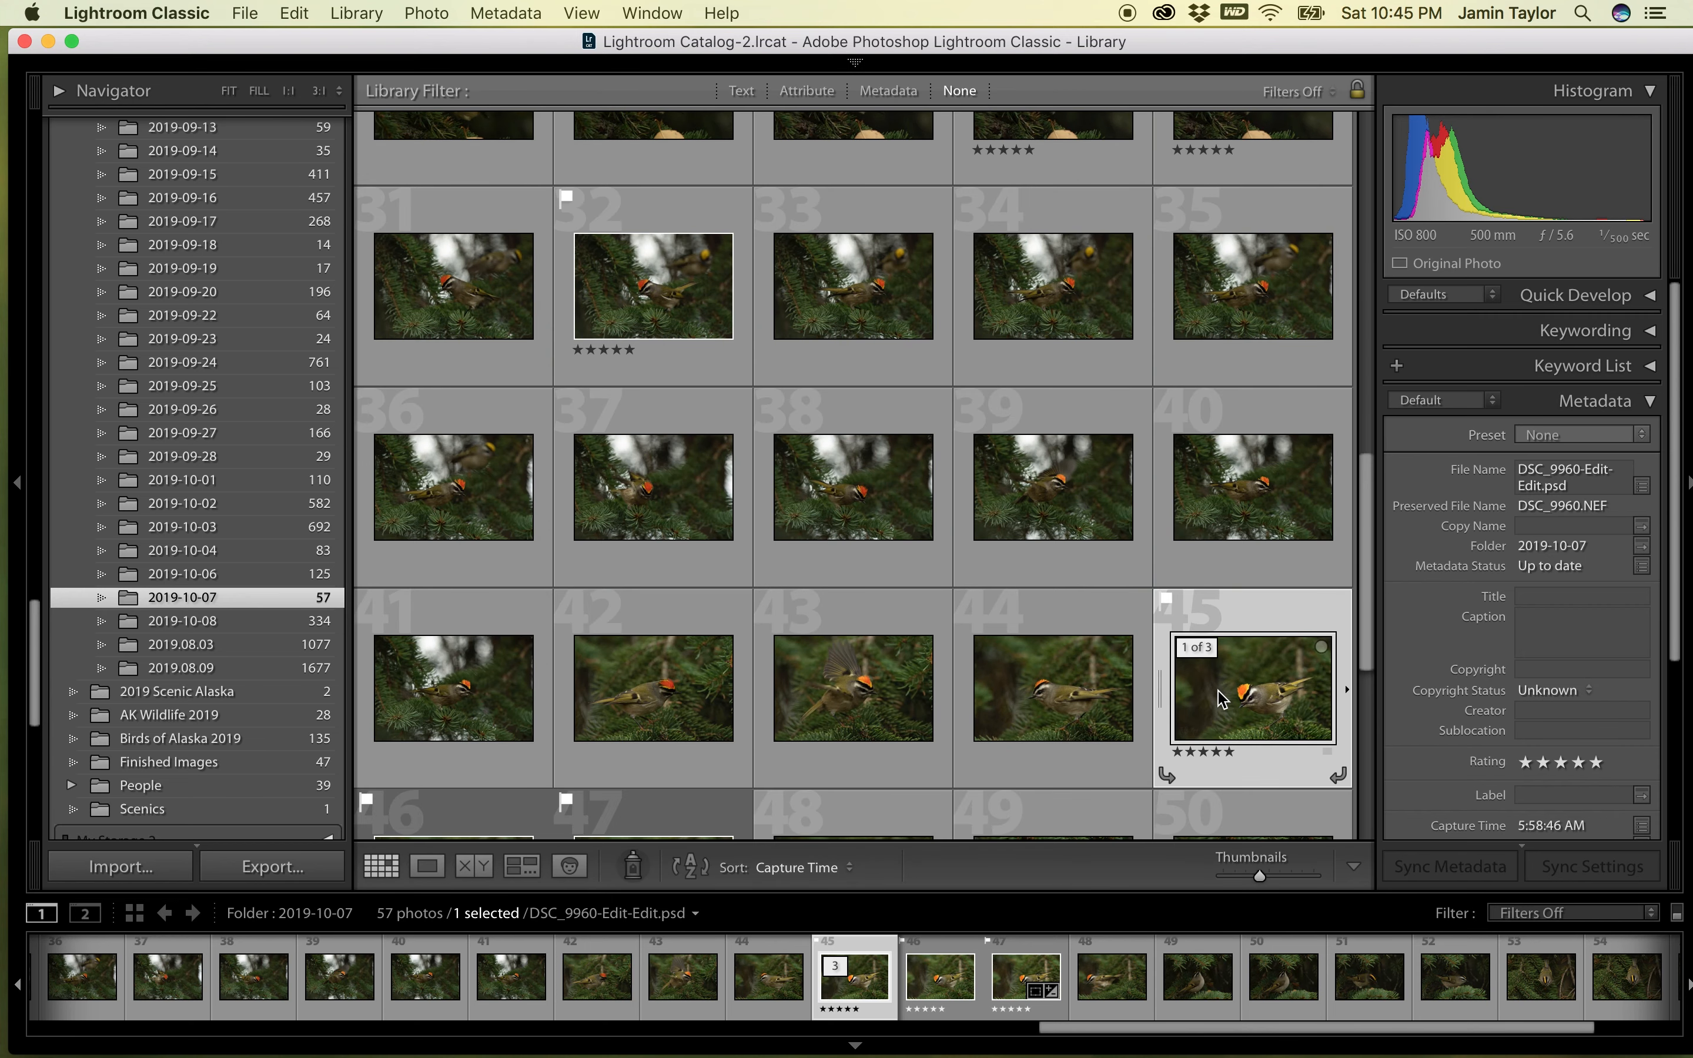
{"action": "scroll", "coordinate": [1056, 690], "scroll_direction": "down", "scroll_amount": 3}
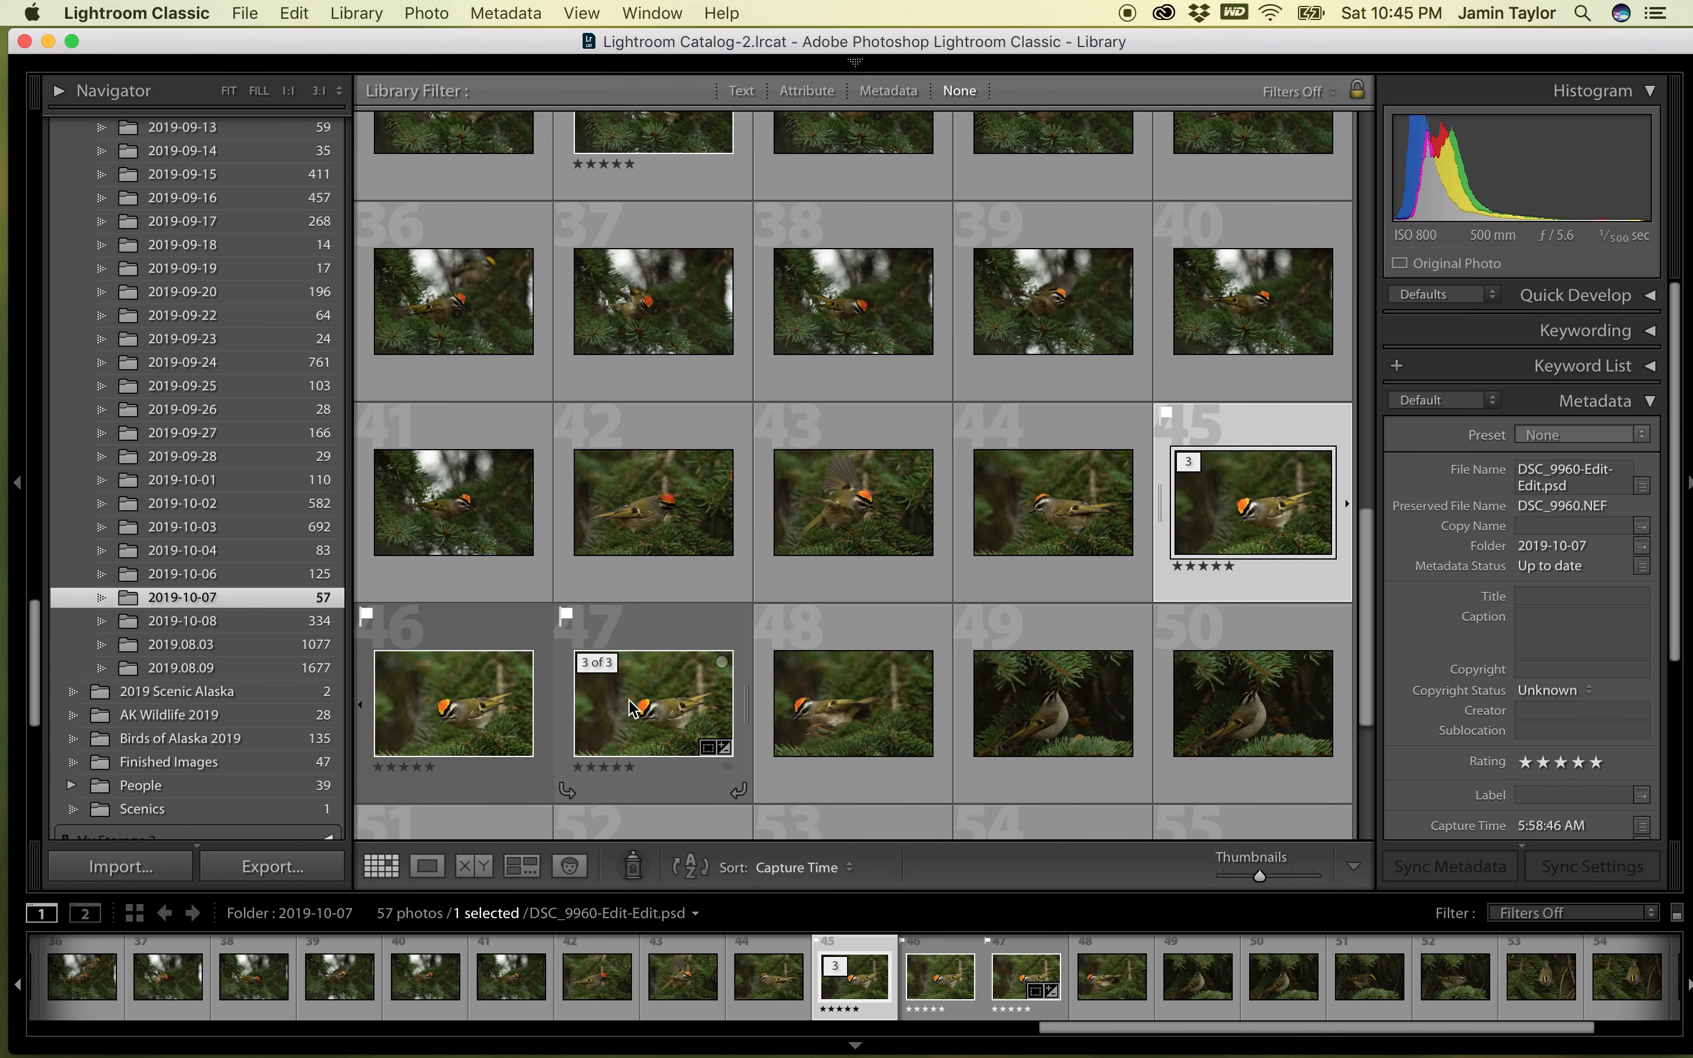
{"action": "double_click", "coordinate": [633, 708]}
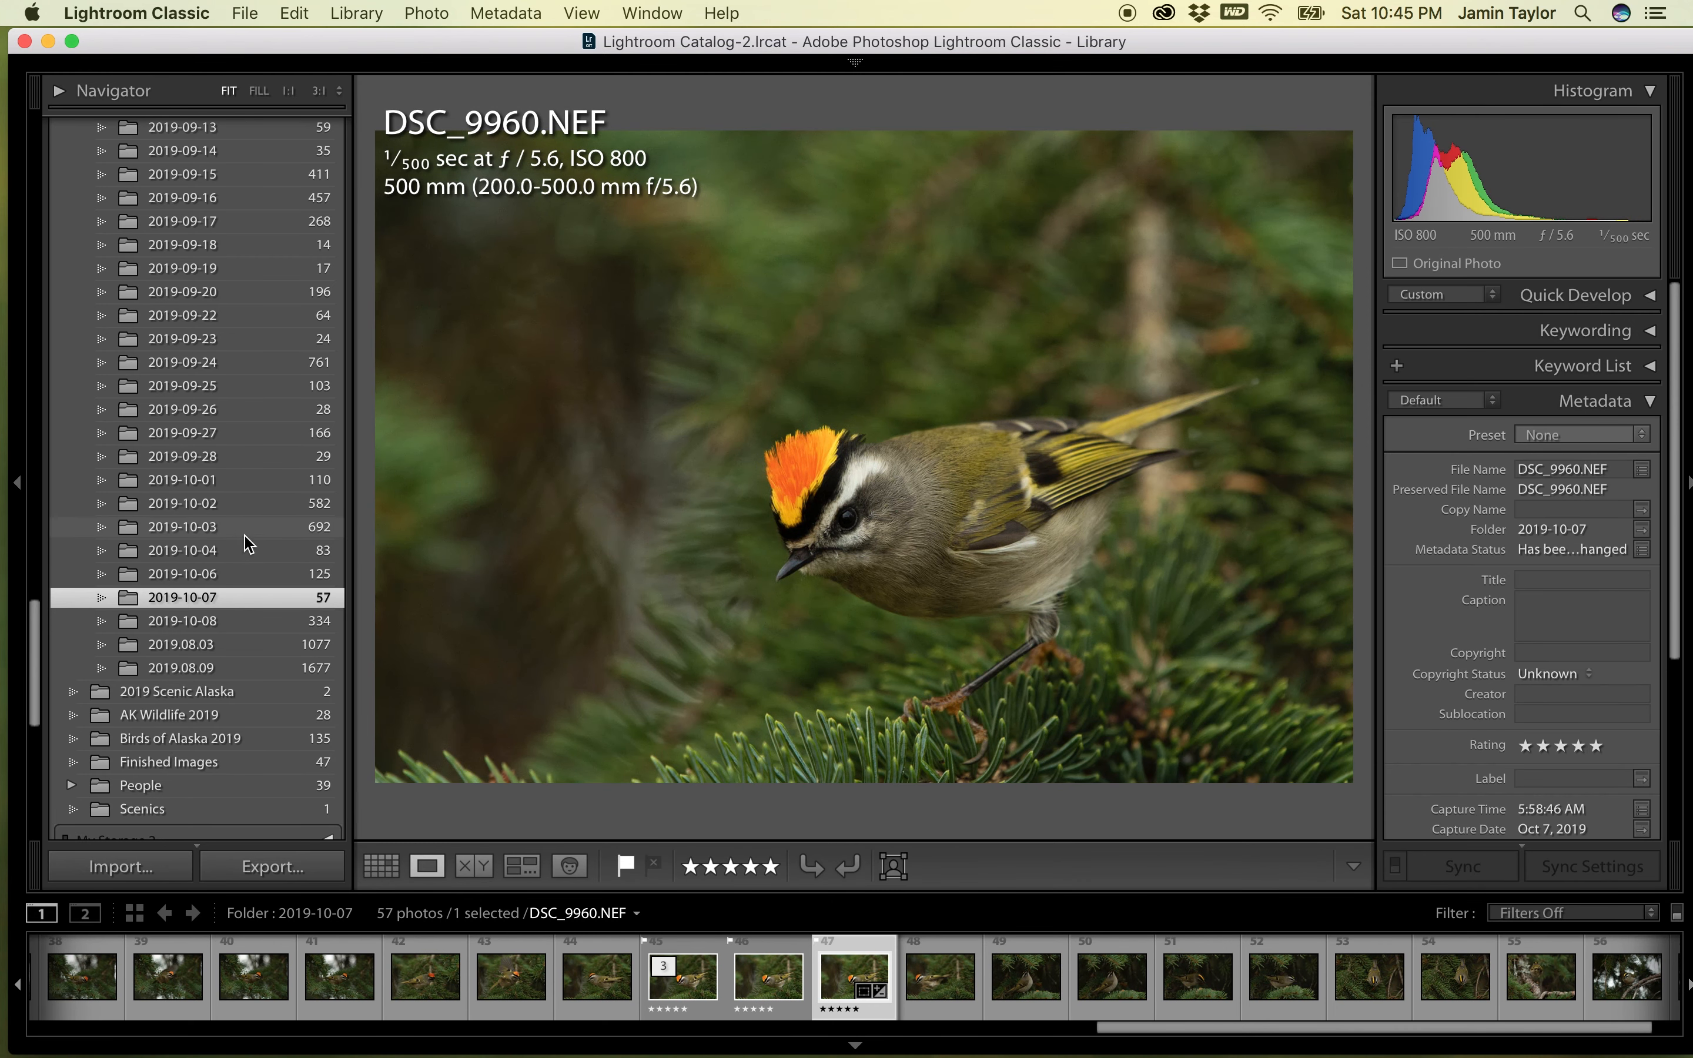
- Open DSC_9960.NEF in the Develop module and save its current edit state as a snapshot with the suggested date-and-time name
{"action": "mouse_move", "coordinate": [1003, 42]}
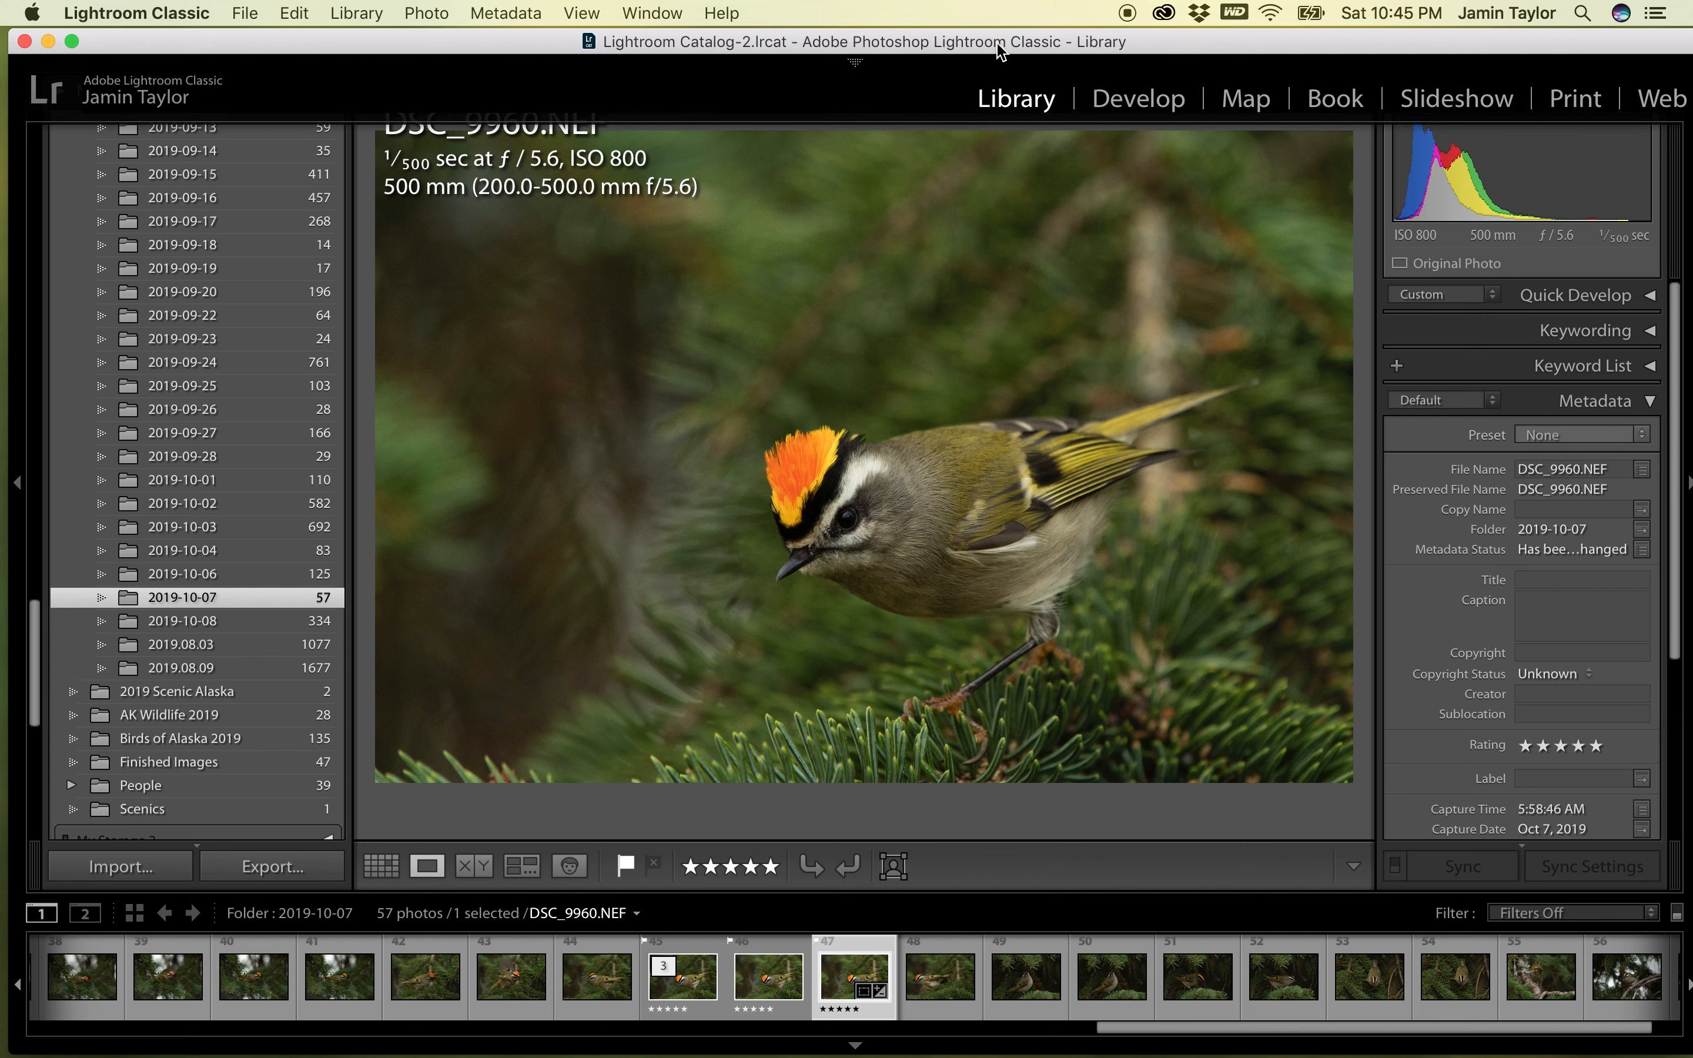
{"action": "left_click", "coordinate": [1119, 99]}
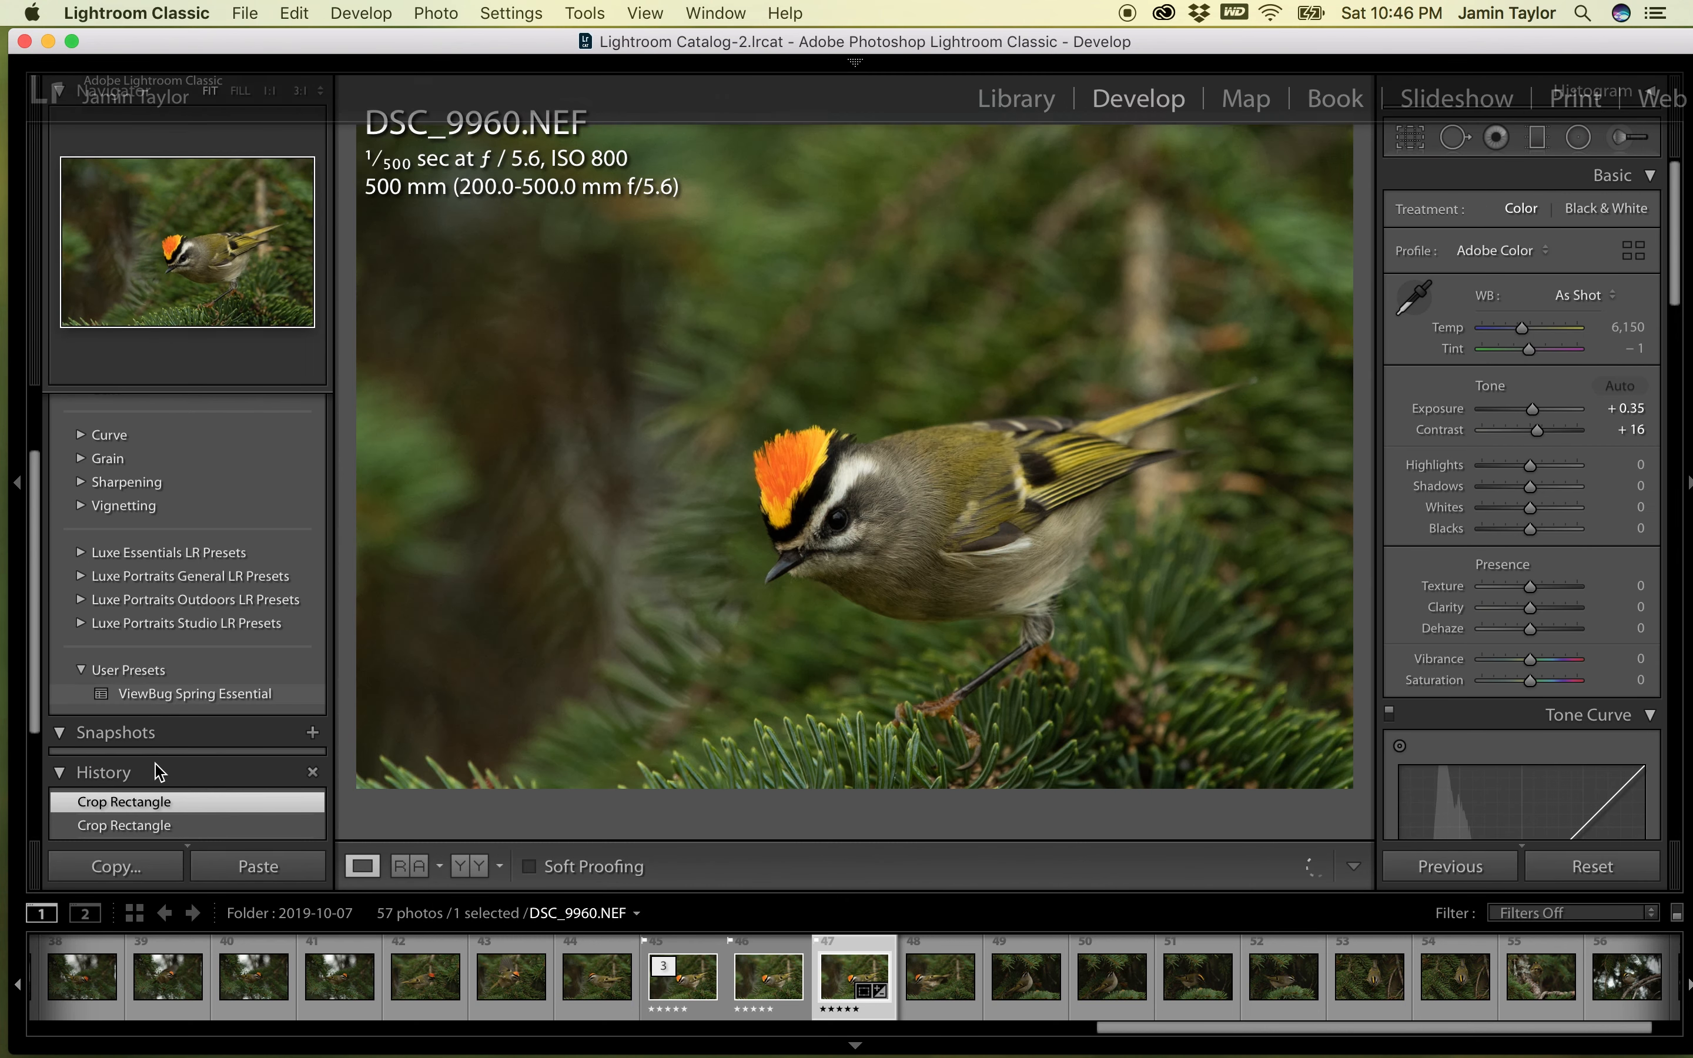
{"action": "scroll", "coordinate": [147, 777], "scroll_direction": "down", "scroll_amount": 2}
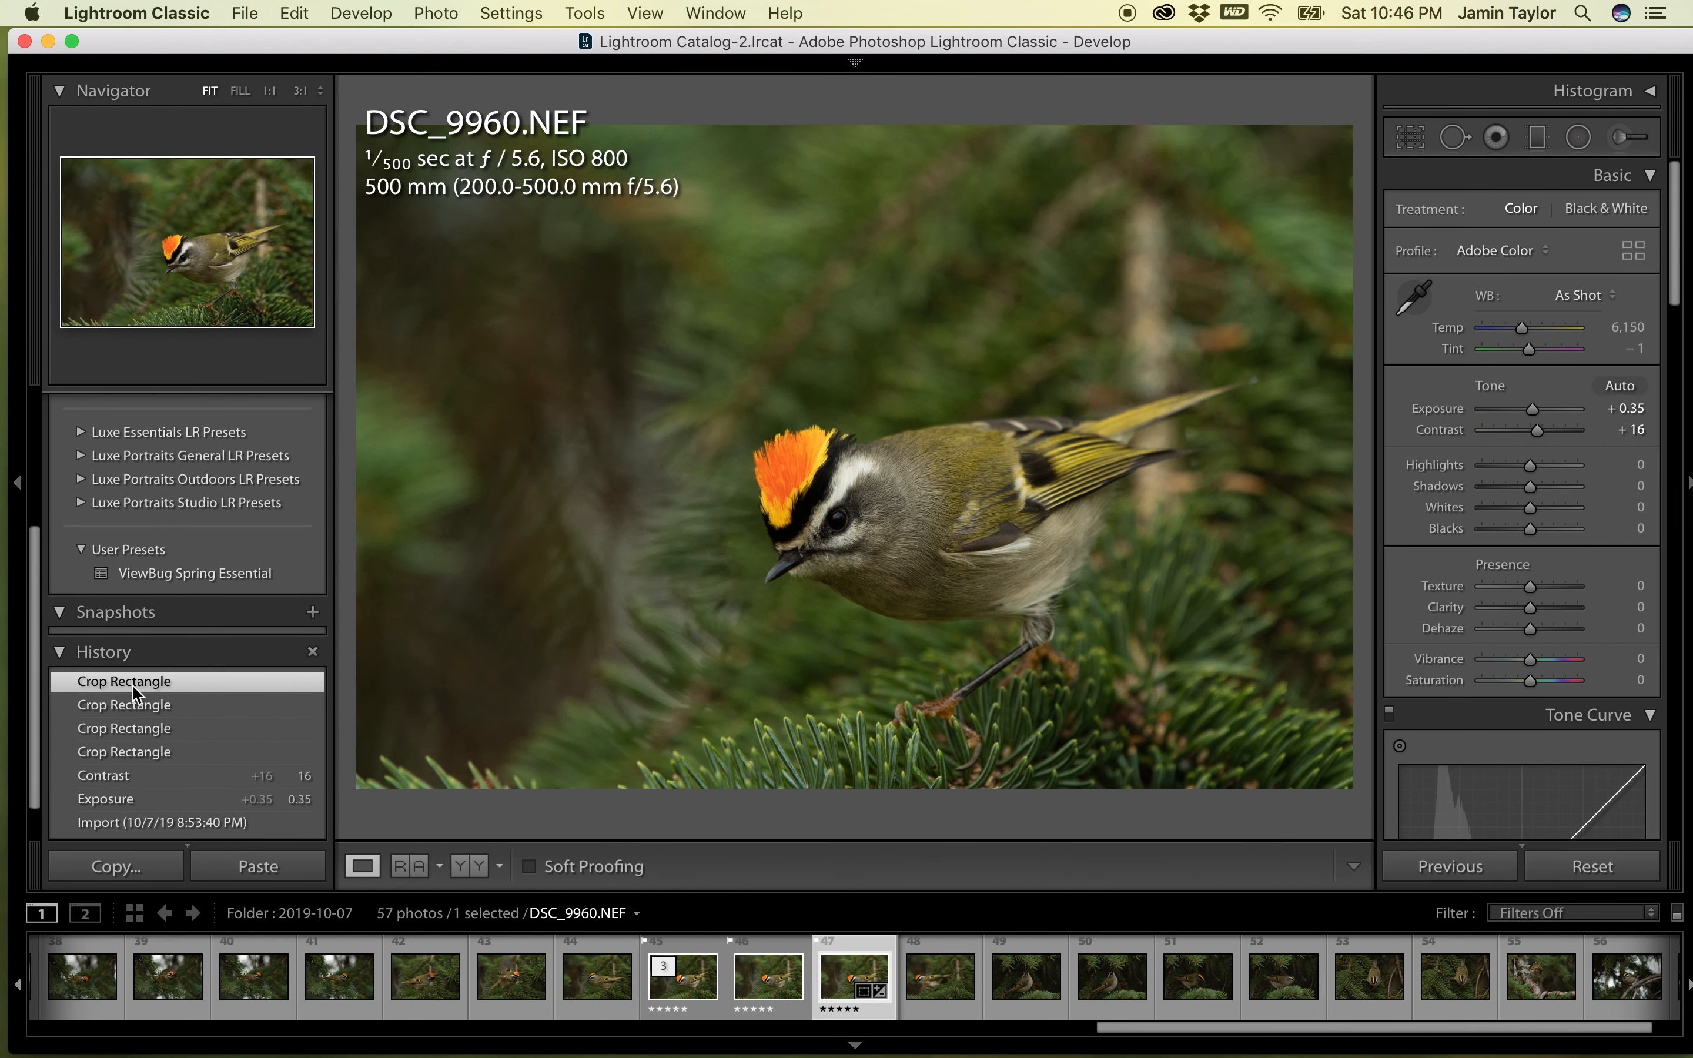
{"action": "left_click", "coordinate": [313, 612]}
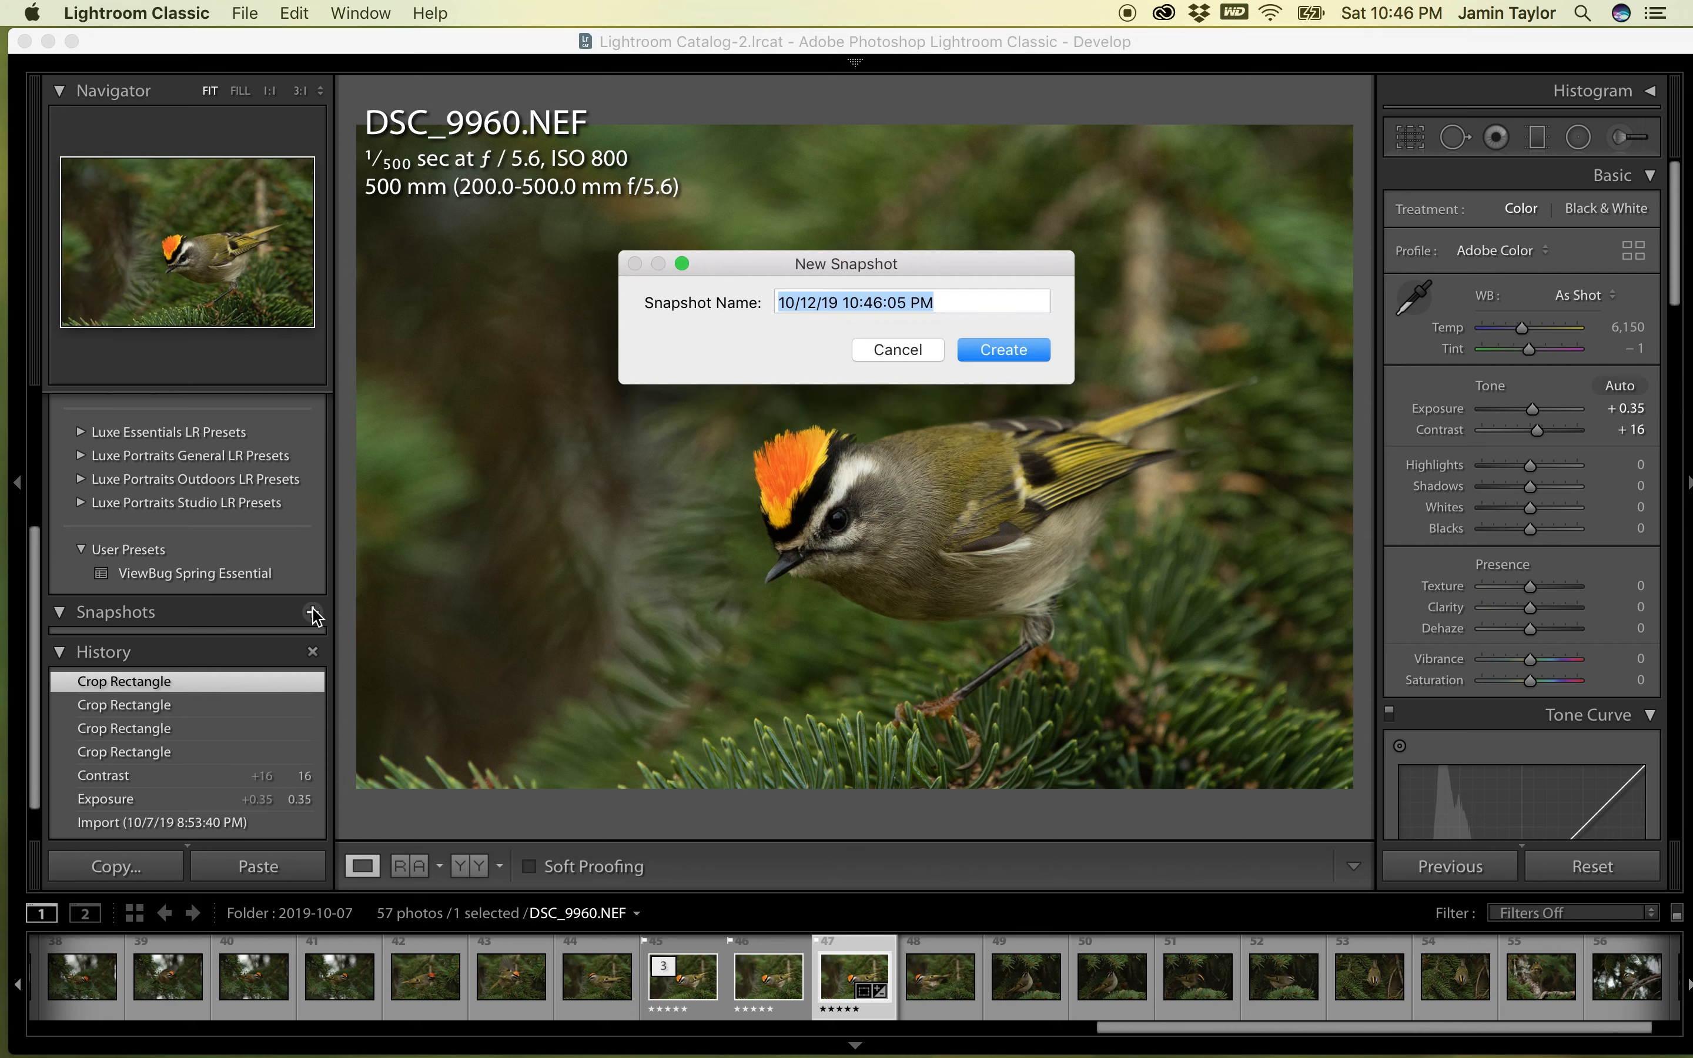
{"action": "left_click", "coordinate": [992, 351]}
- Revert DSC_9960.NEF to its Import history state and return to the Library thumbnail grid
{"action": "scroll", "coordinate": [196, 752], "scroll_direction": "down", "scroll_amount": 3}
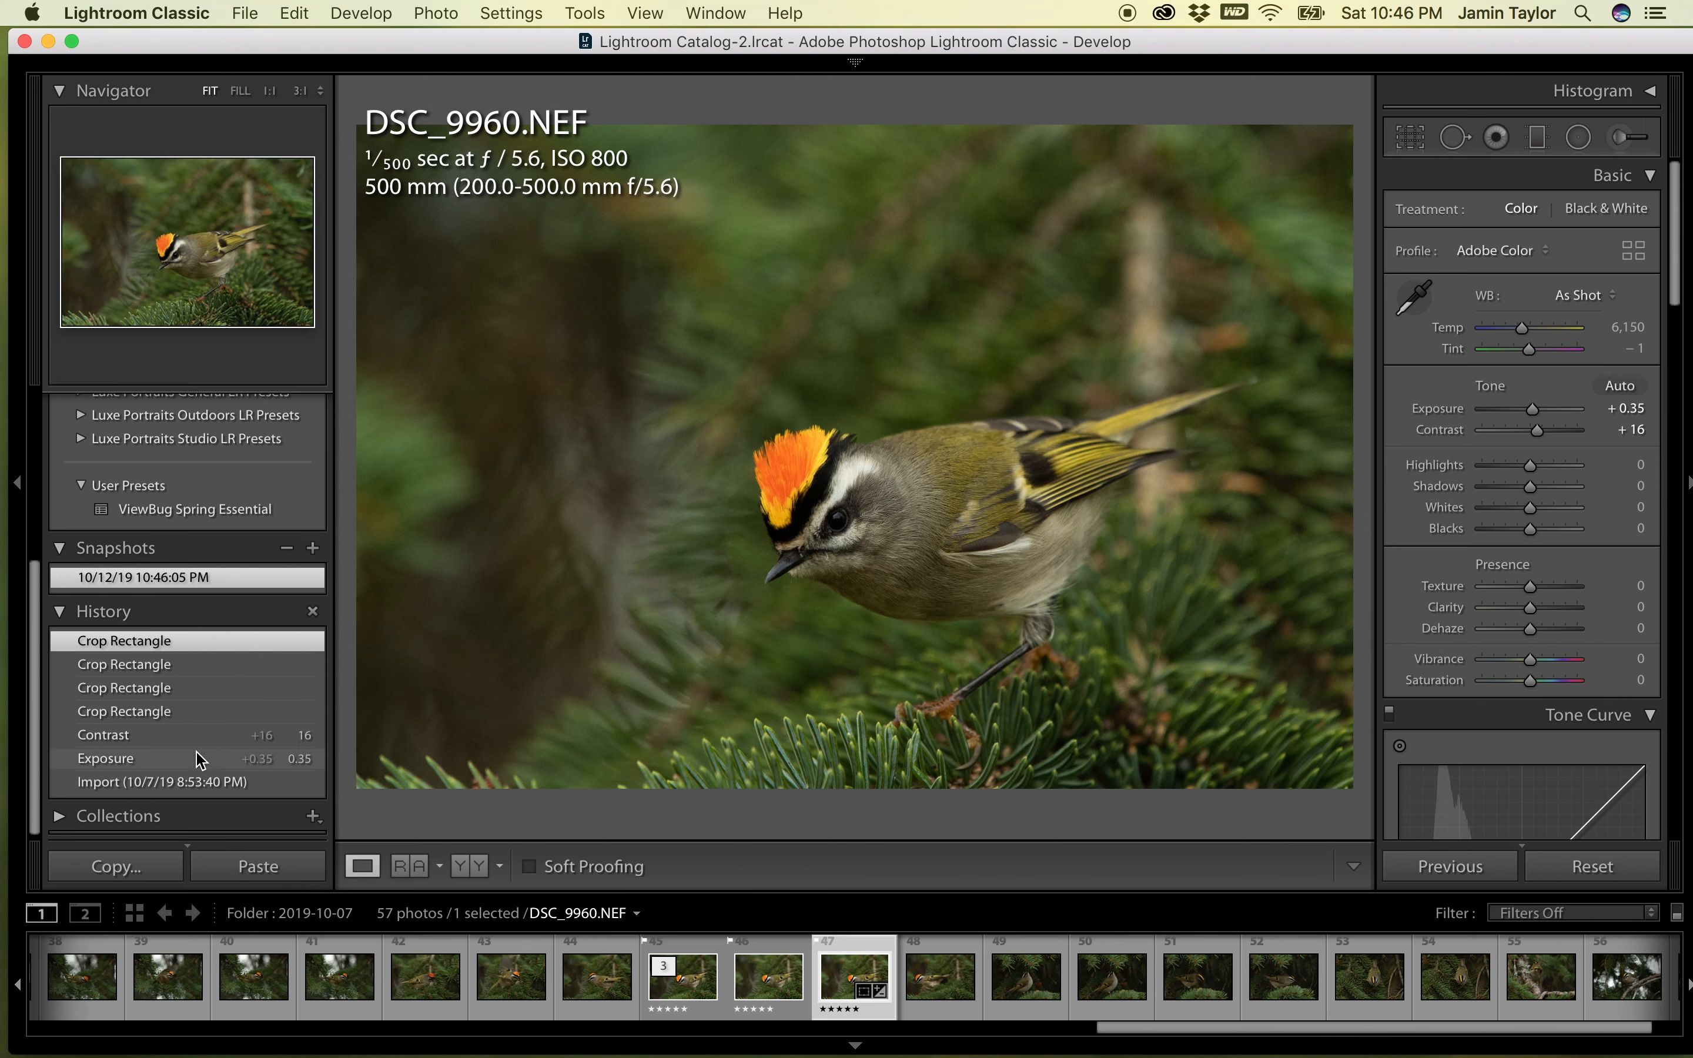
{"action": "left_click", "coordinate": [156, 783]}
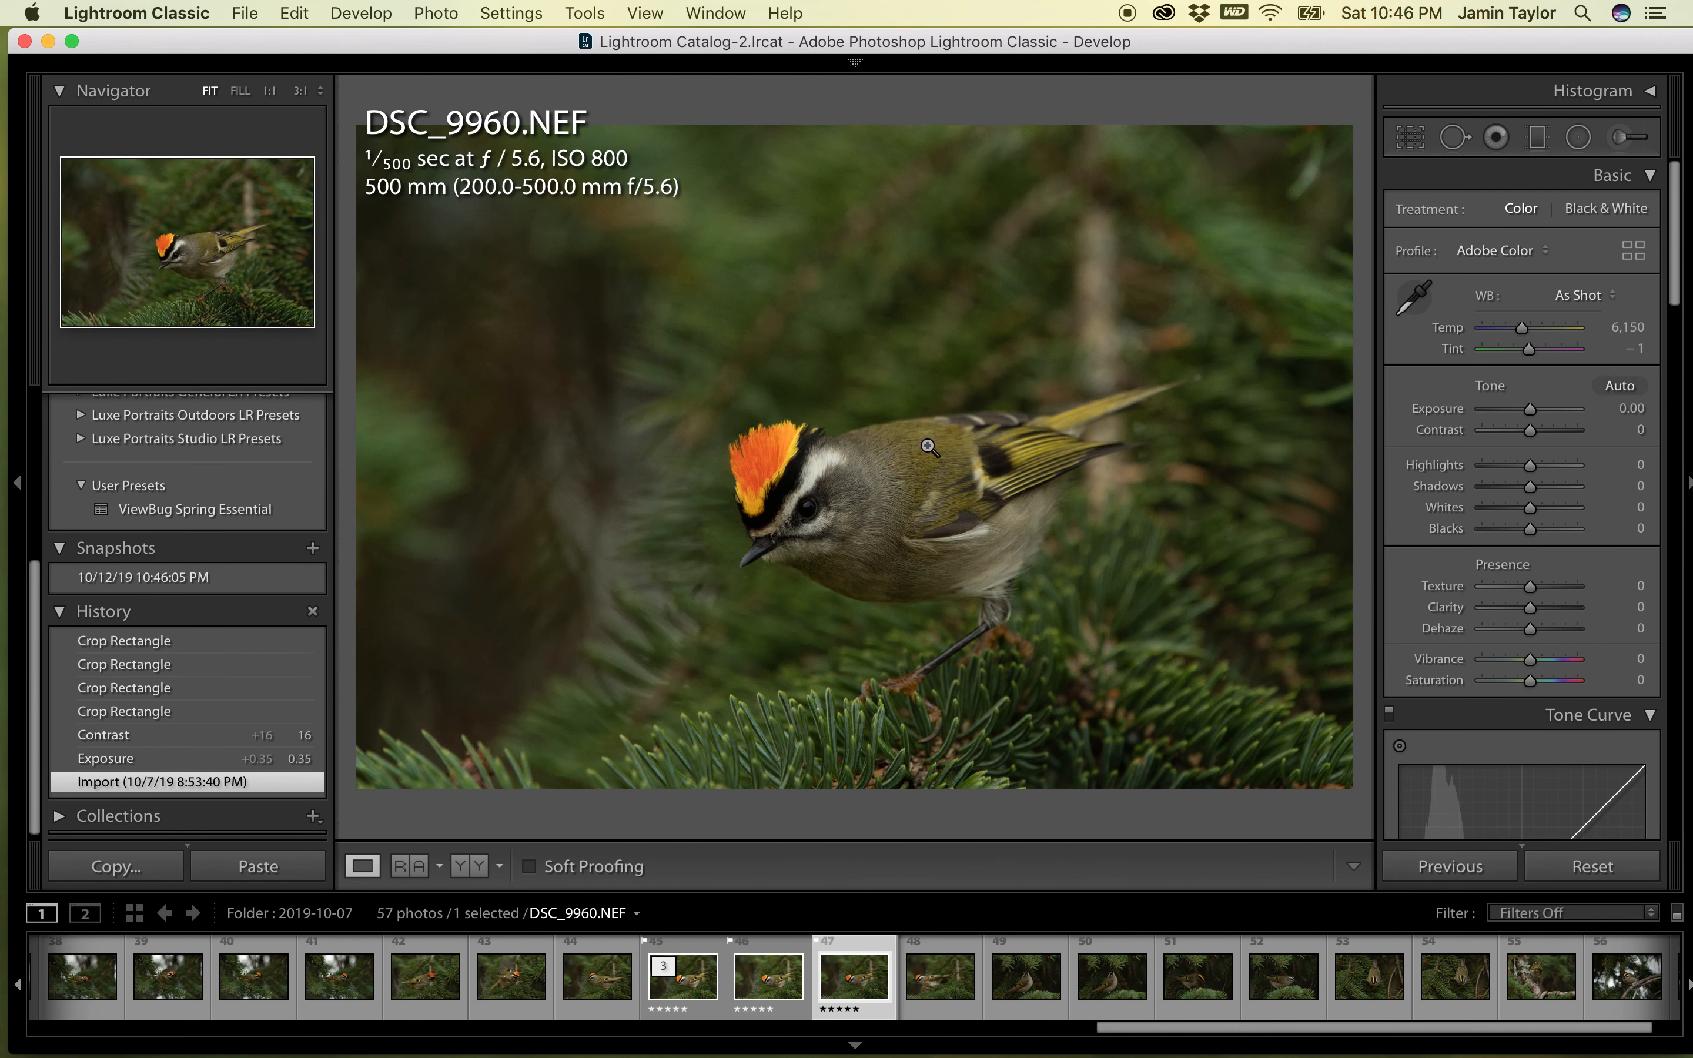
{"action": "mouse_move", "coordinate": [993, 52]}
{"action": "left_click", "coordinate": [1012, 105]}
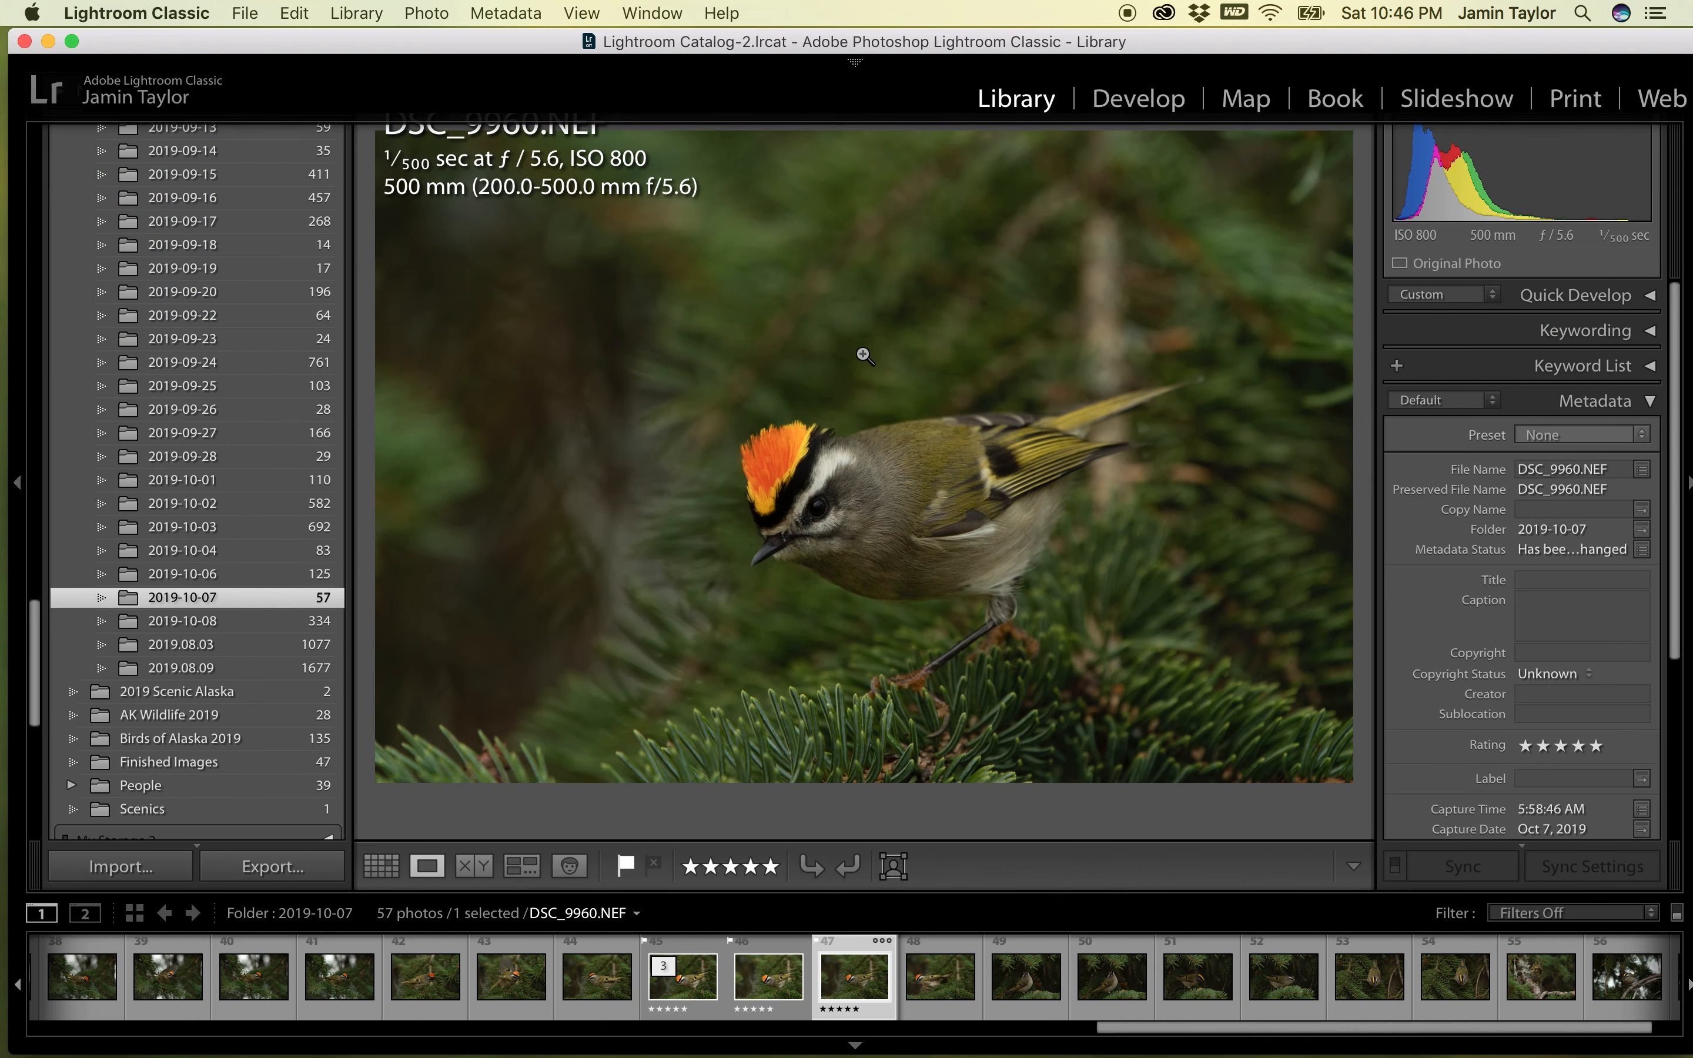
{"action": "left_click", "coordinate": [381, 866]}
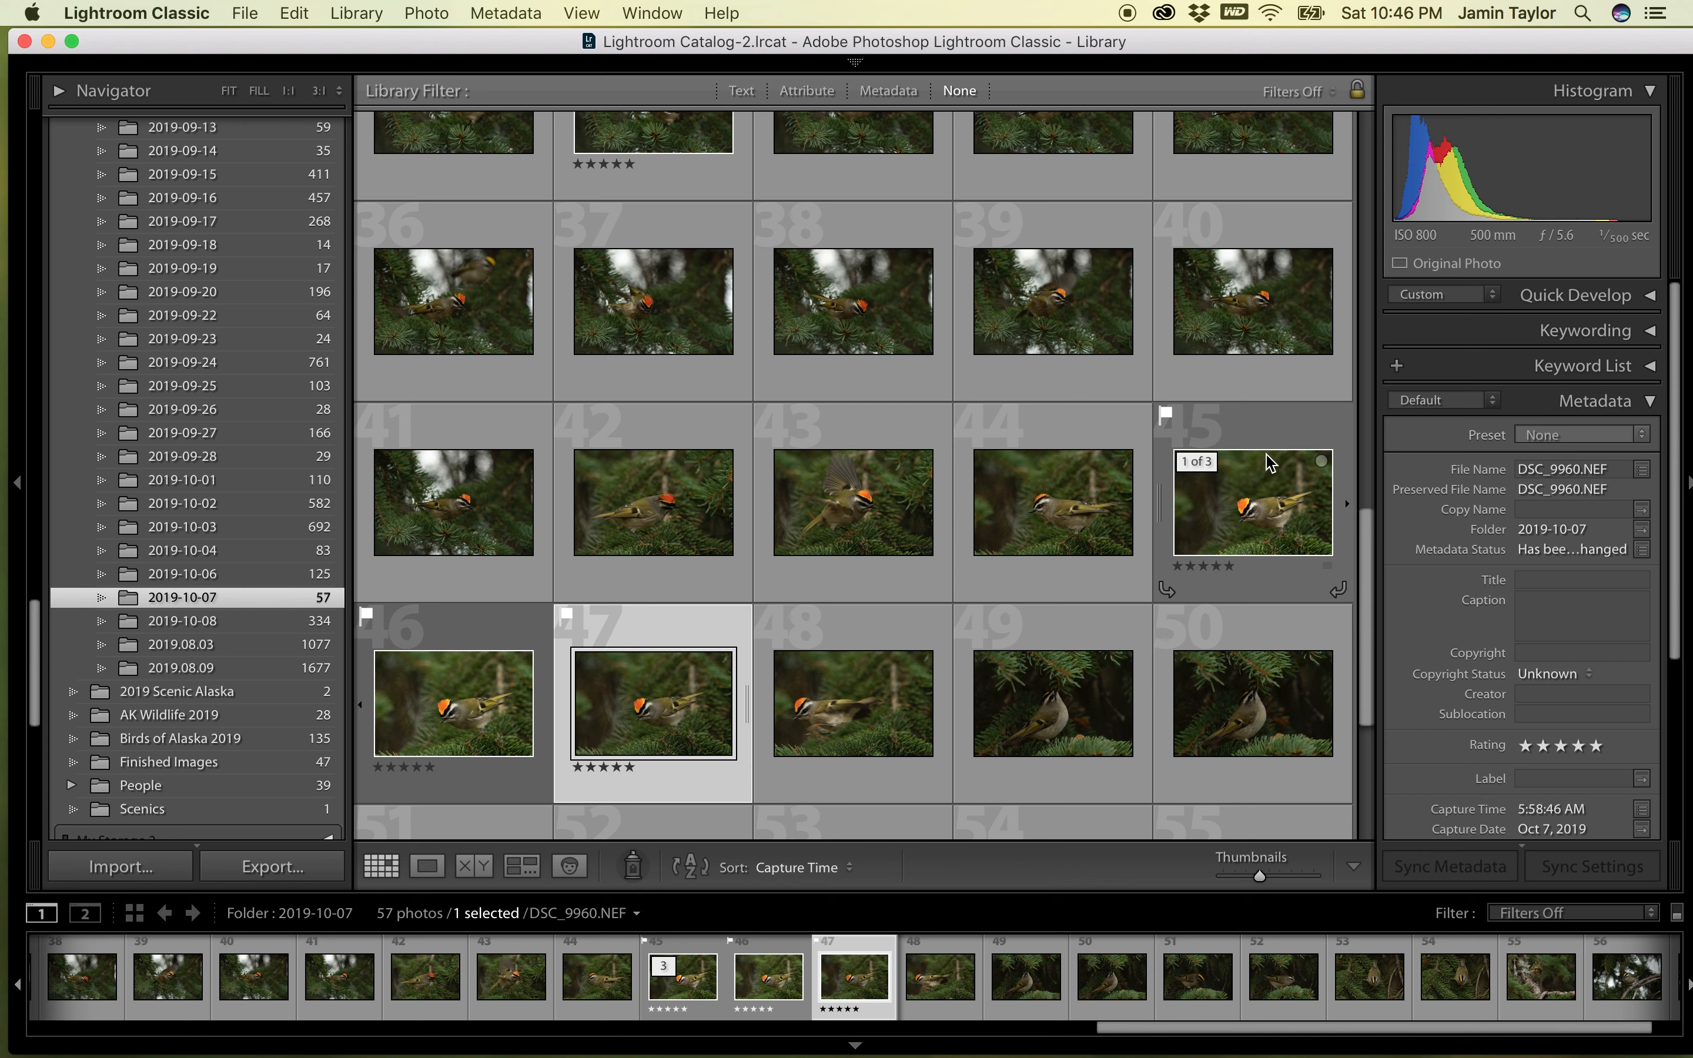
- Open DSC_9960-Edit-Edit.psd in a large single-photo view and compare it with the unedited DSC_9960.NEF
{"action": "left_click", "coordinate": [1244, 448]}
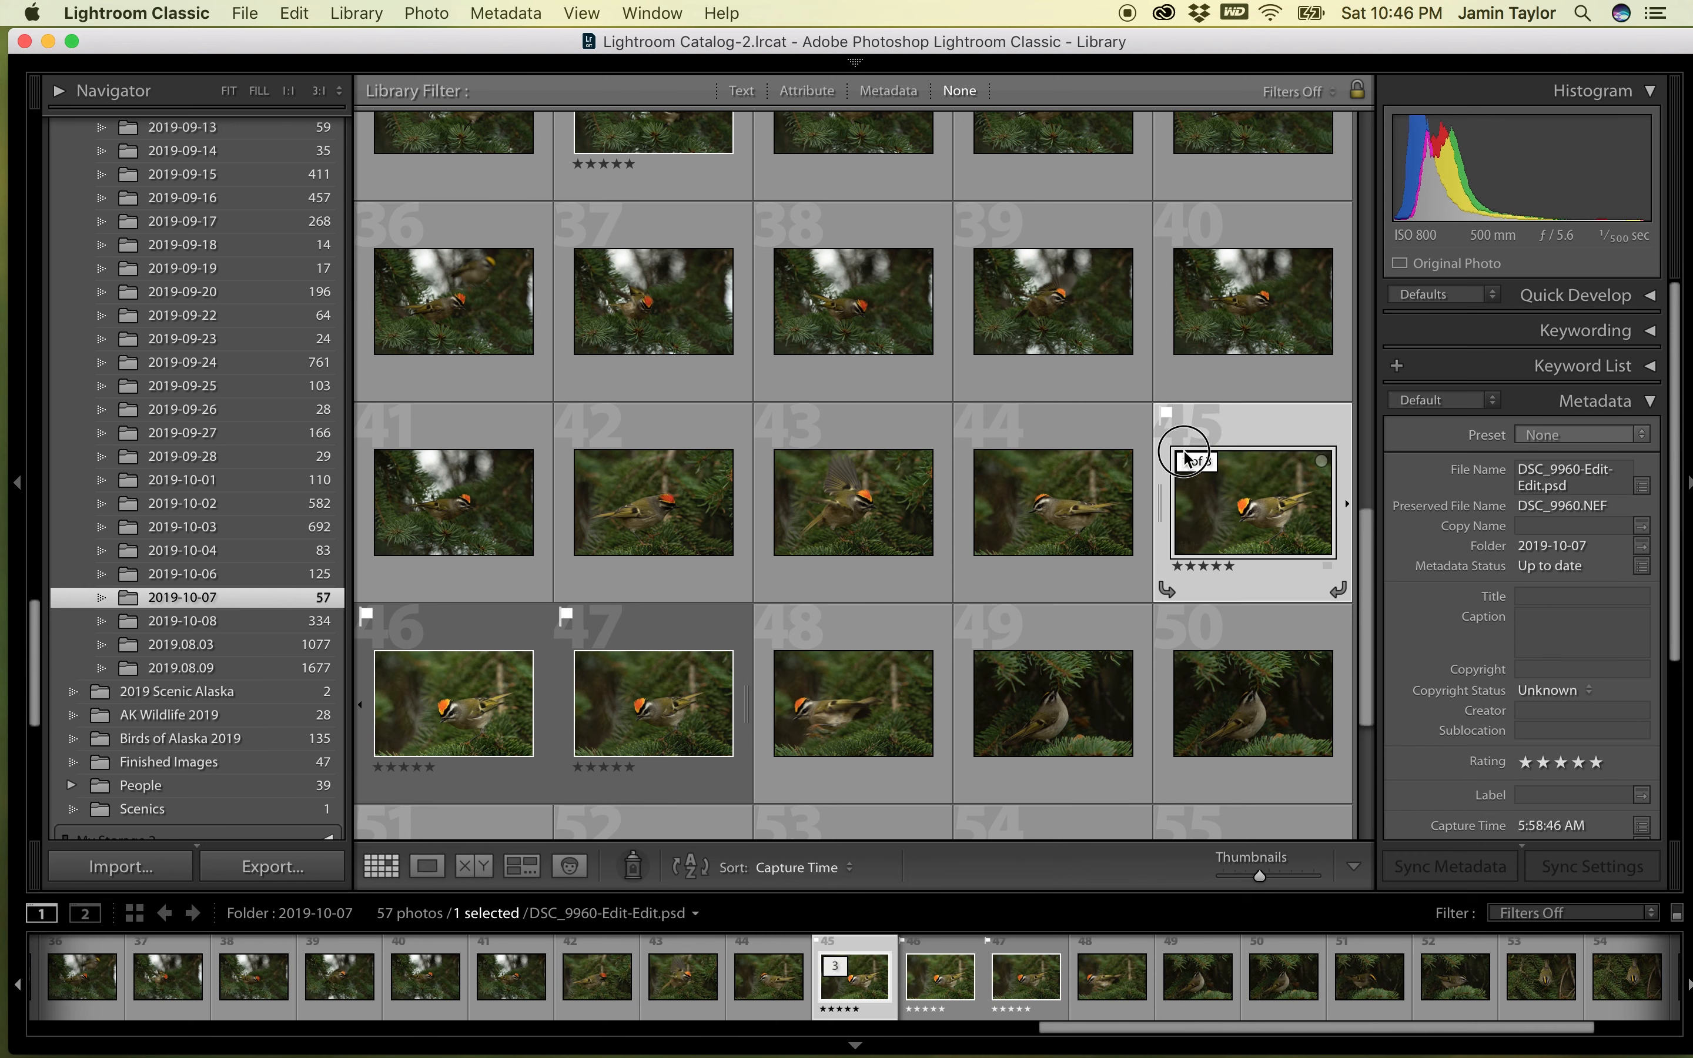
{"action": "double_click", "coordinate": [1221, 430]}
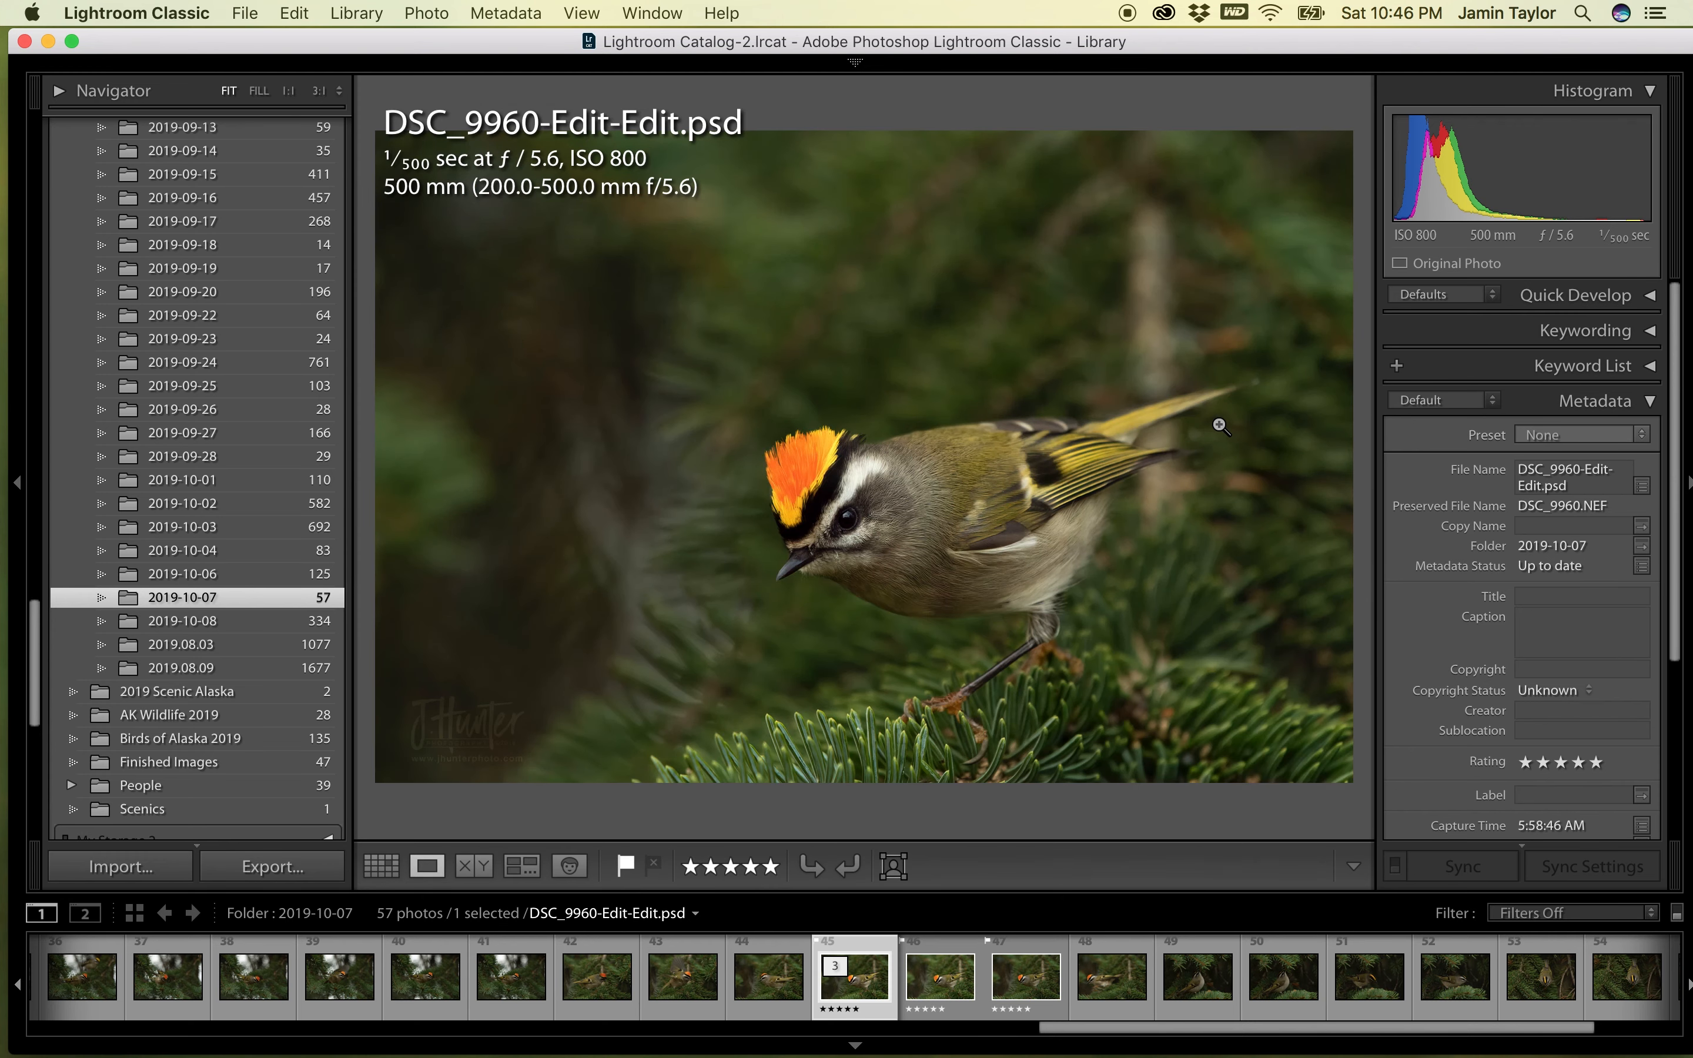
{"action": "key", "text": "Right"}
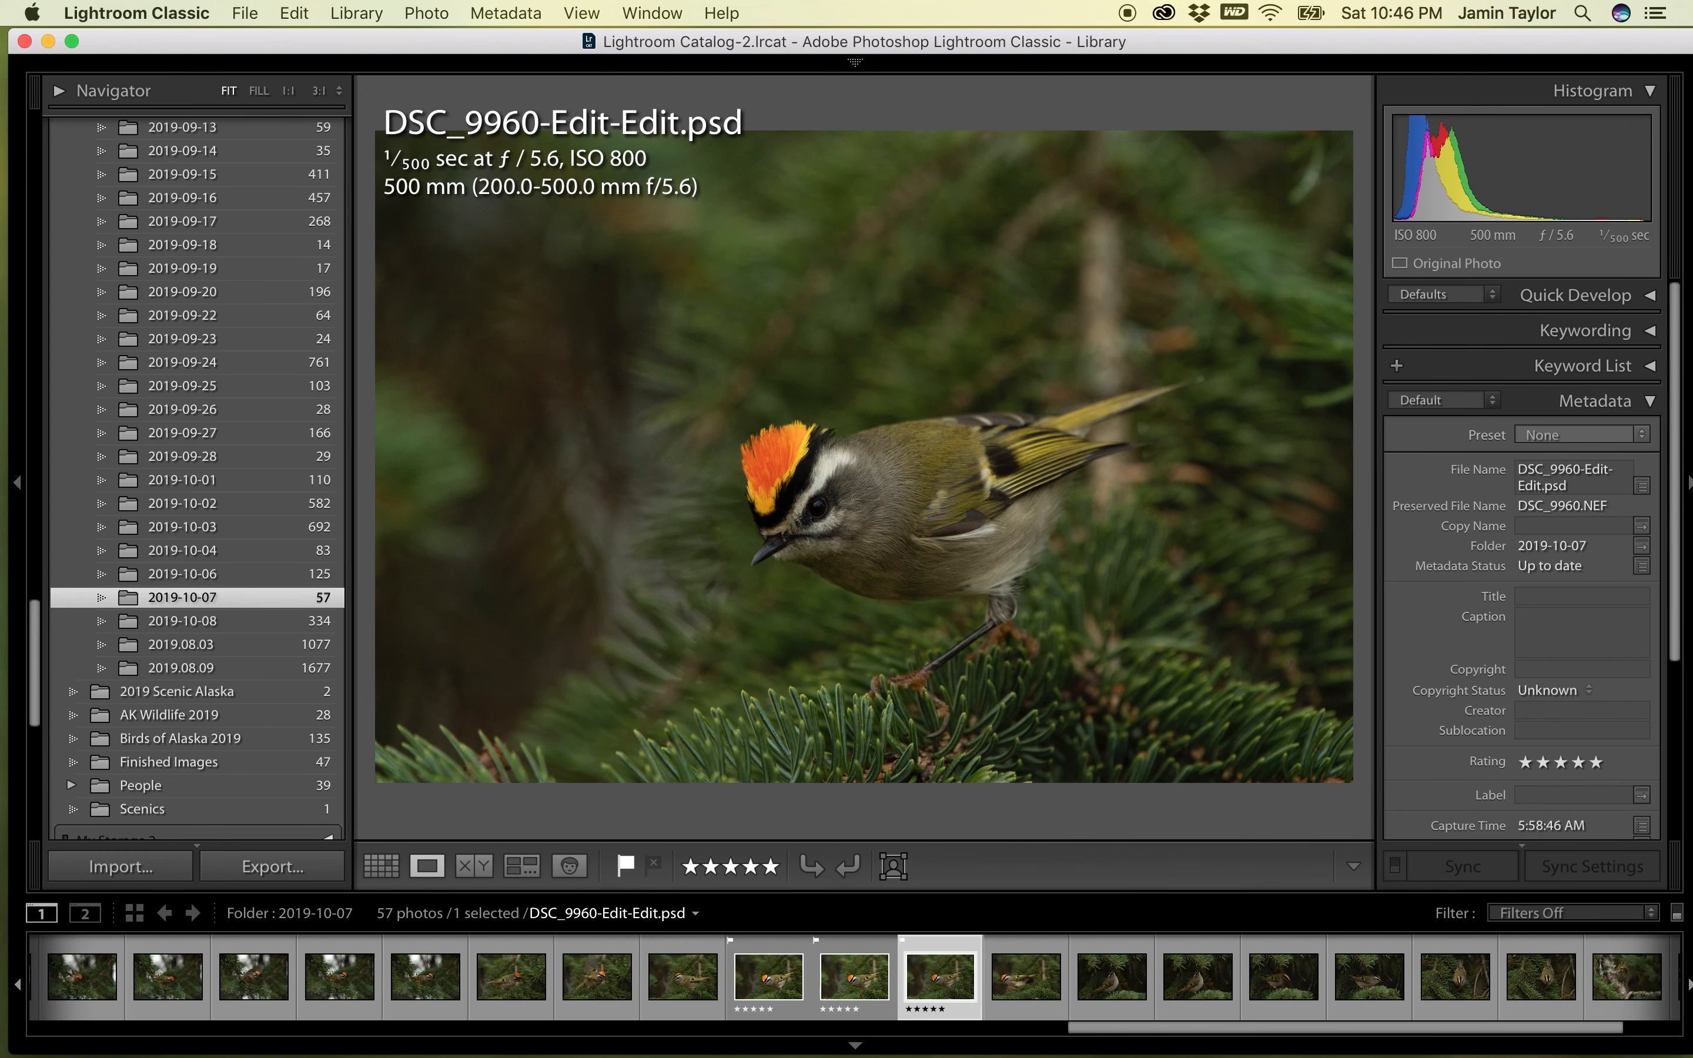
{"action": "key", "text": "Right"}
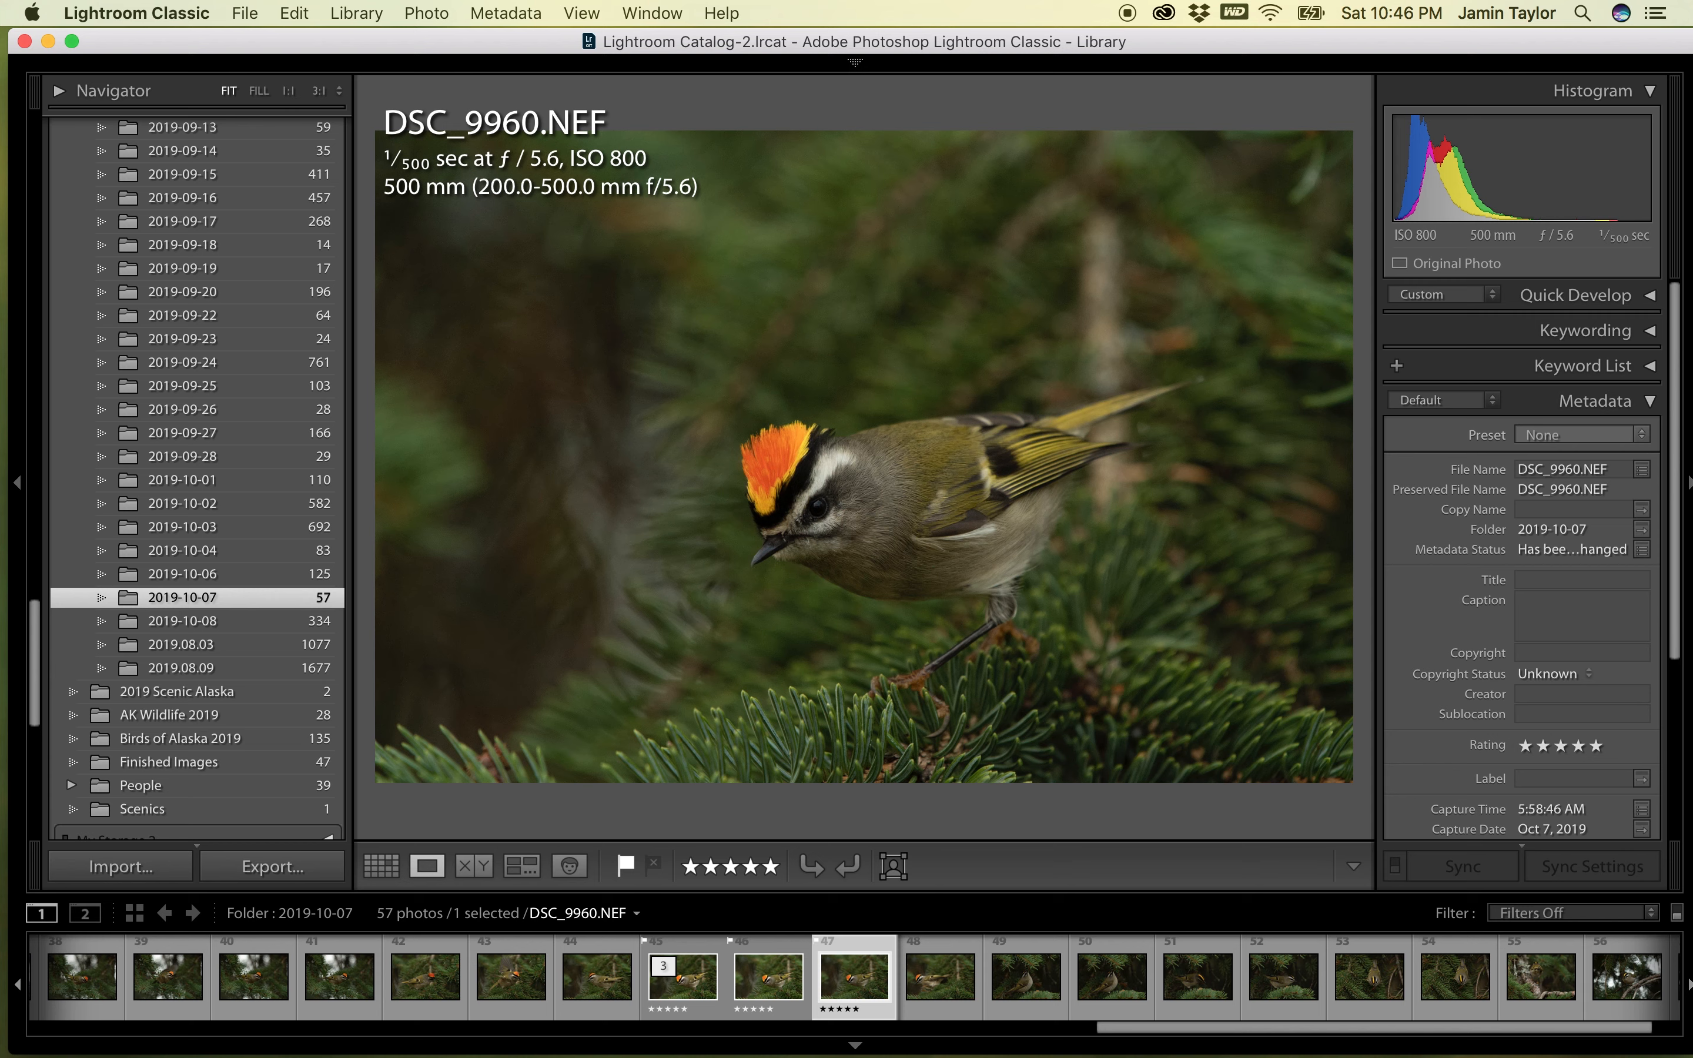
{"action": "key", "text": "Left"}
{"action": "key", "text": "Left"}
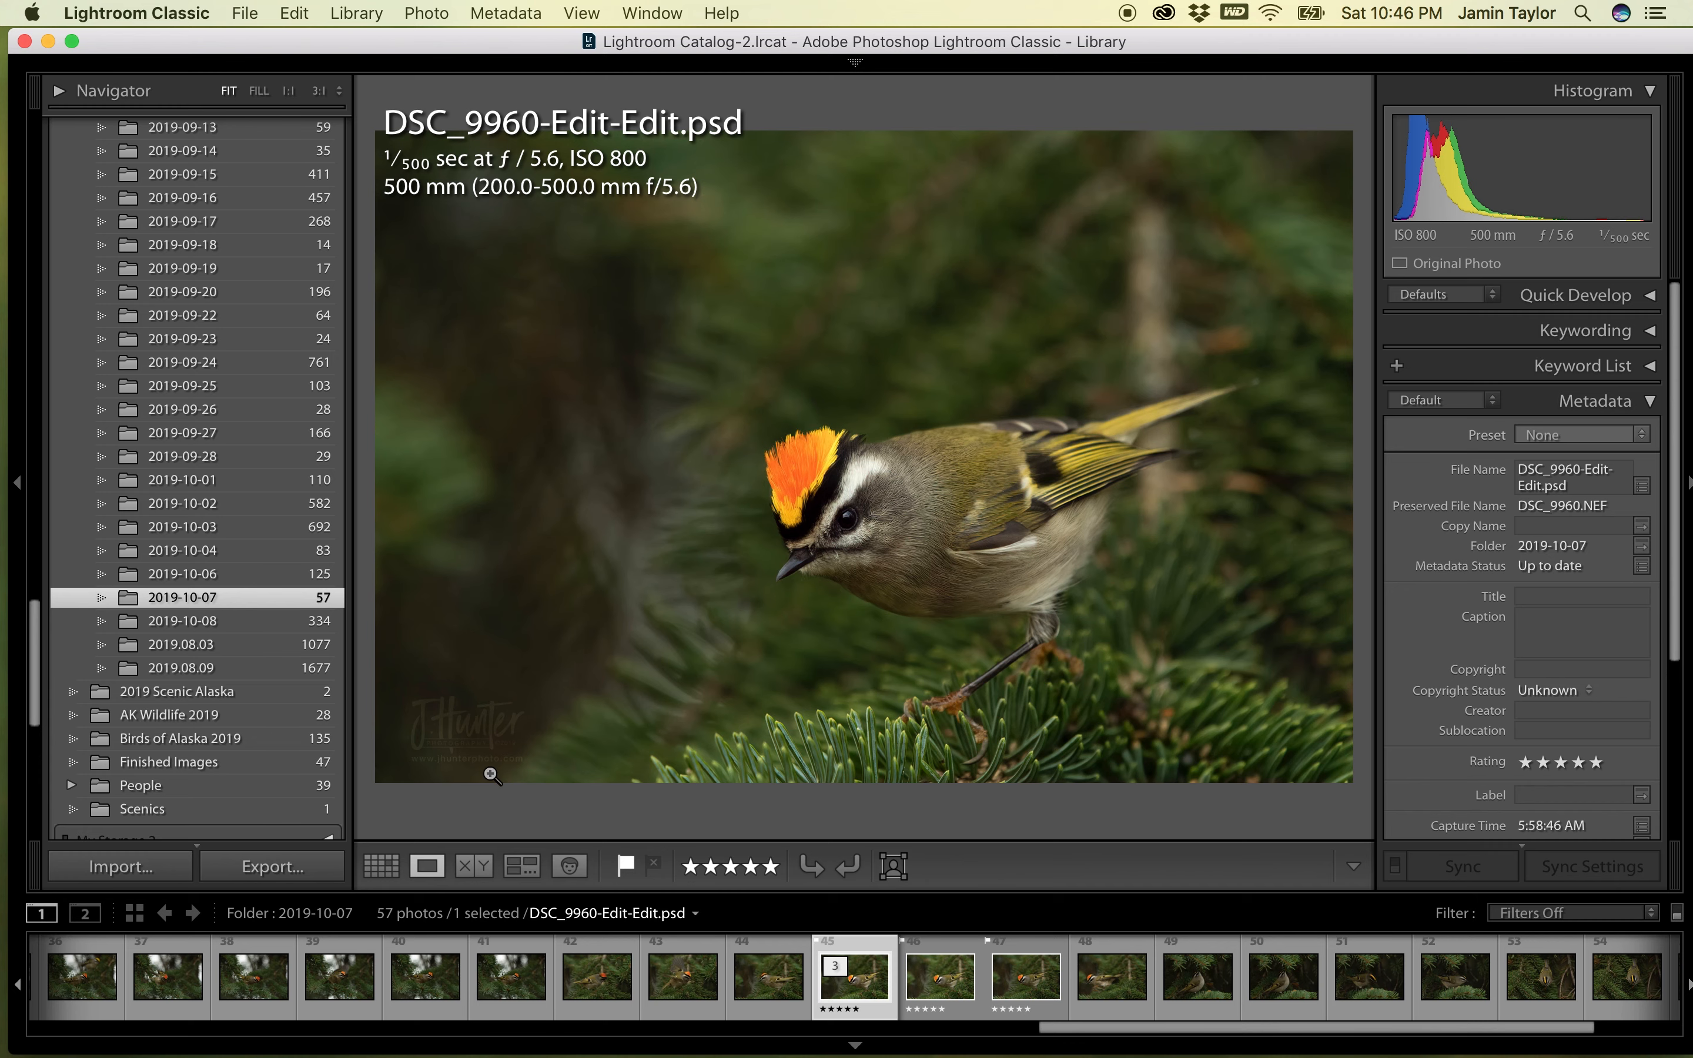
- Select DSC_9960-Edit-Edit.psd and DSC_9960.NEF together in the thumbnail grid and show the selection in single-photo view
{"action": "left_click", "coordinate": [382, 866]}
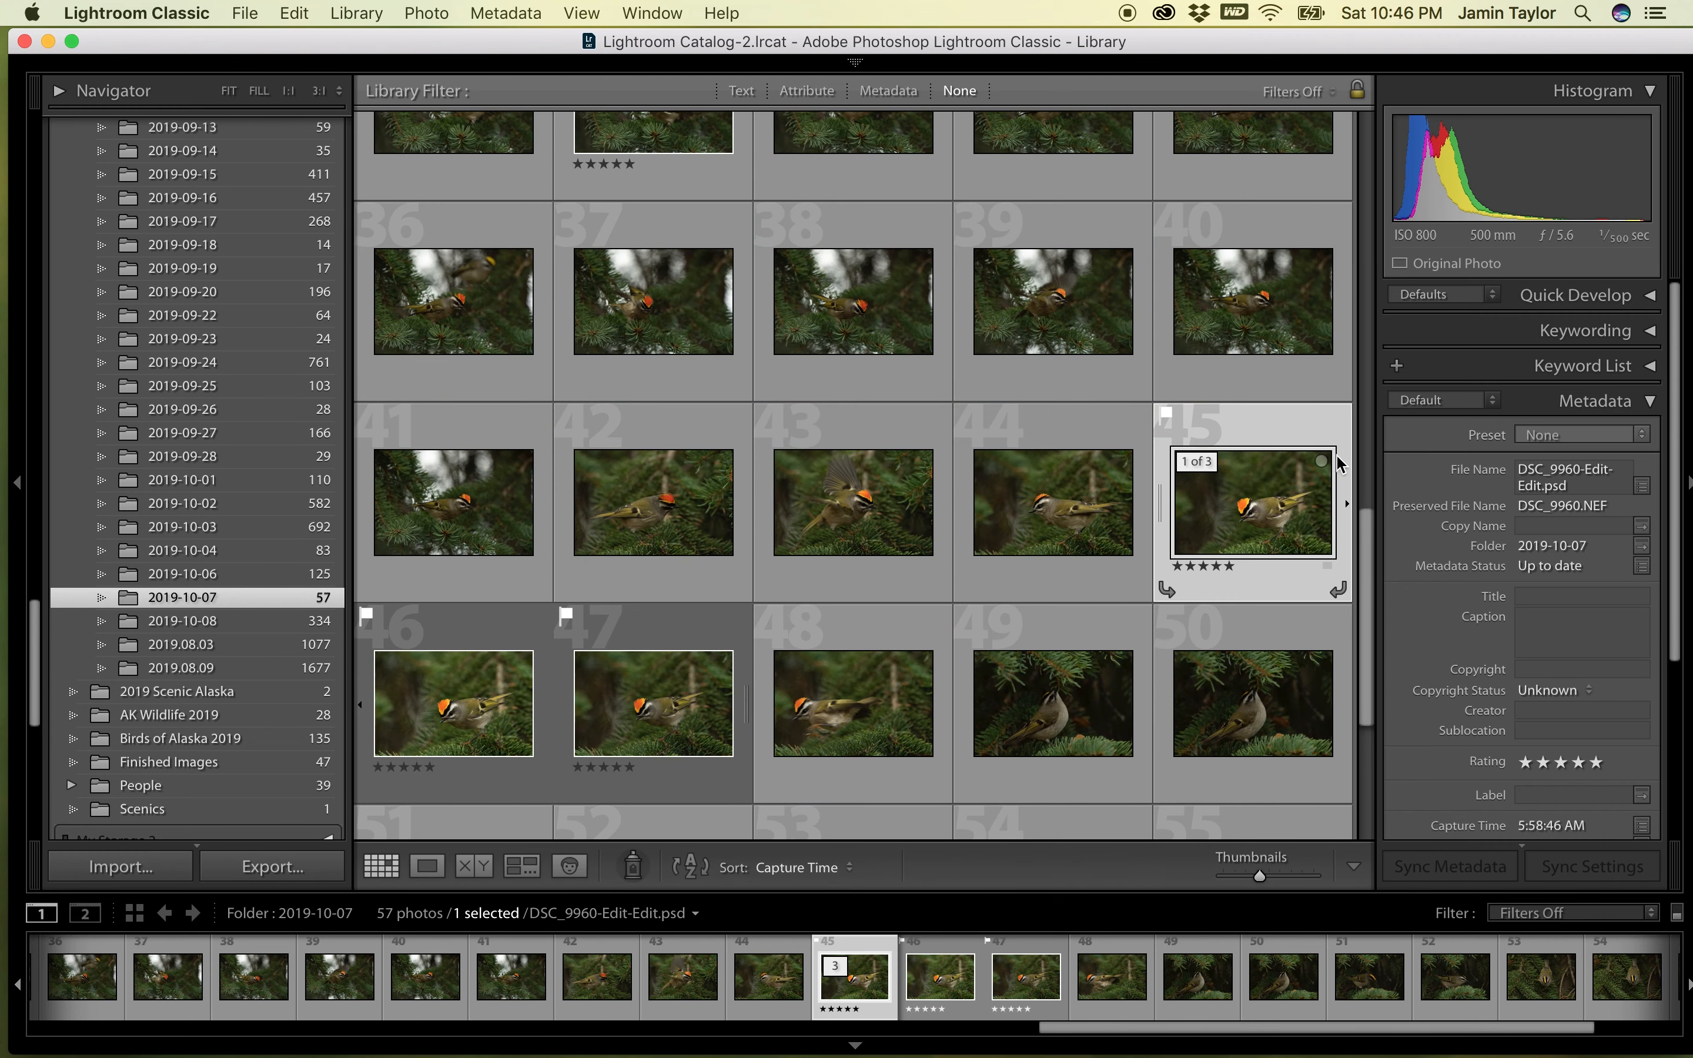
{"action": "left_click", "coordinate": [699, 644], "text": "super"}
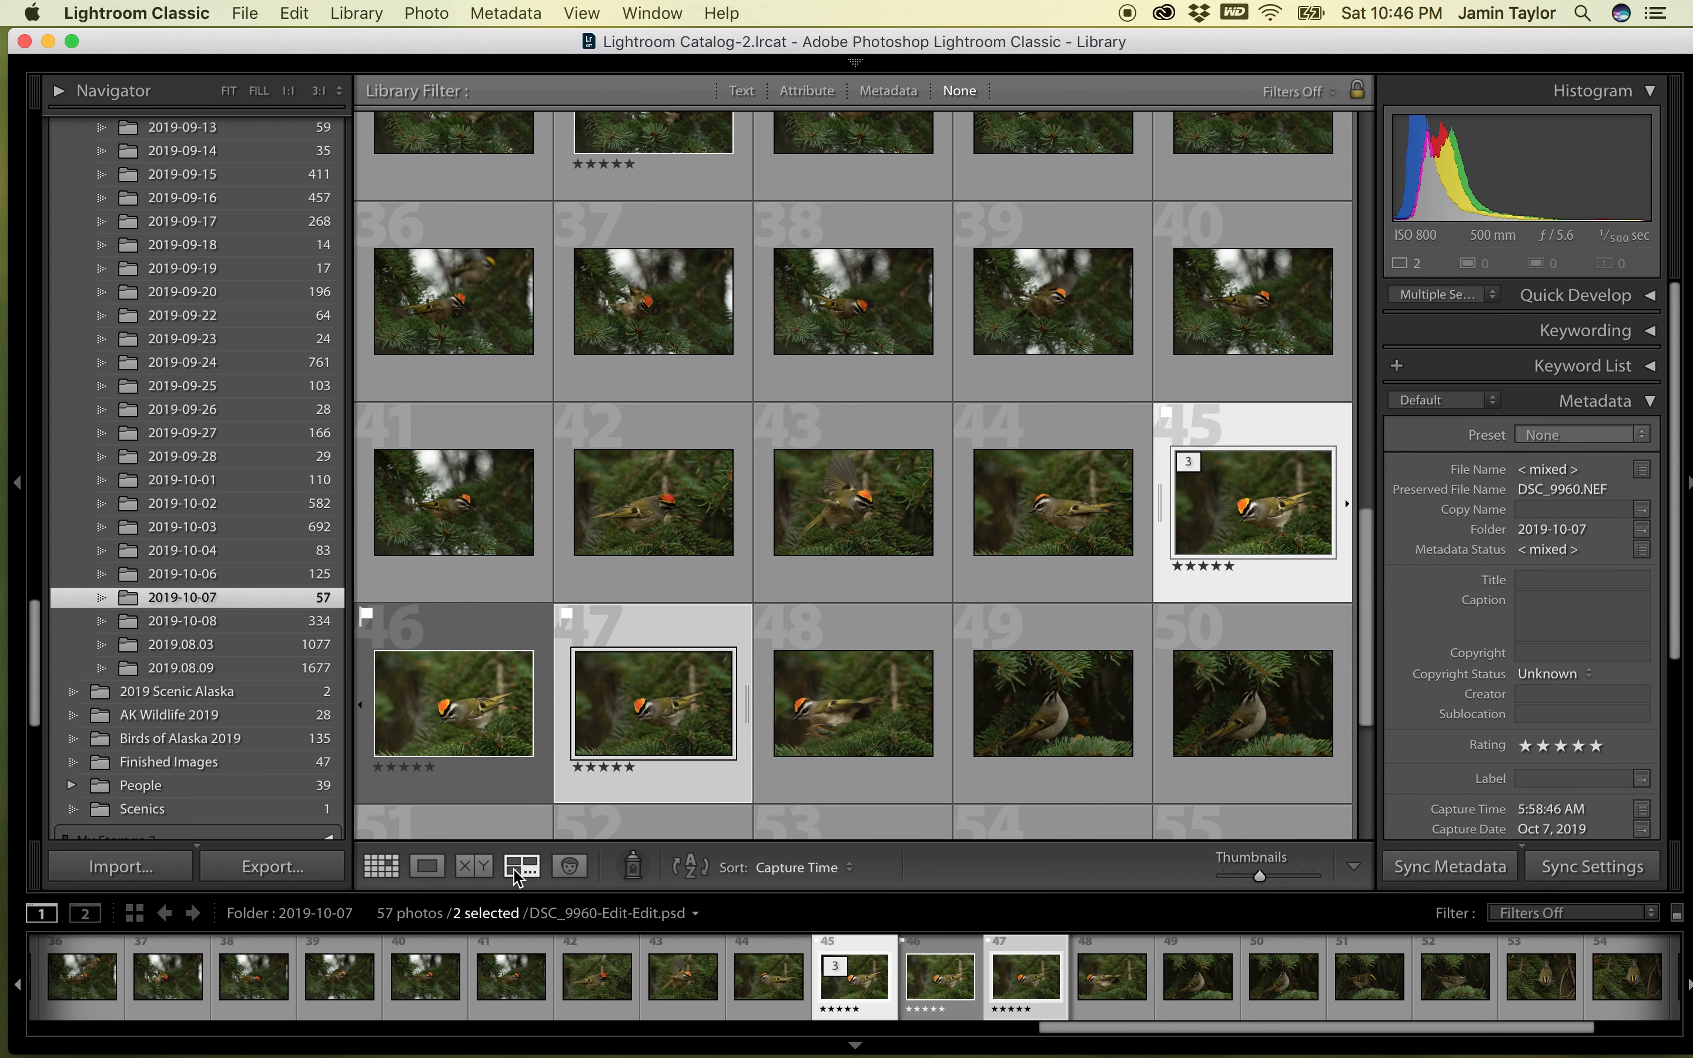
{"action": "left_click", "coordinate": [434, 870]}
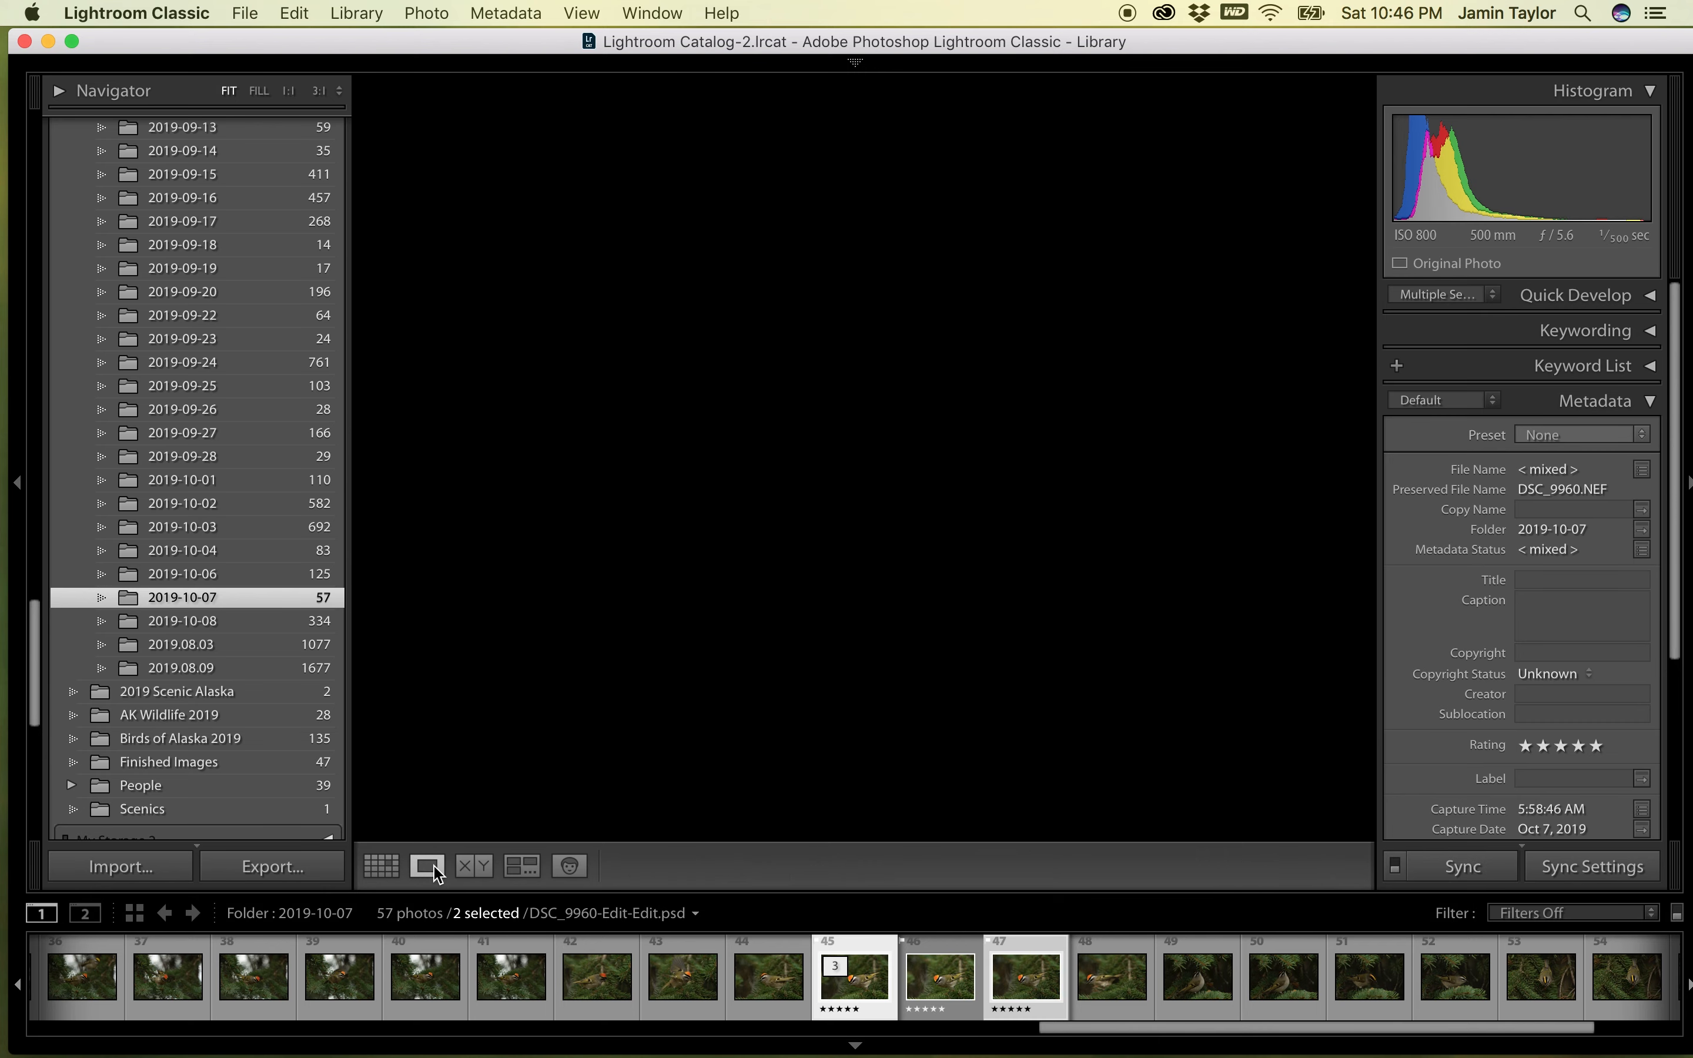
- Alternate repeatedly between the two selected photos to compare the edited PSD with the original NEF before and after editing
{"action": "key", "text": "Right"}
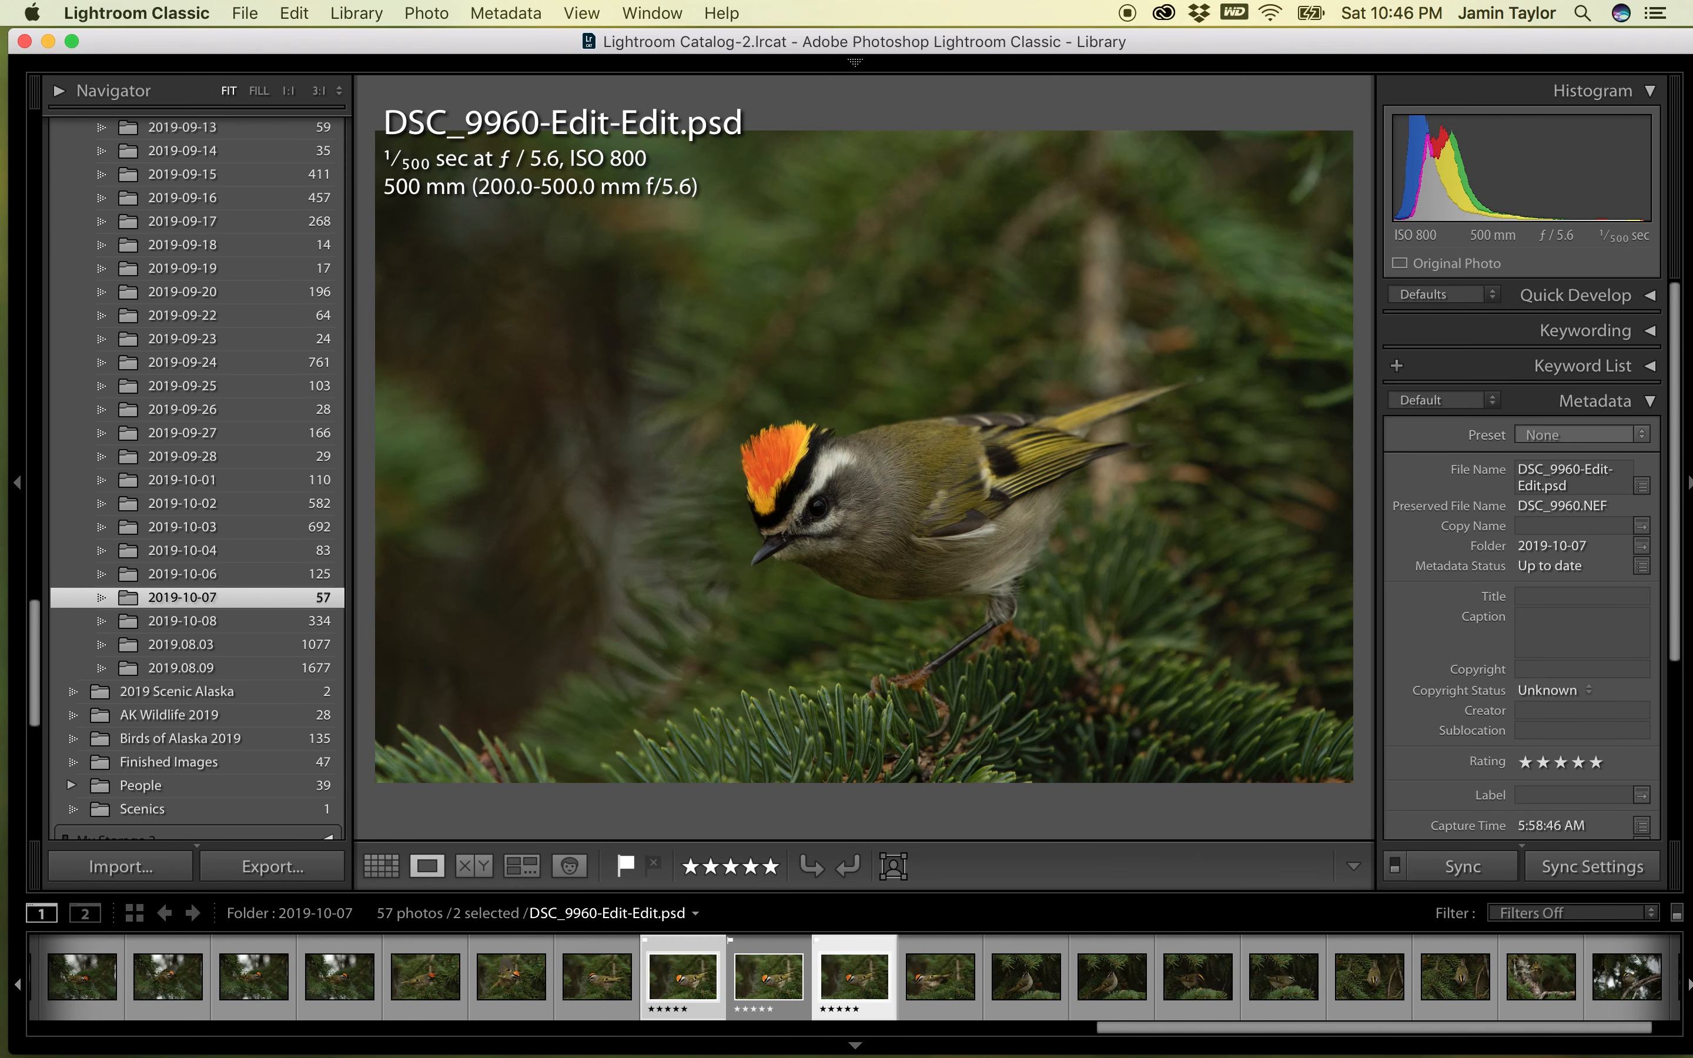
{"action": "key", "text": "Left"}
{"action": "key", "text": "Right"}
{"action": "key", "text": "Left"}
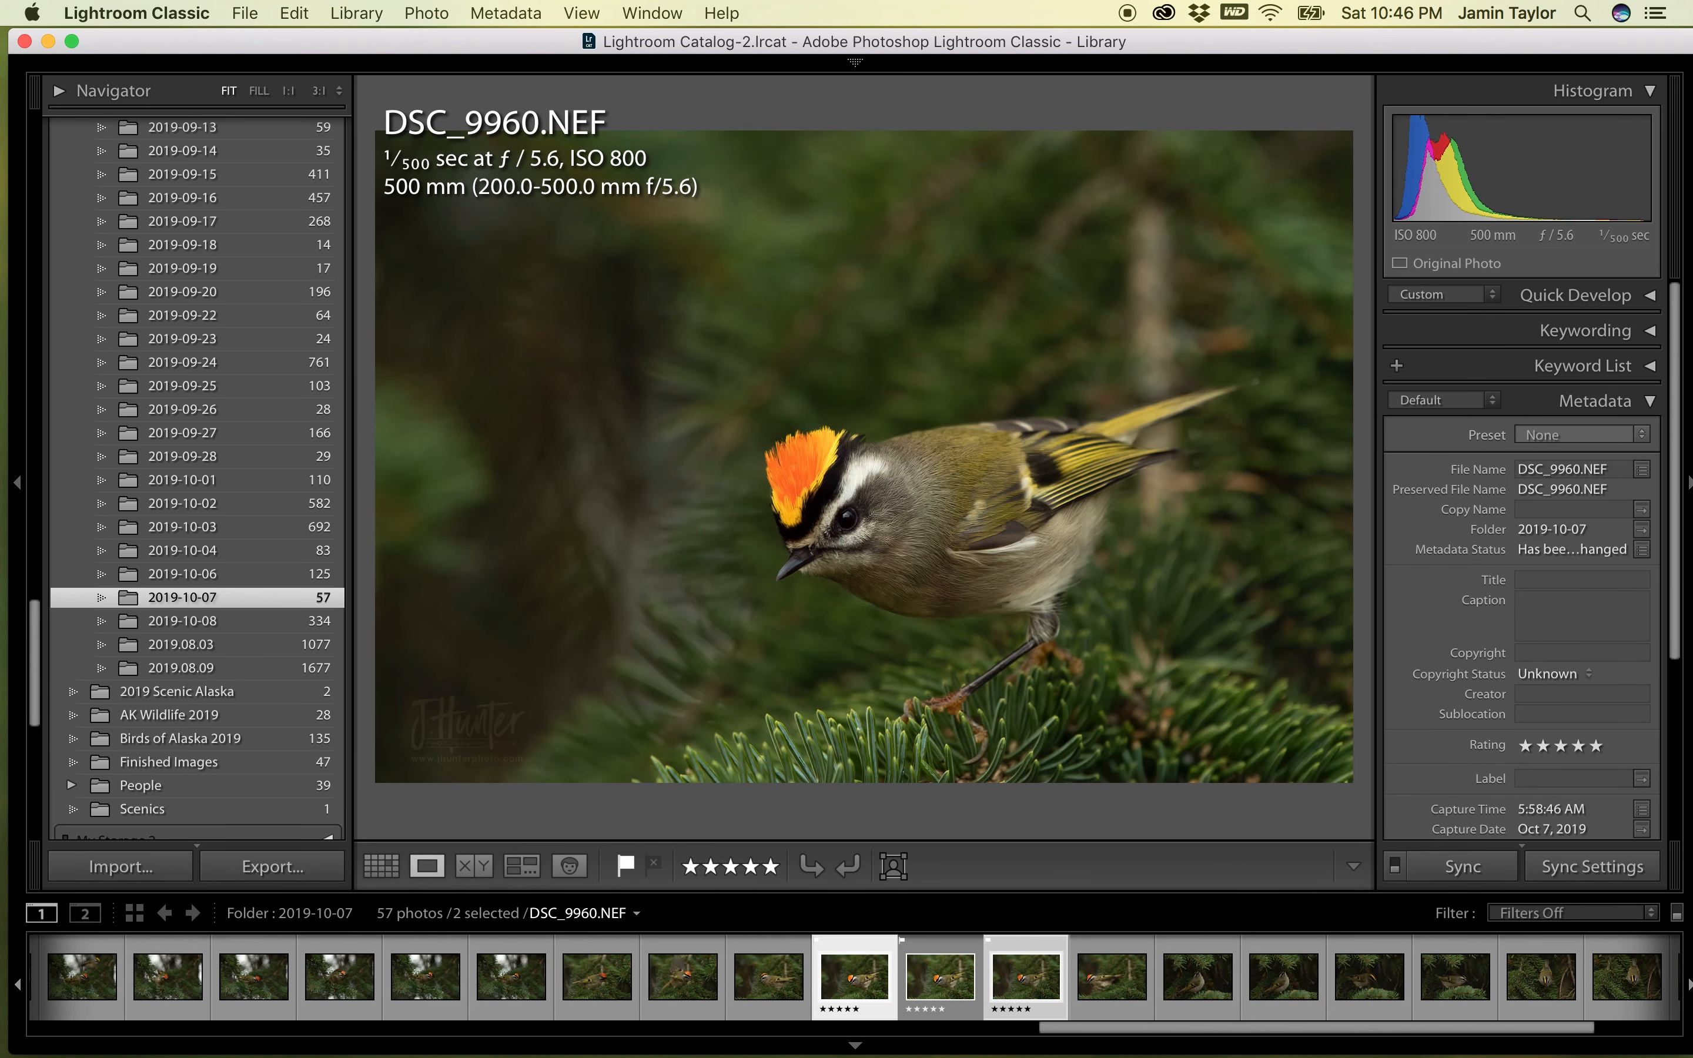
{"action": "key", "text": "Right"}
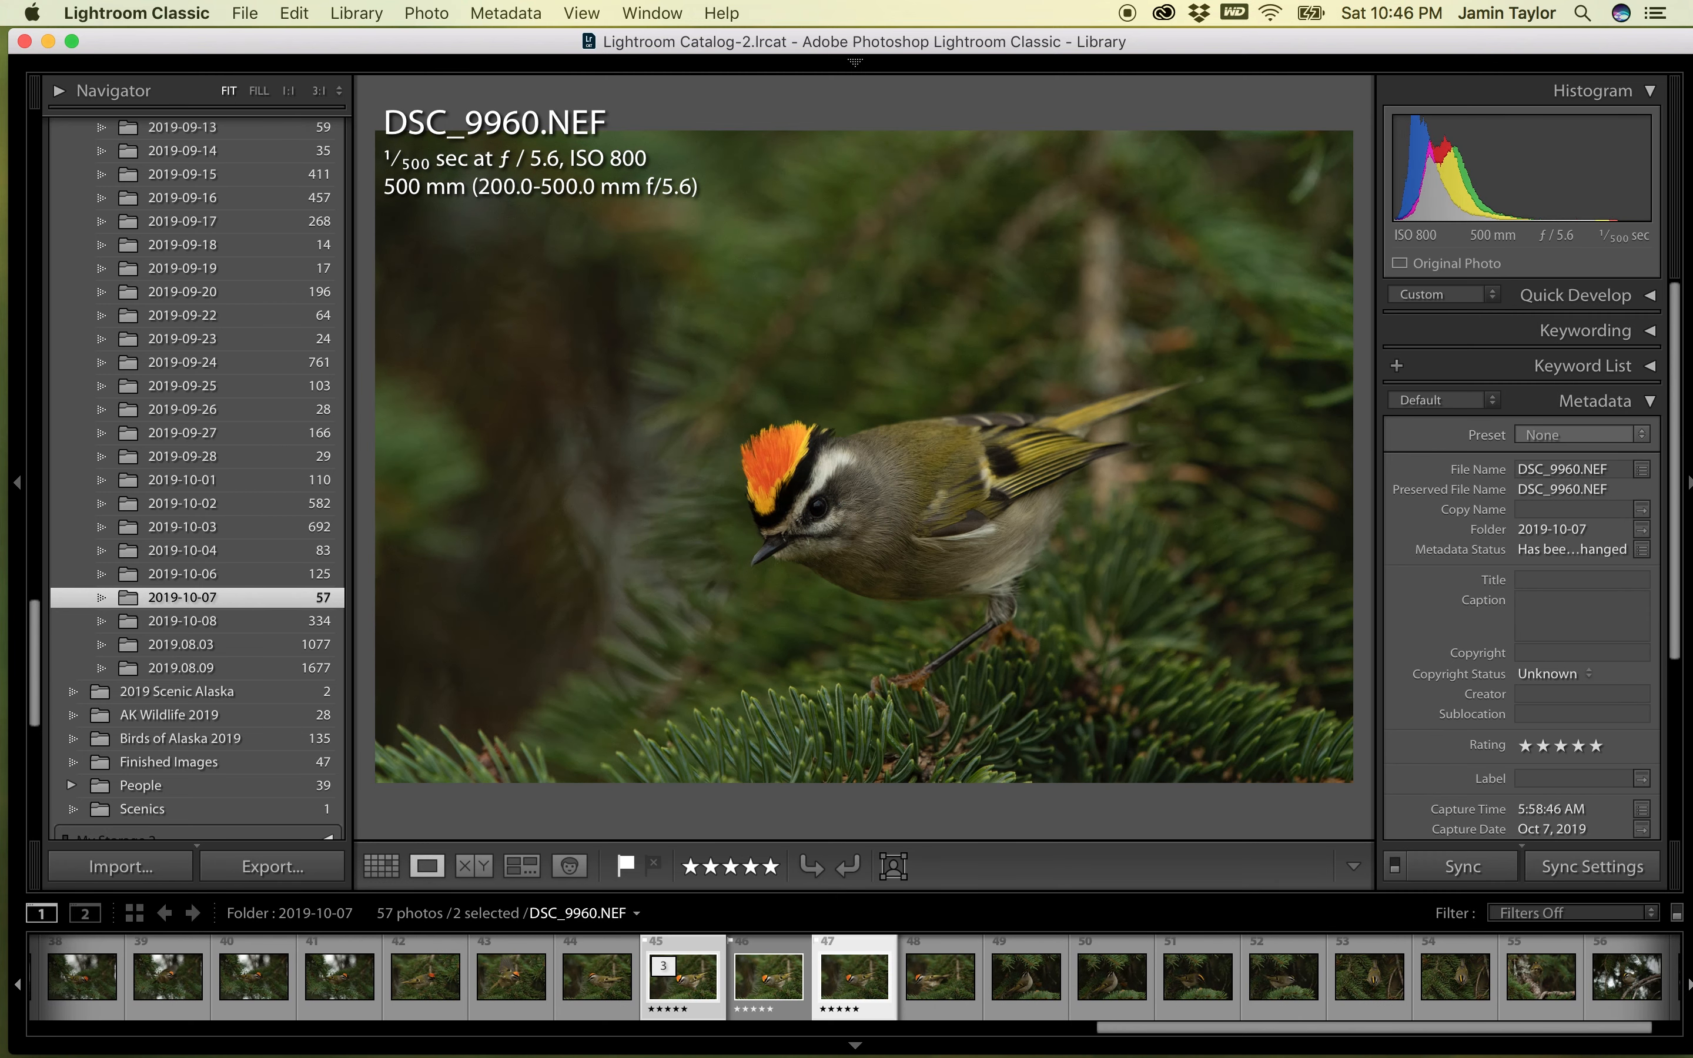
{"action": "key", "text": "Left"}
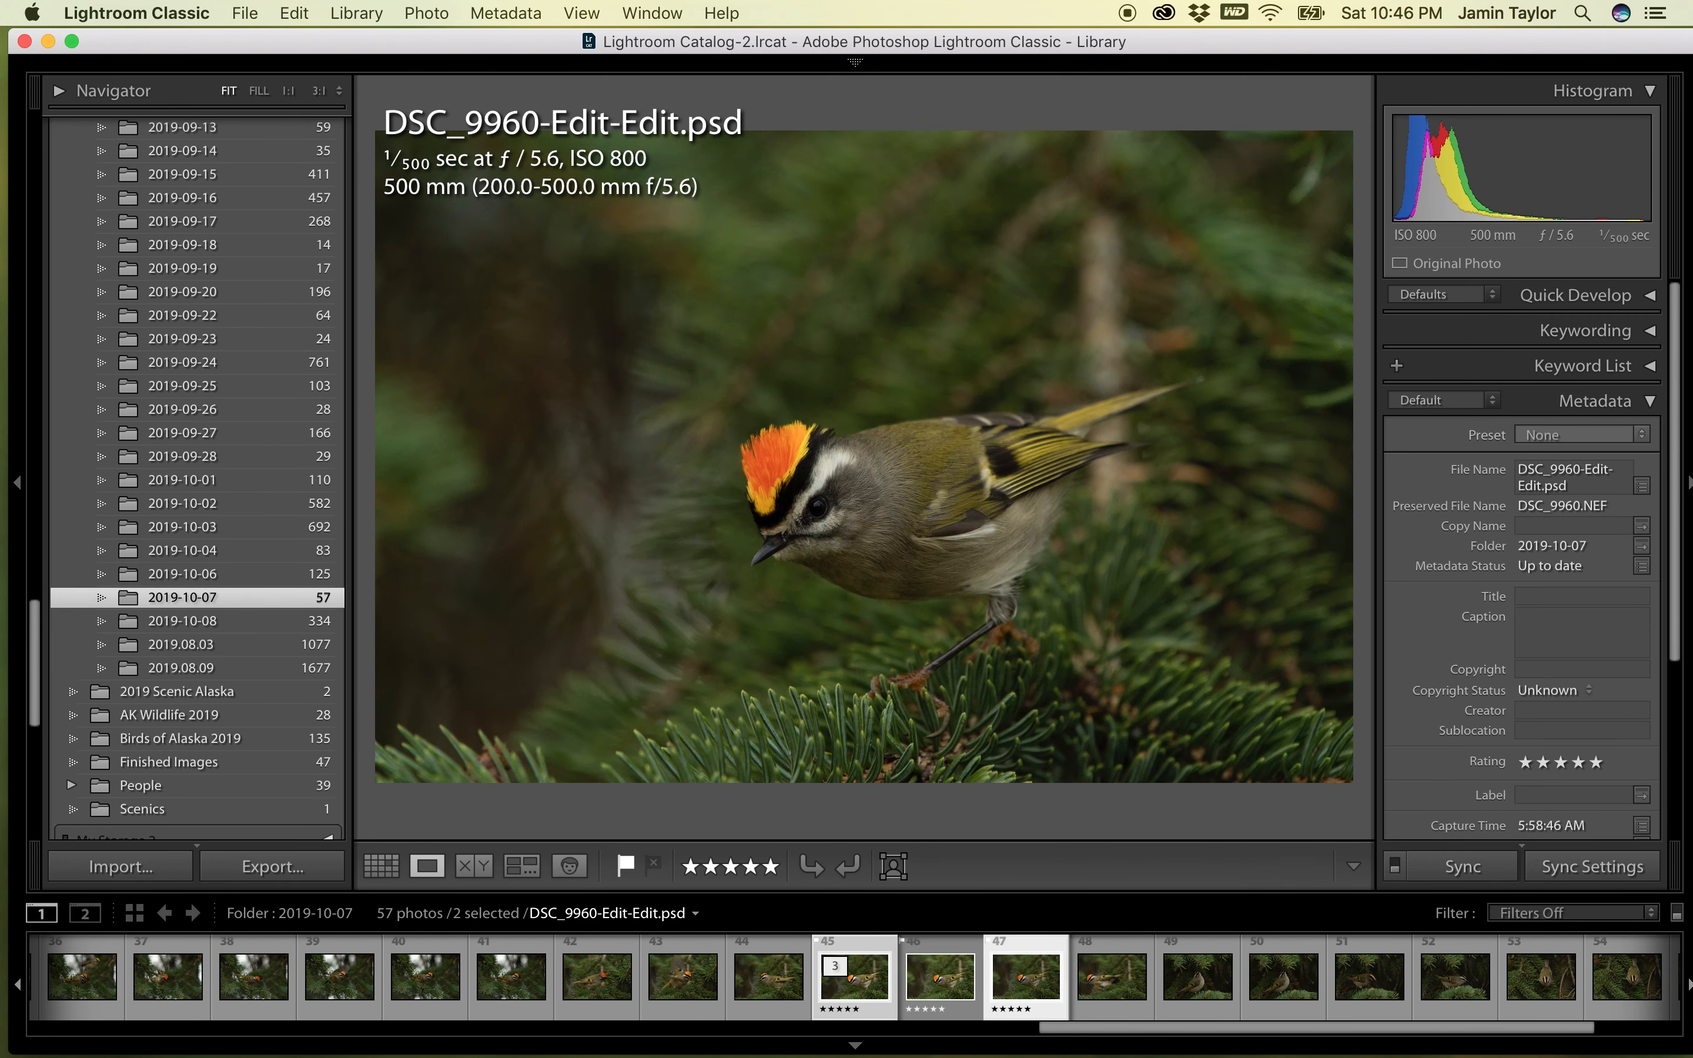
{"action": "key", "text": "Right"}
{"action": "key", "text": "Left"}
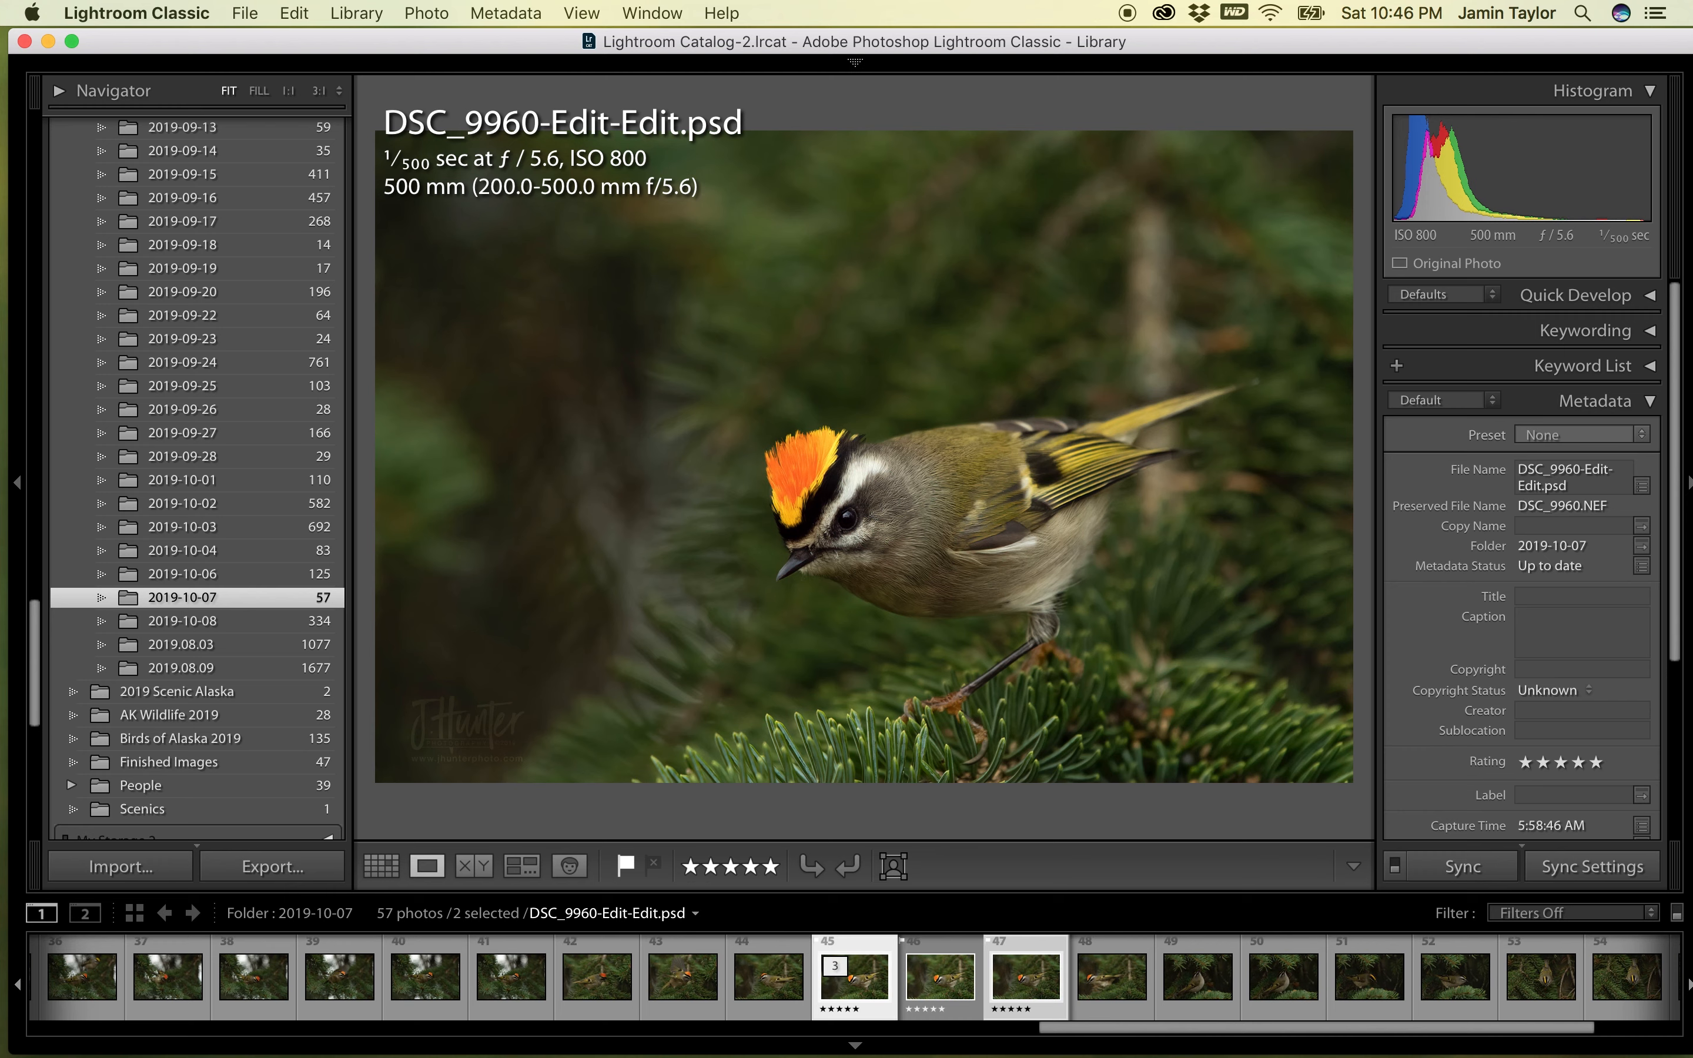
{"action": "key", "text": "Right"}
{"action": "key", "text": "Left"}
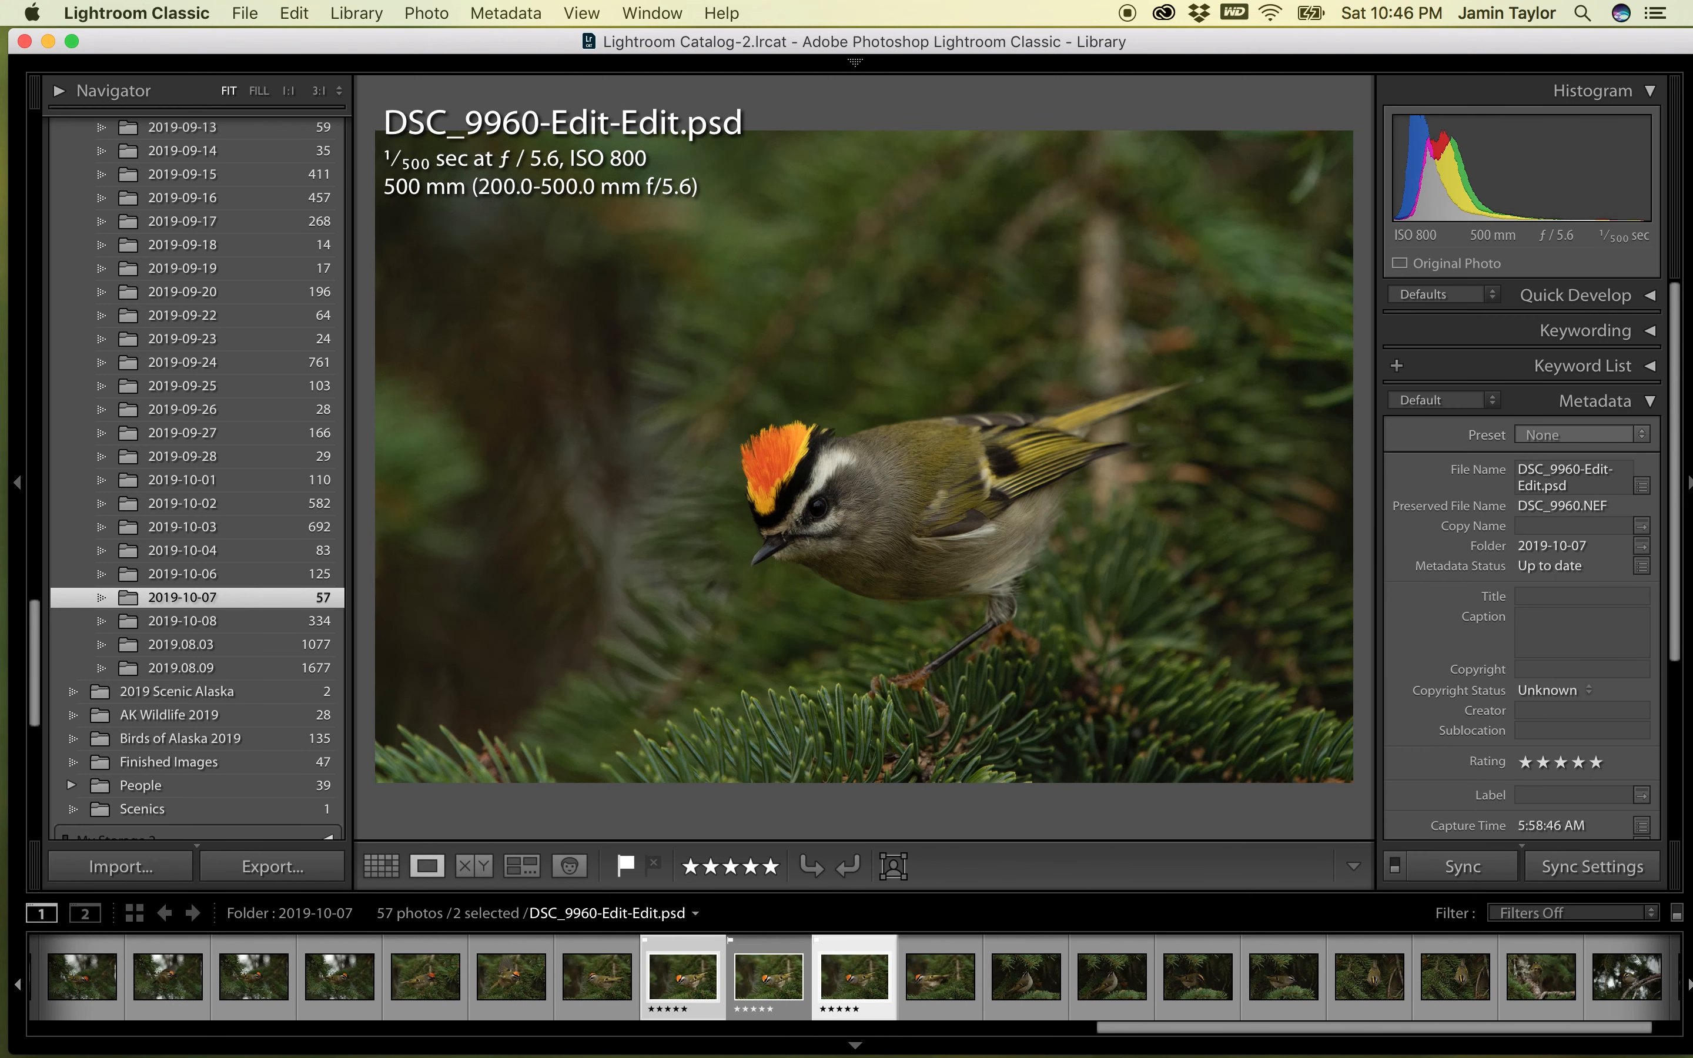
{"action": "key", "text": "Right"}
{"action": "key", "text": "Left"}
{"action": "key", "text": "Right"}
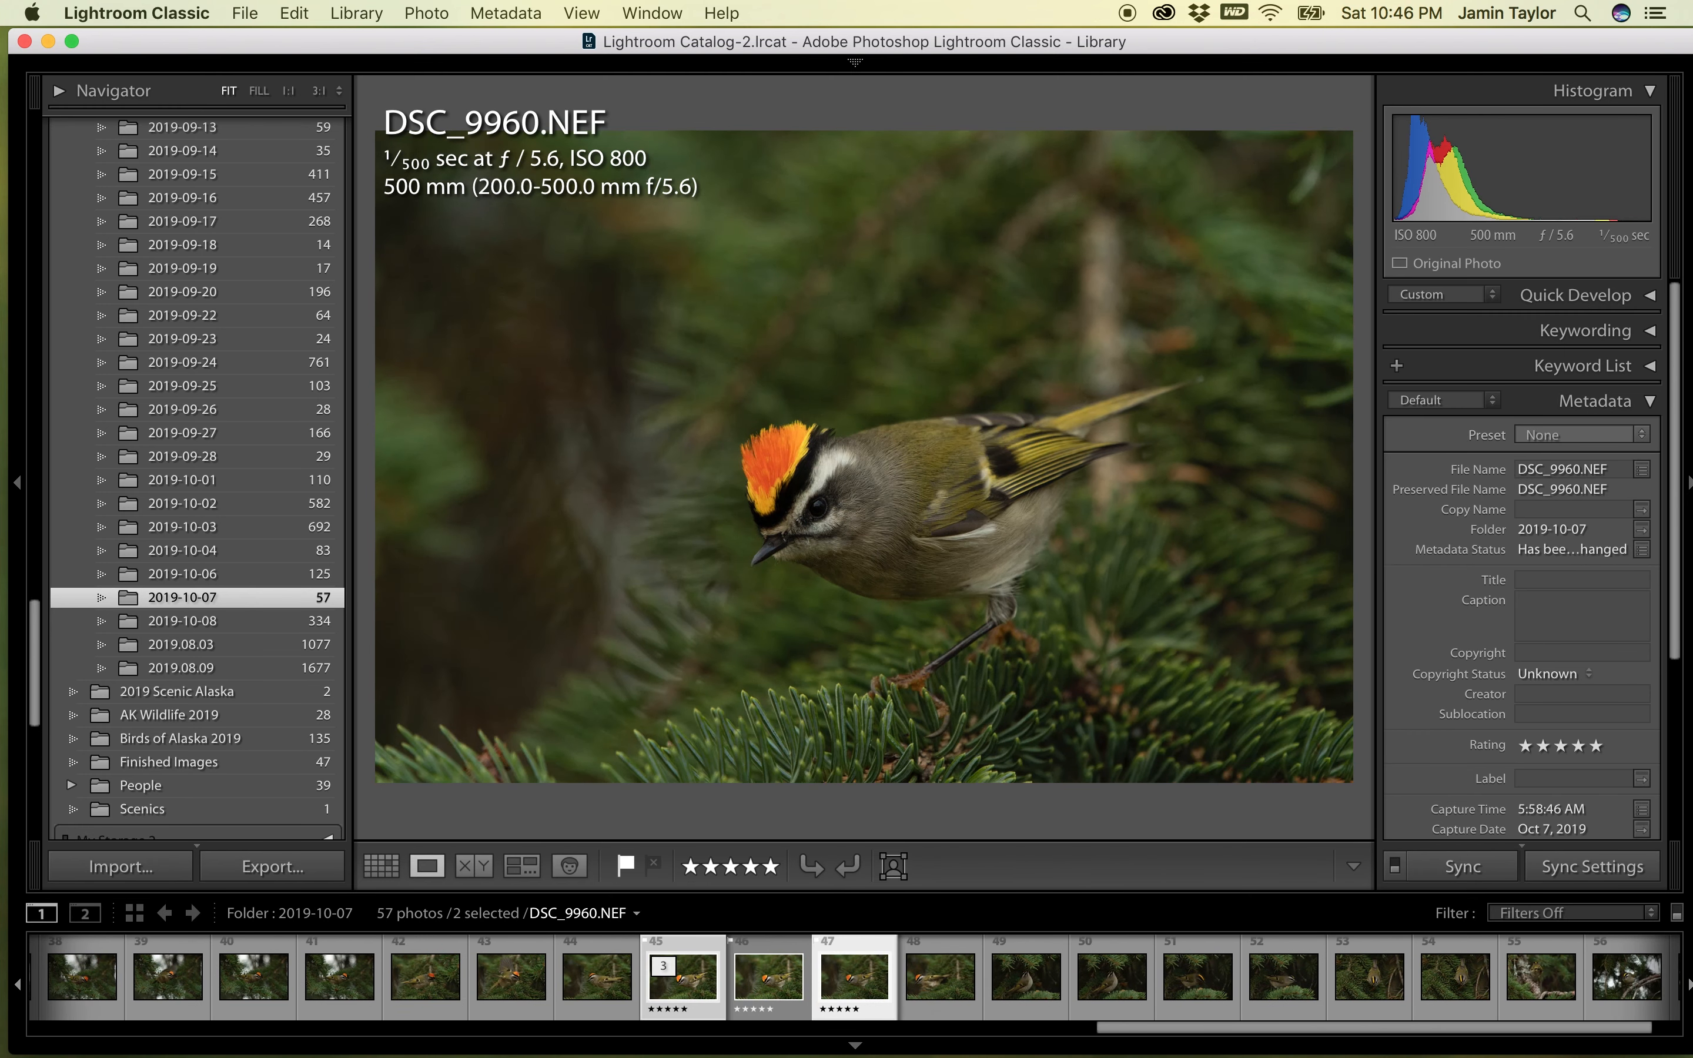
{"action": "key", "text": "Left"}
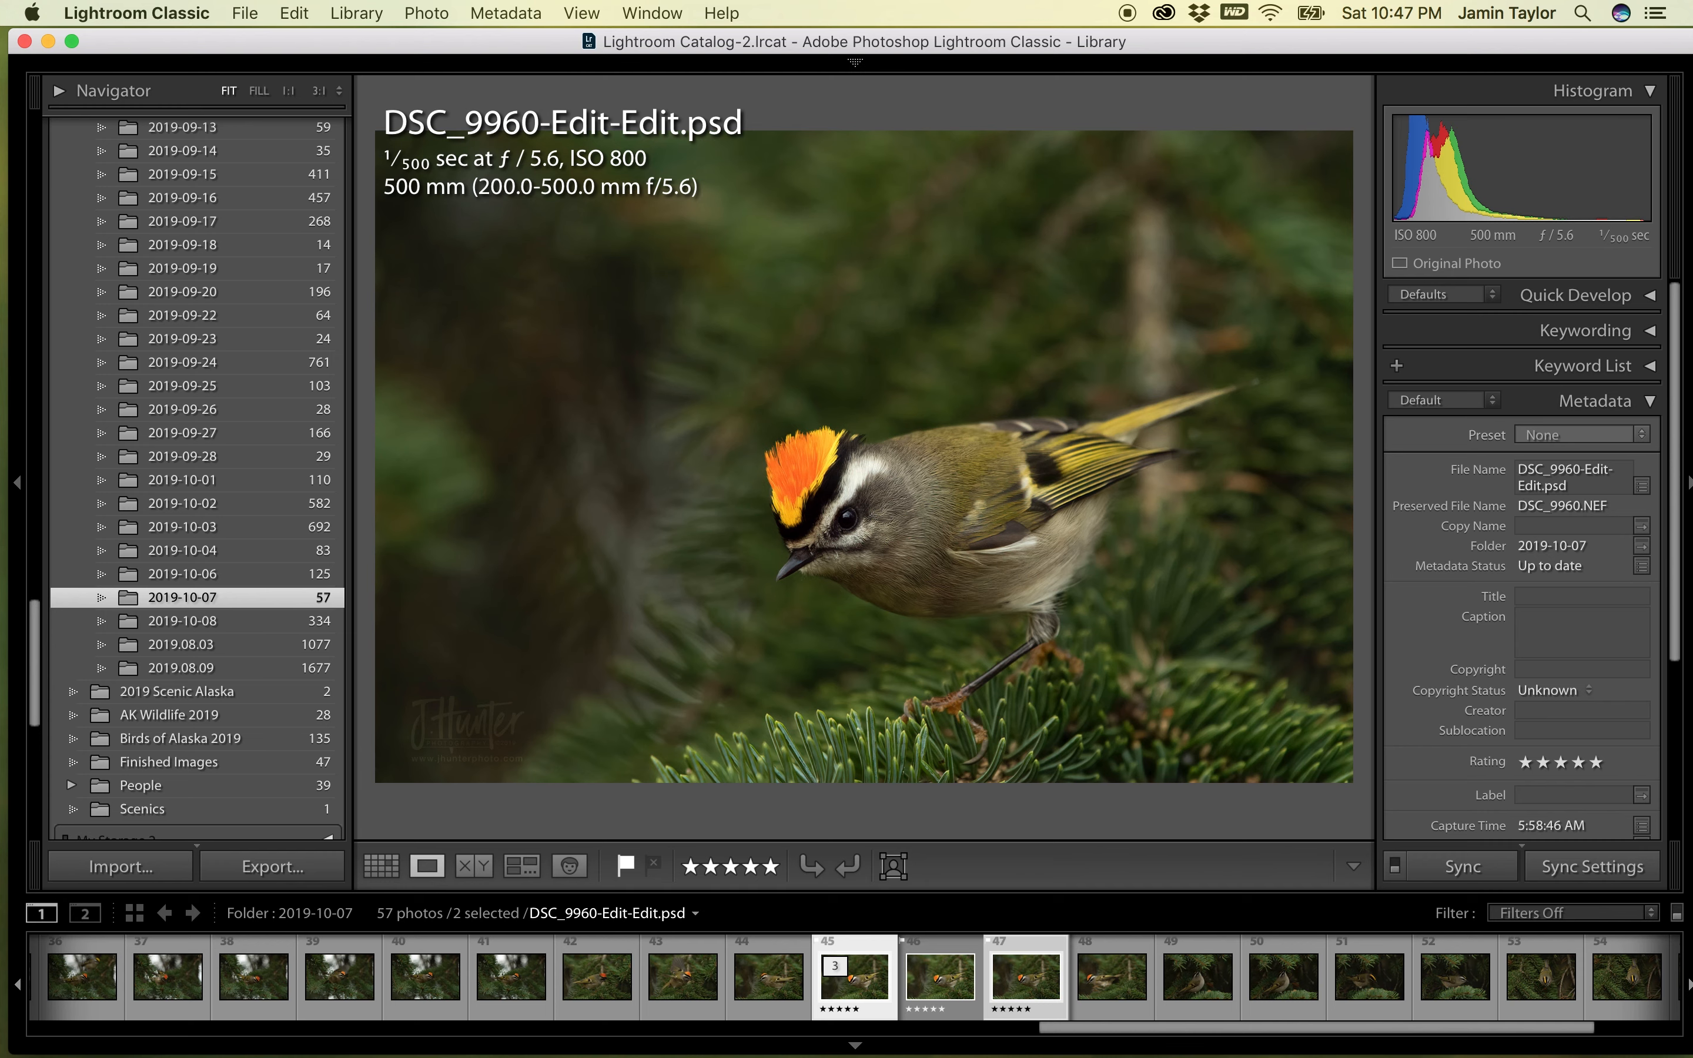
{"action": "key", "text": "Right"}
{"action": "key", "text": "Left"}
{"action": "key", "text": "Right"}
{"action": "key", "text": "Left"}
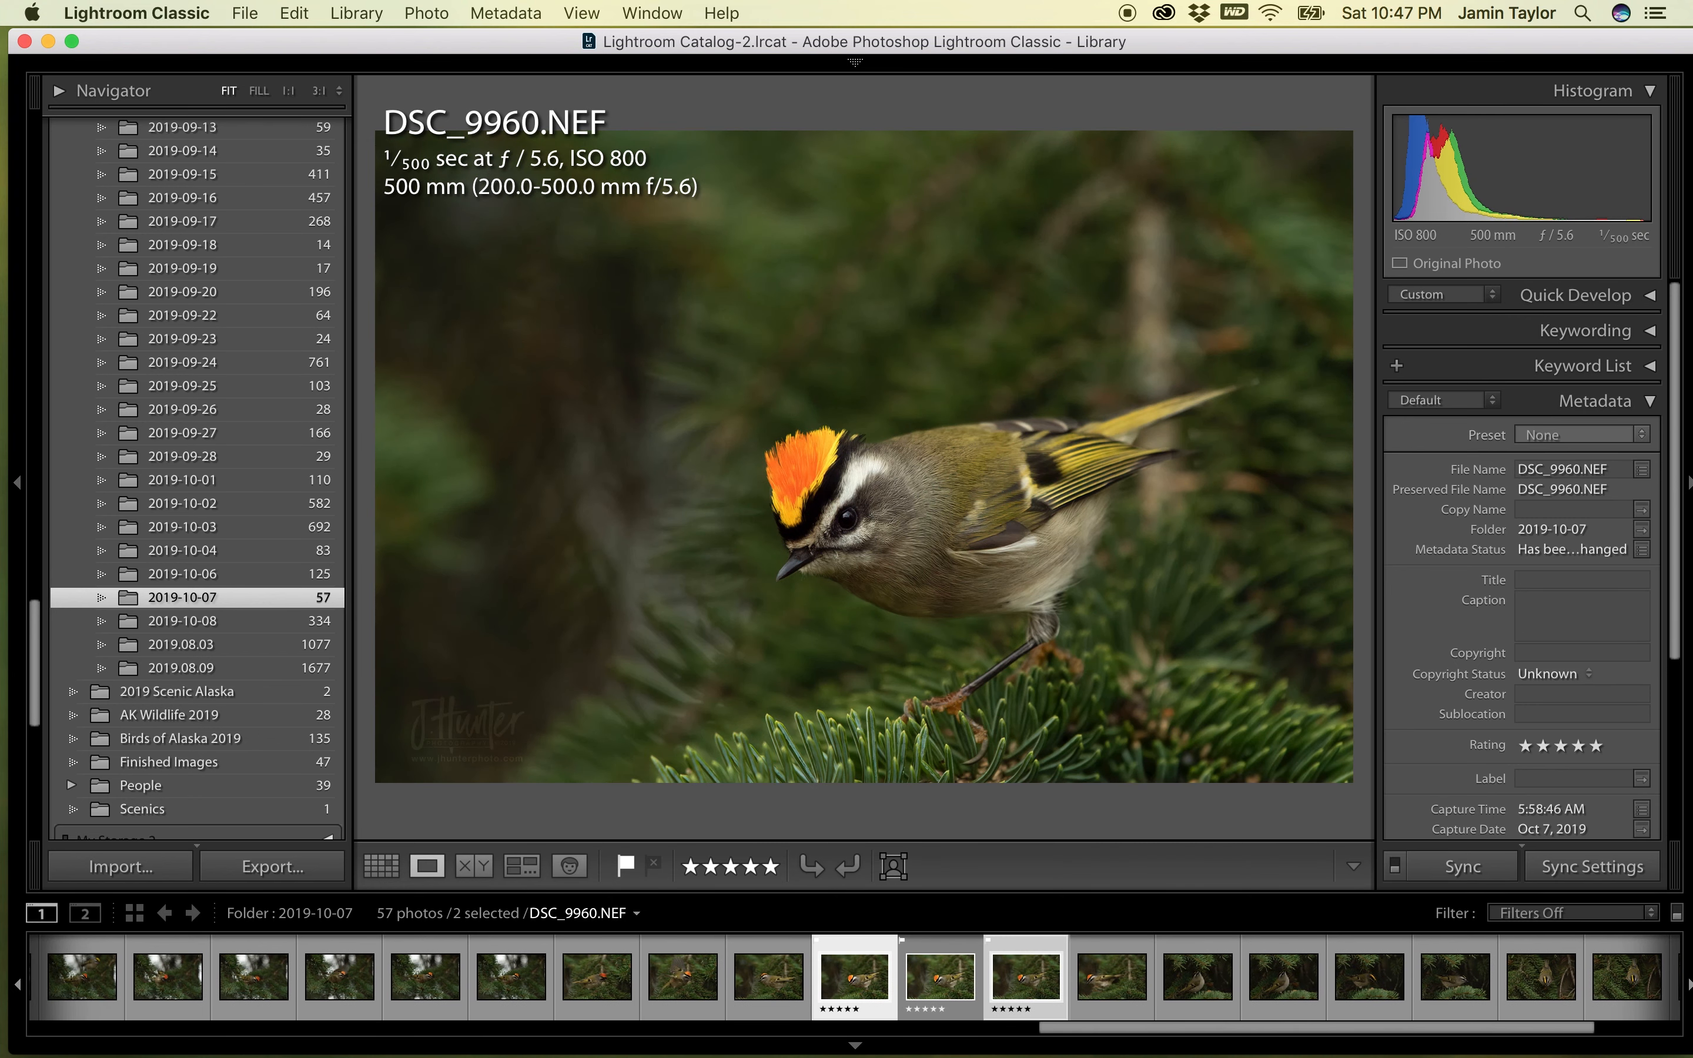